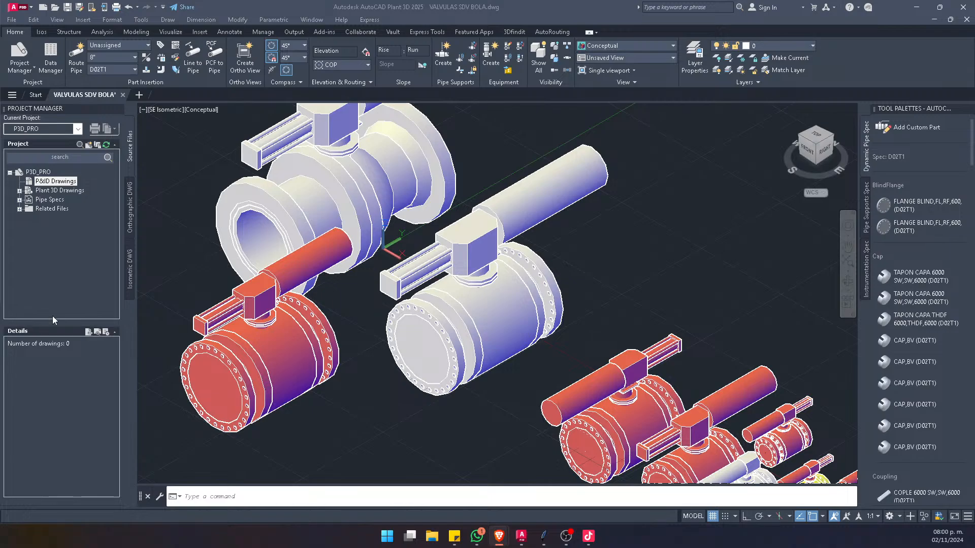
Step: Examine the SDV ball valve models of different sizes laid out in the VALVULAS SDV BOLA drawing
left_click(450, 211)
scroll(446, 212, "down", 6)
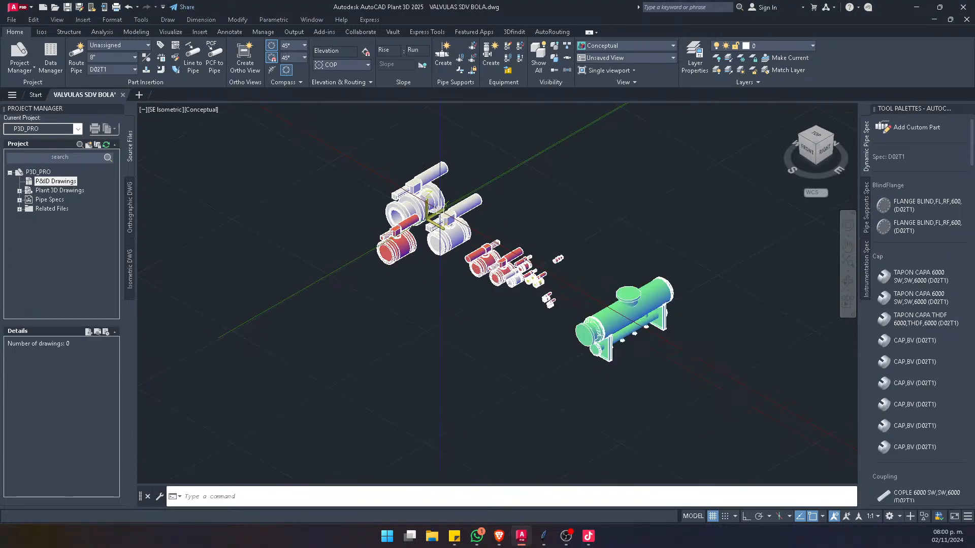
scroll(438, 209, "up", 5)
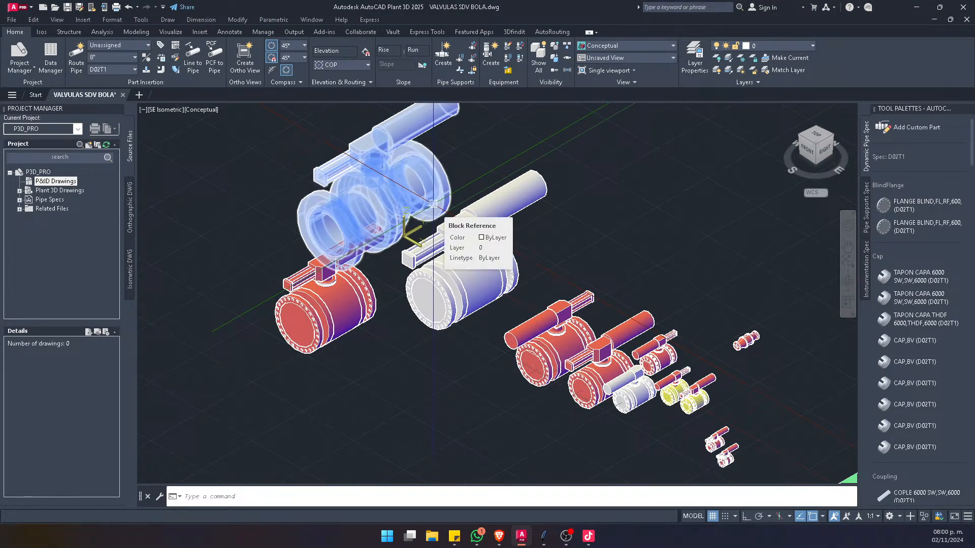
middle_click_drag(434, 183, 428, 219)
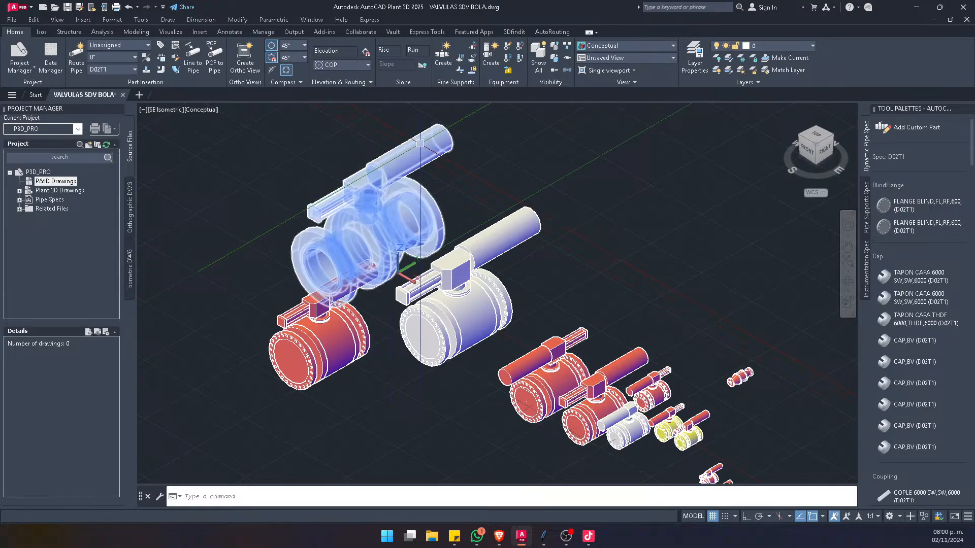
left_click(413, 177)
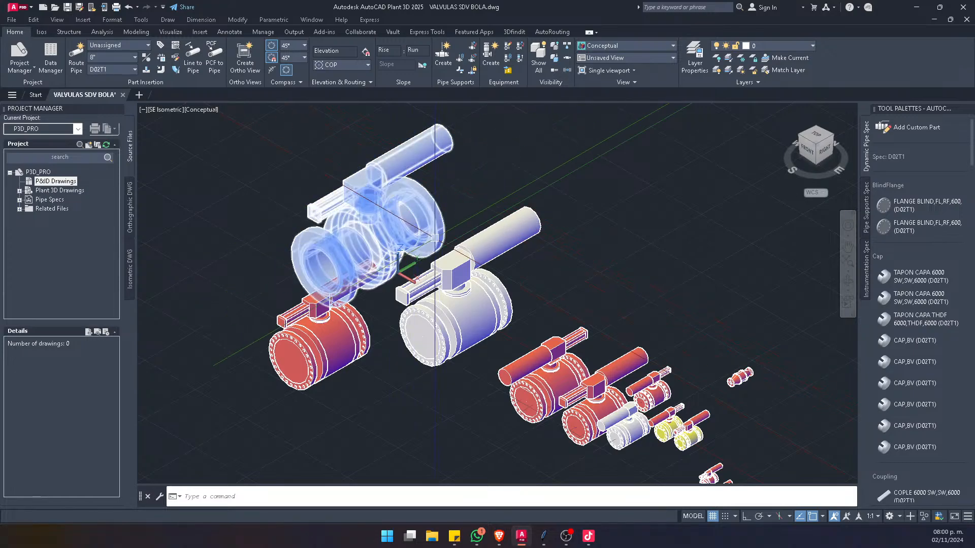
middle_click_drag(413, 183, 412, 152)
middle_click_drag(425, 216, 345, 205)
key("Escape")
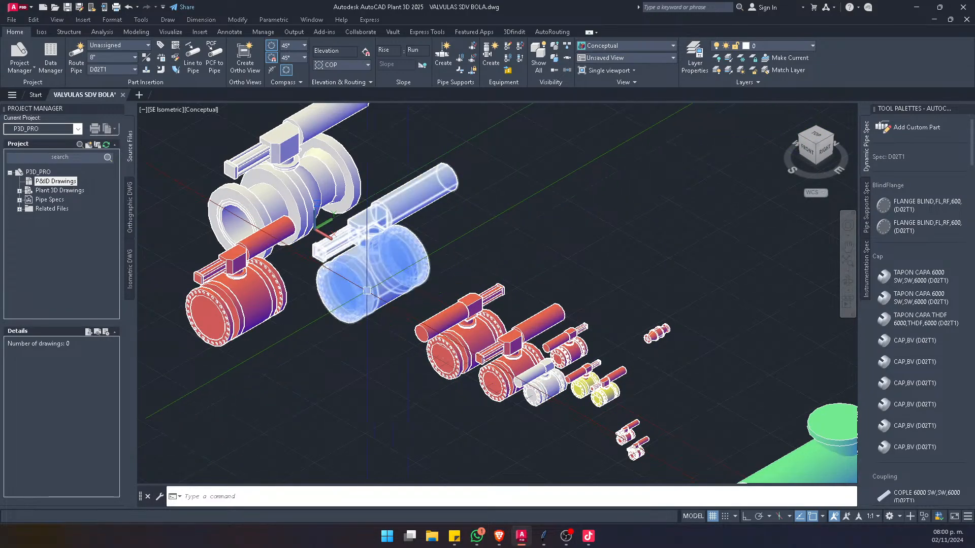
middle_click_drag(369, 292, 430, 310)
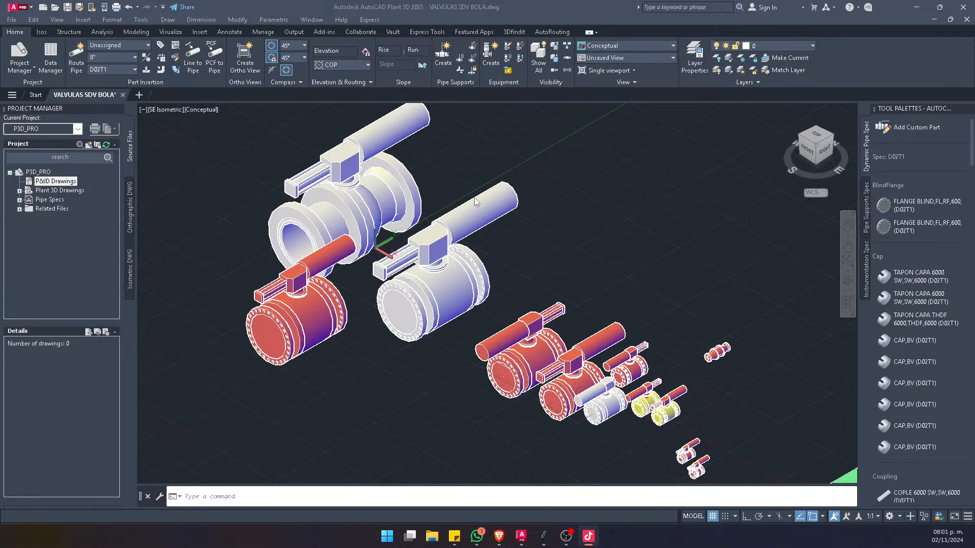
Step: Examine the large white ball valve block, its bolted end flanges and its actuator up close from several angles
left_click(564, 186)
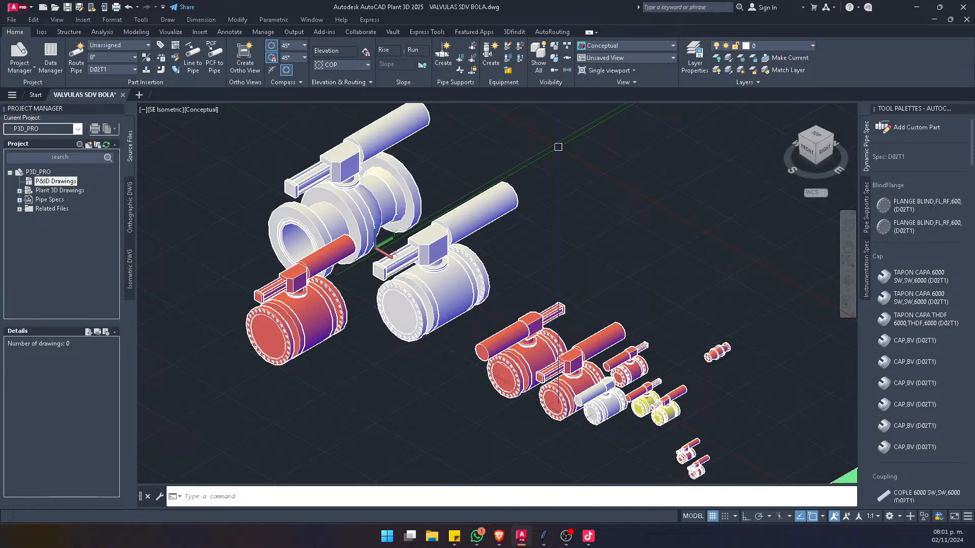
left_click(631, 170)
left_click(453, 216)
middle_click_drag(436, 267, 488, 279)
scroll(400, 276, "up", 3)
scroll(412, 274, "down", 3)
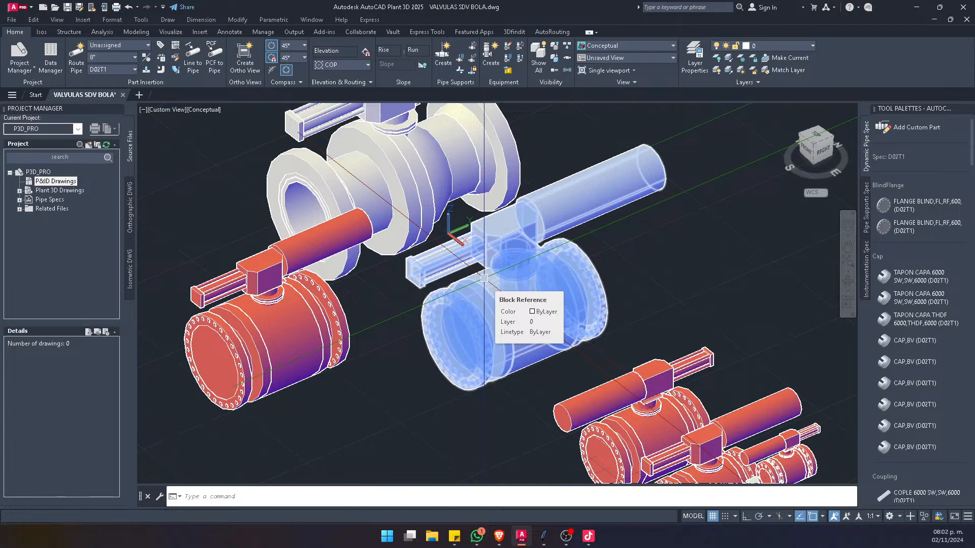
scroll(484, 278, "up", 6)
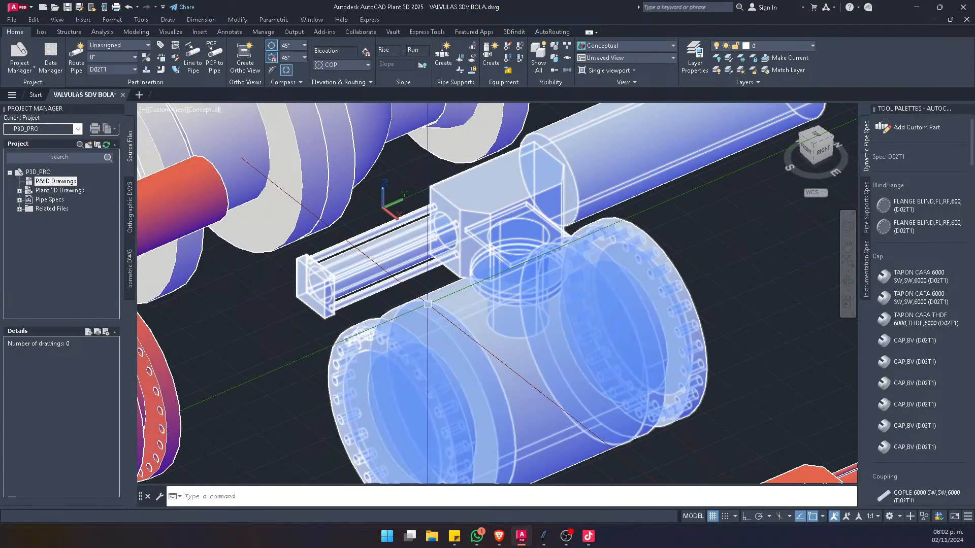
scroll(436, 298, "down", 7)
scroll(429, 311, "up", 3)
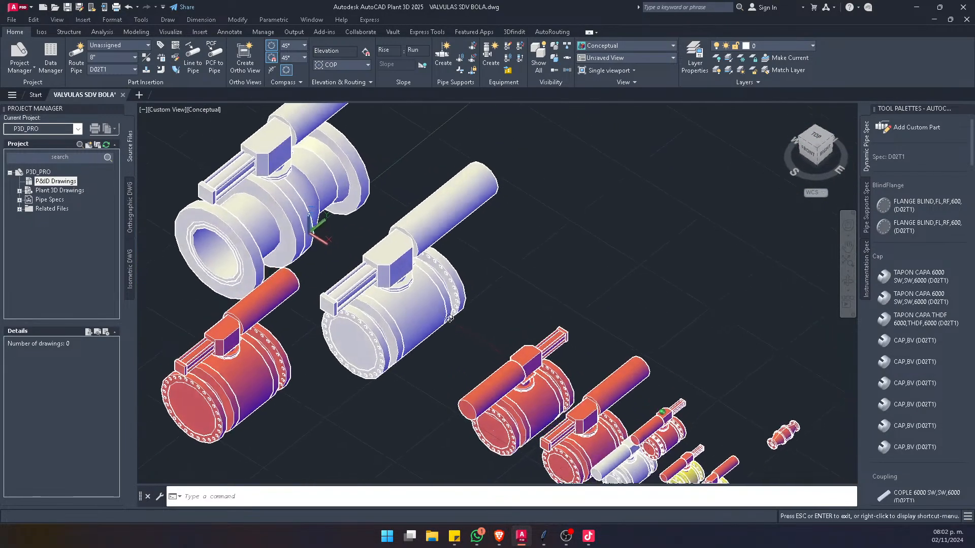
middle_click_drag(429, 313, 492, 298, "shift")
scroll(492, 298, "up", 4)
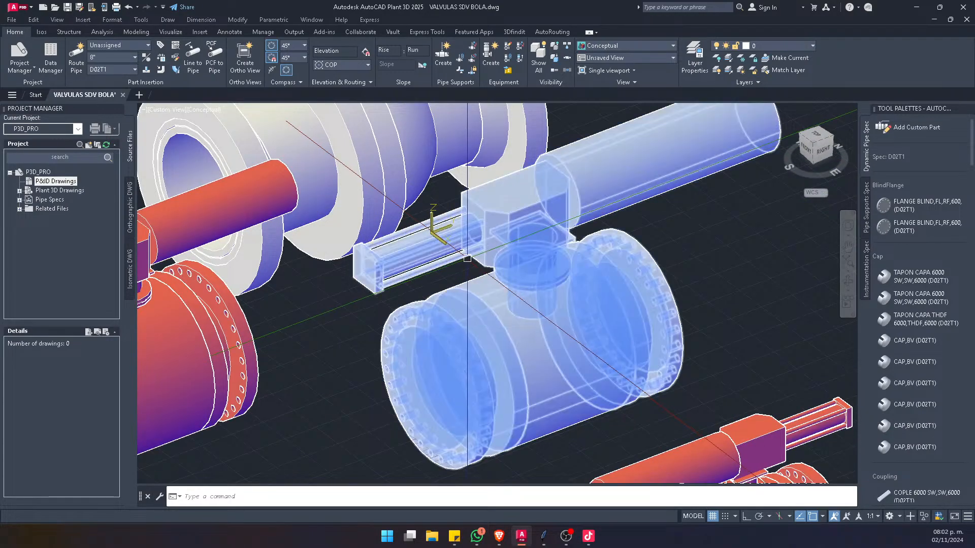
middle_click_drag(530, 261, 501, 295)
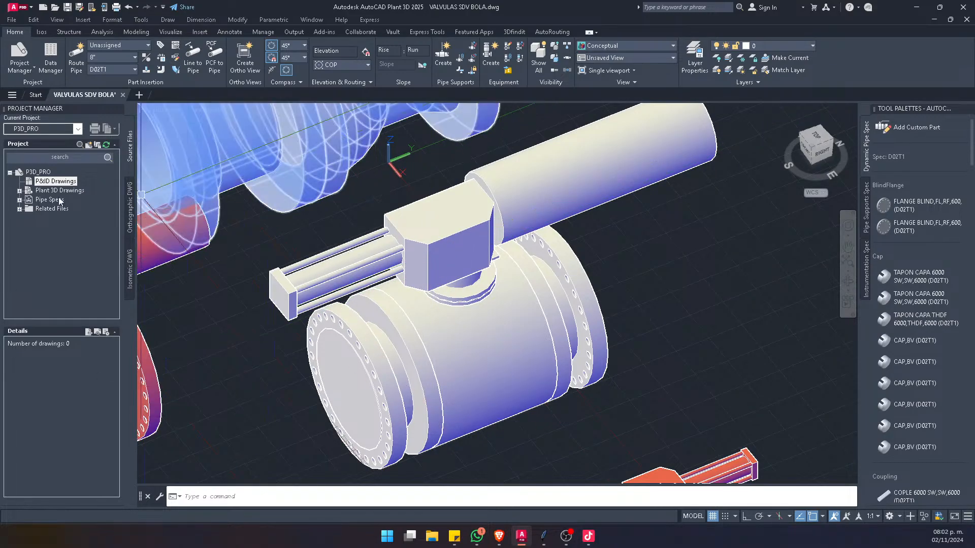
Step: Create a new Plant 3D drawing named "custom part" in the P3D_PRO project and turn off its grid
left_click(21, 192)
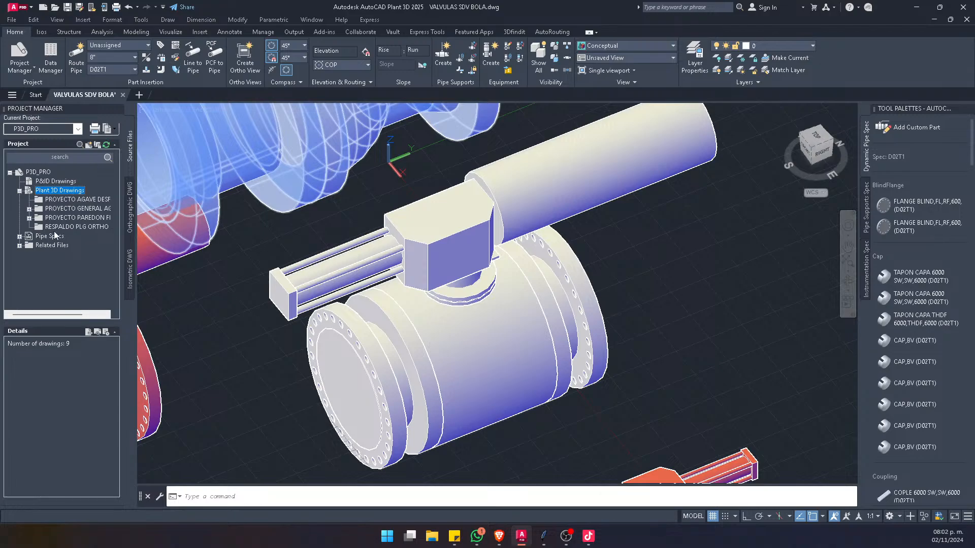
right_click(48, 191)
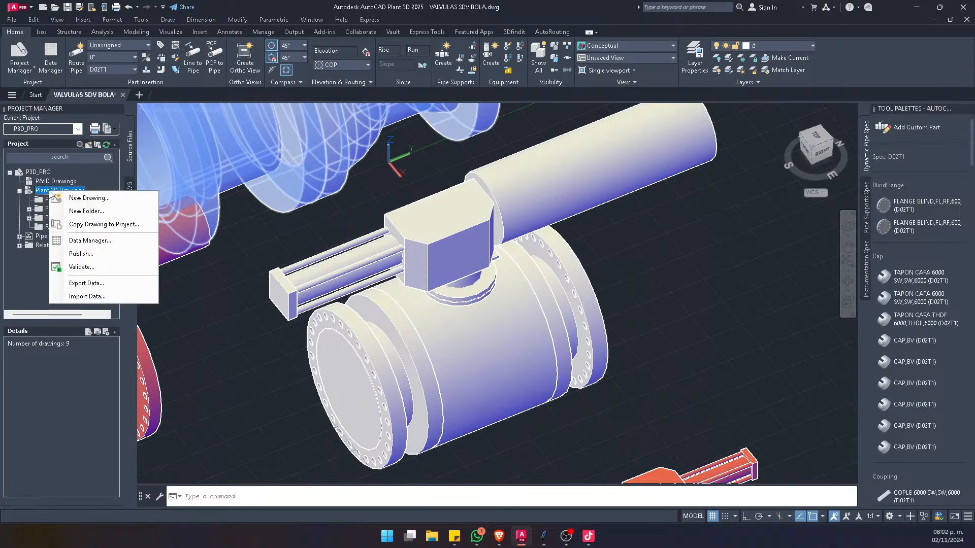
left_click(93, 199)
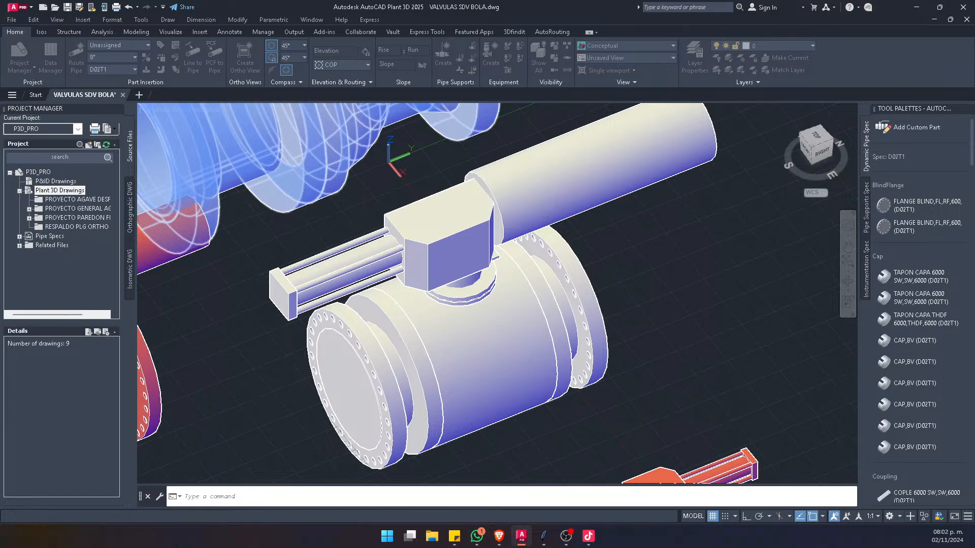
type("custom")
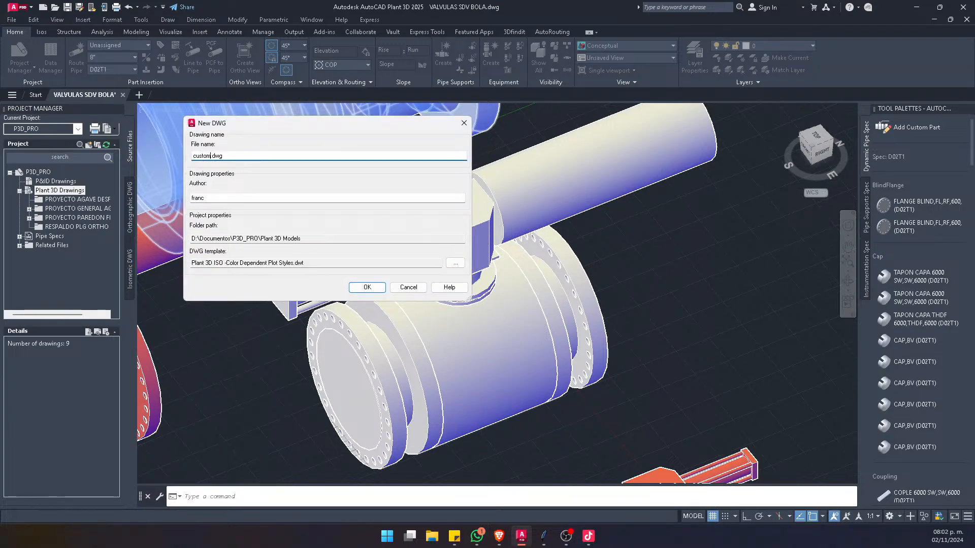
type(" part")
left_click(366, 292)
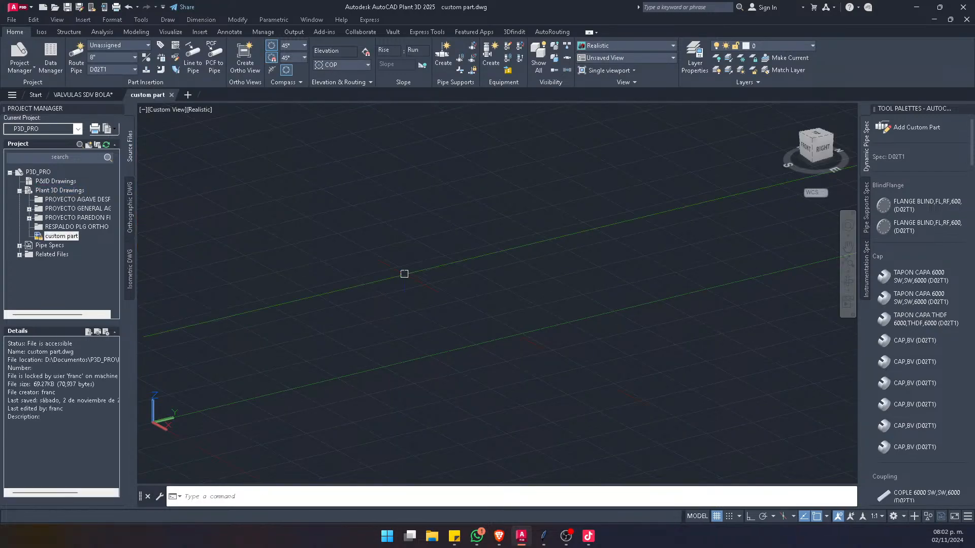
key("F7")
Step: Copy the large white ball valve from the VALVULAS SDV BOLA drawing into the custom part drawing and zoom to its extents
left_click(81, 95)
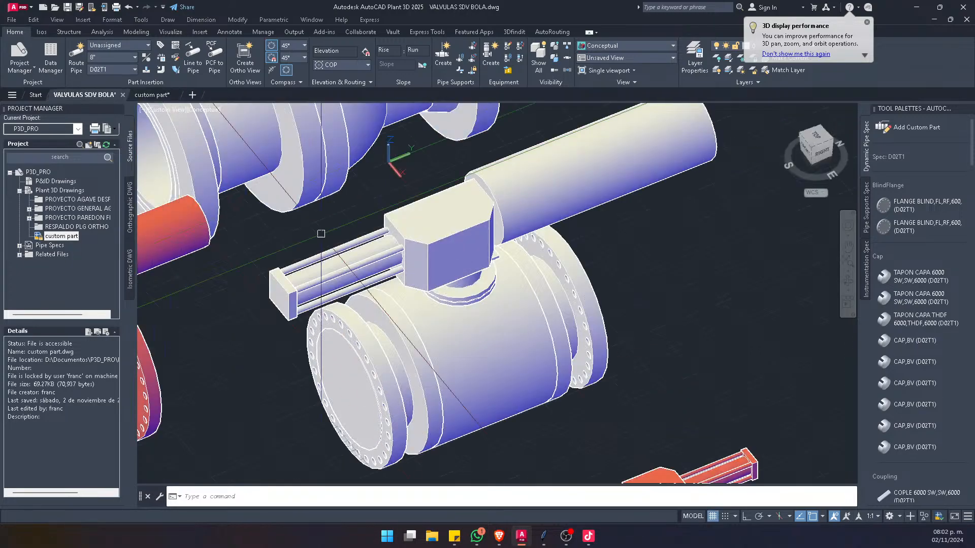
scroll(493, 352, "up", 4)
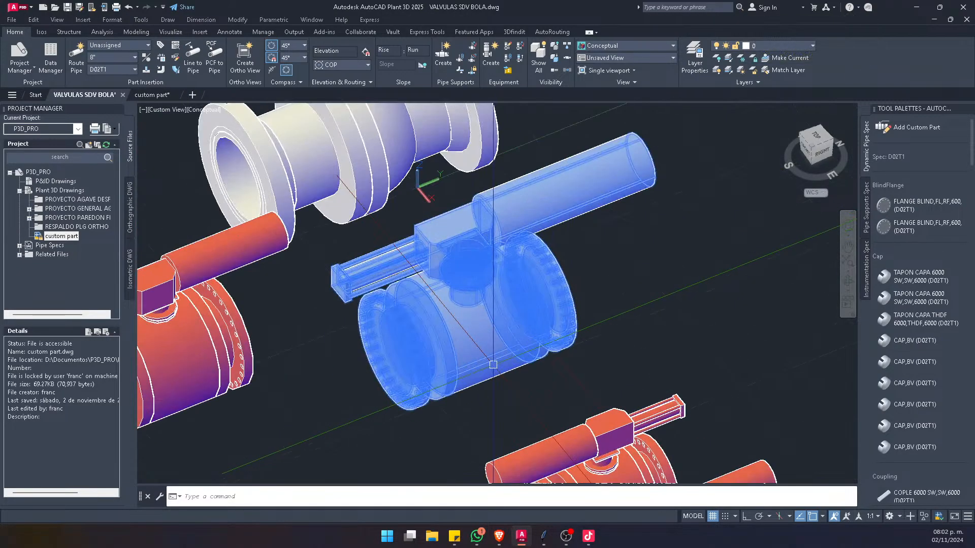
left_click(152, 95)
key("ctrl+v")
left_click(358, 257)
middle_click(449, 187)
middle_click(448, 187)
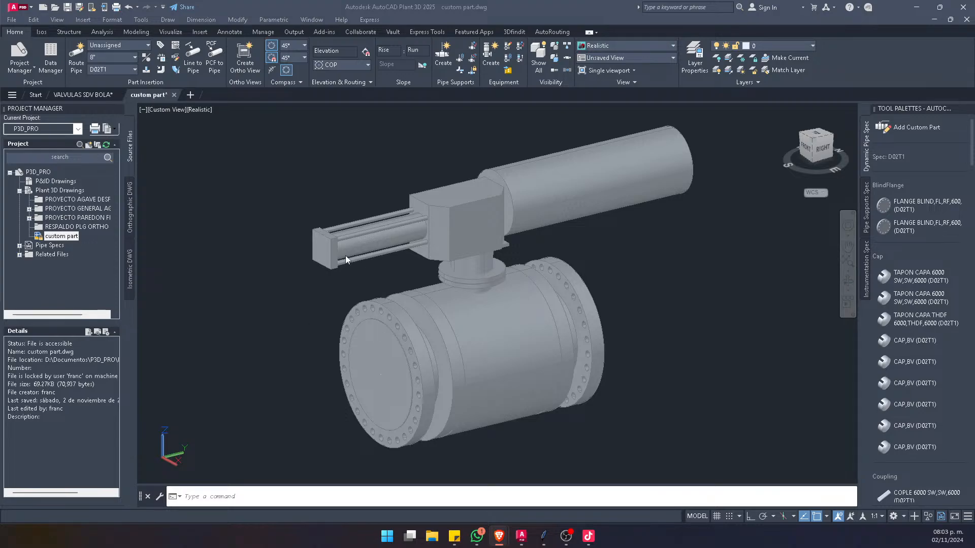
Step: Explode the pasted valve block into separate solids and set the SE Isometric view
left_click(322, 193)
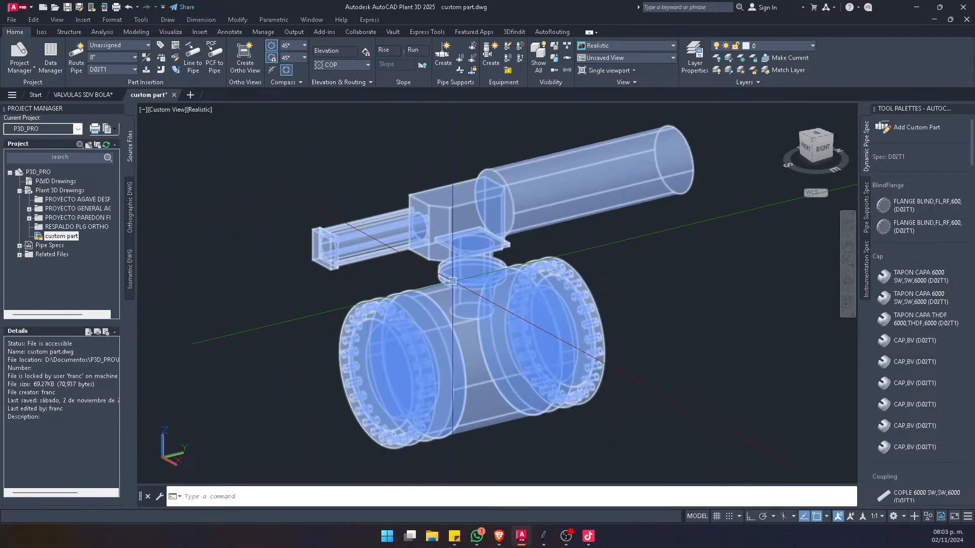
scroll(367, 252, "down", 2)
left_click(814, 142)
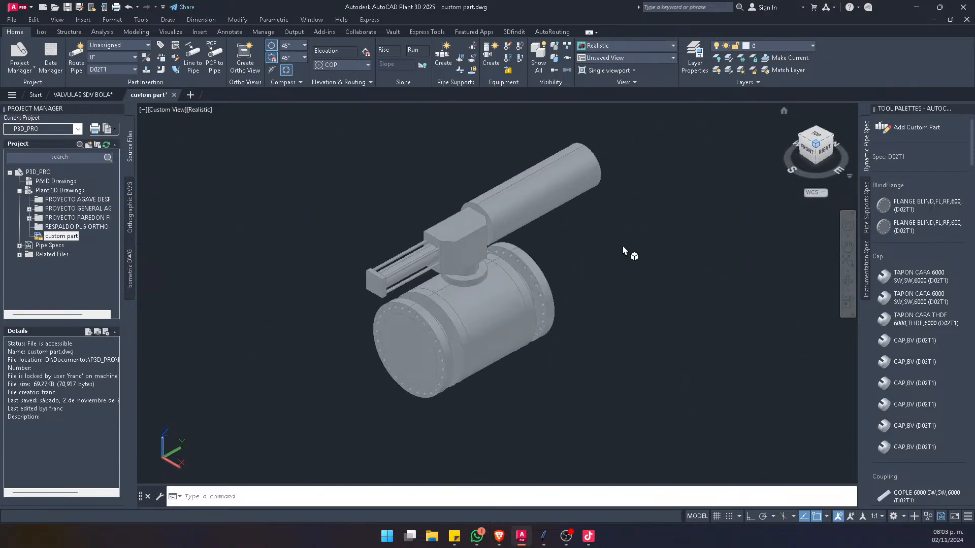
left_click(499, 306)
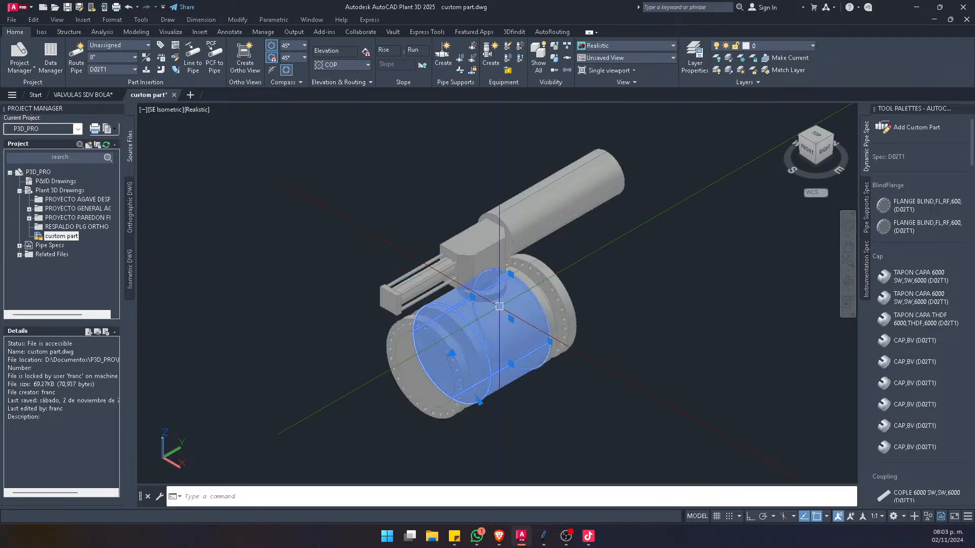
key("Escape")
middle_click_drag(532, 323, 478, 319)
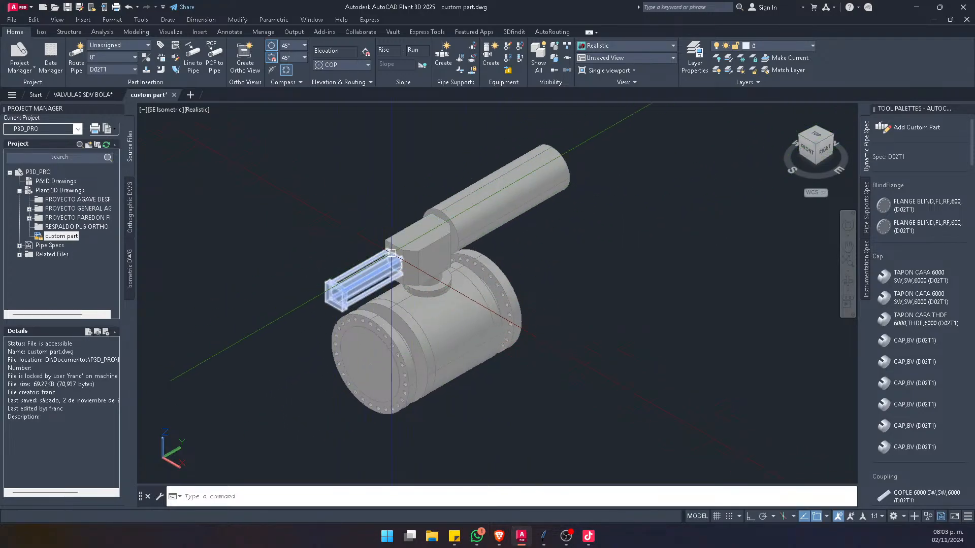
scroll(421, 271, "down", 6)
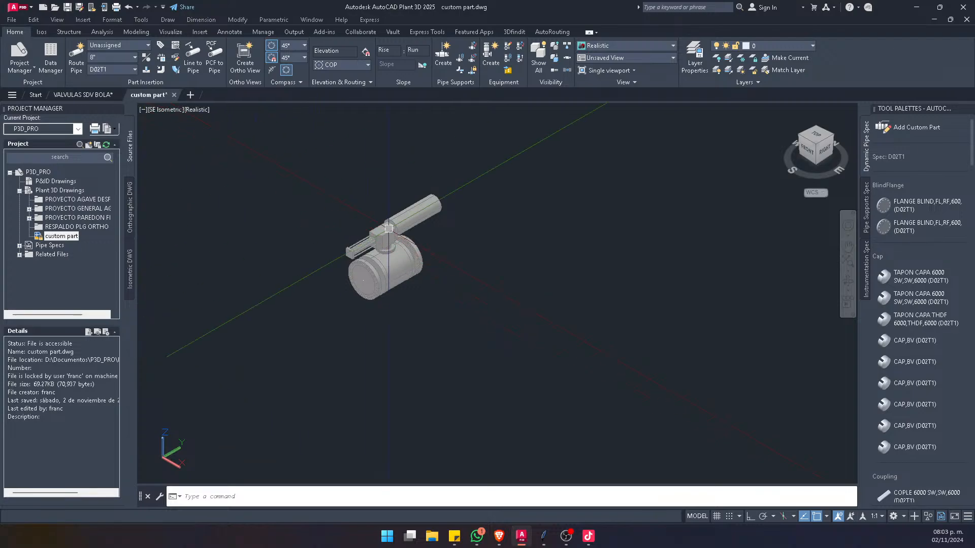
scroll(397, 246, "down", 5)
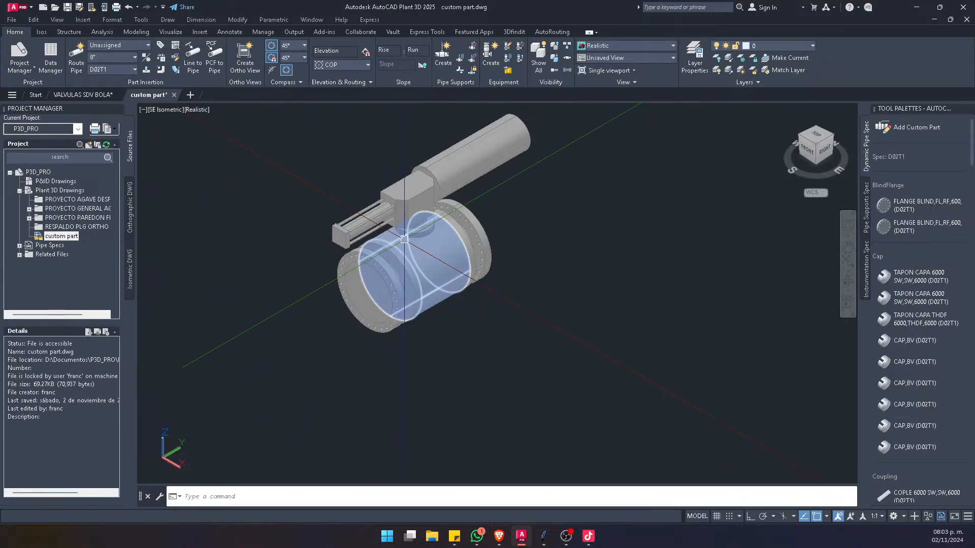
Step: Check the white valve's block definition in the VALVULAS SDV BOLA drawing, leave it unedited, and return to the custom part drawing
left_click(83, 95)
left_click(498, 333)
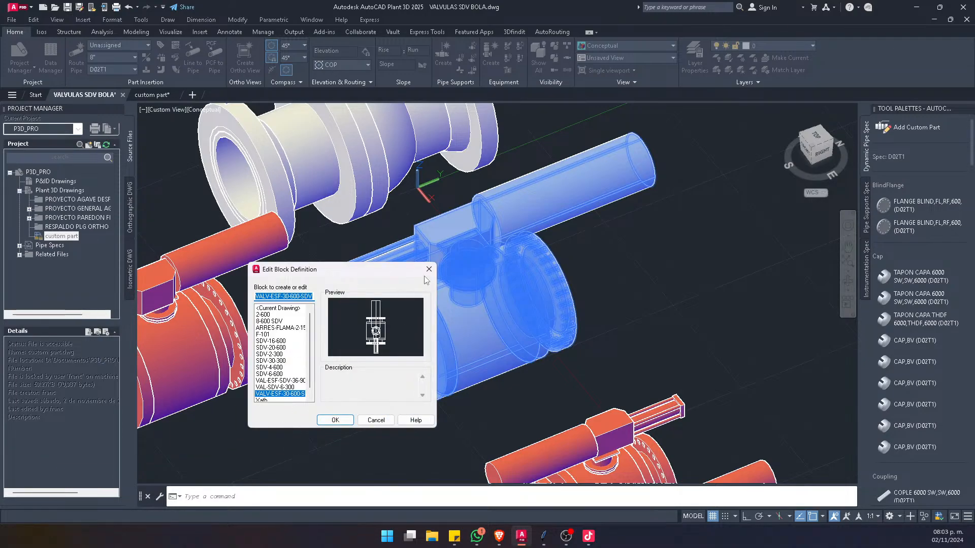
key("Return")
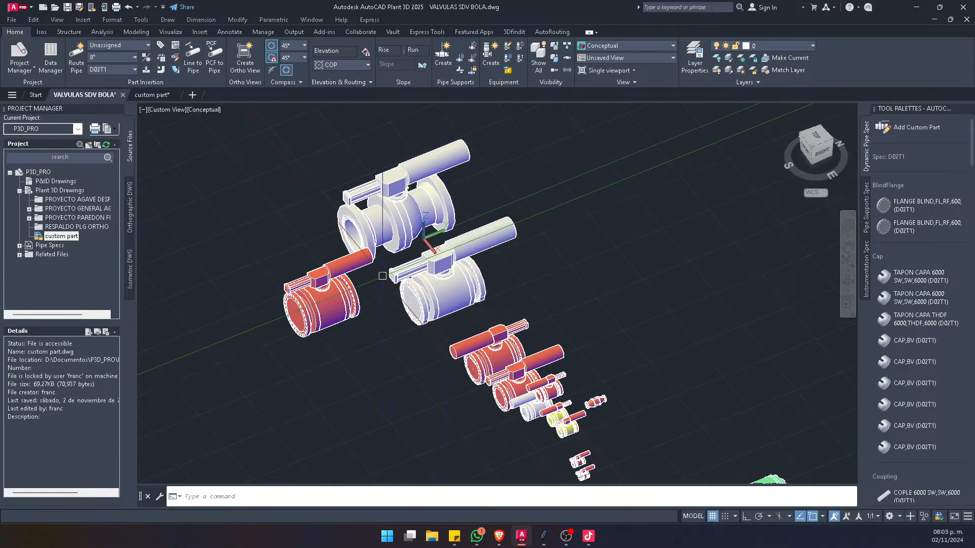
left_click(150, 95)
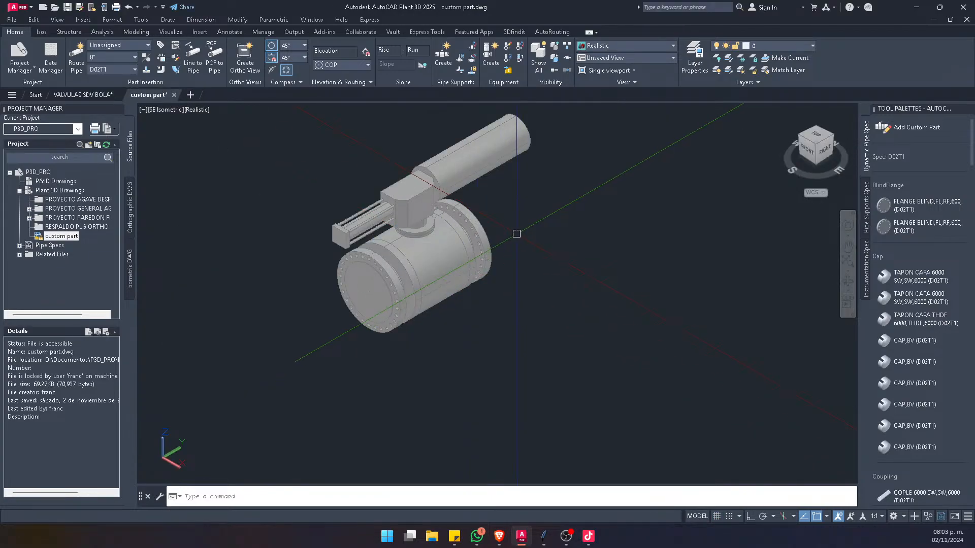
scroll(516, 233, "down", 3)
scroll(516, 234, "up", 5)
scroll(435, 309, "up", 2)
scroll(435, 309, "up", 2)
scroll(488, 190, "down", 5)
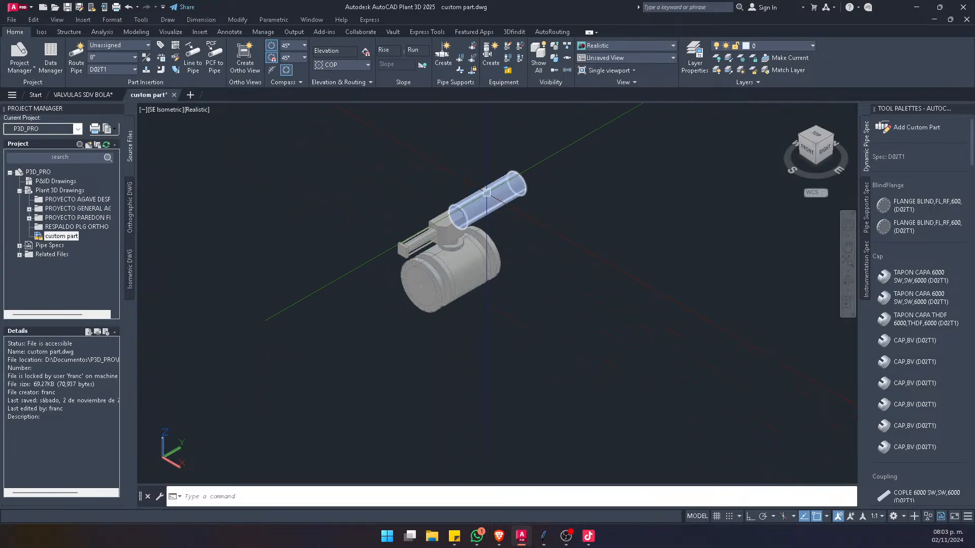
scroll(487, 190, "up", 3)
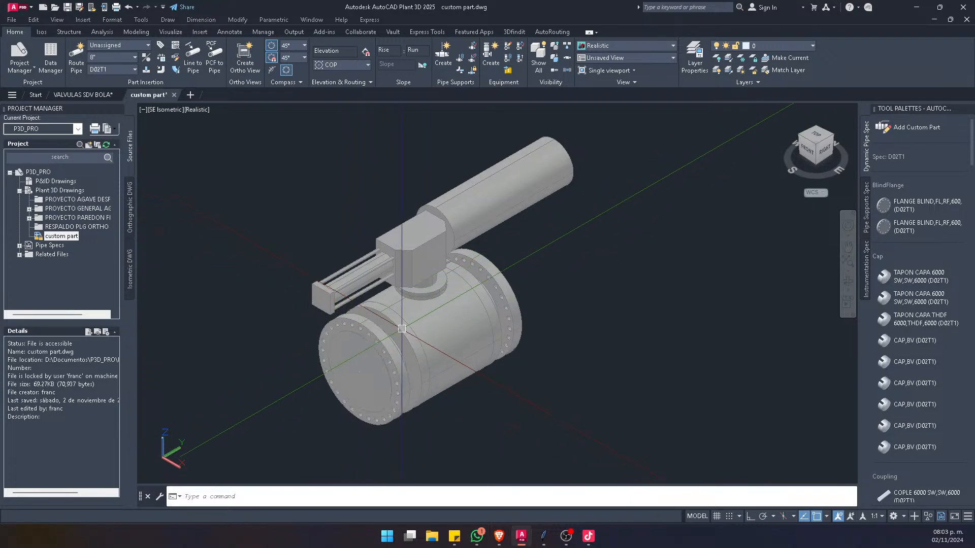
mouse_move(433, 293)
middle_mouse_down("shift")
mouse_move(442, 279)
mouse_move(430, 304)
middle_mouse_up("shift")
Step: Open the object properties and examine the exploded valve's individual solids, including the near flange and the cylindrical body
key("ctrl+1")
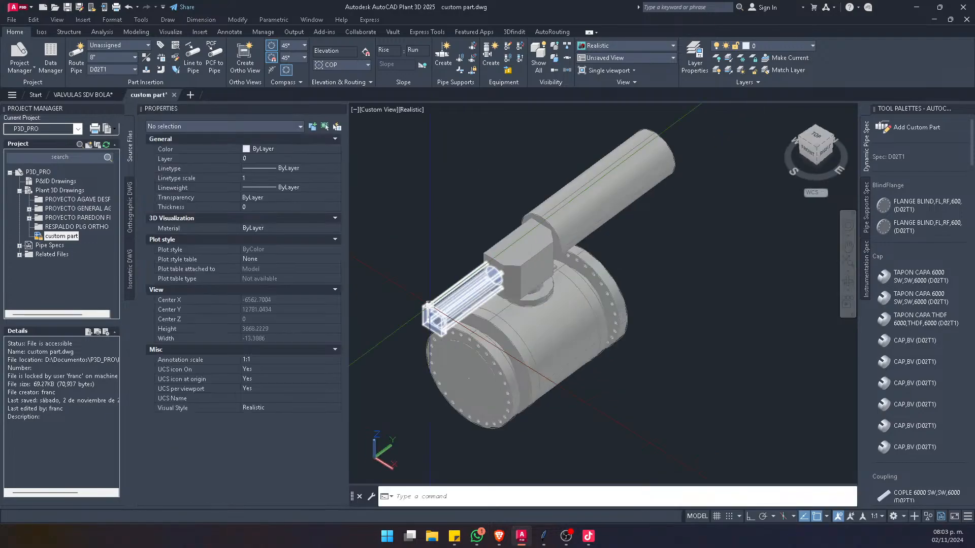
scroll(713, 140, "down", 4)
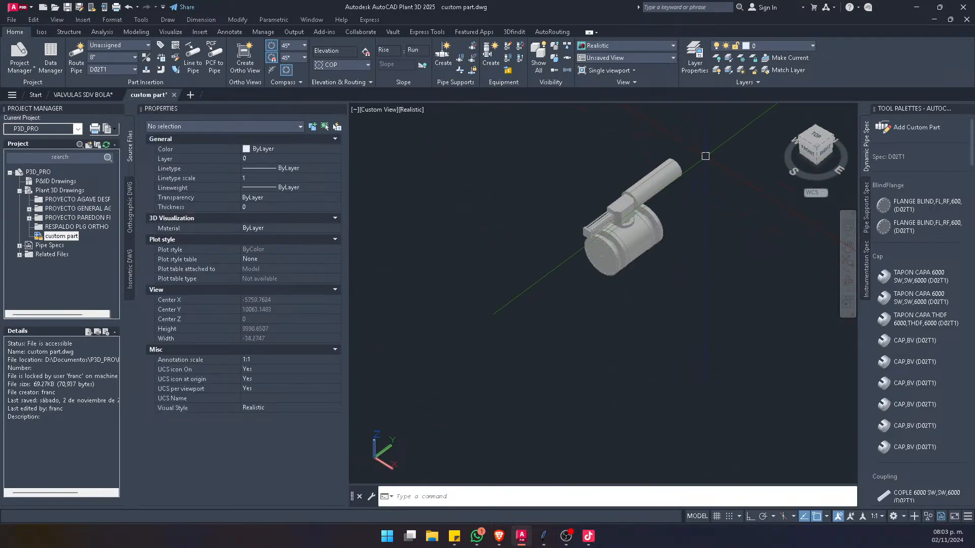
scroll(680, 180, "up", 6)
left_click(579, 142)
scroll(614, 187, "down", 4)
key("Escape")
left_click(557, 283)
scroll(535, 307, "up", 6)
key("Escape")
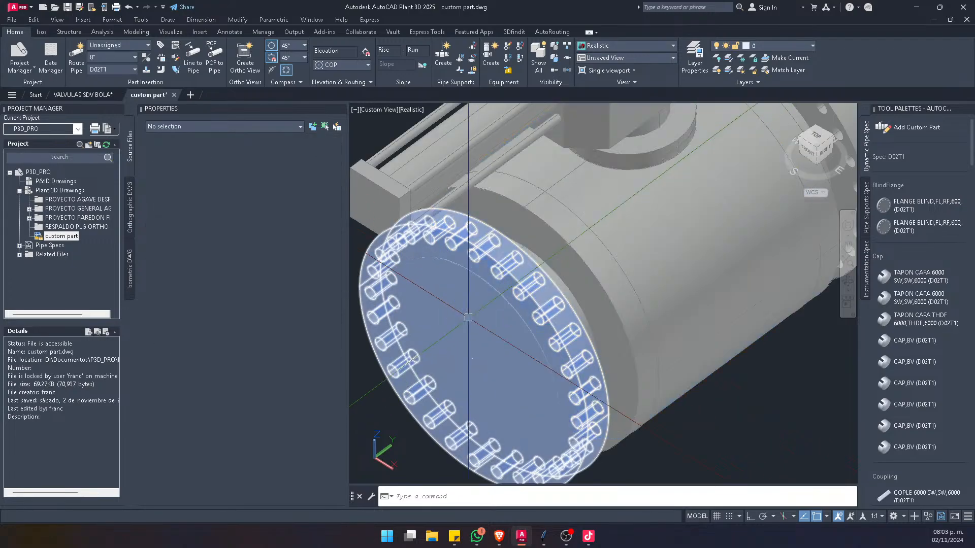
scroll(461, 340, "down", 4)
left_click(461, 340)
scroll(451, 285, "up", 5)
key("Escape")
left_click(446, 266)
key("Escape")
scroll(445, 266, "down", 2)
left_click(544, 287)
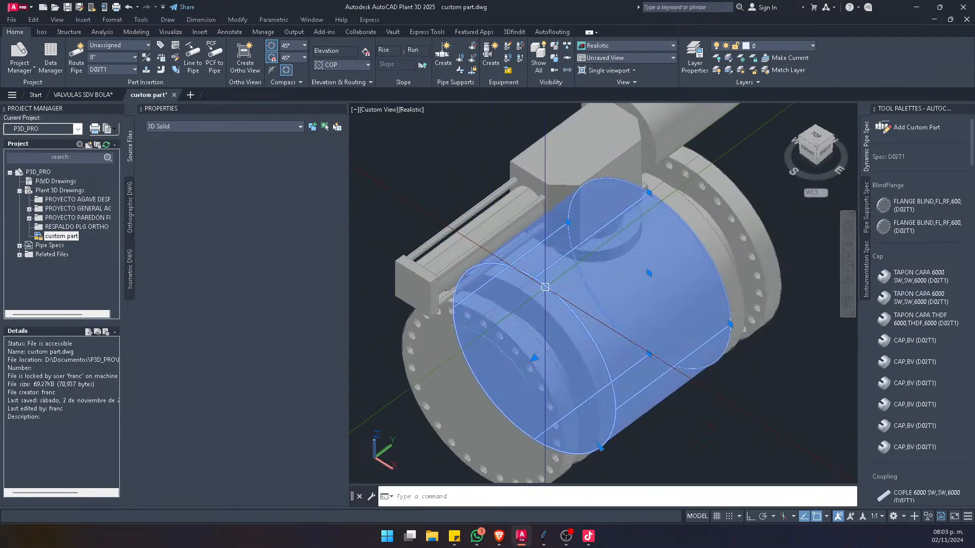
key("Escape")
Step: Select all the solids of the exploded valve and set their color to ByBlock
scroll(543, 287, "down", 6)
left_click(646, 176)
left_click(447, 391)
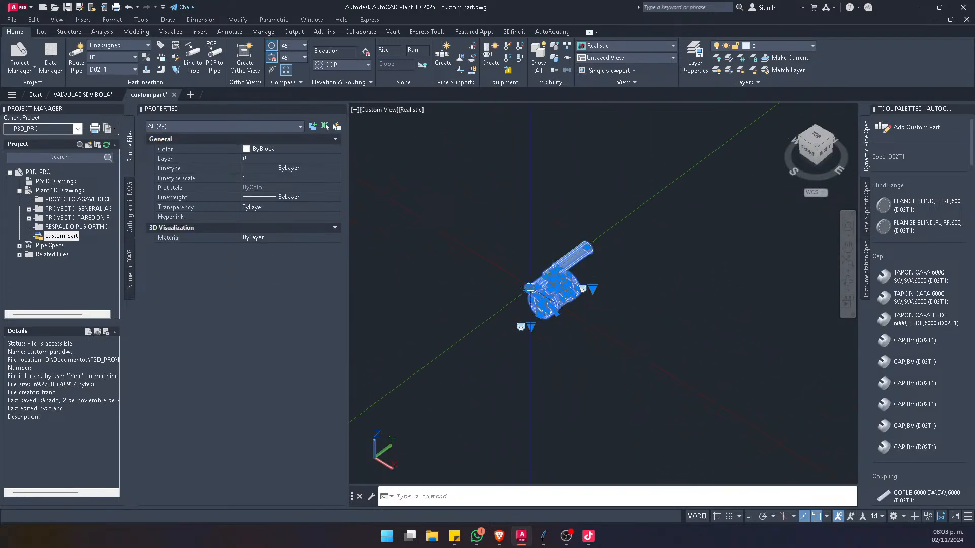
left_click(253, 162)
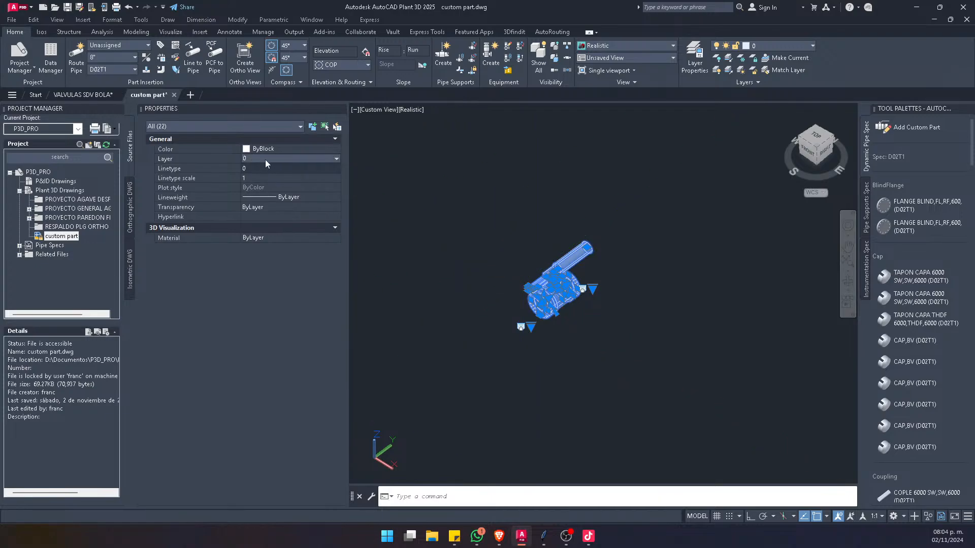
left_click(279, 148)
left_click(280, 149)
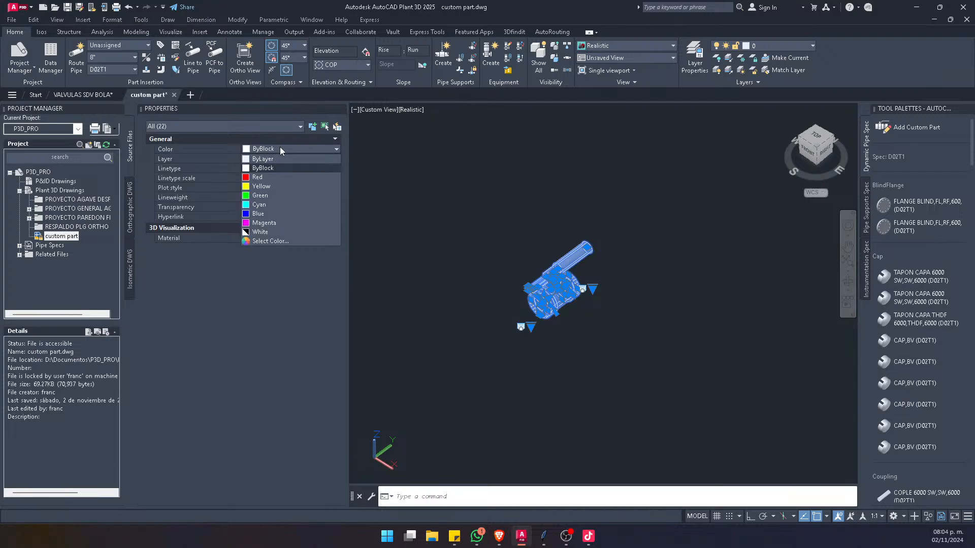
left_click(274, 167)
key("Escape")
scroll(549, 279, "up", 7)
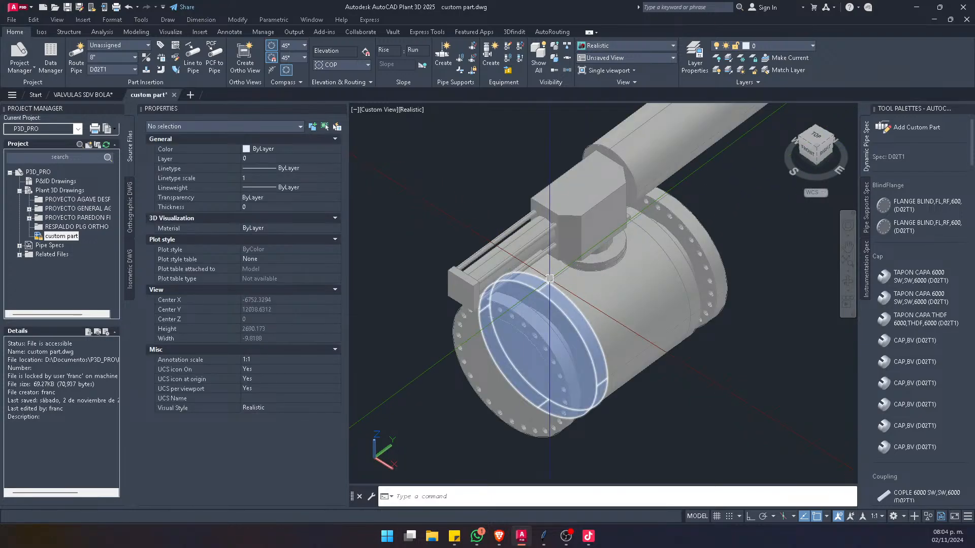
Step: Define a block named SDV-30-600 from the whole valve, with base point 0,0,0, units in millimeters and objects converted to block
scroll(549, 278, "down", 4)
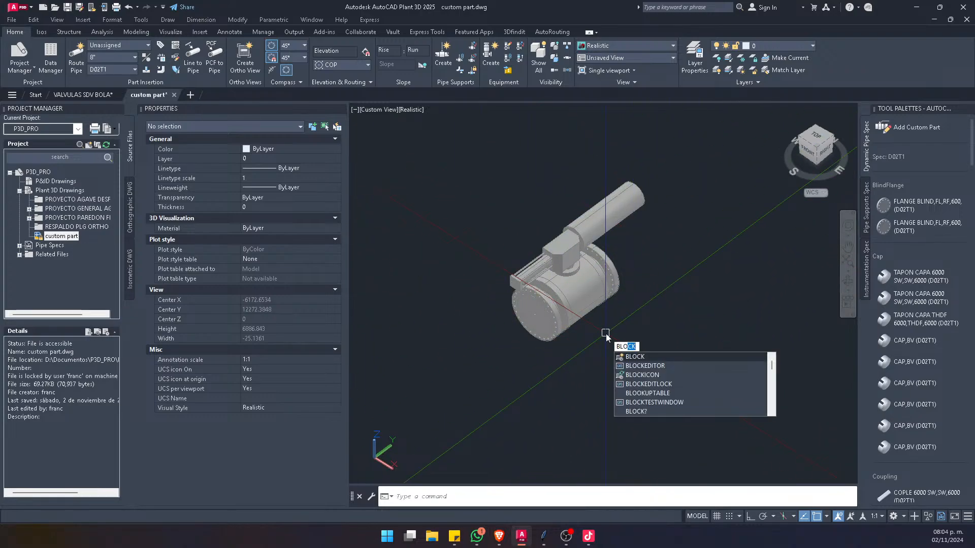
key("Return")
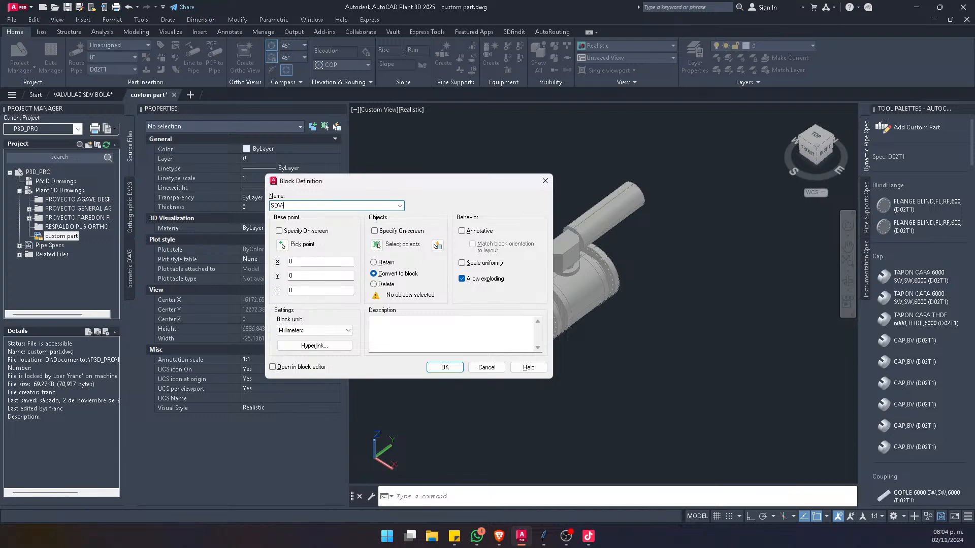
type("3")
left_click(376, 244)
left_click(723, 153)
left_click(460, 361)
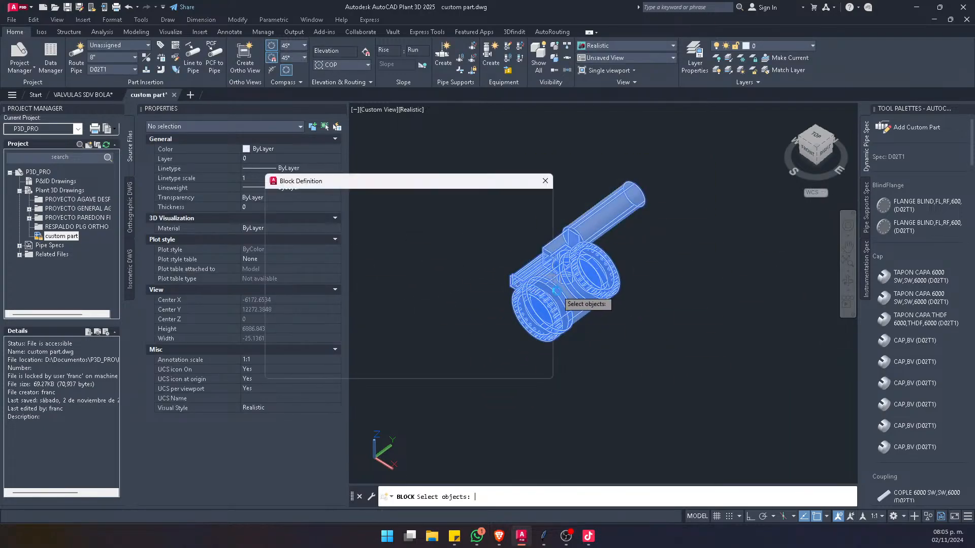
key("Return")
left_click(445, 366)
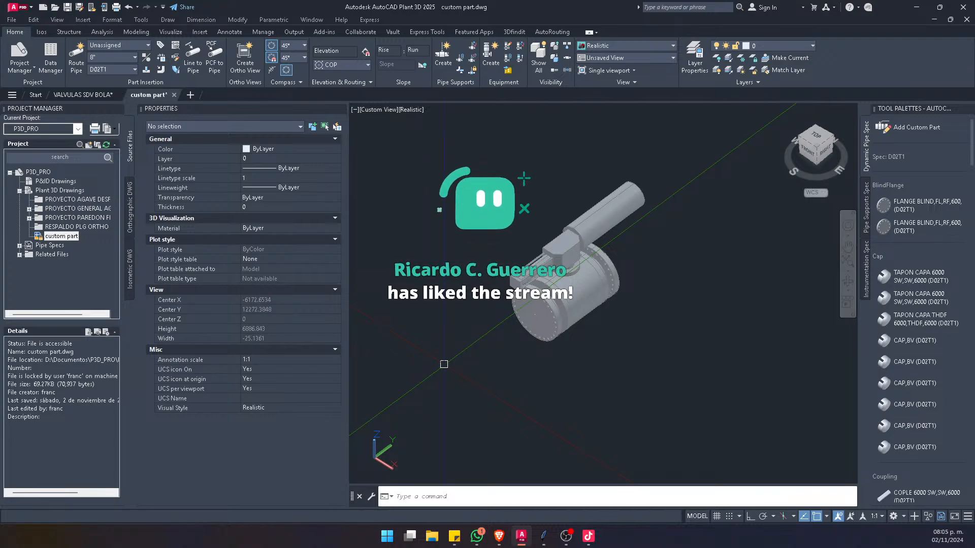
Step: Select the new valve block and check its type, name and position in its properties
scroll(558, 274, "up", 5)
scroll(557, 274, "down", 3)
left_click(585, 215)
scroll(584, 215, "up", 3)
key("Escape")
left_click(562, 237)
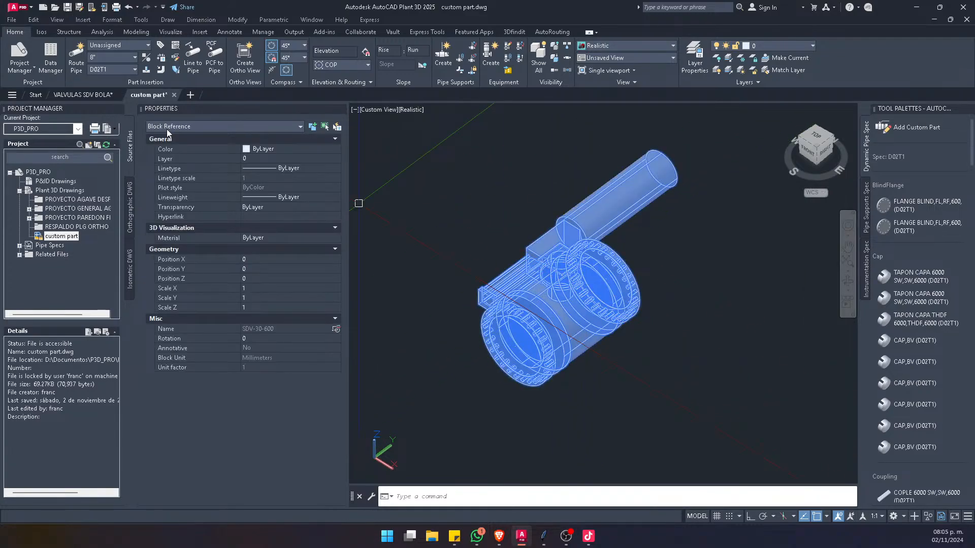
key("Escape")
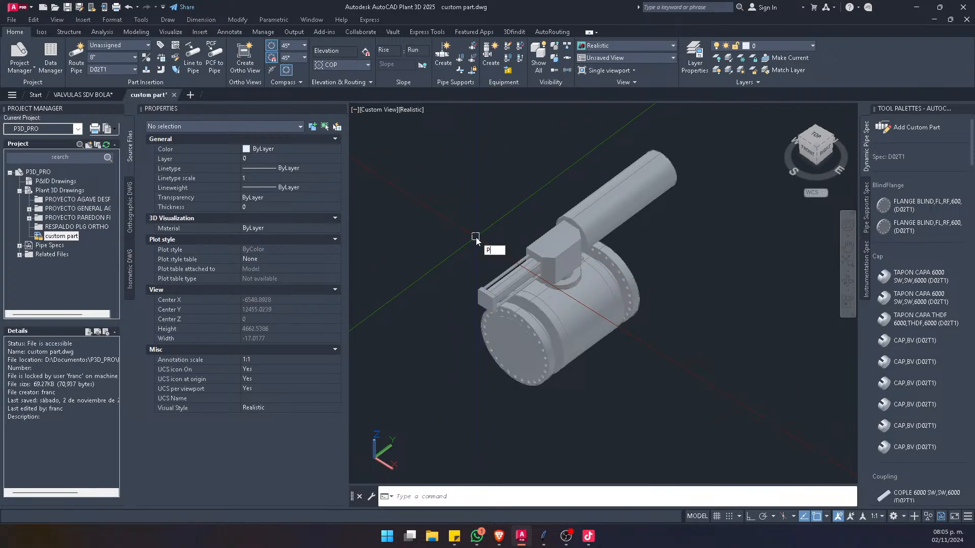
Step: Start PLANTPARTCONVERT on the SDV-30-600 valve block
key("BackSpace")
key("BackSpace")
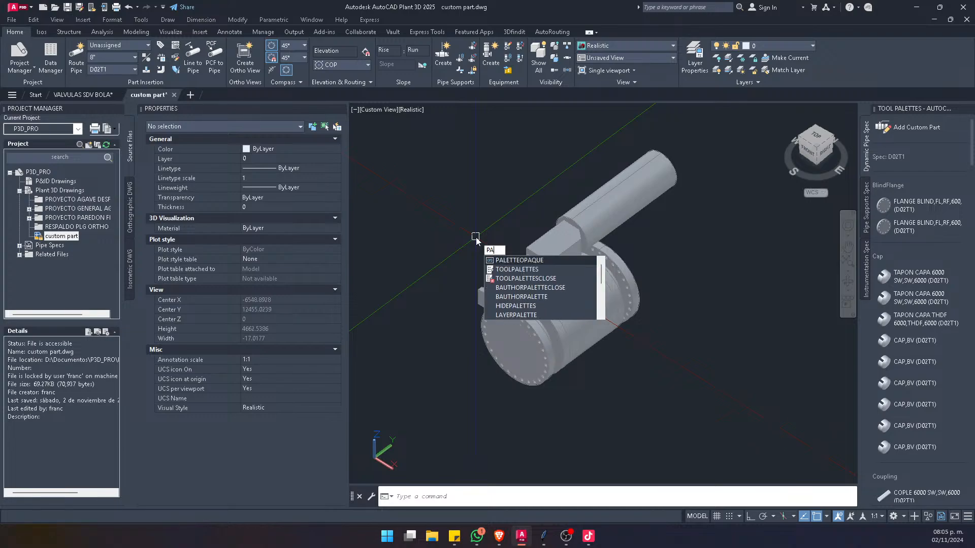
type("LANT")
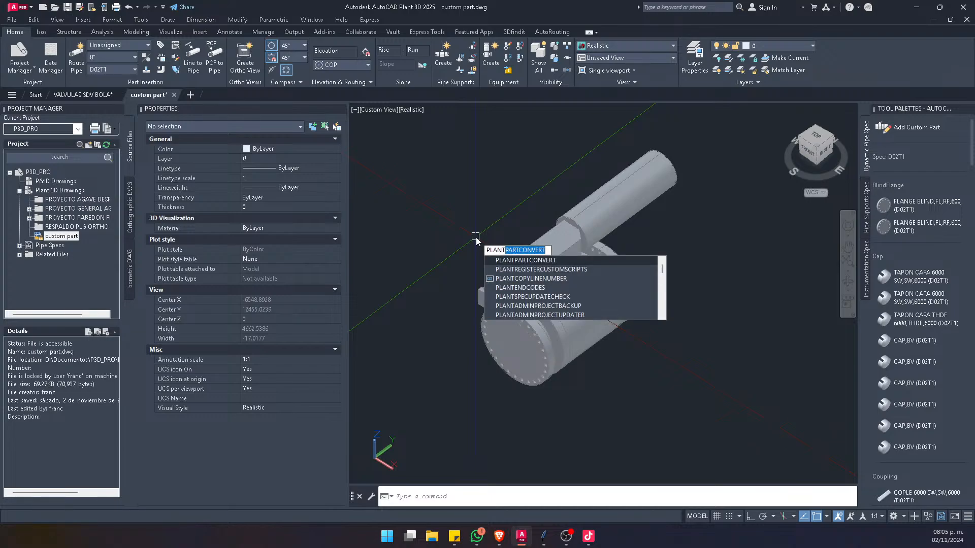
key("Return")
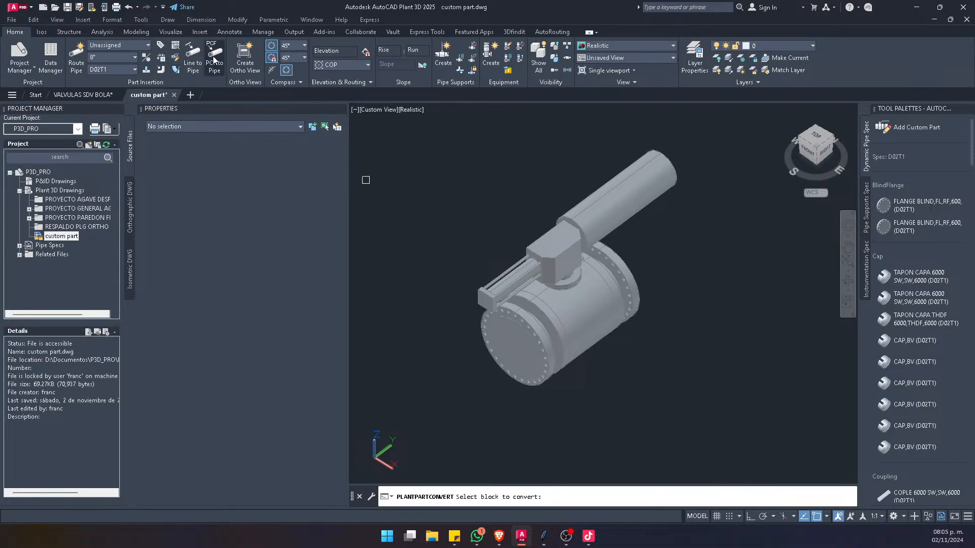
scroll(500, 335, "up", 4)
scroll(500, 334, "down", 4)
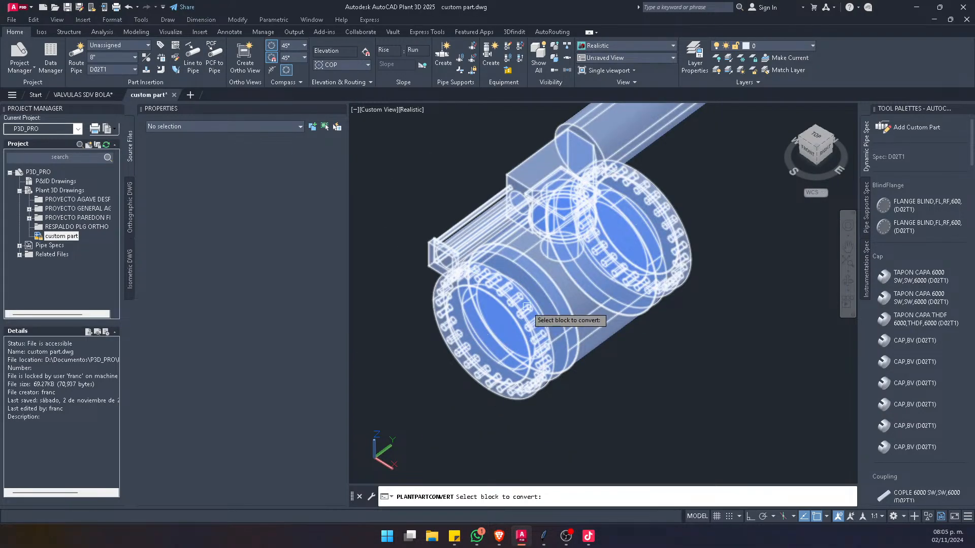
scroll(504, 336, "up", 3)
scroll(471, 333, "down", 2)
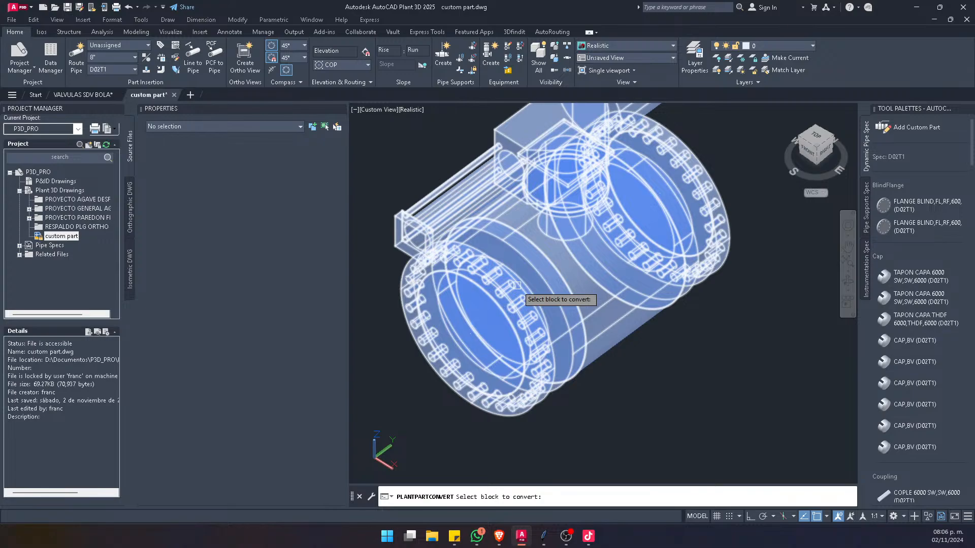
left_click(531, 226)
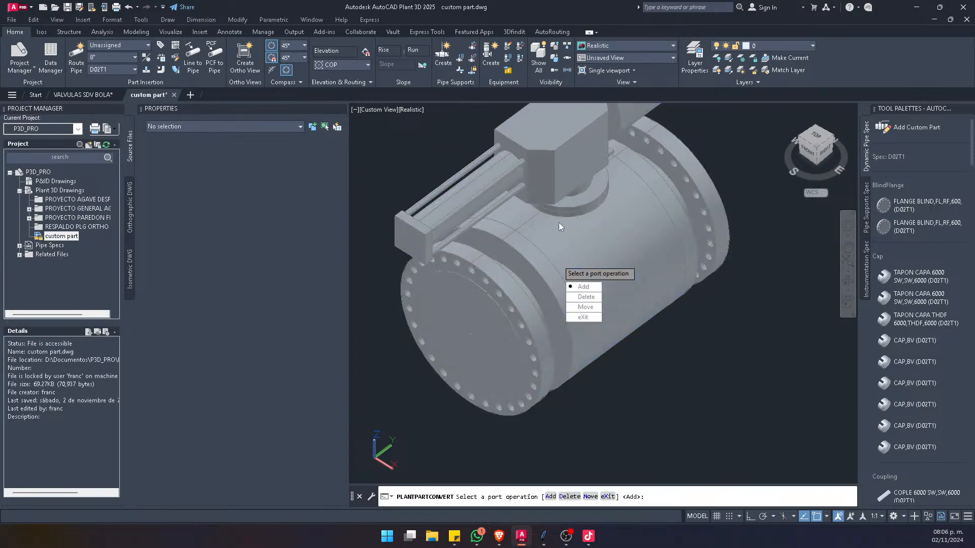
Step: Add a port at the center of the near flange face, directed outward at 270° with Ortho on
left_click(583, 287)
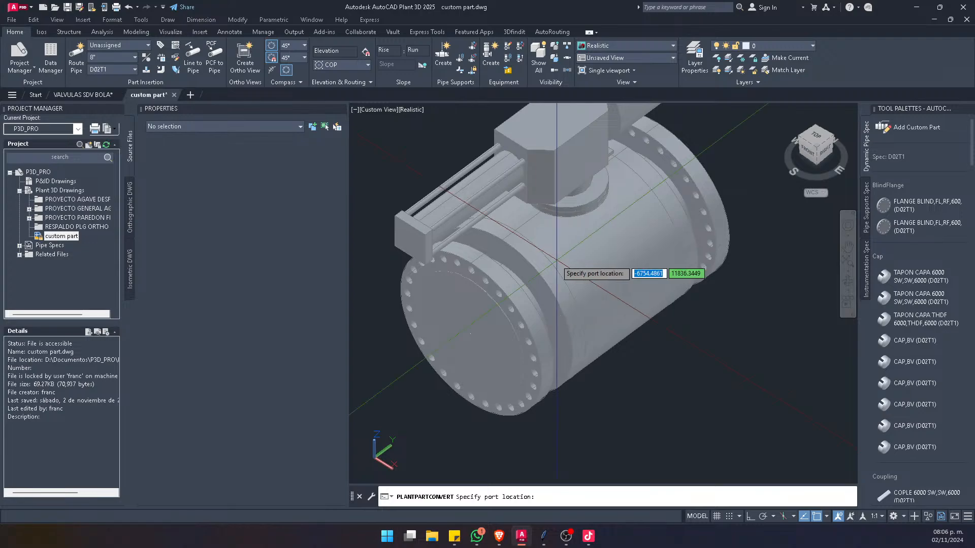
scroll(464, 347, "up", 5)
scroll(466, 347, "down", 3)
middle_click_drag(466, 348, 586, 311, "shift")
scroll(609, 286, "up", 5)
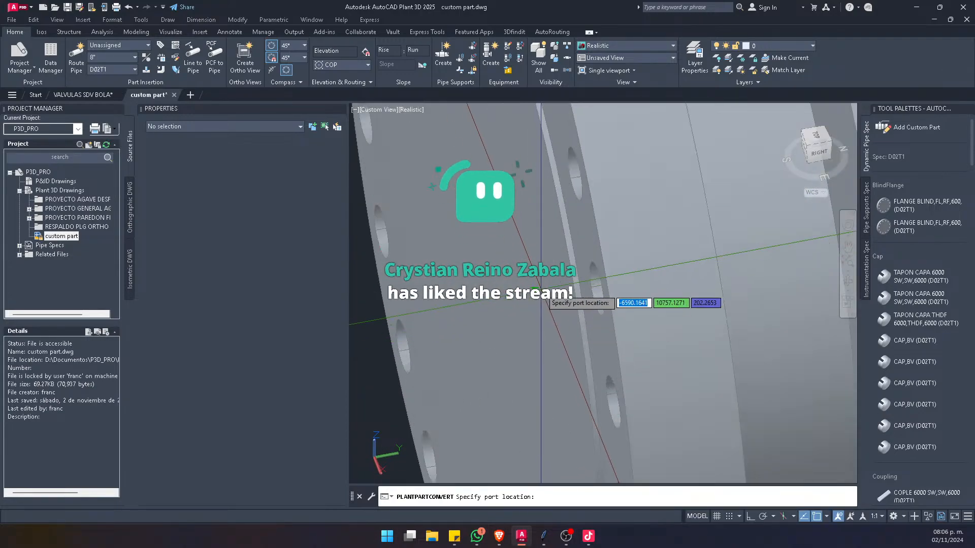
scroll(597, 252, "up", 3)
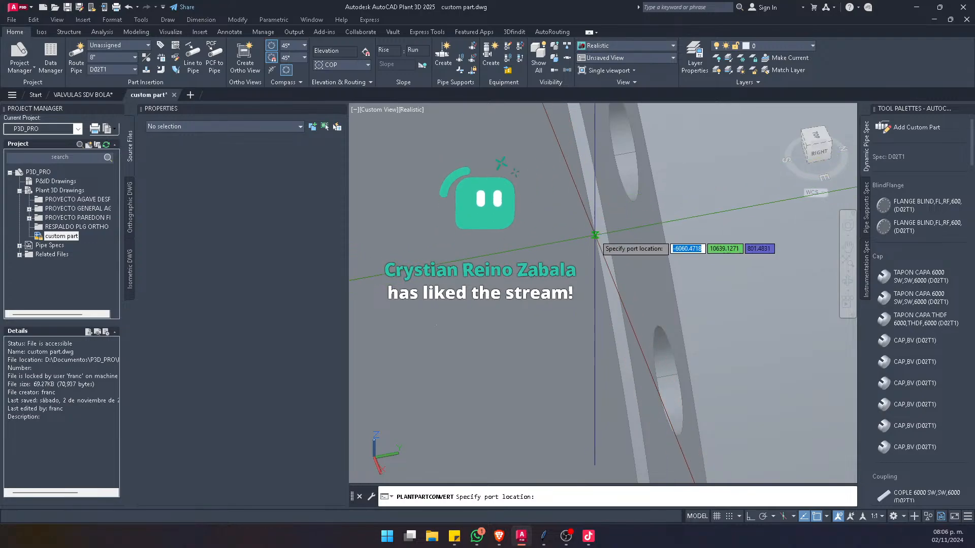
type("CE")
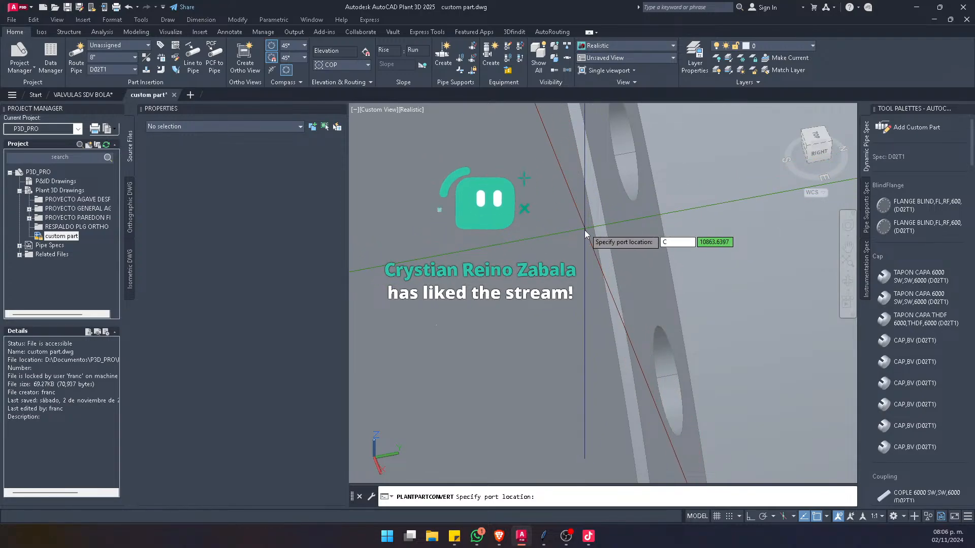
key("Return")
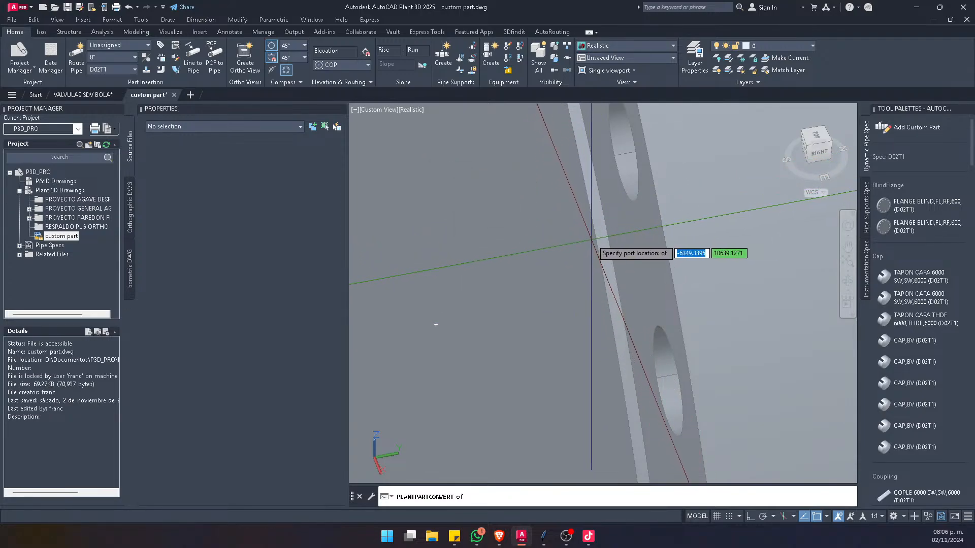
left_click(594, 246)
scroll(594, 246, "down", 3)
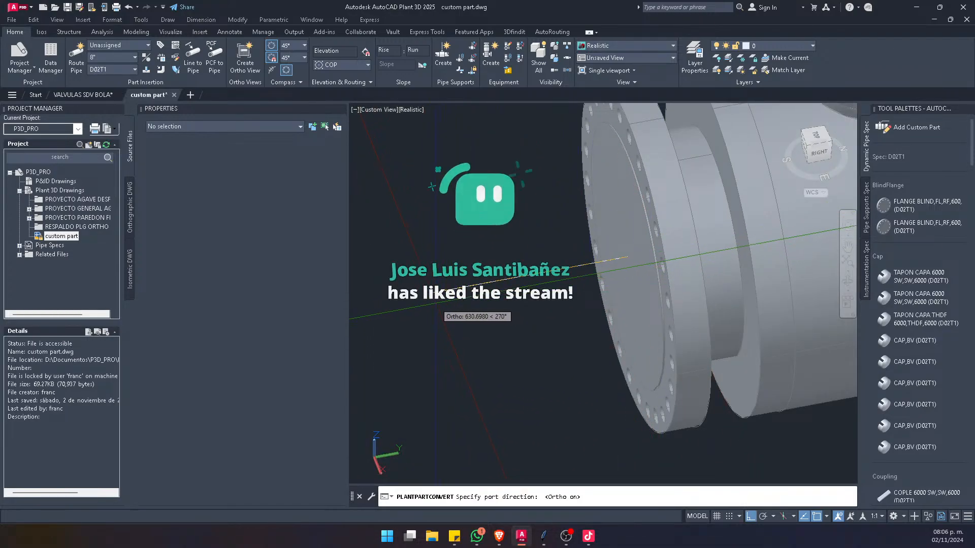
left_click(439, 301)
left_click(467, 350)
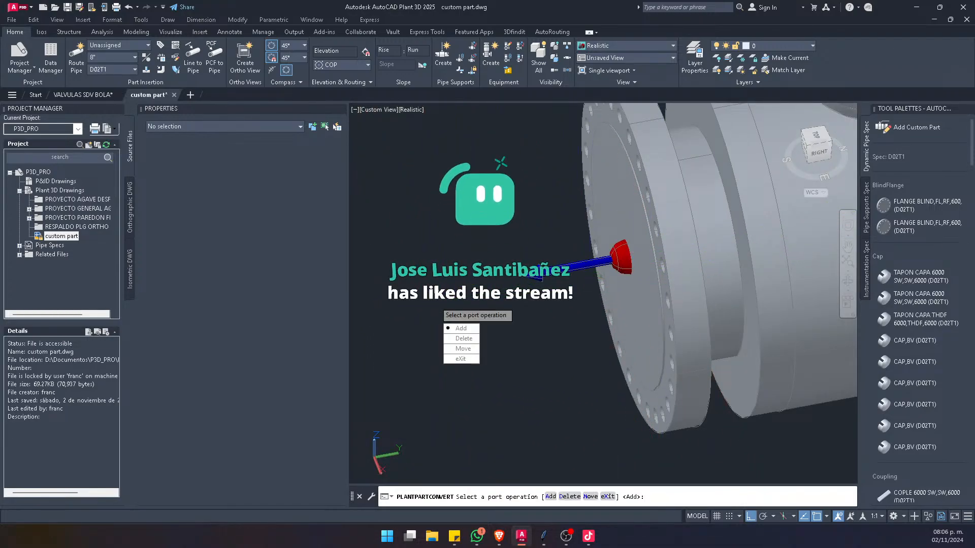
Step: Add a second port at the center of the opposite flange face, directed outward at 90°, and exit the part conversion
left_click(459, 328)
scroll(462, 283, "down", 3)
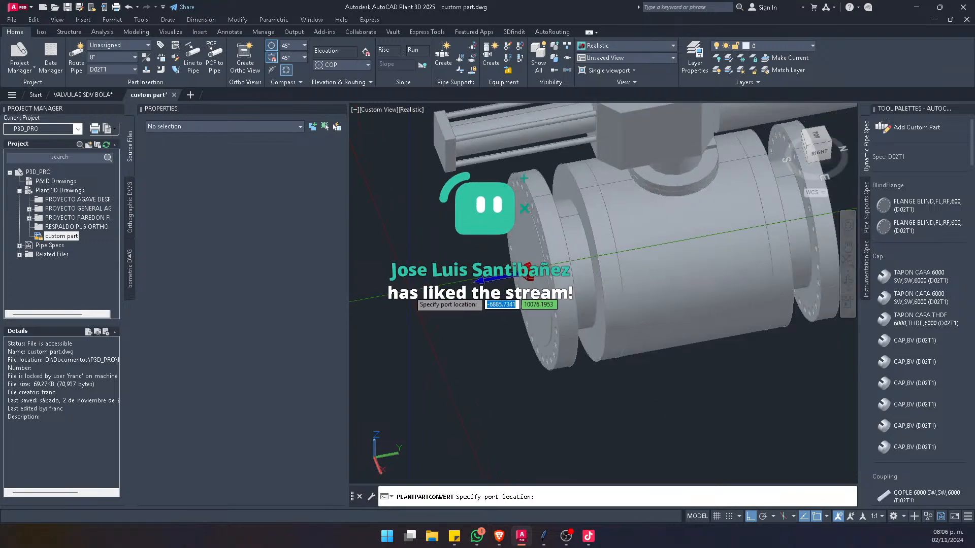
scroll(462, 283, "up", 3)
middle_click_drag(462, 276, 573, 252)
middle_click_drag(610, 307, 605, 345, "shift")
scroll(605, 347, "up", 3)
type("cen")
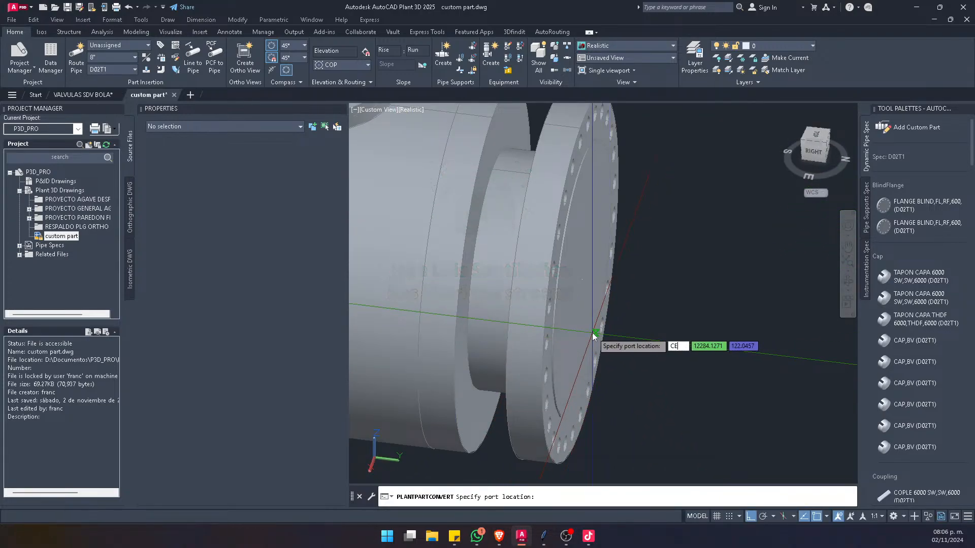
key("Return")
scroll(535, 297, "up", 2)
scroll(535, 297, "up", 4)
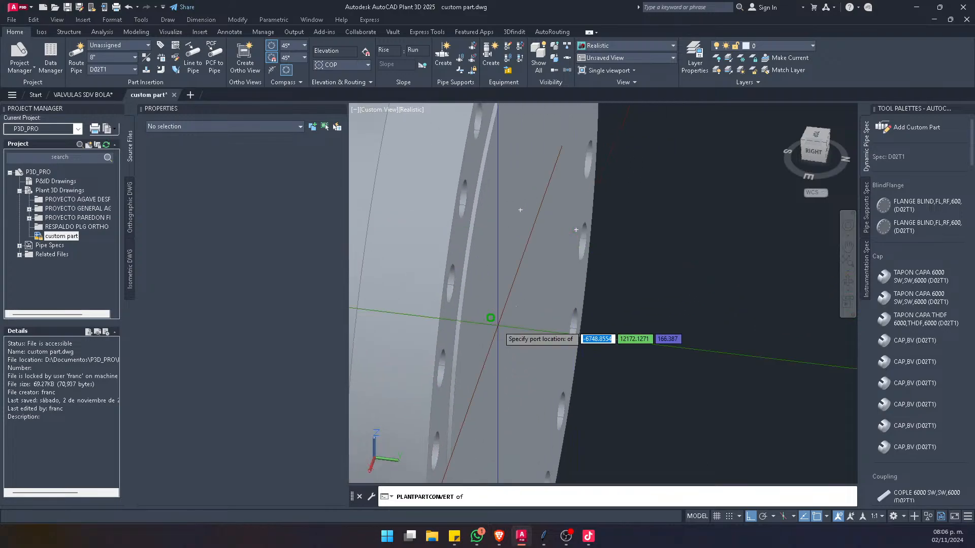
scroll(605, 265, "up", 1)
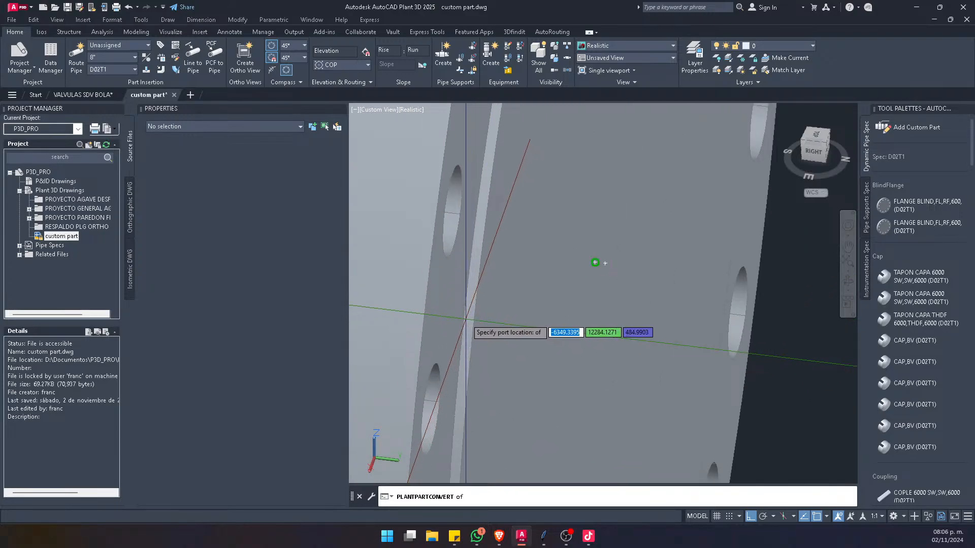
left_click(596, 266)
scroll(524, 298, "down", 2)
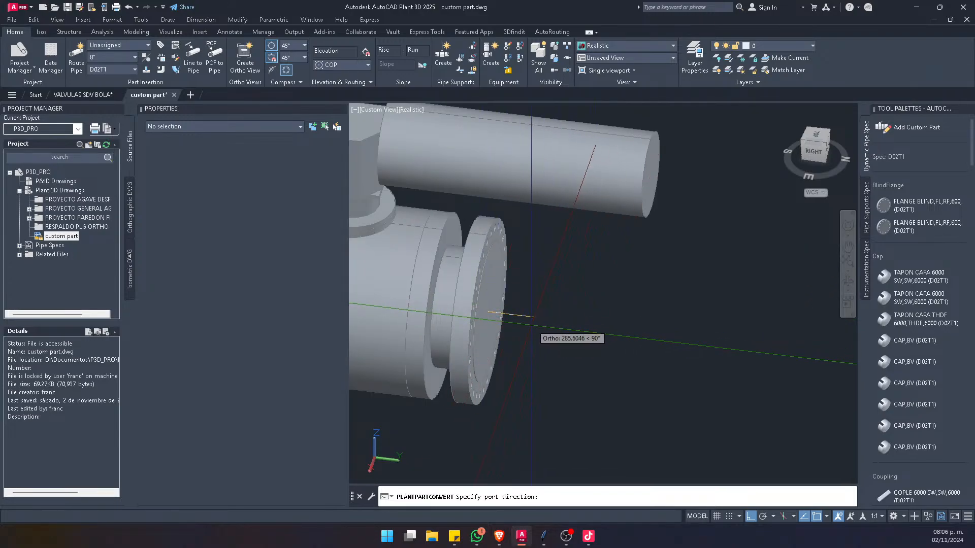
left_click(588, 323)
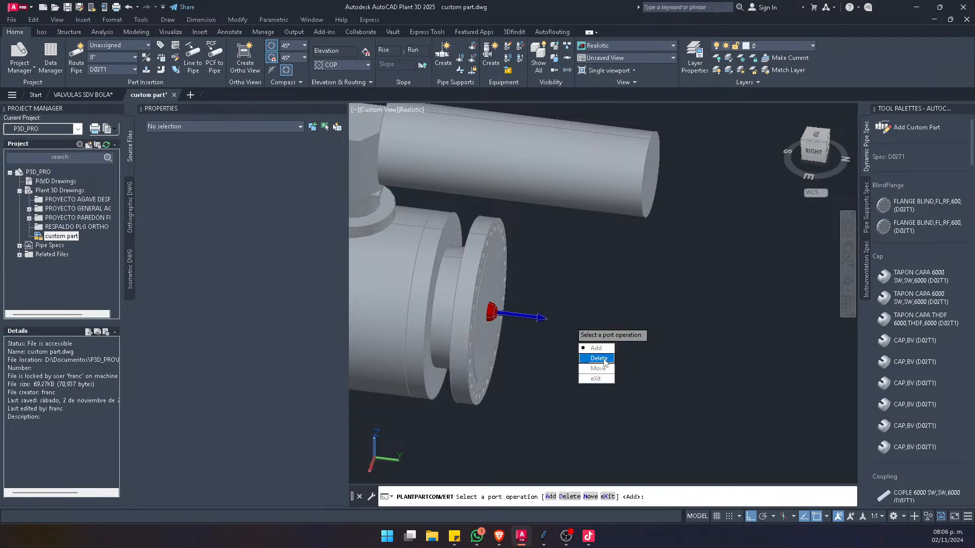
left_click(598, 369)
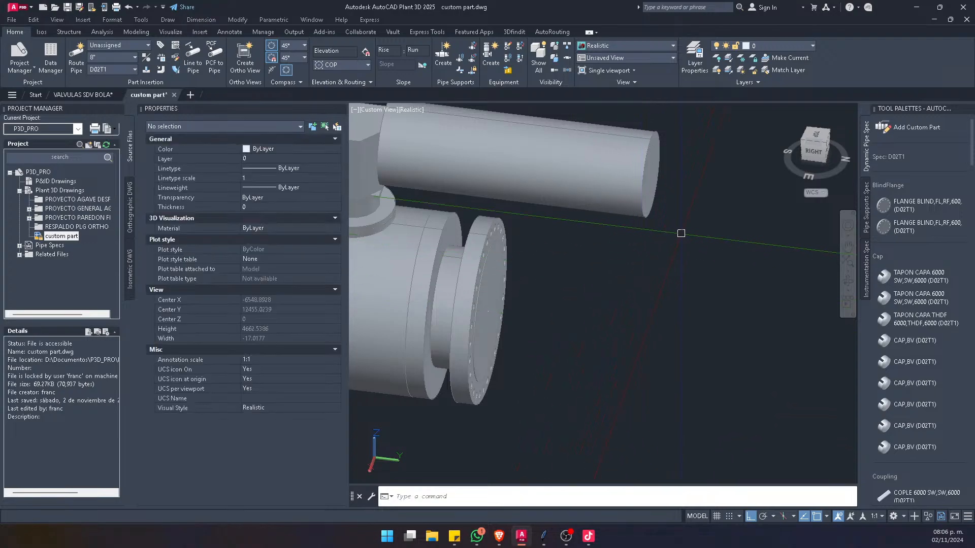
left_click(803, 149)
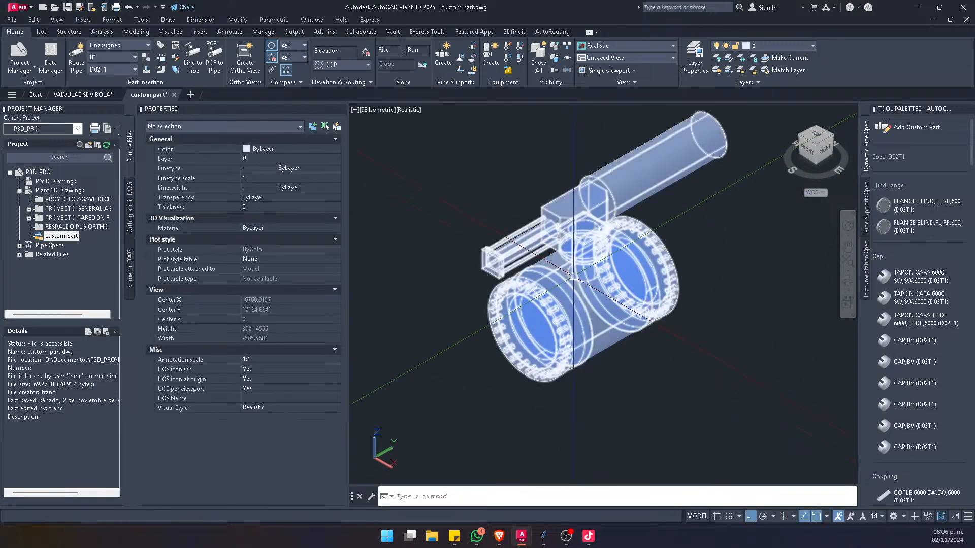
Step: Run PLANTPARTCONVERT on the valve block in the Right view, check the position and direction of both flange ports, and exit the command
left_click(831, 156)
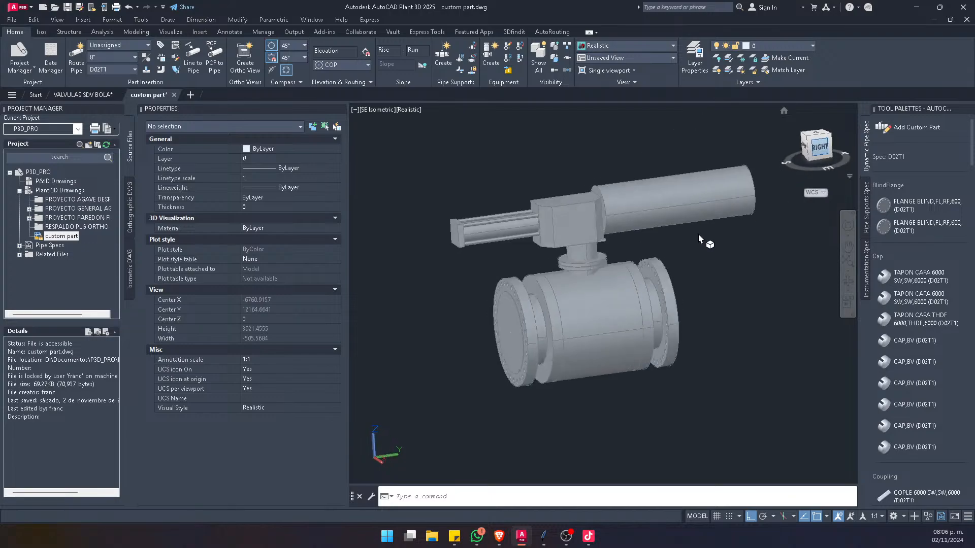
key("Return")
left_click(590, 319)
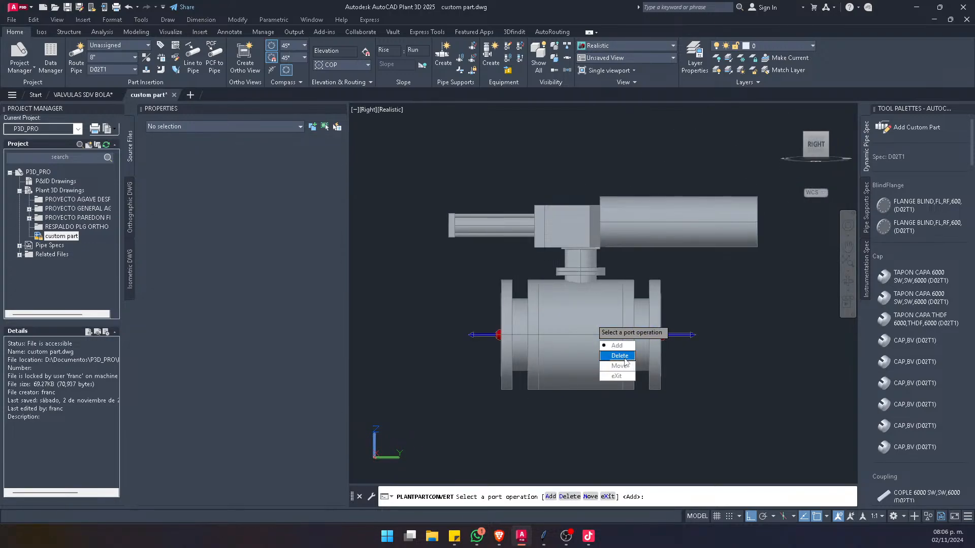
key("Escape")
scroll(630, 349, "up", 5)
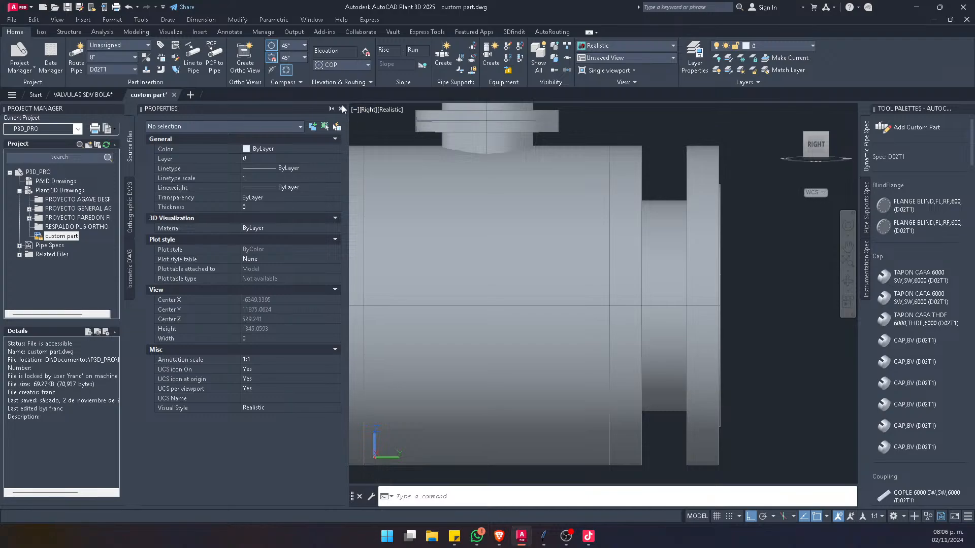
left_click(341, 109)
middle_click_drag(376, 234, 454, 215)
key("space")
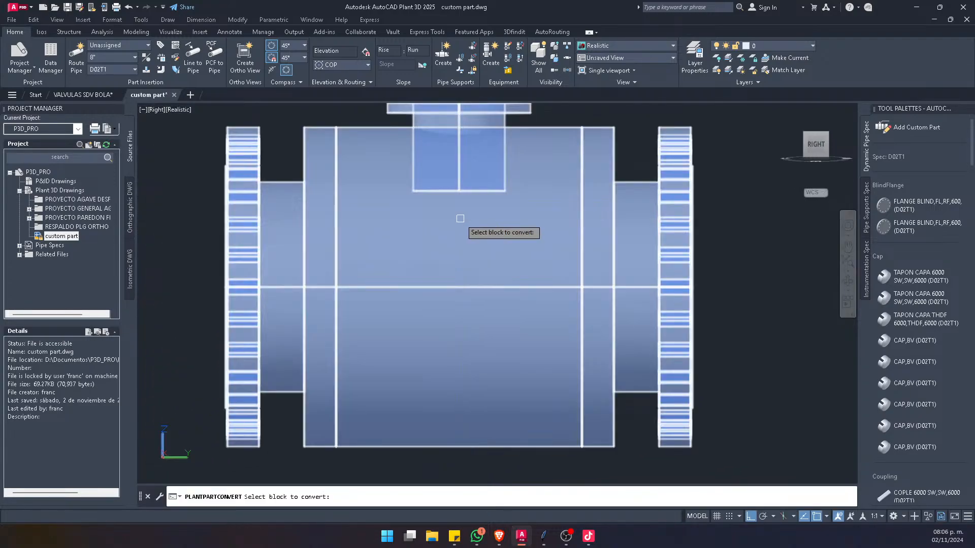
left_click(446, 233)
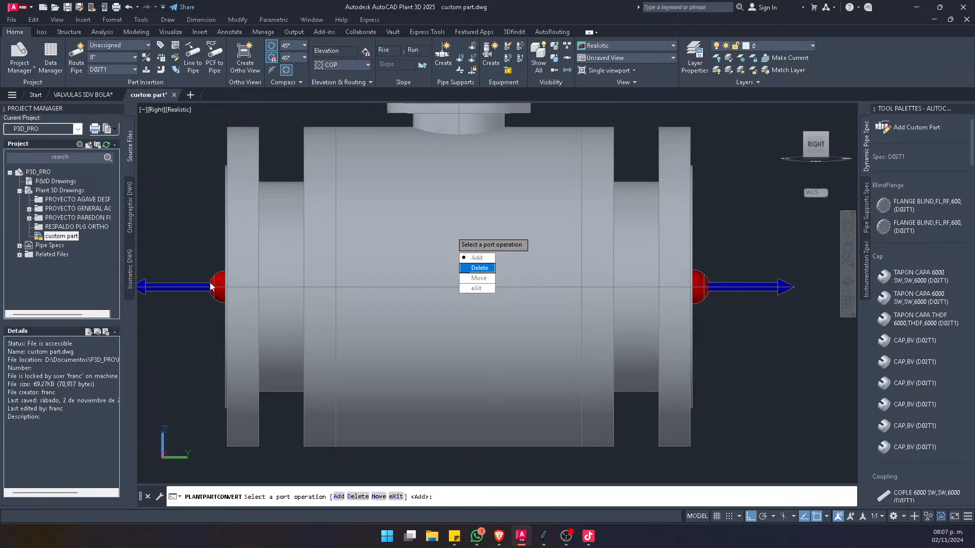
left_click(476, 287)
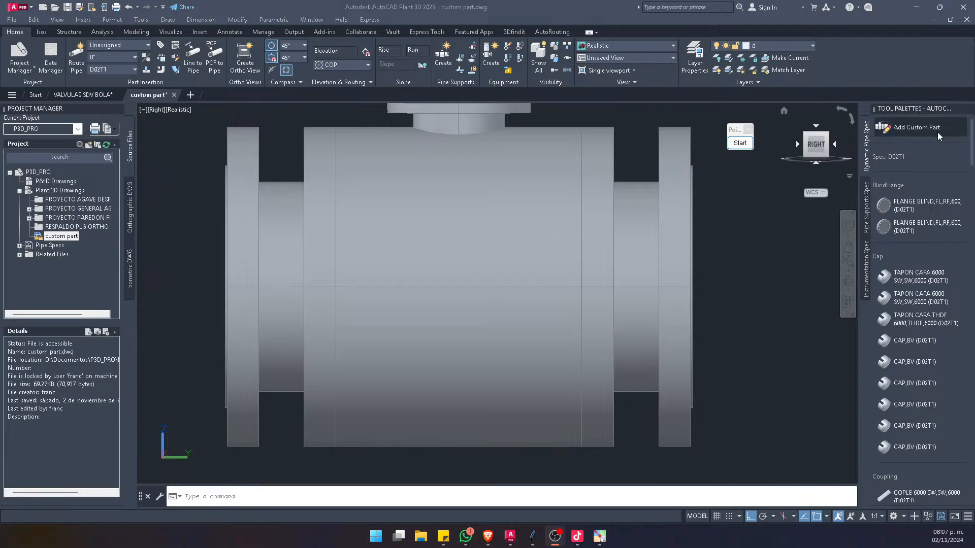
Step: Start the screen annotation tool, mark one port with a red dot, and sketch a mating flange with pipe in green beside it
scroll(510, 267, "down", 3)
scroll(401, 290, "up", 2)
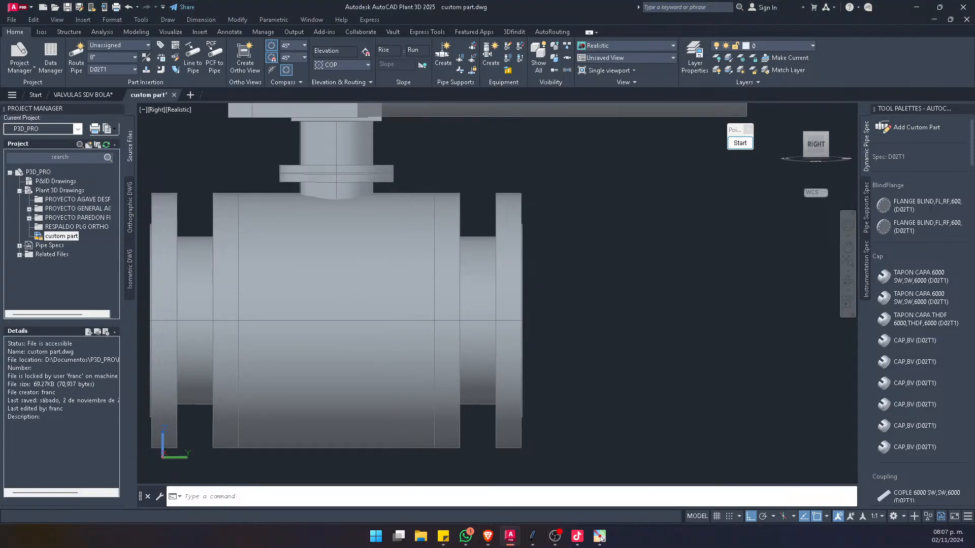
middle_click_drag(381, 285, 437, 260)
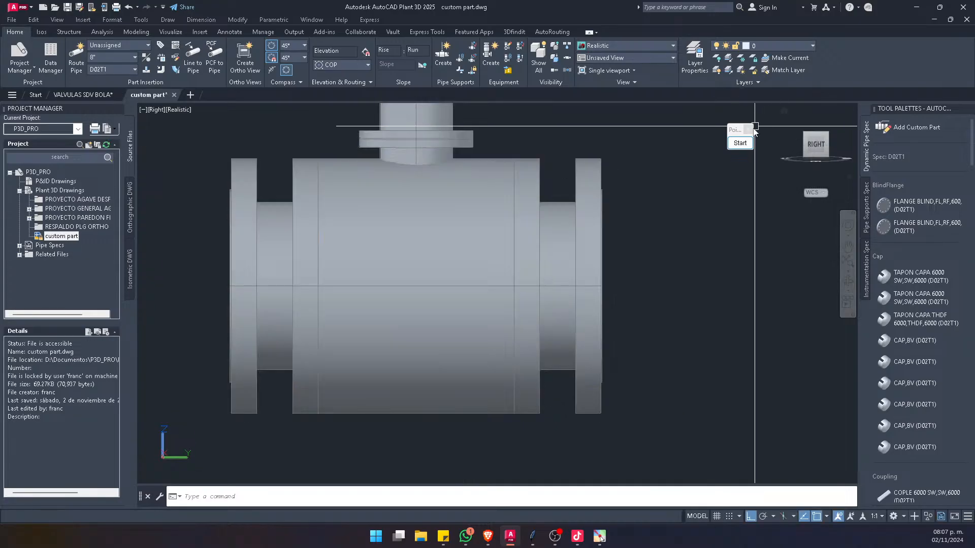
left_click(739, 142)
left_click_drag(735, 131, 922, 82)
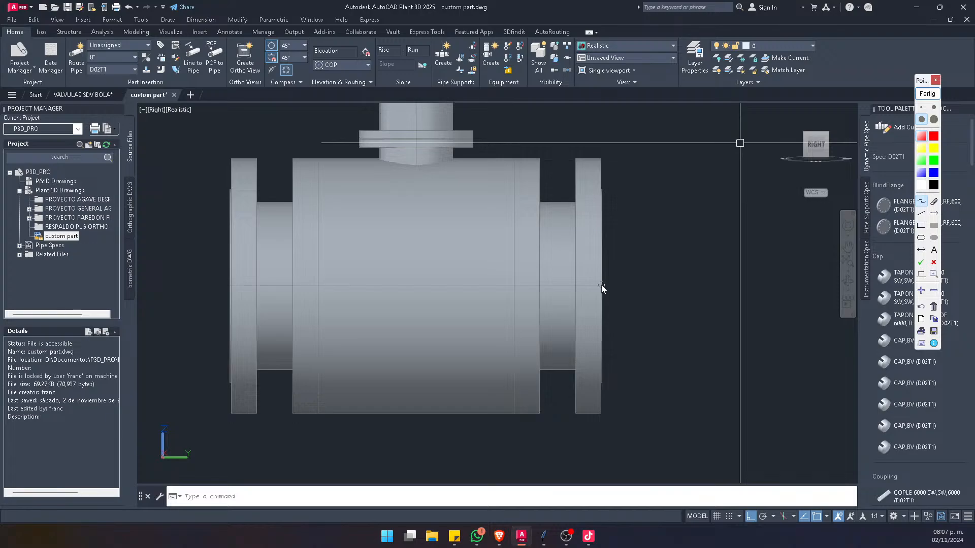
left_click_drag(604, 285, 601, 282)
mouse_move(615, 189)
left_mouse_down()
mouse_move(629, 331)
mouse_move(620, 391)
mouse_move(633, 411)
mouse_move(655, 392)
mouse_move(654, 260)
mouse_move(643, 193)
mouse_move(615, 192)
mouse_move(652, 214)
mouse_move(679, 260)
left_mouse_up()
mouse_move(657, 379)
left_mouse_down()
mouse_move(674, 376)
mouse_move(692, 320)
mouse_move(691, 264)
mouse_move(673, 243)
mouse_move(683, 259)
mouse_move(789, 260)
left_mouse_up()
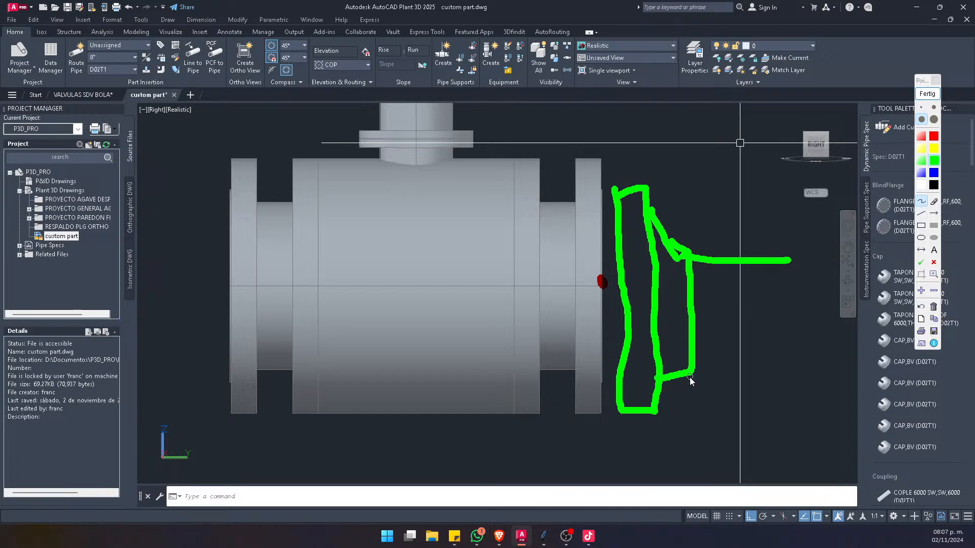
left_click_drag(691, 376, 804, 364)
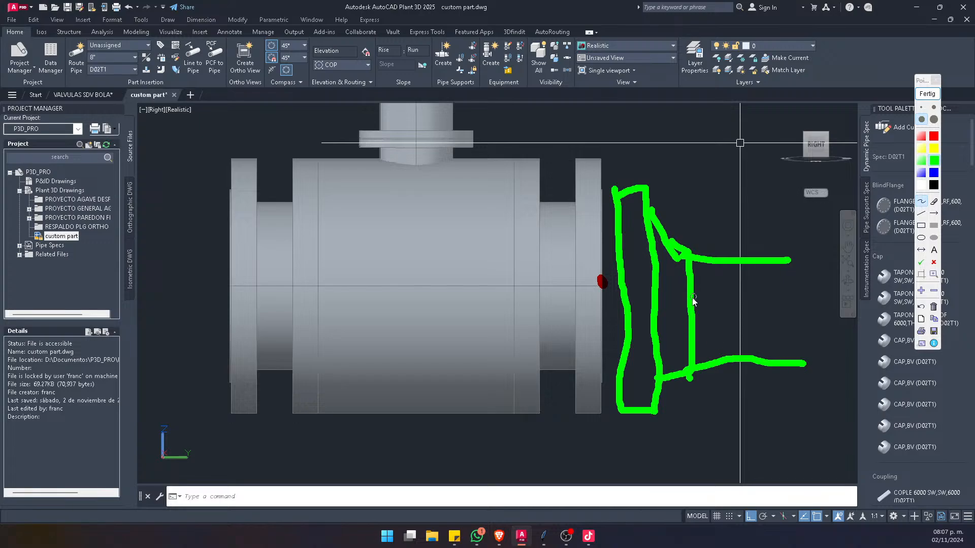
mouse_move(613, 290)
left_mouse_down()
mouse_move(602, 279)
mouse_move(611, 293)
mouse_move(617, 287)
left_mouse_up()
Step: Sketch a second green mating flange with its pipe at the valve's opposite end, and end the screen annotation
mouse_move(216, 157)
left_mouse_down()
mouse_move(222, 411)
mouse_move(184, 412)
mouse_move(198, 164)
mouse_move(217, 160)
left_mouse_up()
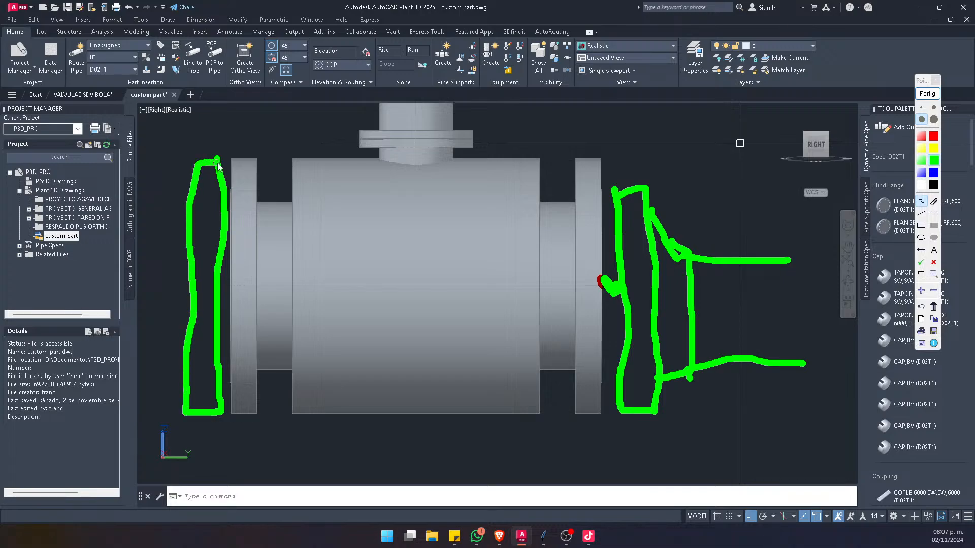
left_click_drag(182, 375, 156, 325)
left_click_drag(190, 190, 173, 192)
mouse_move(173, 192)
left_mouse_down()
mouse_move(160, 196)
mouse_move(148, 282)
mouse_move(153, 329)
mouse_move(62, 322)
left_mouse_up()
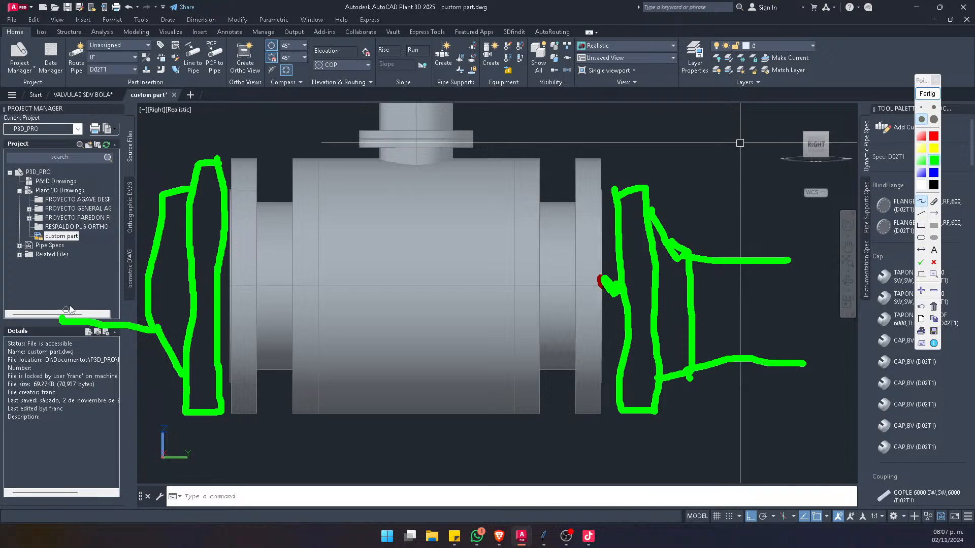
left_click_drag(171, 195, 71, 204)
left_click_drag(65, 320, 26, 307)
left_click_drag(102, 206, 27, 204)
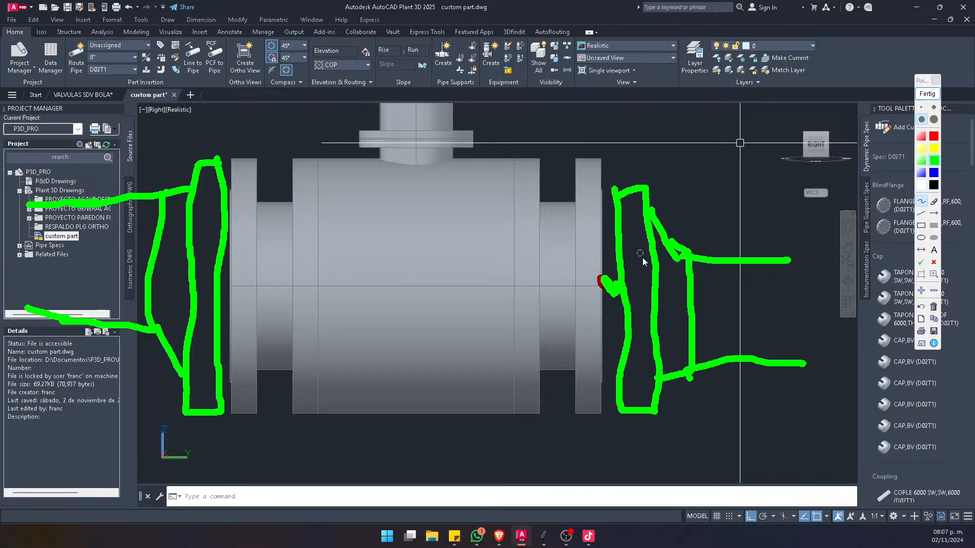
left_click(924, 94)
scroll(604, 288, "up", 5)
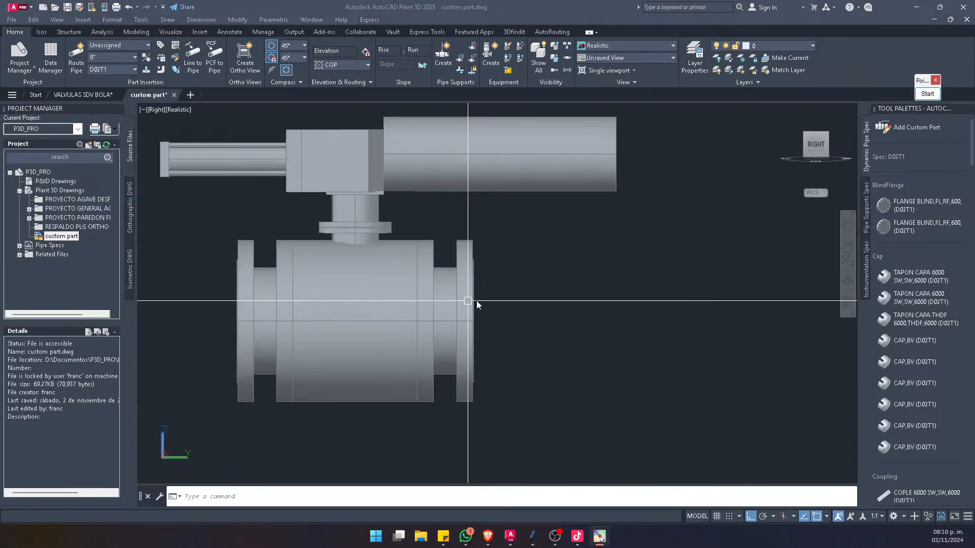
scroll(499, 294, "down", 2)
scroll(399, 301, "up", 4)
scroll(437, 303, "down", 4)
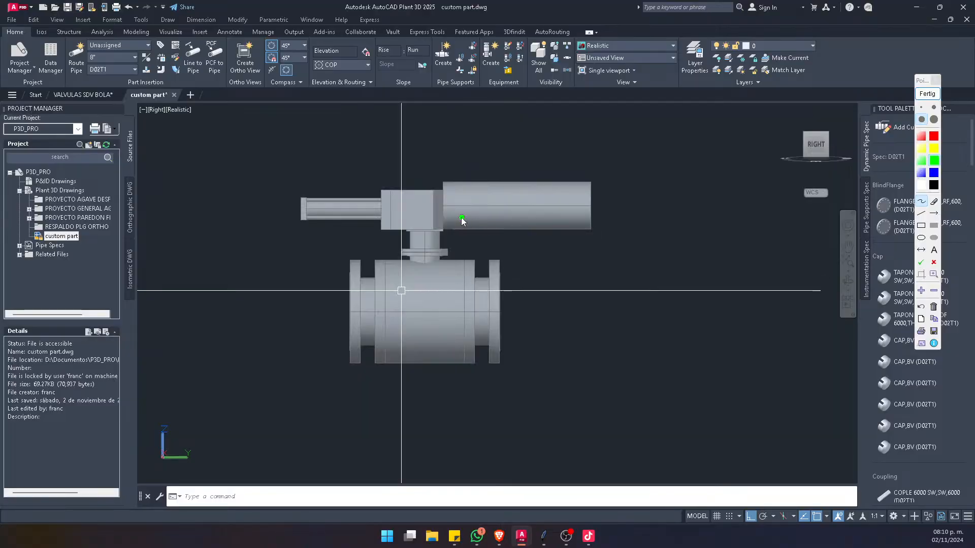
left_click(927, 93)
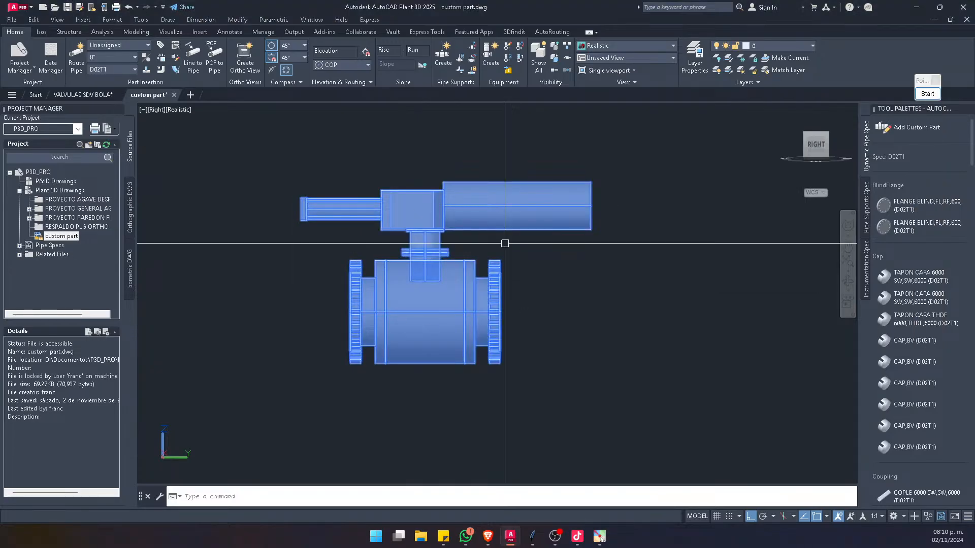
scroll(439, 312, "up", 3)
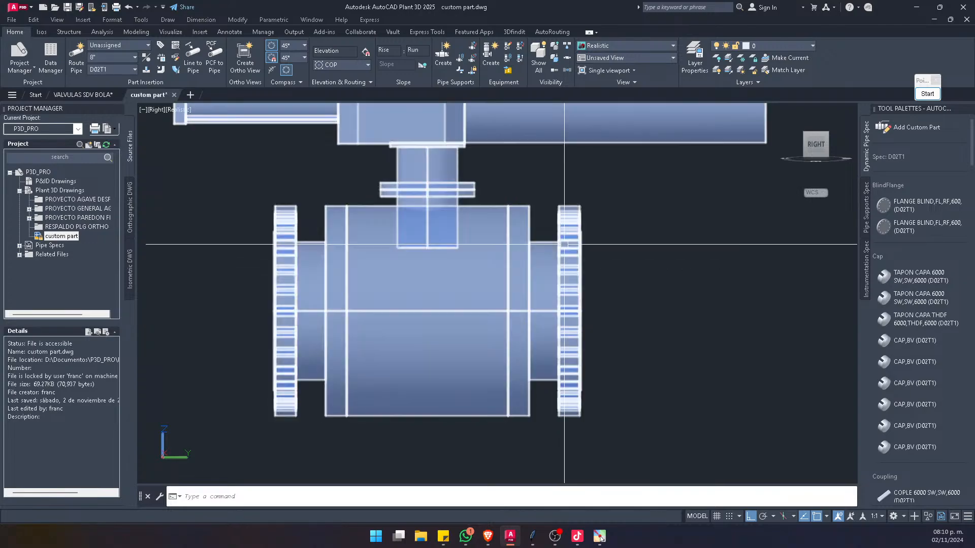
scroll(470, 293, "down", 2)
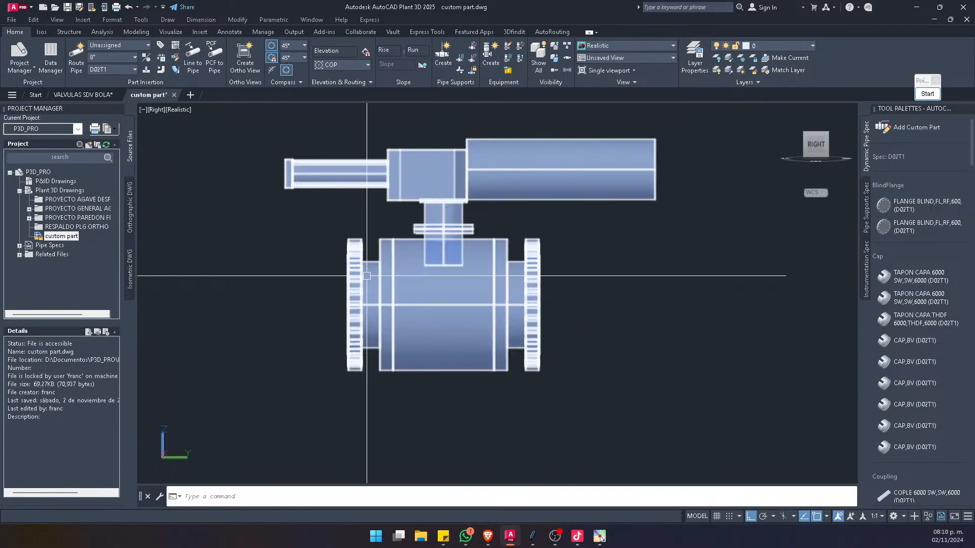
Step: In the SE Isometric view, open the Custom Parts Builder, dock it in place of the Project Manager, and widen it to show all property fields
left_click(804, 133)
middle_click_drag(594, 311, 535, 308)
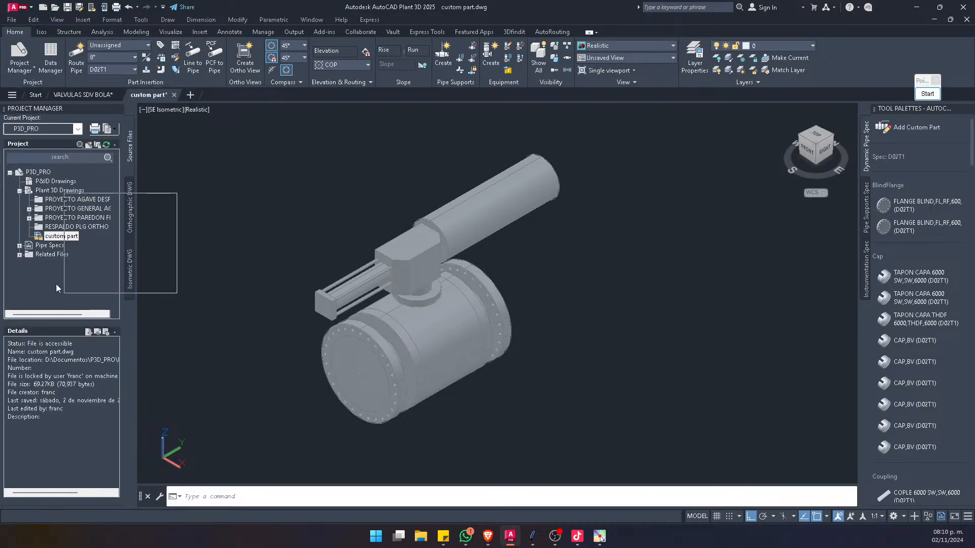
mouse_move(178, 252)
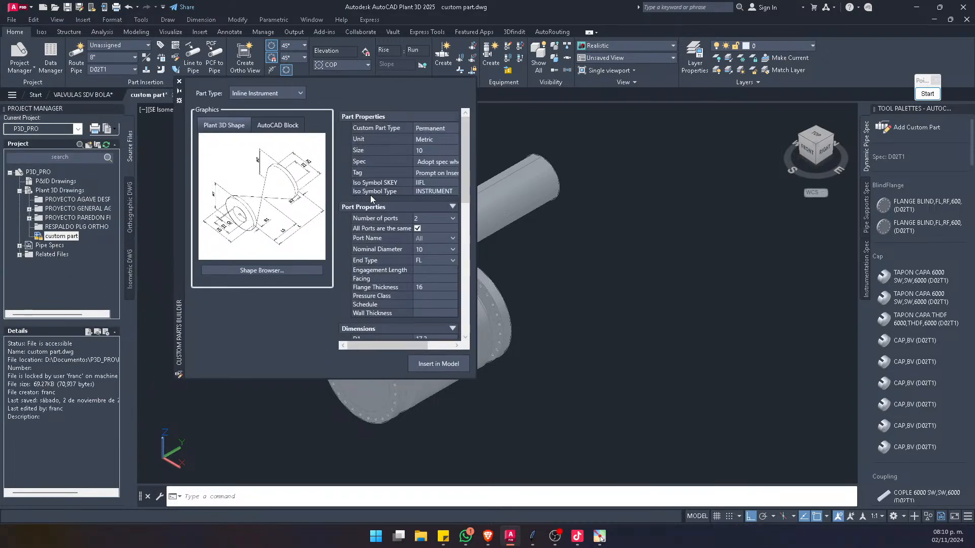
left_click_drag(178, 263, 119, 236)
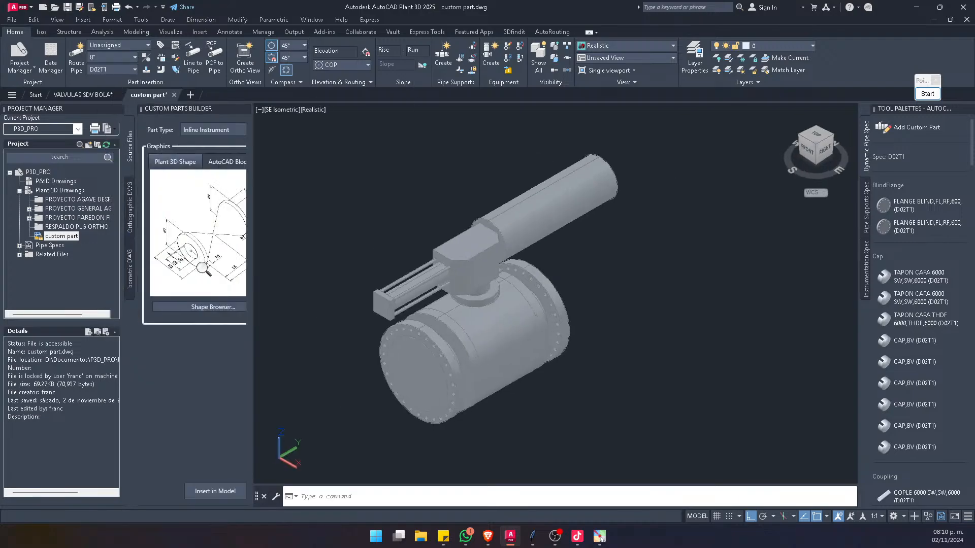
left_click_drag(253, 255, 411, 249)
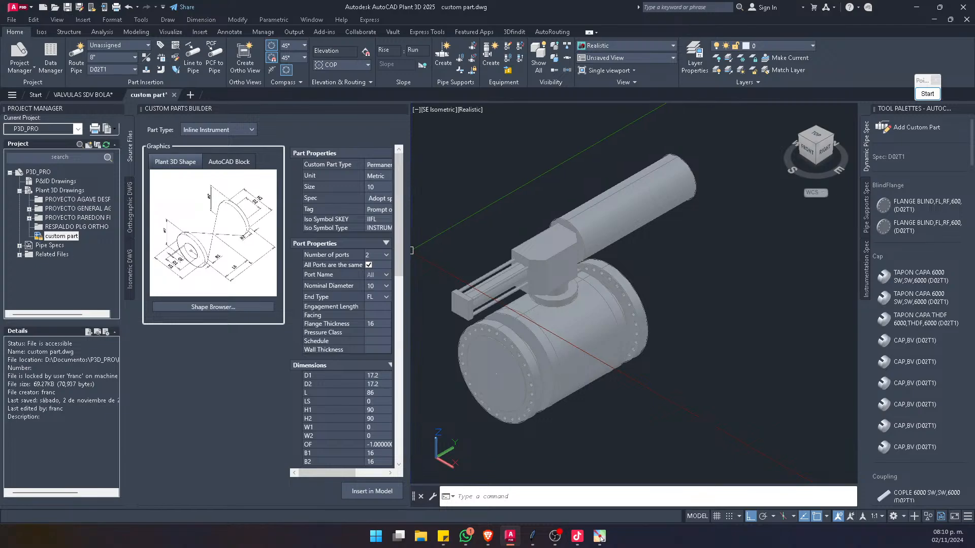
left_click(117, 111)
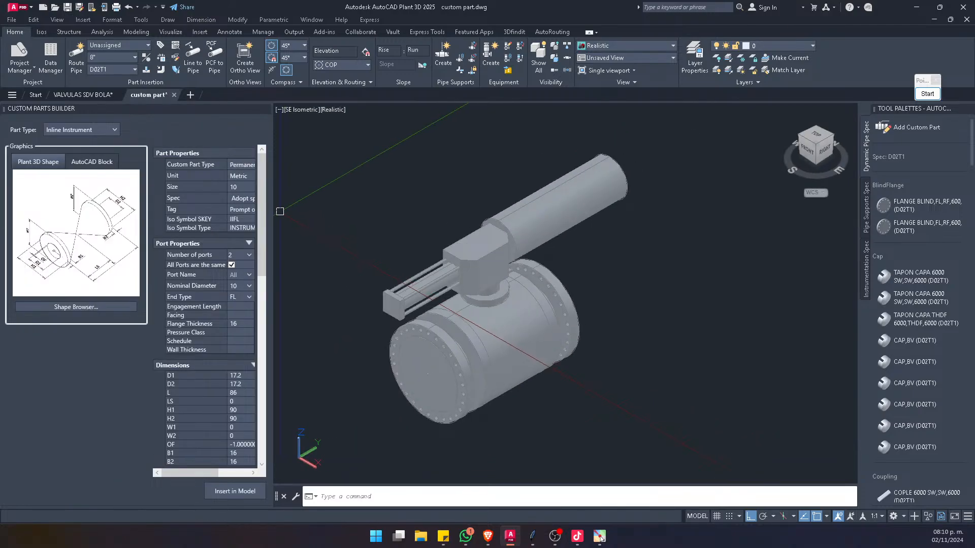
left_click_drag(273, 213, 339, 213)
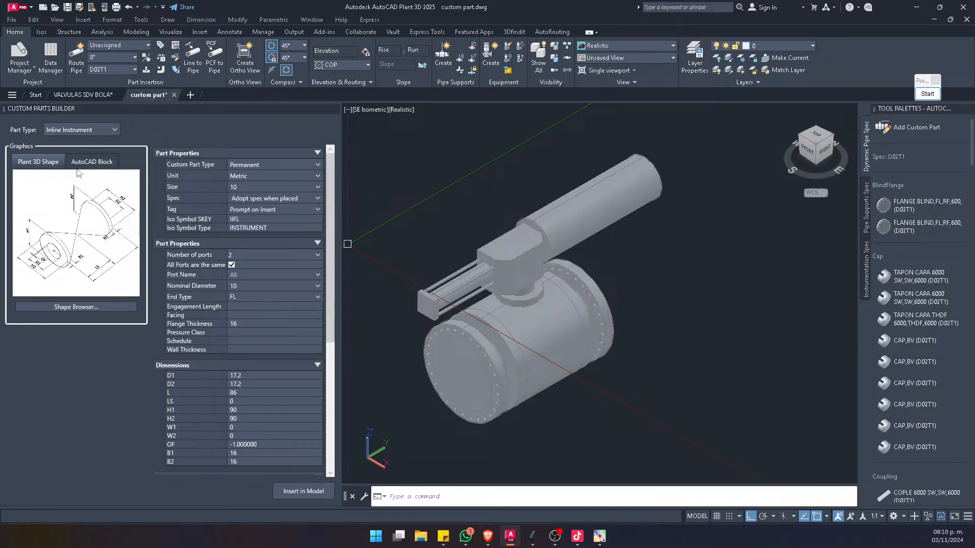
Step: Browse the Plant 3D shape library's pipe run components, including the cross and flange shapes, and close it without choosing one
left_click(92, 306)
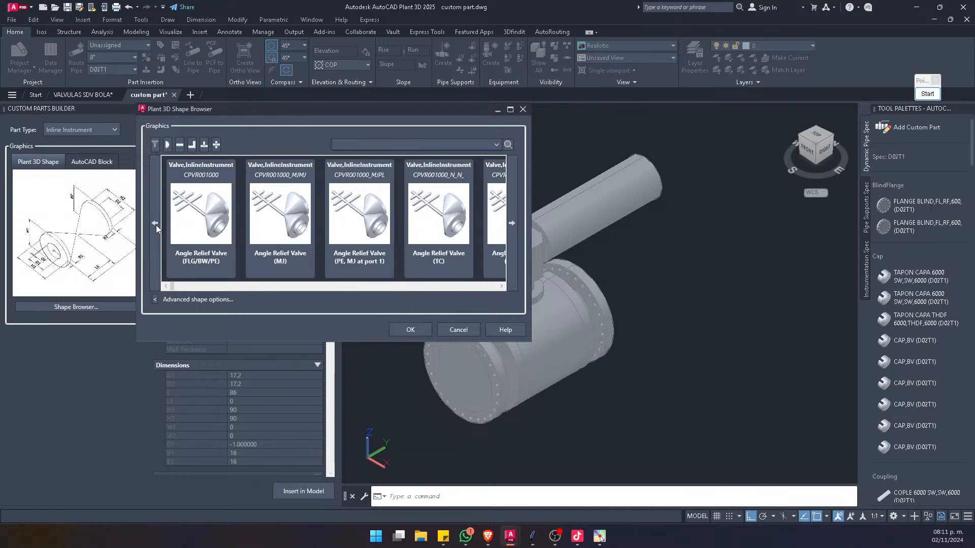
left_click(155, 299)
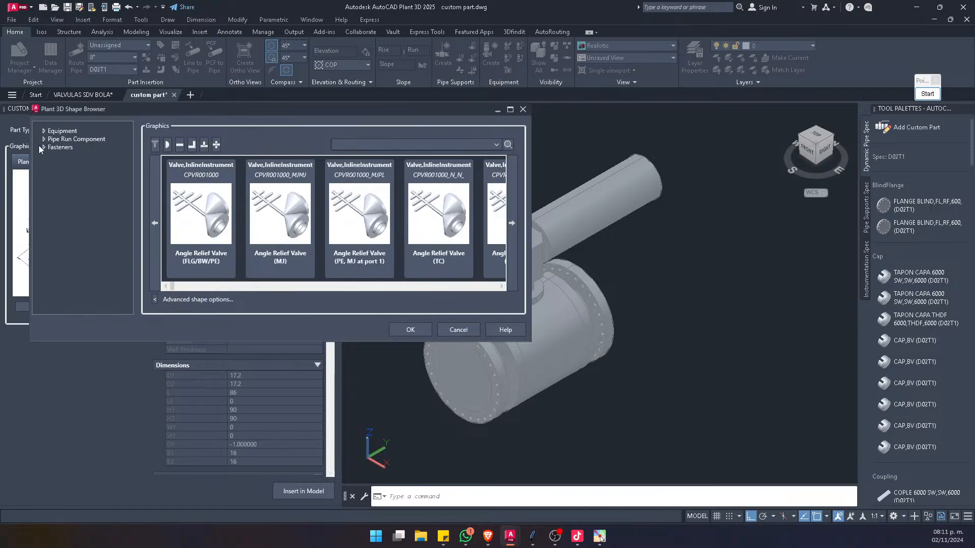
left_click(44, 138)
left_click(62, 172)
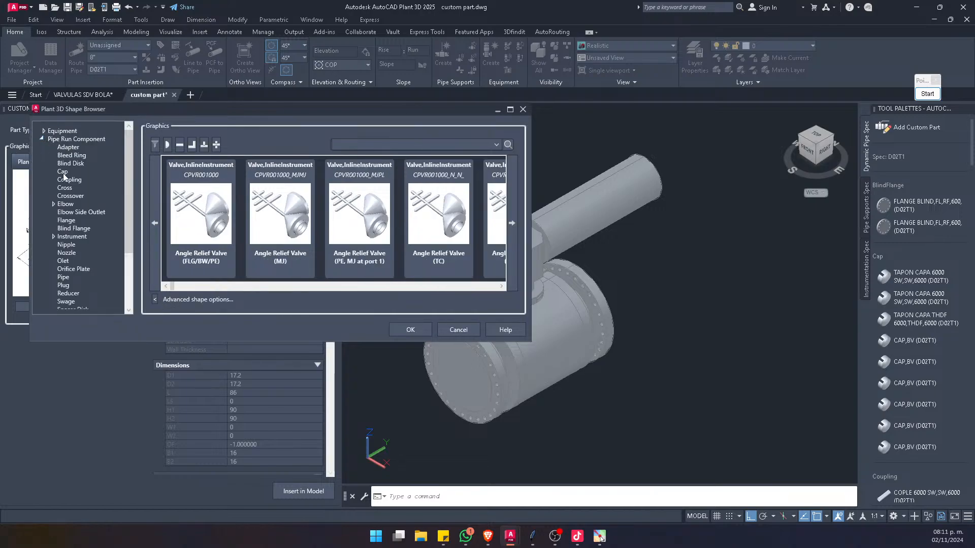
left_click(70, 180)
left_click(72, 191)
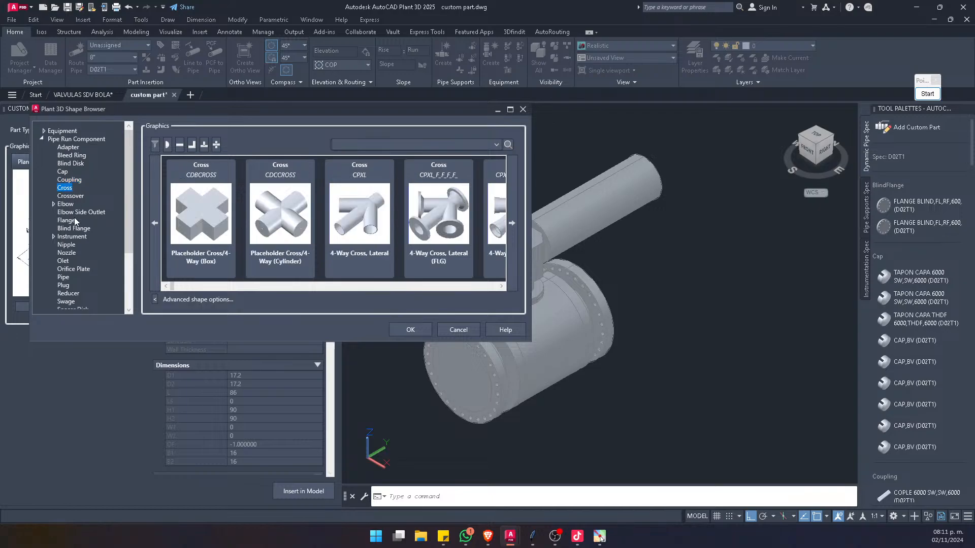
left_click(68, 229)
left_click(67, 220)
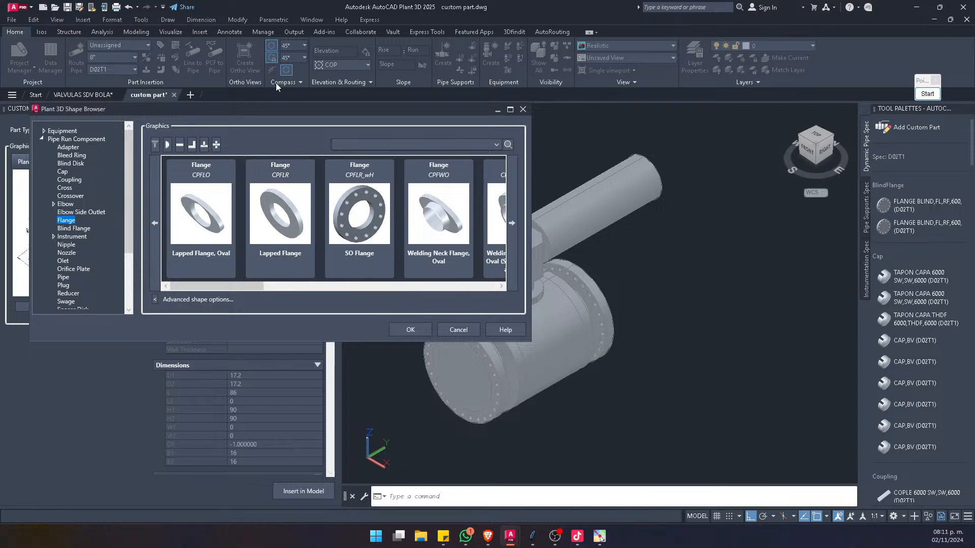
left_click(517, 229)
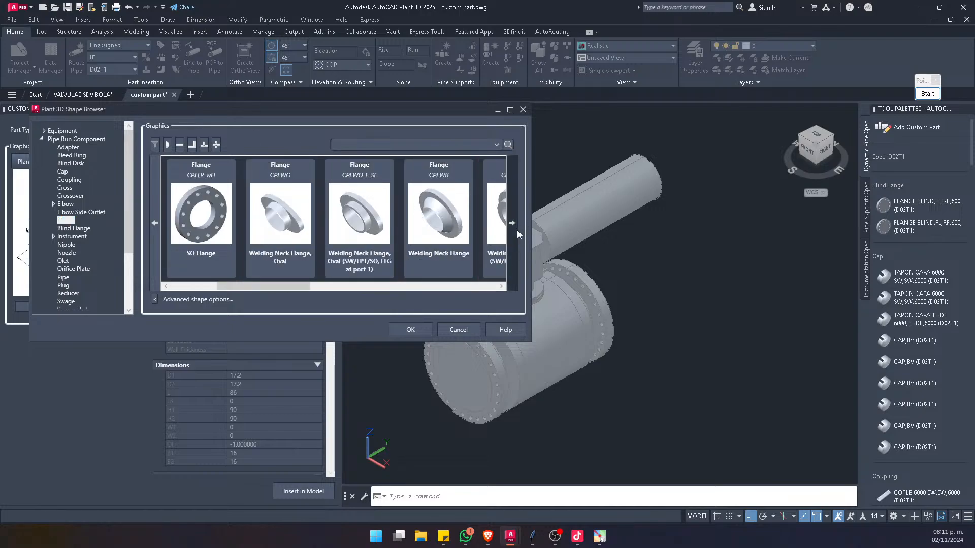
left_click(516, 230)
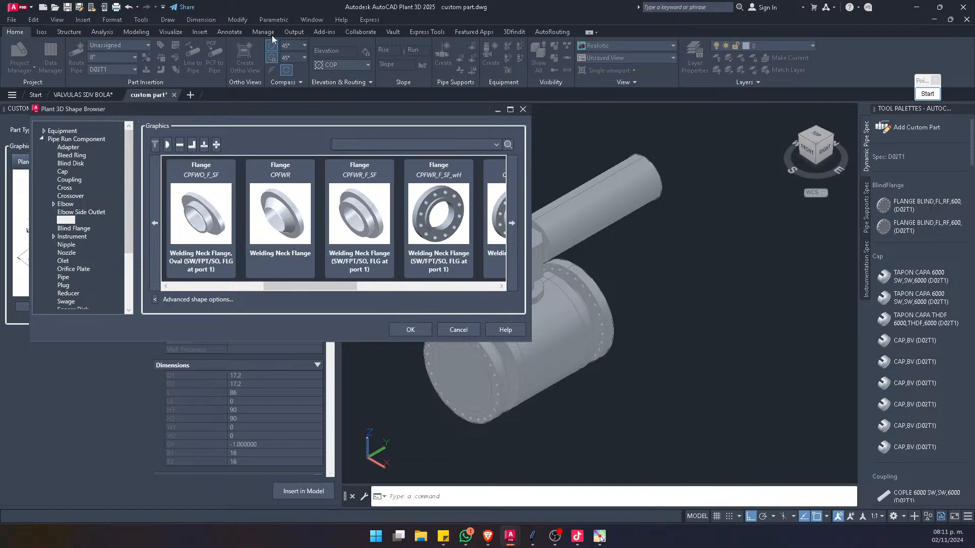
left_click(449, 329)
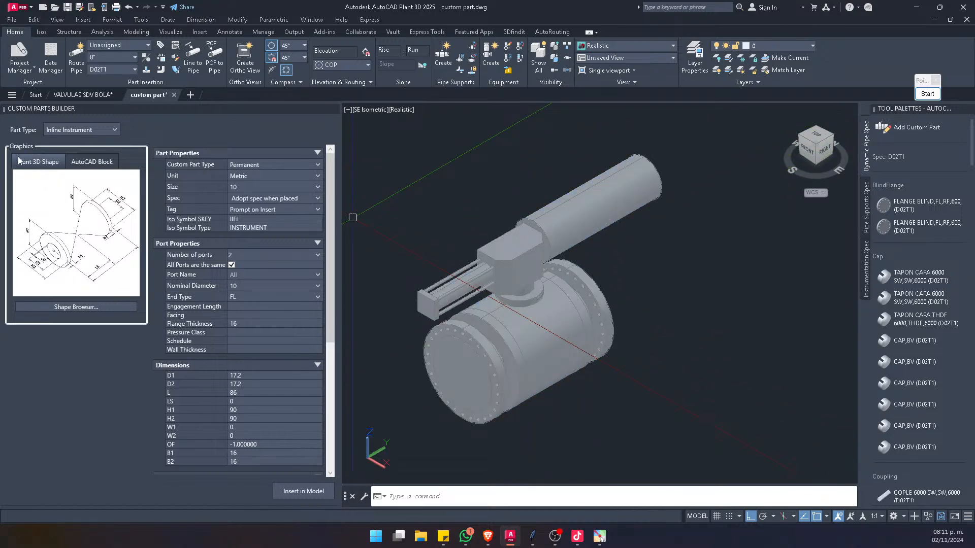
Step: Switch the part graphics to an AutoCAD block and choose the ball valve block from the model
left_click(93, 161)
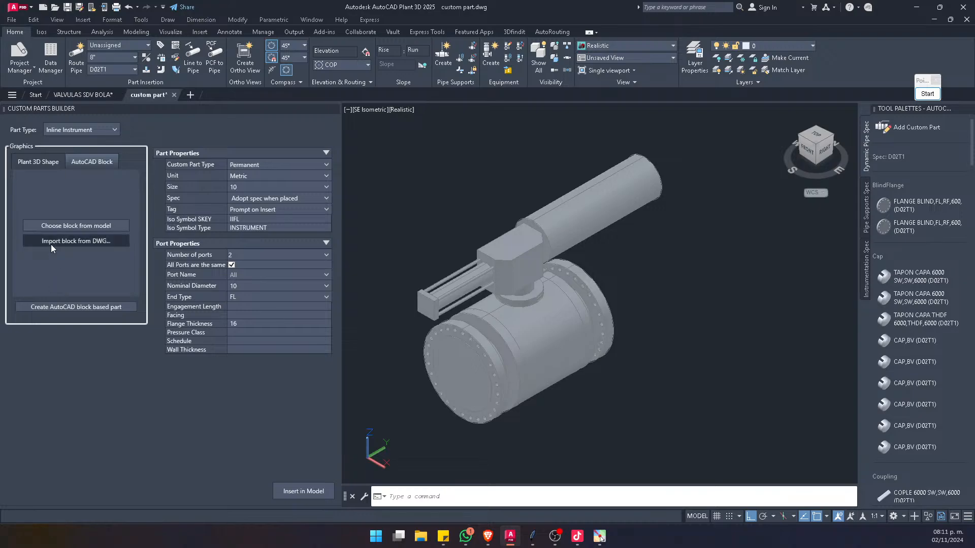
left_click(75, 226)
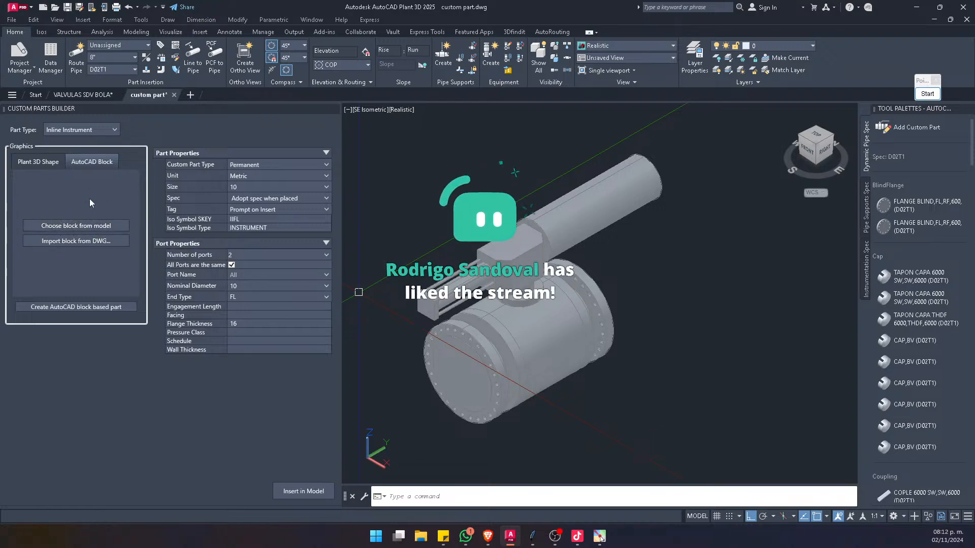
left_click(66, 227)
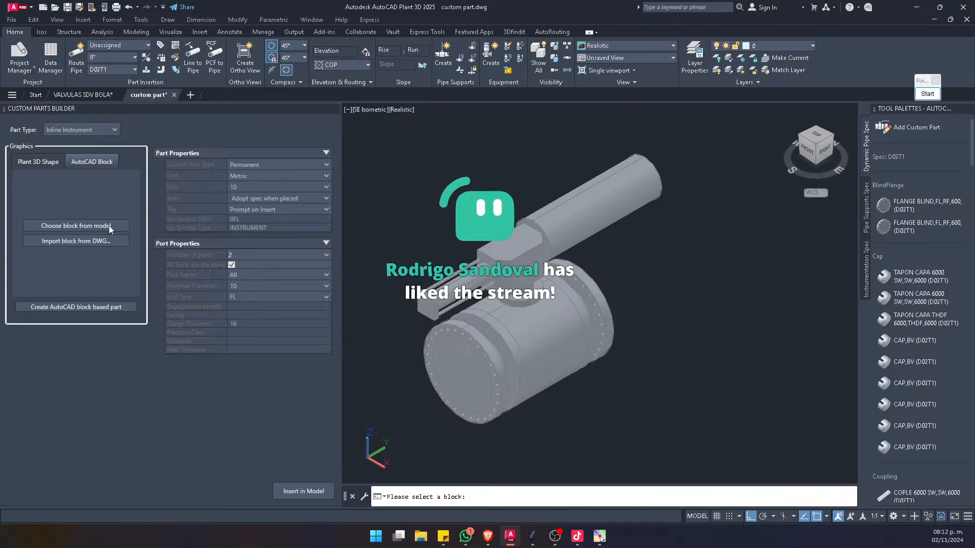
left_click(446, 256)
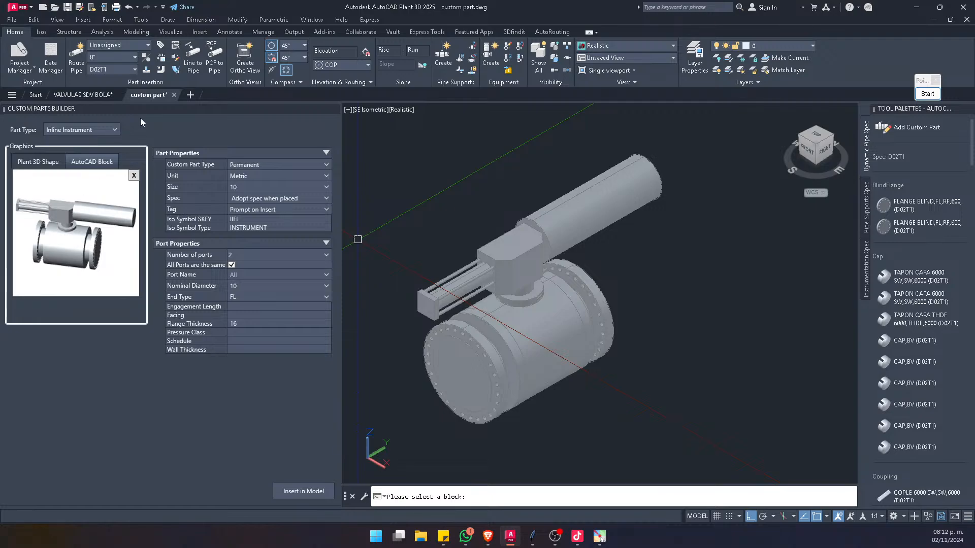
Step: Start the screen annotation tool, frame the whole valve in green, cross it out, and end the annotation
left_click(927, 93)
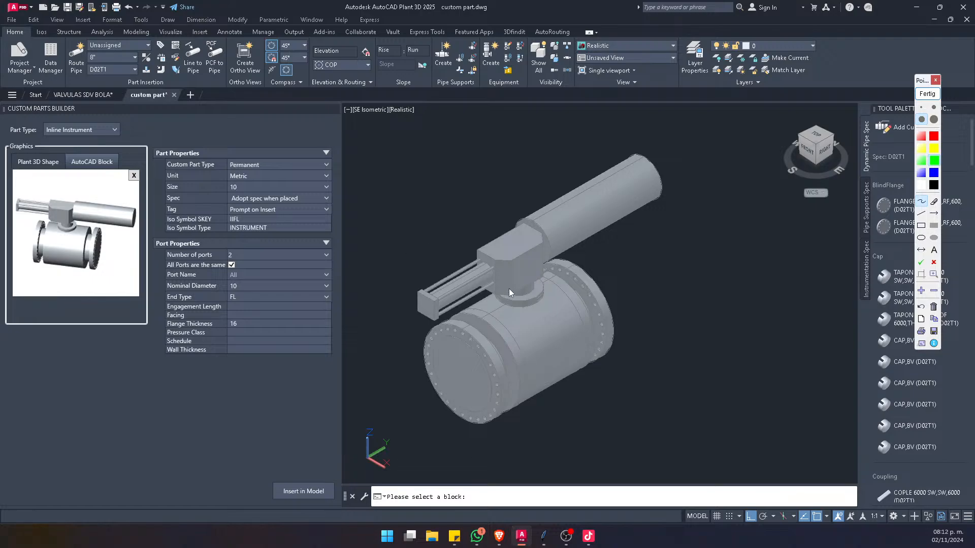
mouse_move(366, 144)
left_mouse_down()
mouse_move(382, 438)
mouse_move(533, 431)
mouse_move(706, 382)
mouse_move(682, 160)
mouse_move(368, 174)
left_mouse_up()
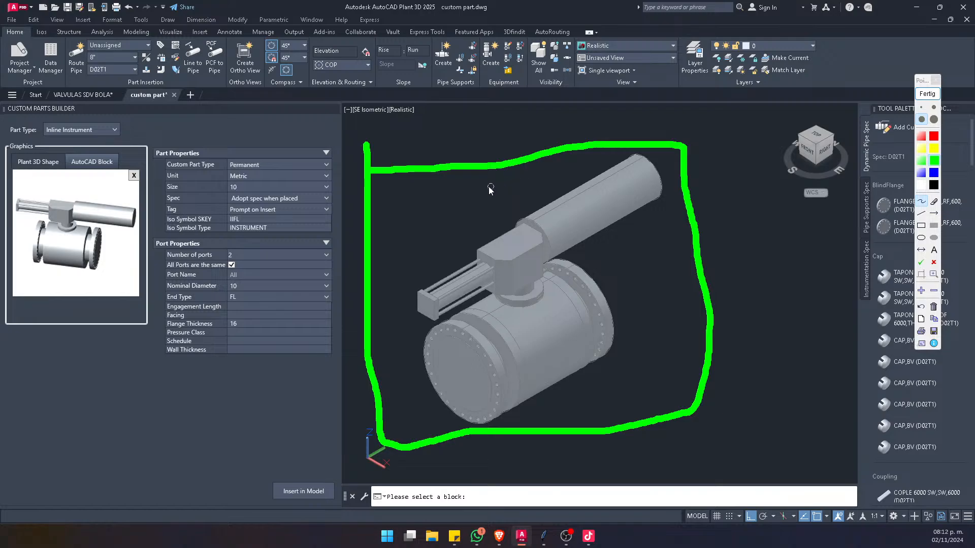
left_click_drag(658, 134, 434, 445)
left_click_drag(371, 175, 705, 436)
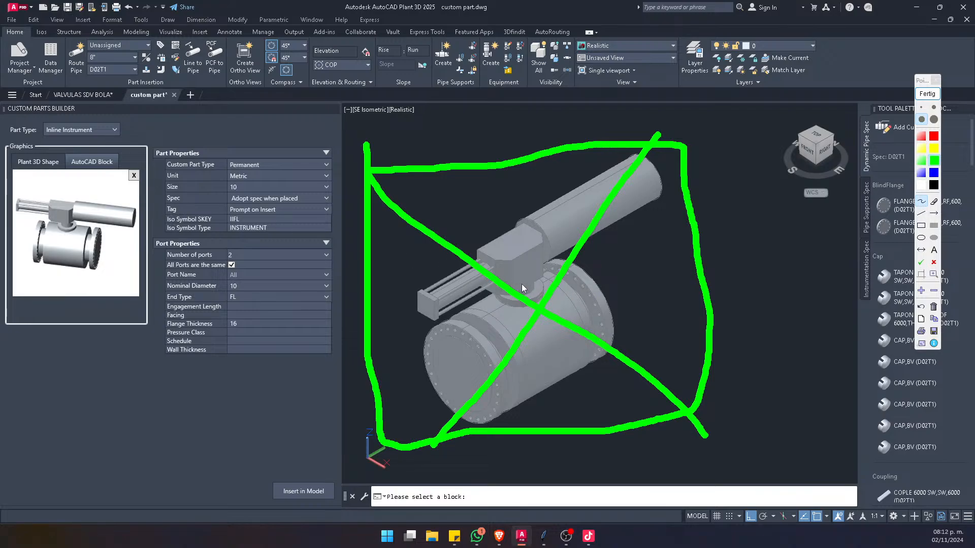
left_click(927, 93)
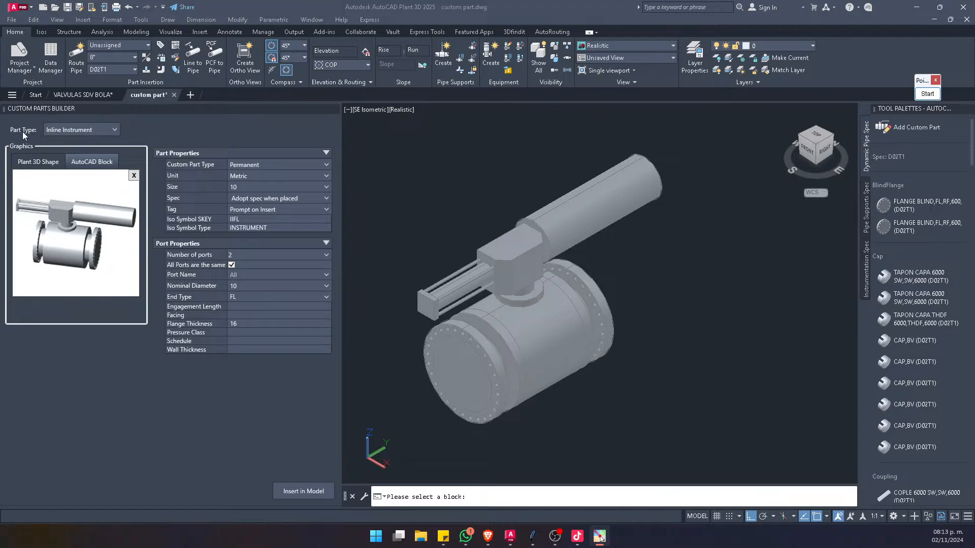
Step: Try the Valve part type, return it to Inline Instrument, and leave the valve block unselected
left_click(96, 128)
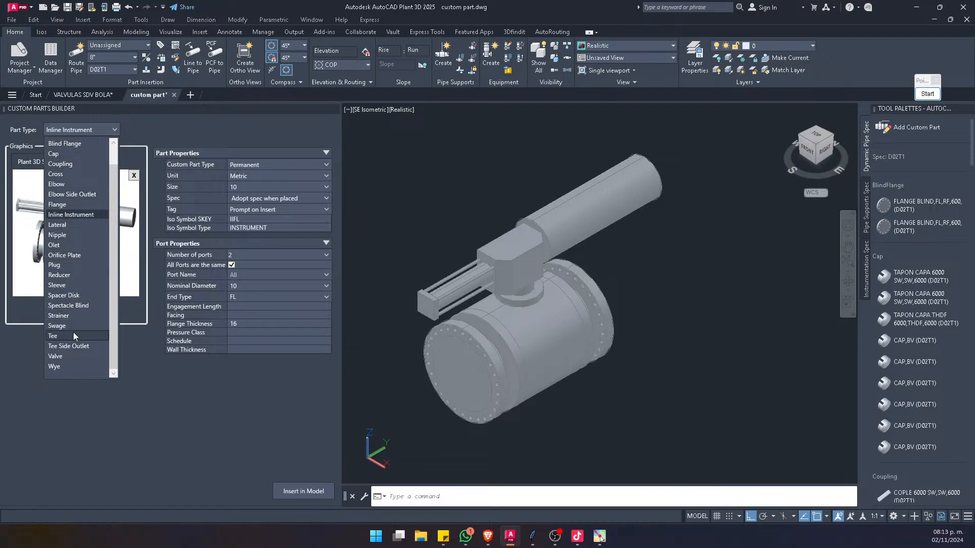
left_click(65, 357)
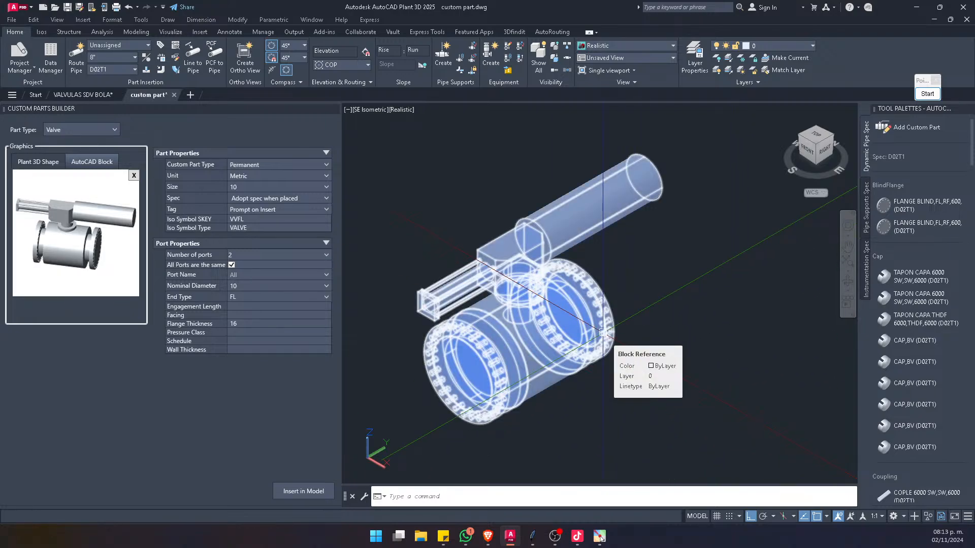
left_click(92, 130)
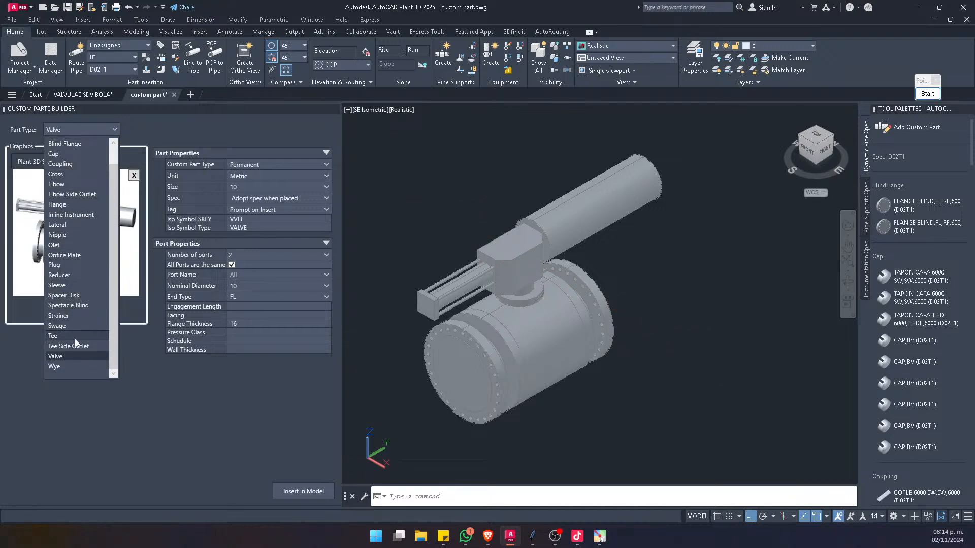
left_click(83, 214)
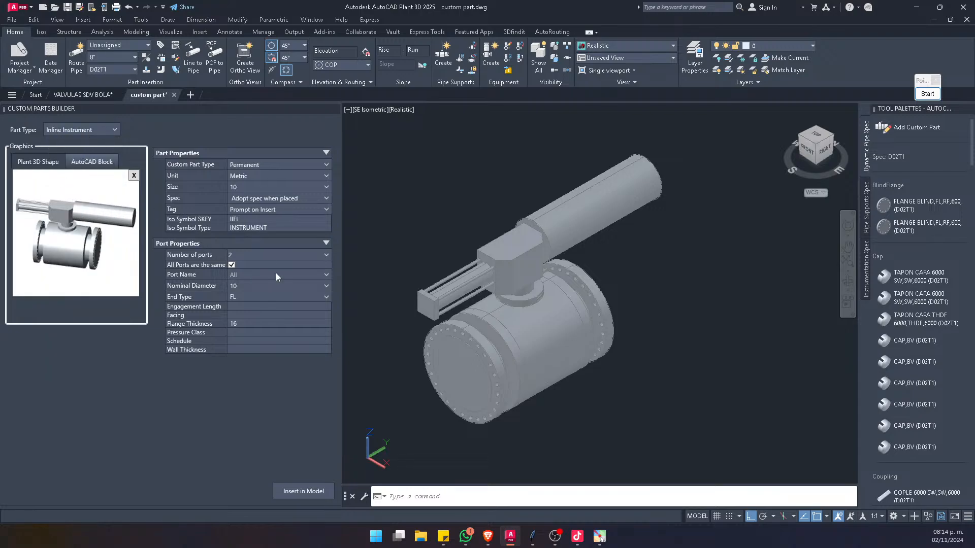
left_click(560, 225)
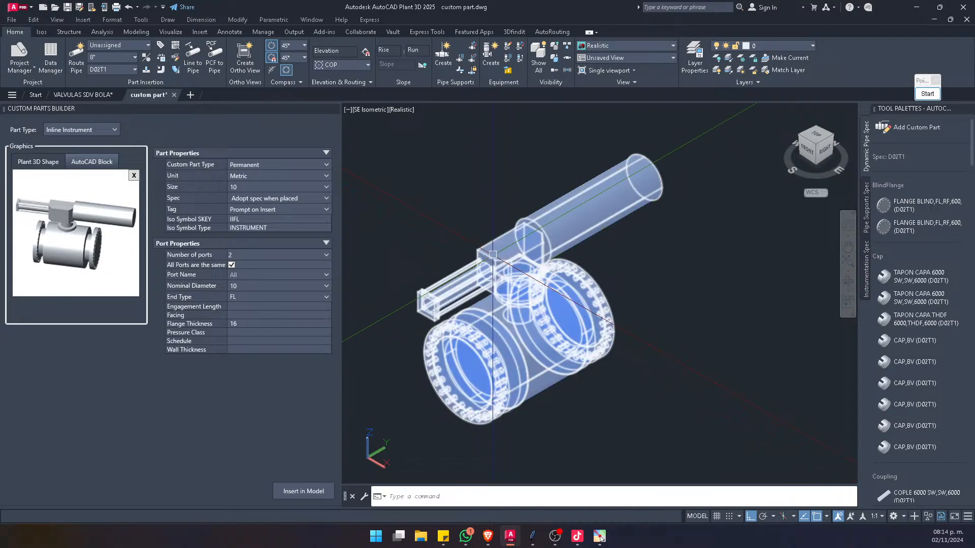
key("Escape")
Step: Start the screen annotation and frame the Iso Symbol SKEY and Iso Symbol Type values with a green rectangle
left_click(927, 94)
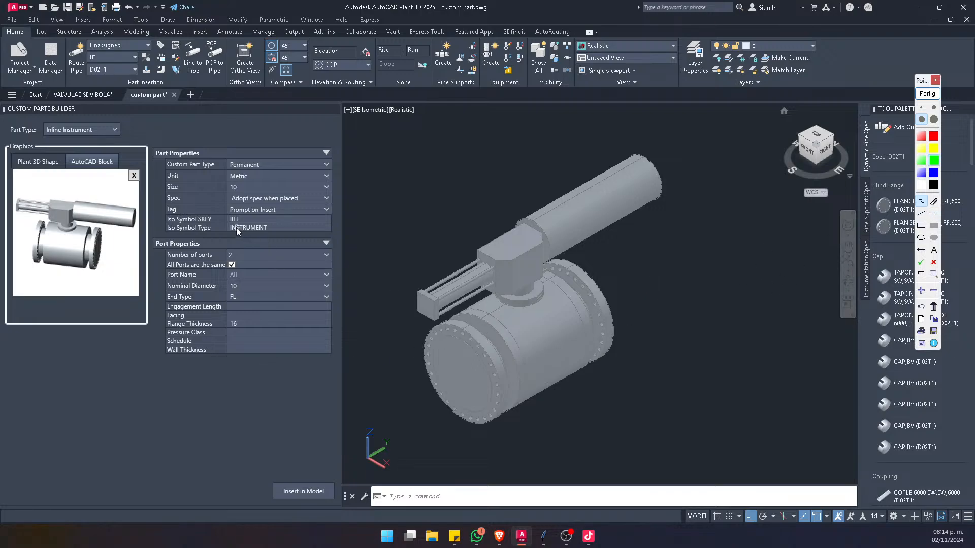
left_click(921, 225)
mouse_move(220, 209)
left_mouse_down()
mouse_move(239, 223)
mouse_move(338, 238)
left_mouse_up()
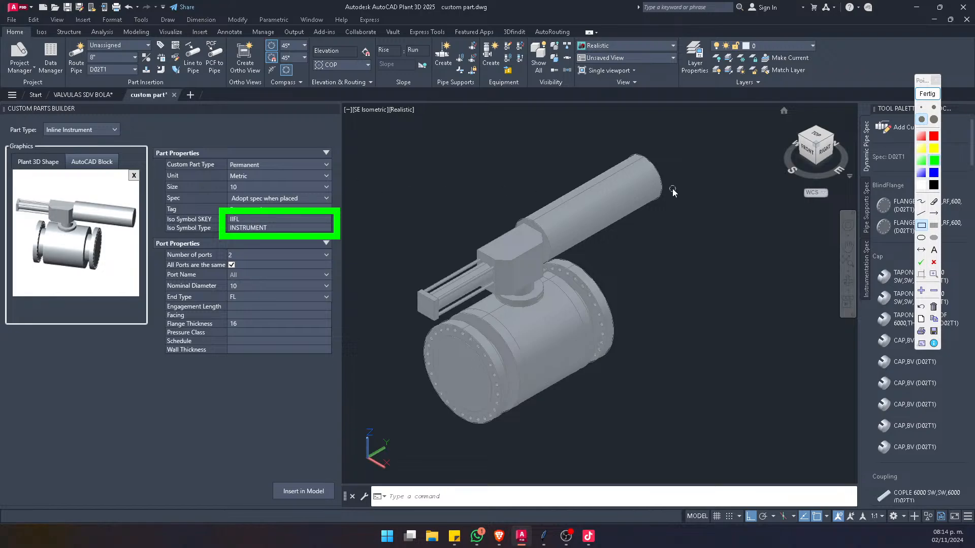
Step: Sketch a square instrument symbol between two triangular flanges with pipe lines, and link the framed symbol values to it with an arrow
left_click(921, 201)
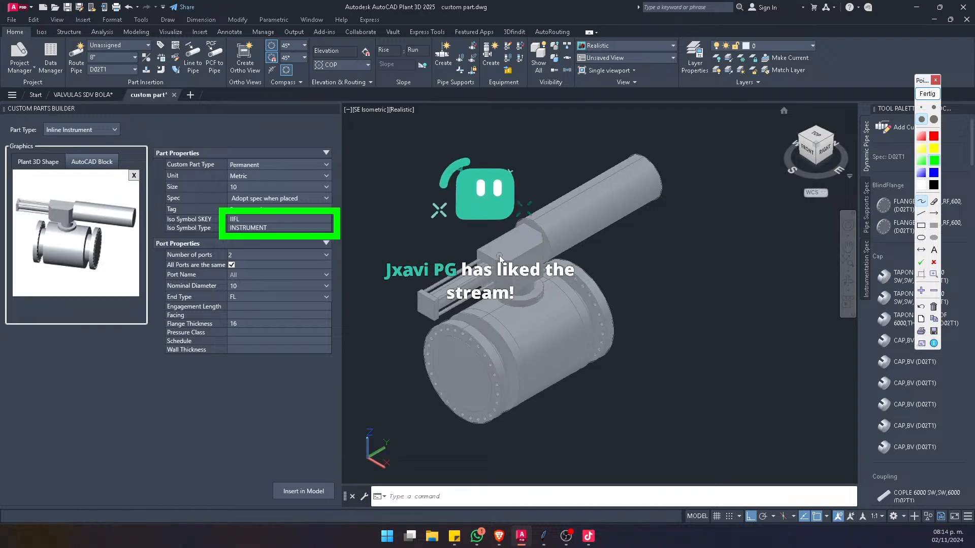
mouse_move(394, 145)
left_mouse_down()
mouse_move(396, 183)
mouse_move(452, 190)
mouse_move(422, 142)
mouse_move(452, 191)
left_mouse_up()
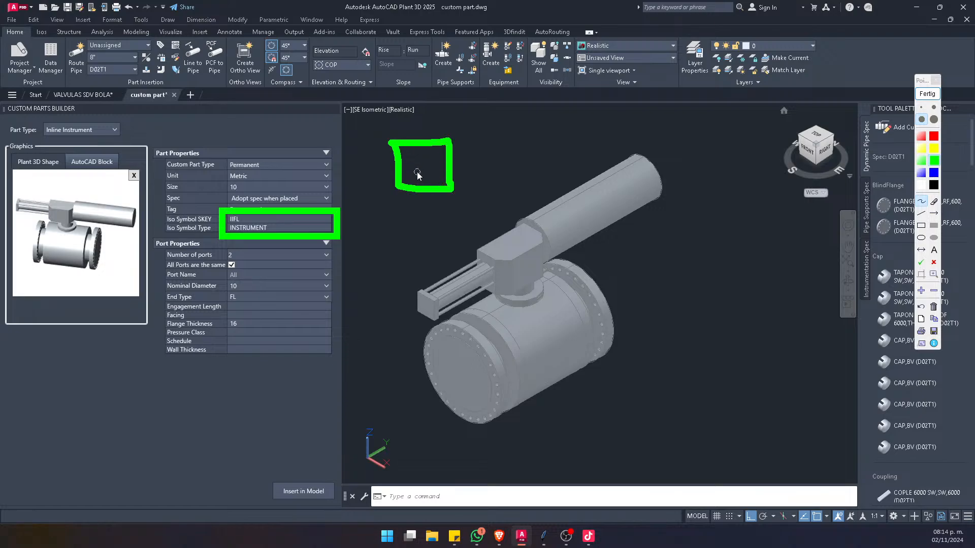
left_click_drag(463, 136, 466, 185)
mouse_move(463, 137)
left_mouse_down()
mouse_move(486, 166)
mouse_move(566, 165)
left_mouse_up()
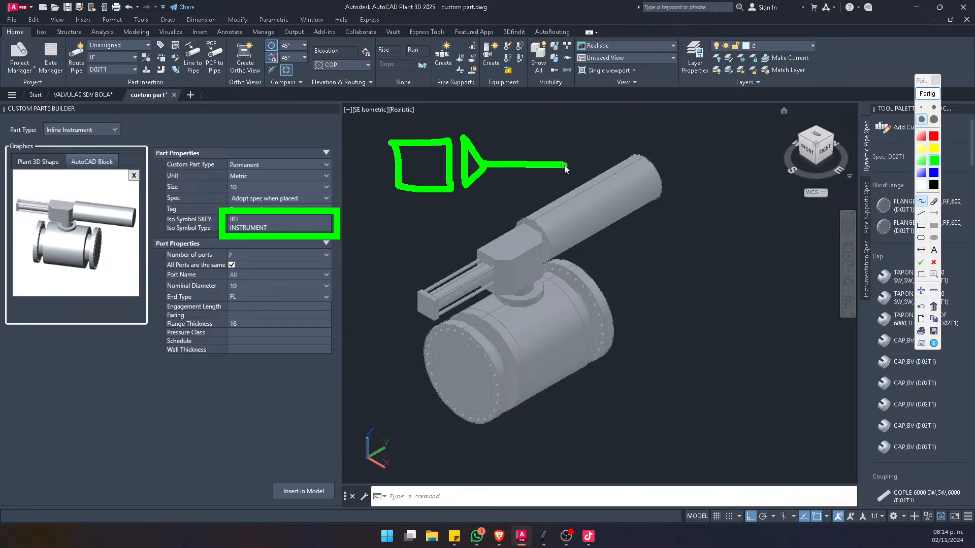
mouse_move(375, 139)
left_mouse_down()
mouse_move(382, 184)
mouse_move(366, 158)
mouse_move(262, 164)
left_mouse_up()
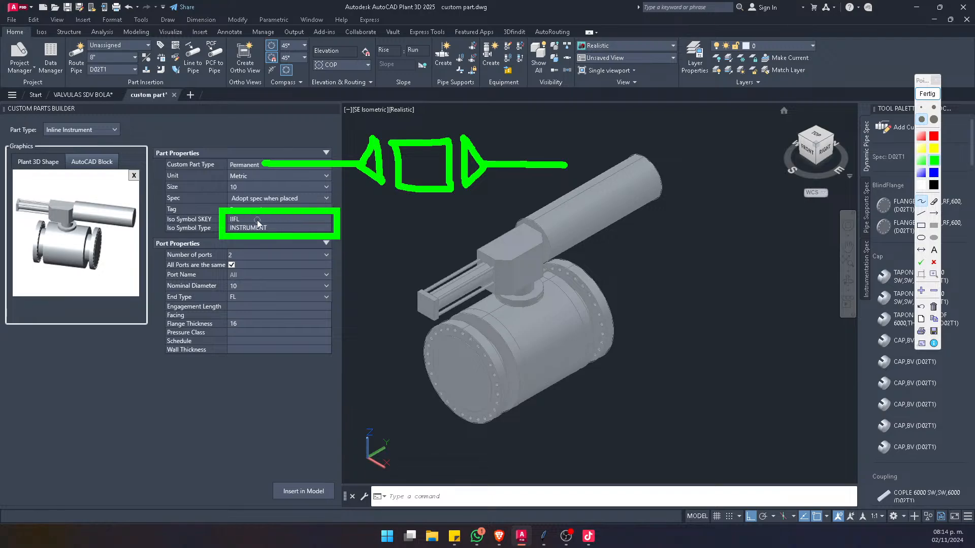
mouse_move(249, 234)
left_mouse_down()
mouse_move(303, 293)
mouse_move(420, 209)
mouse_move(408, 206)
mouse_move(419, 213)
mouse_move(400, 203)
mouse_move(419, 199)
left_mouse_up()
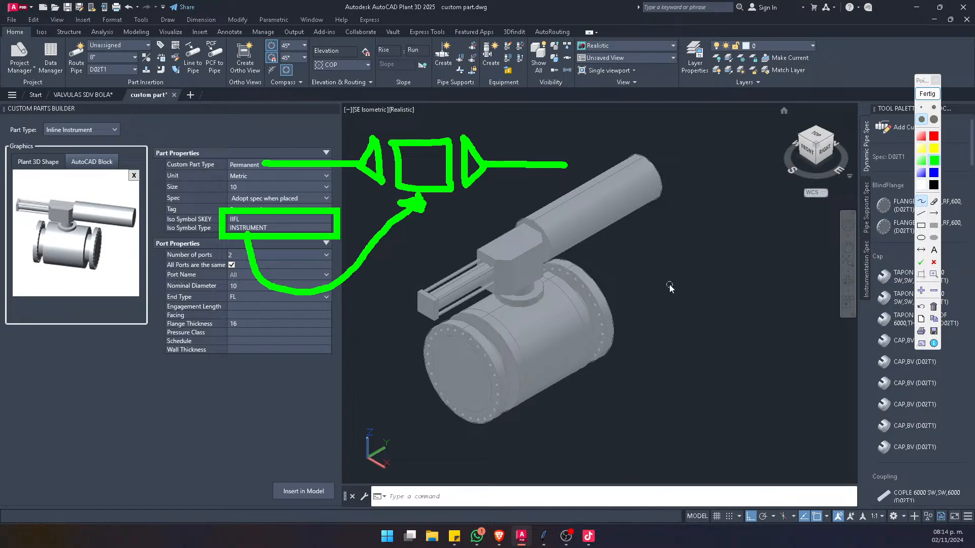
Step: Sketch a green ball valve symbol with a stem and rectangular actuator beside the valve model
left_click_drag(674, 269, 678, 325)
left_click_drag(764, 268, 764, 323)
left_click_drag(686, 277, 760, 319)
left_click_drag(675, 323, 765, 268)
left_click_drag(747, 308, 767, 324)
mouse_move(705, 310)
left_mouse_down()
mouse_move(726, 321)
mouse_move(704, 305)
left_mouse_up()
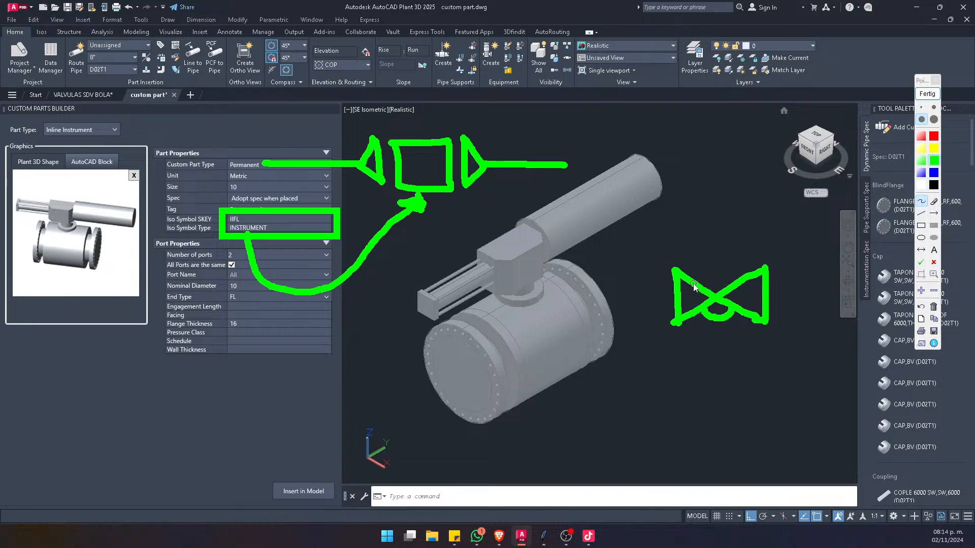
mouse_move(712, 267)
left_mouse_down()
mouse_move(712, 238)
mouse_move(729, 238)
mouse_move(721, 219)
mouse_move(751, 236)
left_mouse_up()
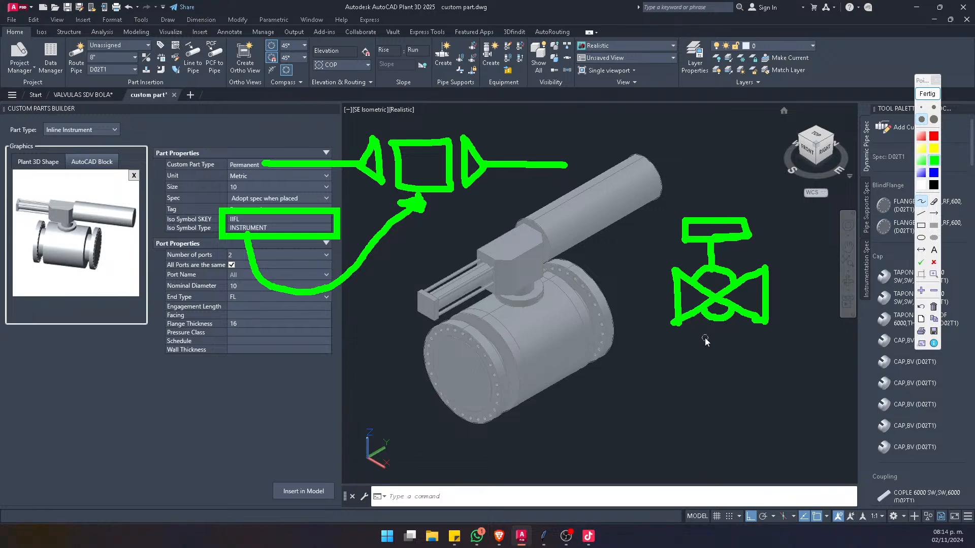
Step: Draw a downward arrow from the sketched valve symbol to the boxed handwritten label VBSDV
mouse_move(718, 326)
left_mouse_down()
mouse_move(723, 360)
mouse_move(739, 368)
mouse_move(731, 383)
mouse_move(718, 374)
mouse_move(723, 383)
left_mouse_up()
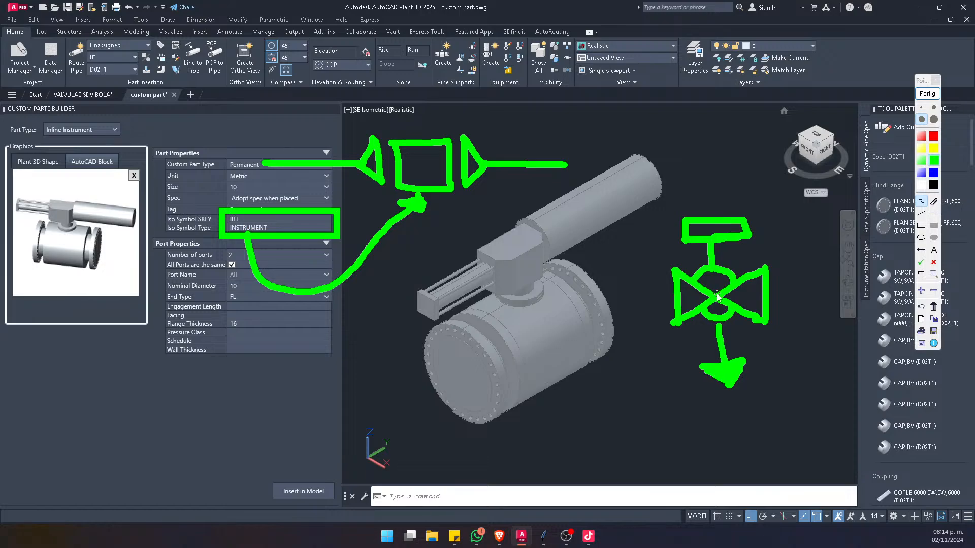
mouse_move(691, 412)
left_mouse_down()
mouse_move(720, 445)
mouse_move(727, 407)
mouse_move(737, 441)
left_mouse_up()
mouse_move(736, 407)
left_mouse_down()
mouse_move(753, 436)
mouse_move(742, 439)
left_mouse_up()
mouse_move(776, 406)
left_mouse_down()
mouse_move(764, 433)
mouse_move(788, 406)
mouse_move(793, 430)
mouse_move(808, 419)
mouse_move(795, 430)
left_mouse_up()
left_click_drag(808, 403, 823, 420)
mouse_move(675, 392)
left_mouse_down()
mouse_move(691, 458)
mouse_move(747, 390)
mouse_move(840, 396)
mouse_move(785, 451)
mouse_move(685, 457)
left_mouse_up()
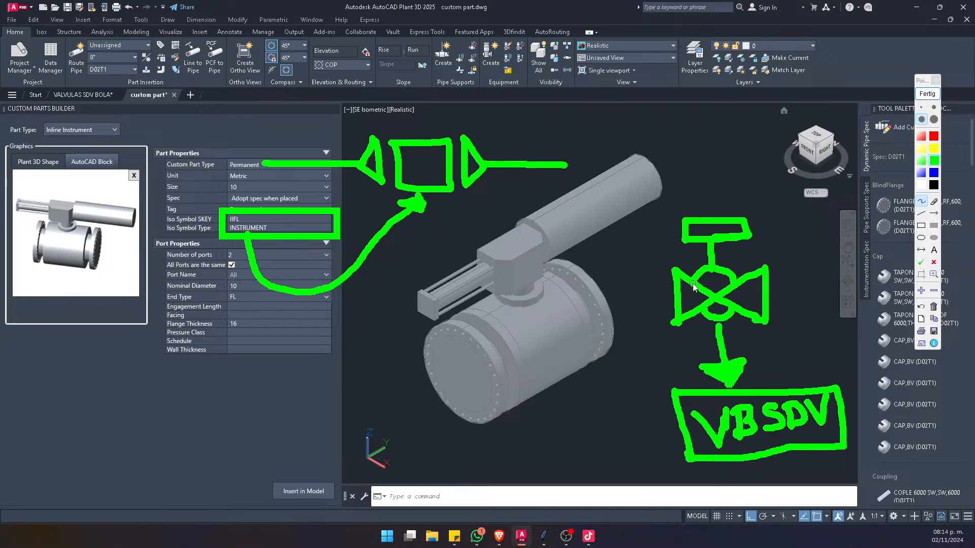
Step: Draw a long horizontal arrow pointing into the side of the VBSDV box
left_click_drag(667, 426, 578, 432)
mouse_move(656, 413)
left_mouse_down()
mouse_move(674, 439)
mouse_move(651, 422)
mouse_move(669, 439)
mouse_move(655, 404)
left_mouse_up()
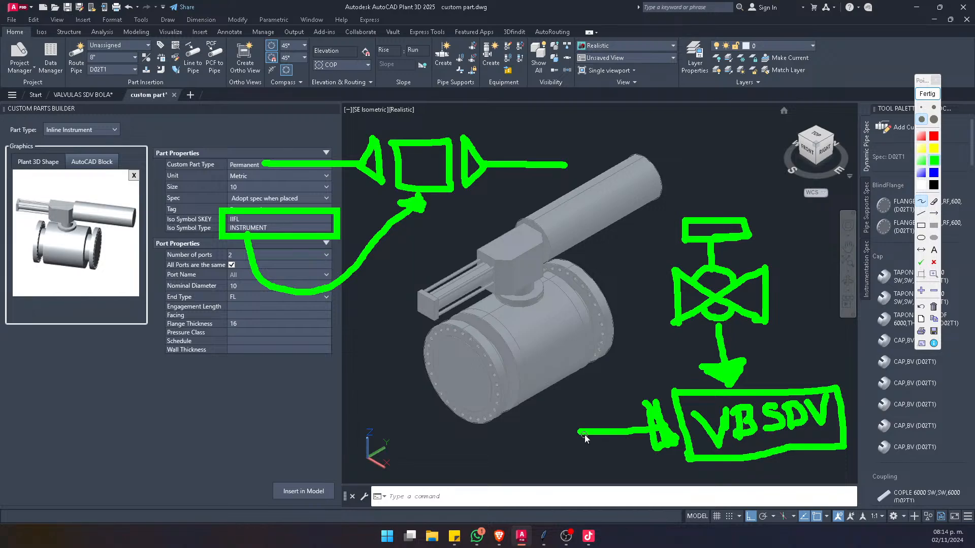
left_click_drag(584, 435, 539, 439)
mouse_move(633, 436)
left_mouse_down()
mouse_move(659, 429)
mouse_move(660, 445)
mouse_move(671, 437)
left_mouse_up()
Step: Mark the Iso Symbol SKEY value and handwrite a boxed label BBFLSDV headed SKEY at the arrow's tail
left_click_drag(237, 216, 271, 218)
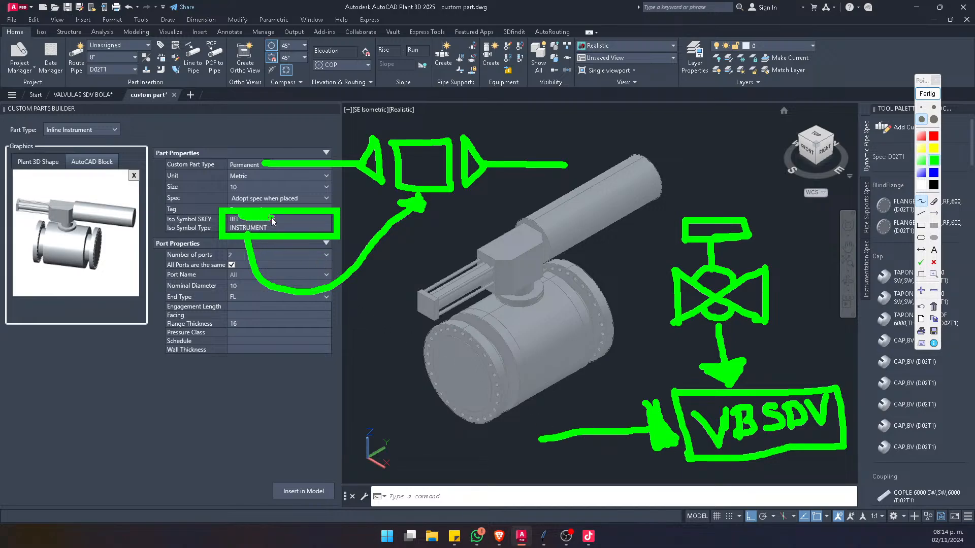
mouse_move(387, 436)
left_mouse_down()
mouse_move(392, 463)
mouse_move(379, 429)
mouse_move(410, 439)
mouse_move(395, 459)
left_mouse_up()
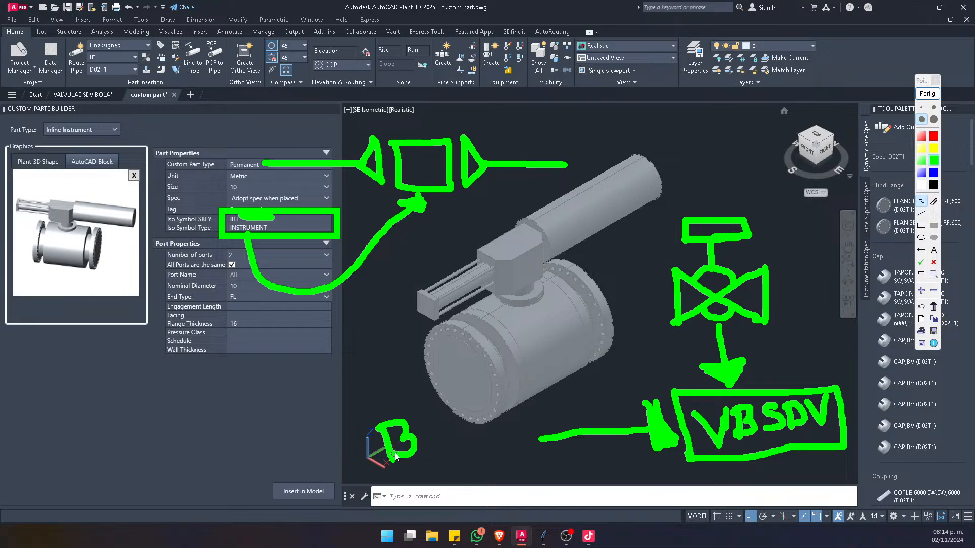
mouse_move(420, 419)
left_mouse_down()
mouse_move(425, 453)
mouse_move(434, 434)
mouse_move(443, 445)
mouse_move(428, 453)
mouse_move(456, 454)
mouse_move(472, 418)
mouse_move(486, 448)
mouse_move(501, 447)
left_mouse_up()
mouse_move(513, 410)
left_mouse_down()
mouse_move(521, 431)
mouse_move(511, 442)
mouse_move(528, 437)
mouse_move(536, 411)
mouse_move(558, 433)
mouse_move(567, 406)
left_mouse_up()
mouse_move(353, 387)
left_mouse_down()
mouse_move(561, 381)
mouse_move(583, 454)
mouse_move(421, 465)
mouse_move(361, 412)
mouse_move(362, 388)
left_mouse_up()
mouse_move(436, 330)
left_mouse_down()
mouse_move(442, 351)
mouse_move(425, 359)
mouse_move(463, 374)
mouse_move(484, 363)
mouse_move(493, 375)
left_mouse_up()
mouse_move(500, 338)
left_mouse_down()
mouse_move(525, 370)
mouse_move(515, 350)
mouse_move(535, 330)
left_mouse_up()
left_click_drag(540, 328, 553, 350)
left_click_drag(568, 333, 535, 382)
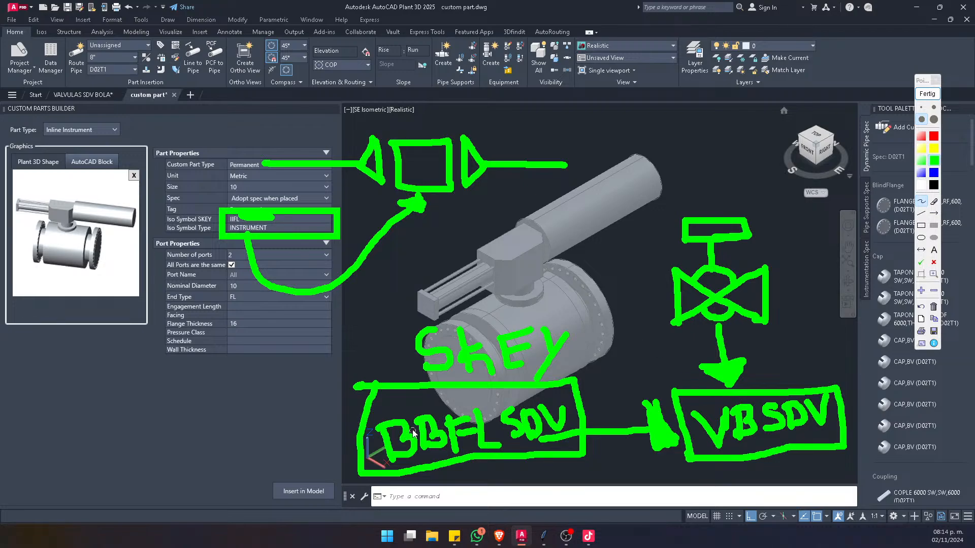
Step: Overwrite the first letter of the boxed SKEY label, and draw arrows from the model and the label to the Iso Symbol fields
mouse_move(378, 426)
left_mouse_down()
mouse_move(385, 452)
mouse_move(408, 421)
mouse_move(419, 433)
left_mouse_up()
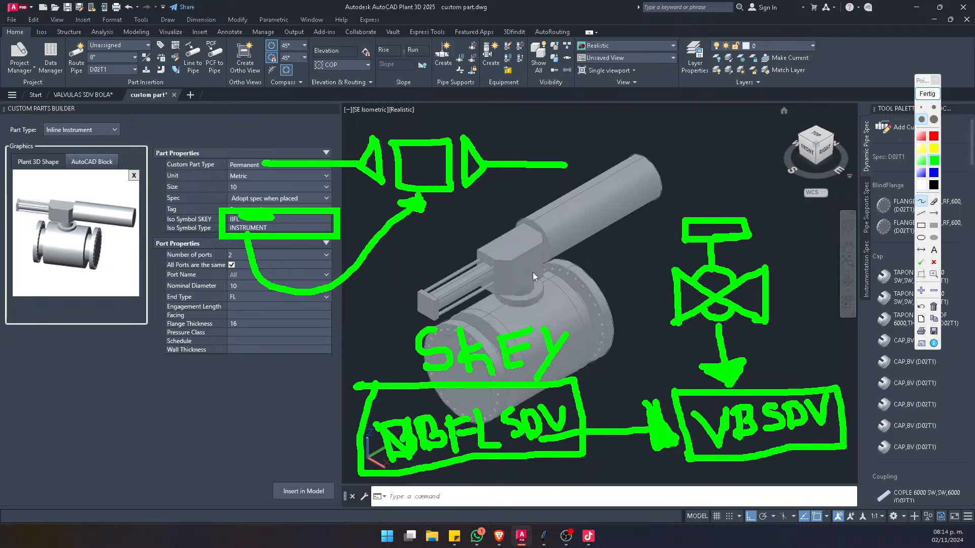
mouse_move(529, 262)
left_mouse_down()
mouse_move(518, 251)
mouse_move(386, 337)
mouse_move(260, 282)
mouse_move(264, 235)
mouse_move(238, 226)
left_mouse_up()
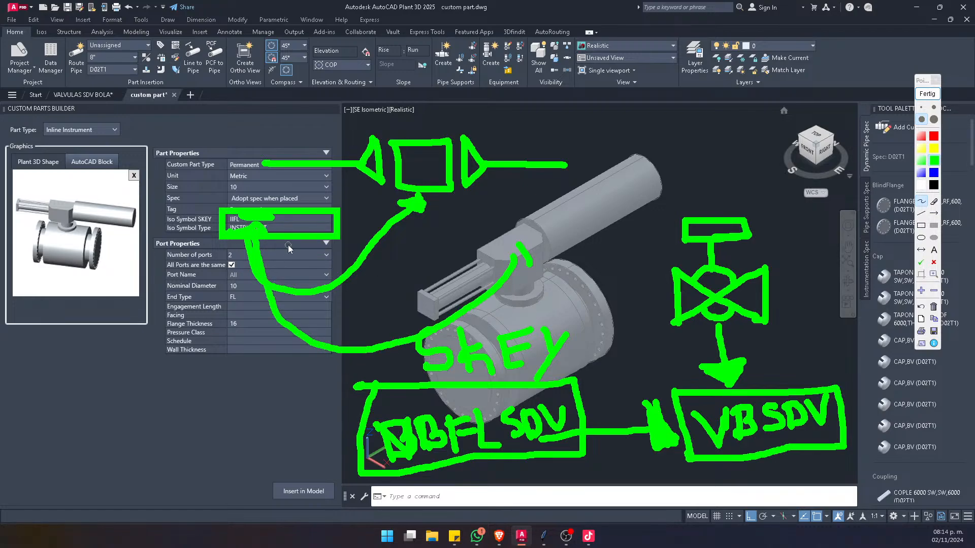
mouse_move(409, 409)
left_mouse_down()
mouse_move(280, 420)
mouse_move(195, 281)
mouse_move(224, 248)
mouse_move(246, 257)
left_mouse_up()
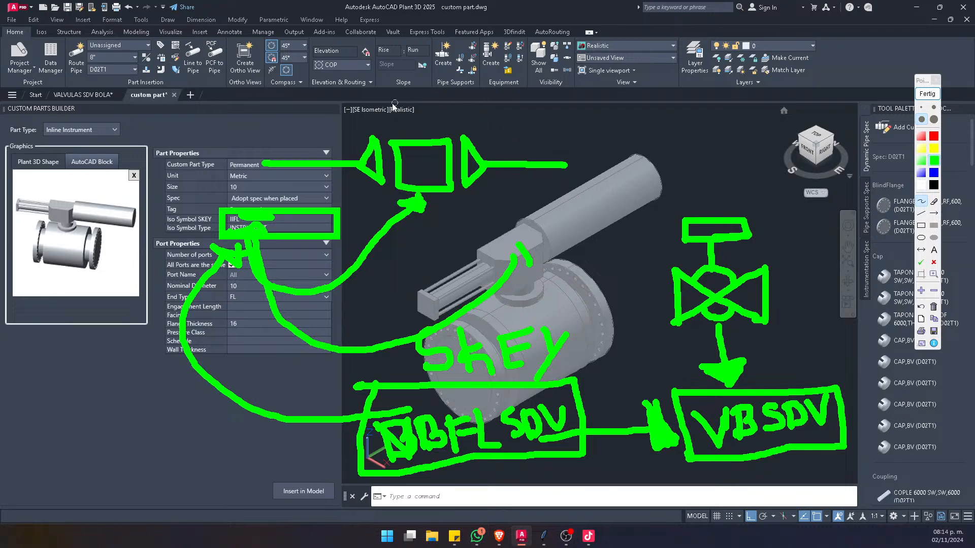
Step: Circle the SKEY heading and its boxed code, mark the VBSDV label and valve symbol, and end the screen annotation
mouse_move(583, 300)
left_mouse_down()
mouse_move(422, 314)
mouse_move(436, 378)
mouse_move(581, 371)
mouse_move(558, 279)
left_mouse_up()
mouse_move(563, 377)
left_mouse_down()
mouse_move(353, 408)
mouse_move(533, 494)
mouse_move(507, 379)
mouse_move(518, 385)
left_mouse_up()
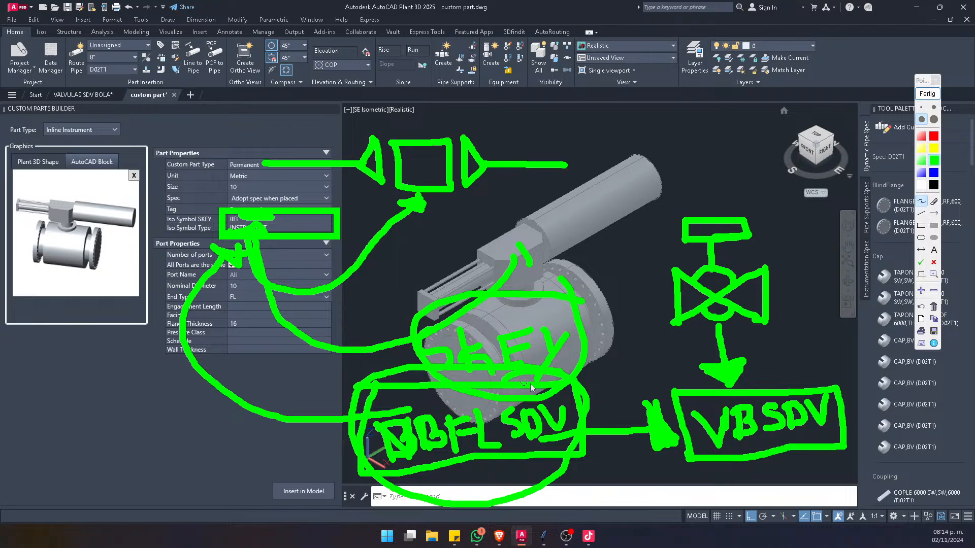
mouse_move(807, 375)
left_mouse_down()
mouse_move(663, 403)
mouse_move(810, 454)
mouse_move(815, 406)
left_mouse_up()
mouse_move(710, 205)
left_mouse_down()
mouse_move(658, 336)
mouse_move(756, 221)
mouse_move(681, 204)
left_mouse_up()
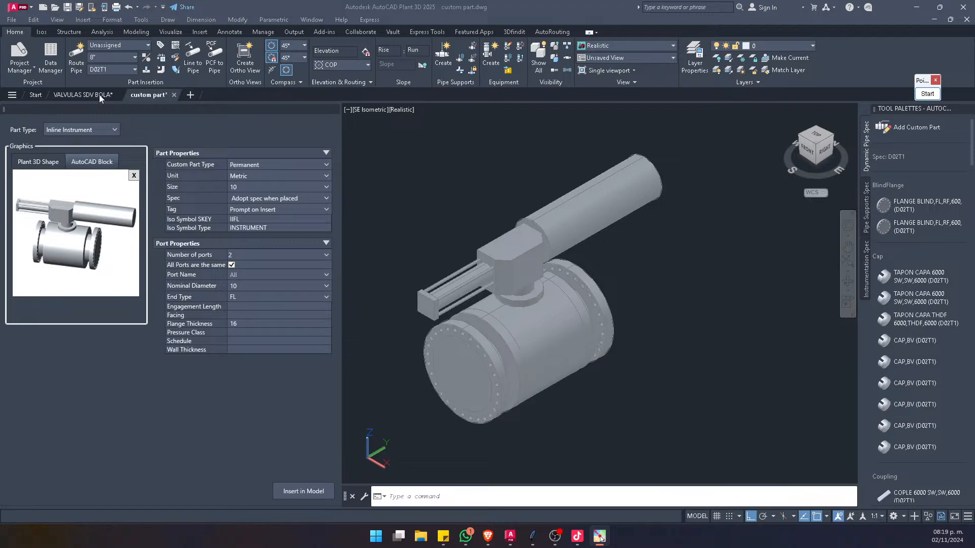
Step: Set the custom part's unit to Imperial
left_click(258, 176)
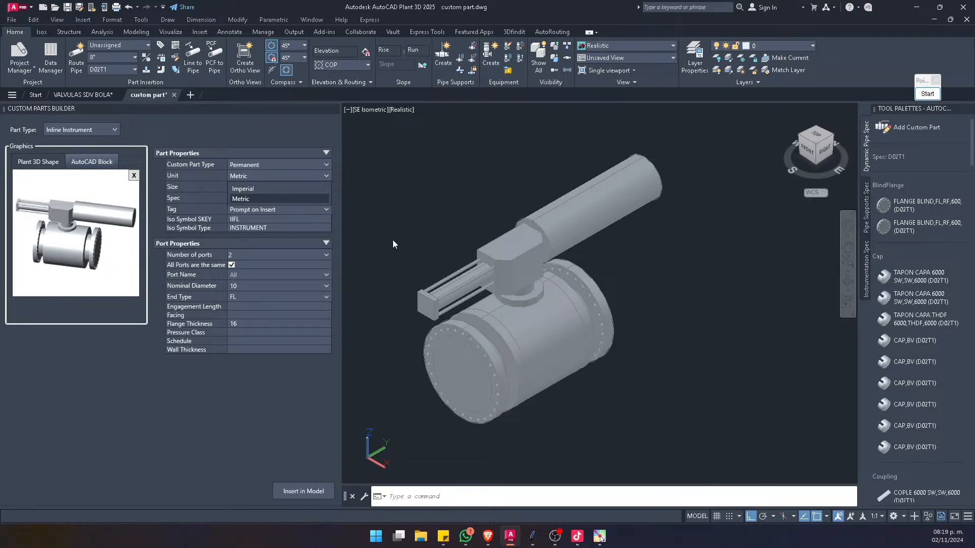
left_click(273, 188)
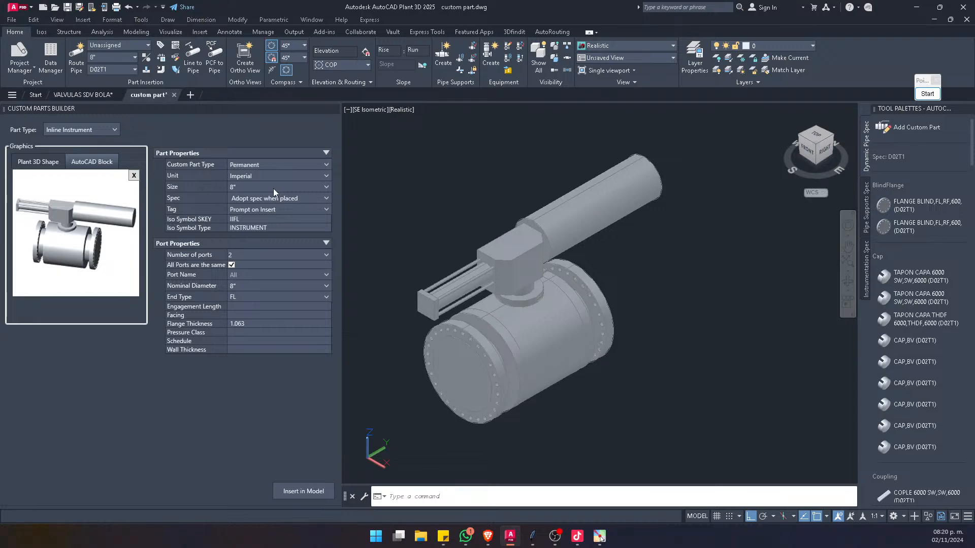
Step: Switch the custom part's unit to Metric and back to Imperial
left_click(277, 173)
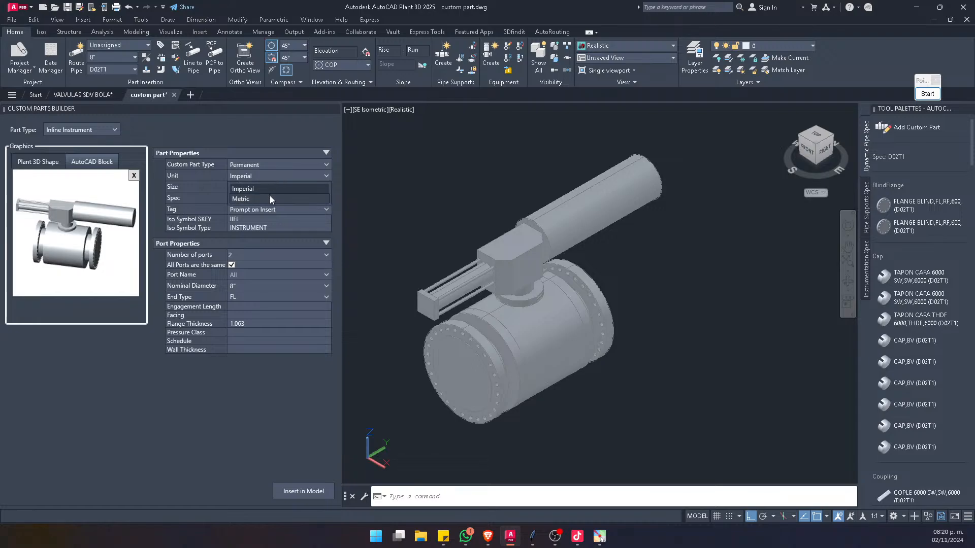
left_click(270, 196)
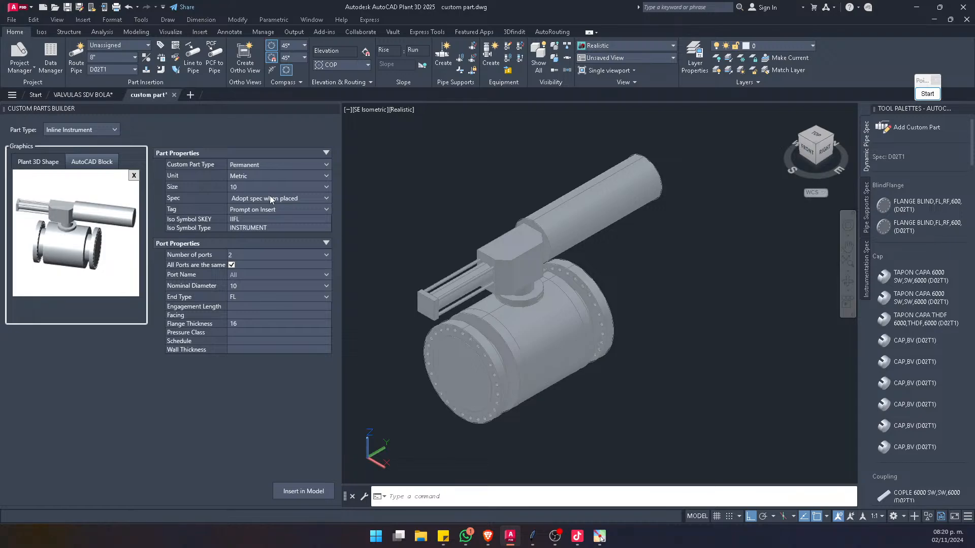
left_click(271, 176)
left_click(266, 188)
Step: Set the custom part's size to 30" and its tag option to Do not Prompt on Insert
left_click(266, 186)
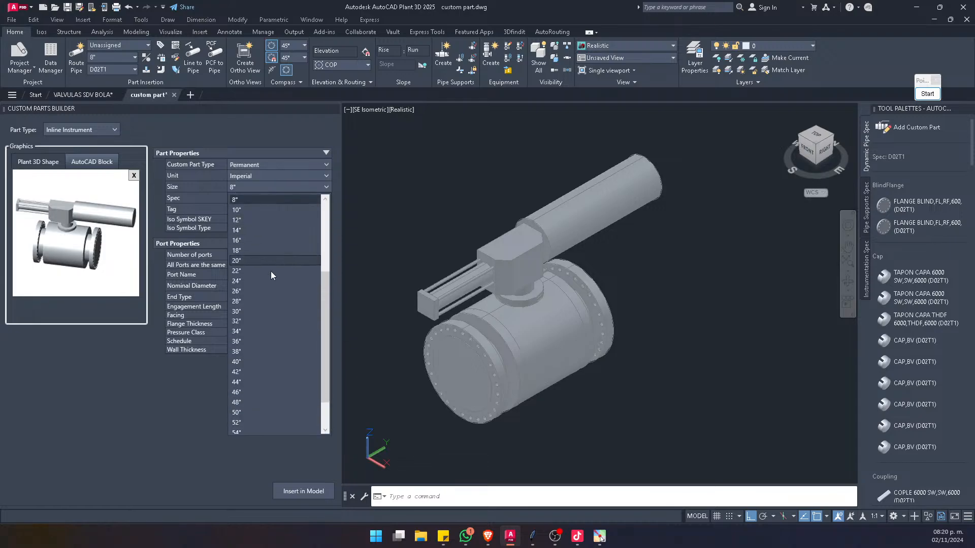
left_click(251, 312)
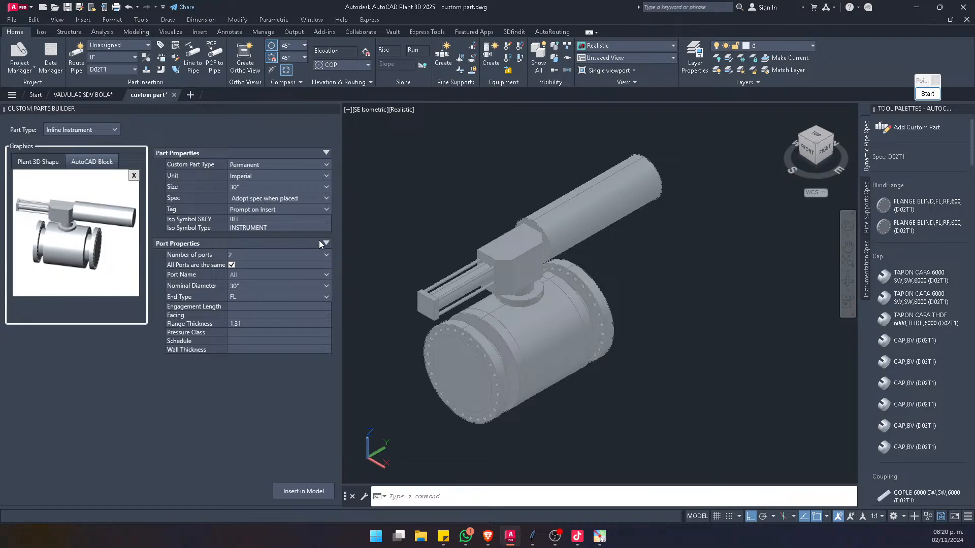
left_click(279, 209)
left_click(279, 232)
left_click(311, 209)
left_click(279, 233)
left_click(254, 218)
left_click(265, 226)
left_click(219, 221)
Step: Annotate the valve with outward arrows and marks at both flanged ends, mark the Number of ports value, and end the screen annotation
left_click(934, 93)
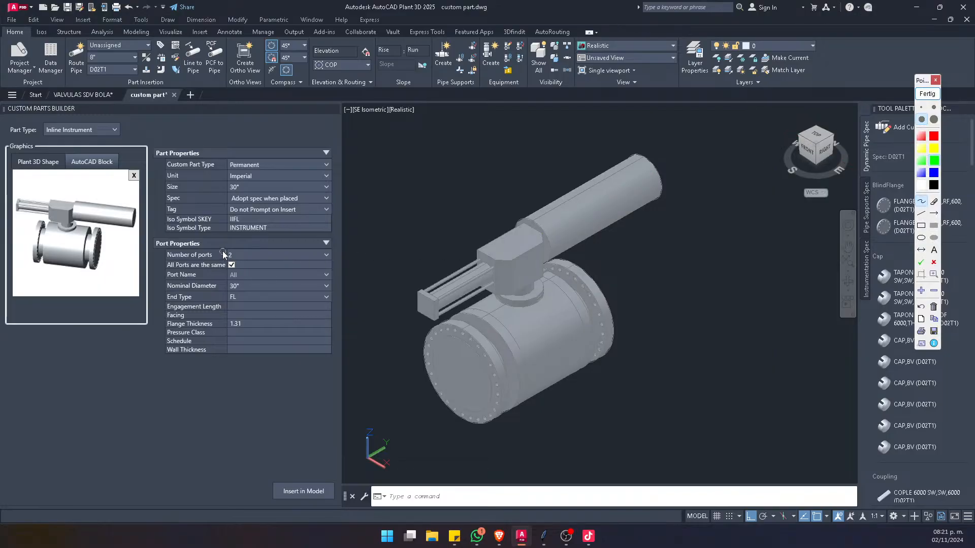
left_click_drag(454, 374, 395, 404)
mouse_move(594, 292)
left_mouse_down()
mouse_move(662, 253)
mouse_move(681, 254)
mouse_move(693, 235)
mouse_move(676, 259)
left_mouse_up()
mouse_move(389, 377)
left_mouse_down()
mouse_move(399, 414)
mouse_move(352, 421)
mouse_move(401, 429)
mouse_move(379, 414)
mouse_move(389, 418)
mouse_move(409, 403)
left_mouse_up()
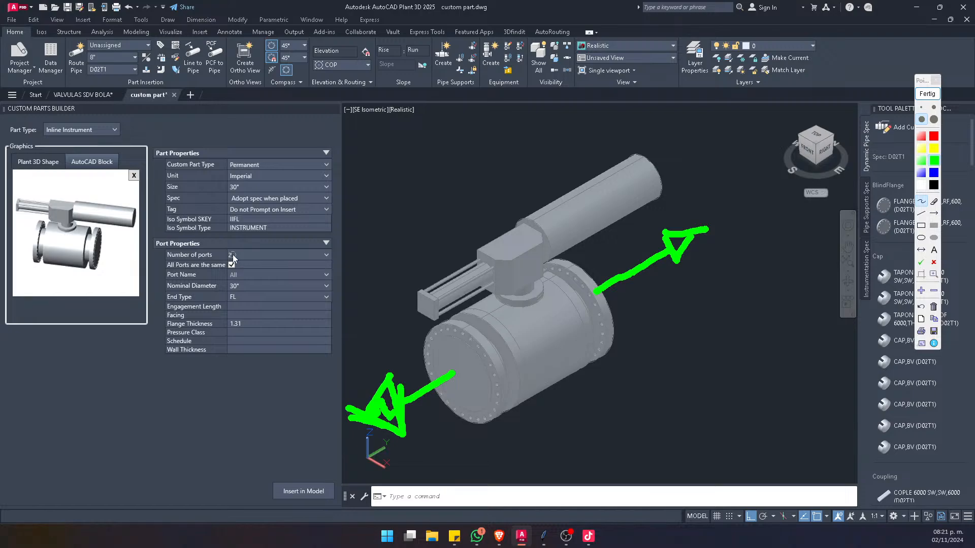
left_click_drag(421, 446, 423, 483)
mouse_move(687, 292)
left_mouse_down()
mouse_move(693, 319)
mouse_move(721, 322)
left_mouse_up()
mouse_move(245, 249)
left_mouse_down()
mouse_move(219, 259)
mouse_move(242, 250)
mouse_move(234, 245)
left_mouse_up()
left_click(927, 93)
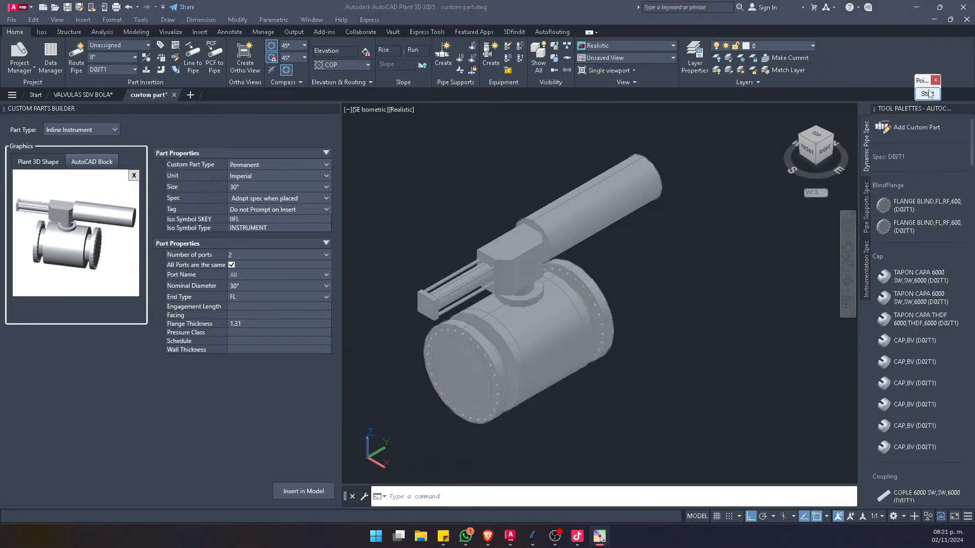
Step: Turn off All Ports are the same, and sketch a reducer with a line leaving each end as a screen annotation
left_click(230, 269)
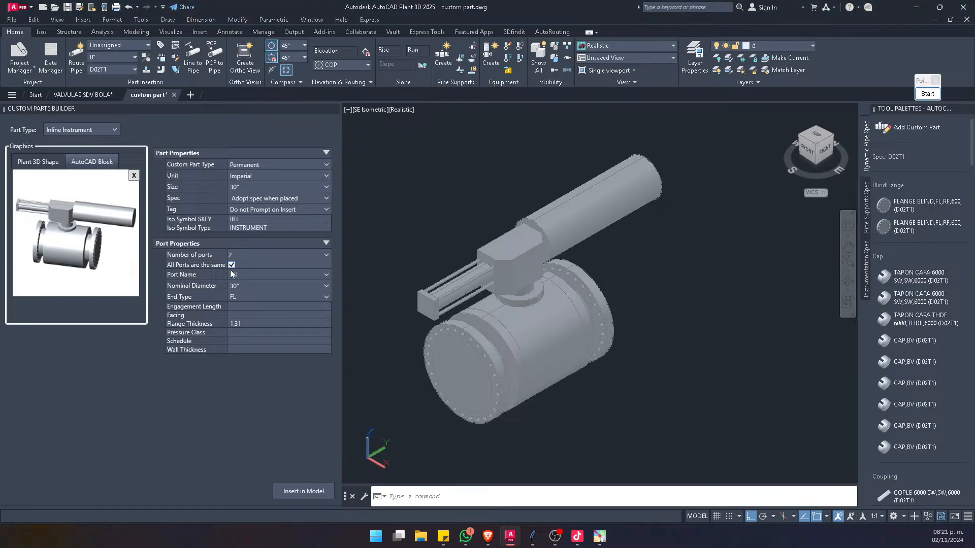
left_click(230, 265)
left_click(926, 93)
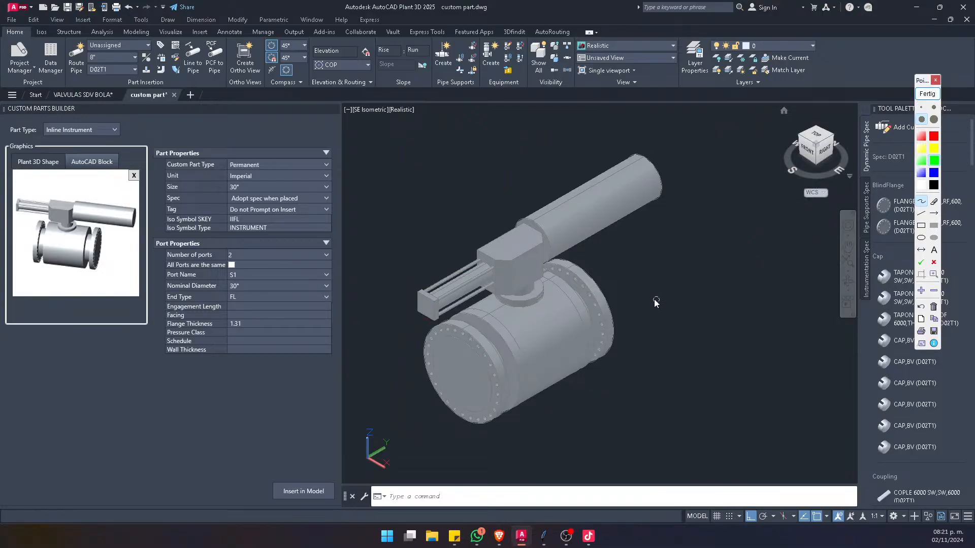
left_click_drag(623, 252, 626, 343)
left_click_drag(738, 261, 737, 300)
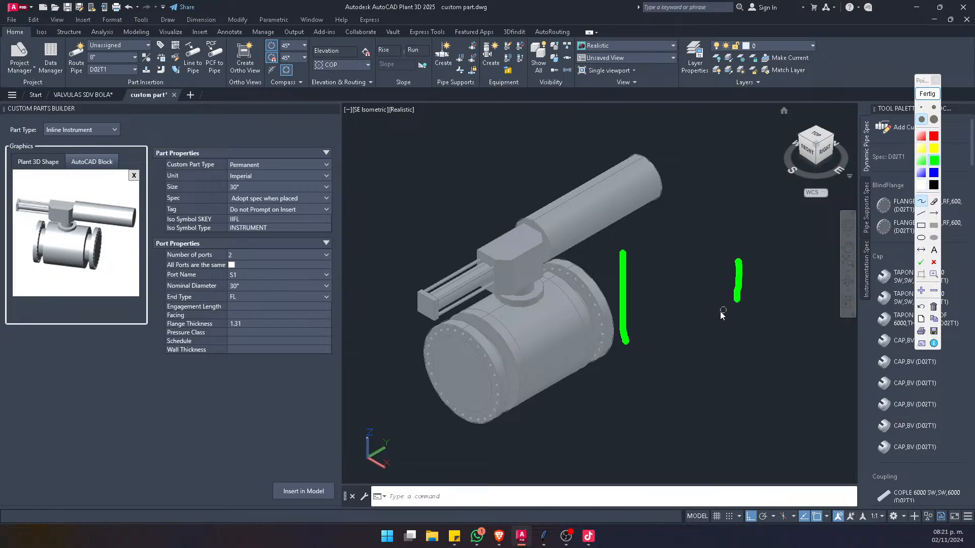
left_click_drag(628, 345, 739, 299)
left_click_drag(617, 248, 813, 271)
left_click_drag(628, 287, 526, 290)
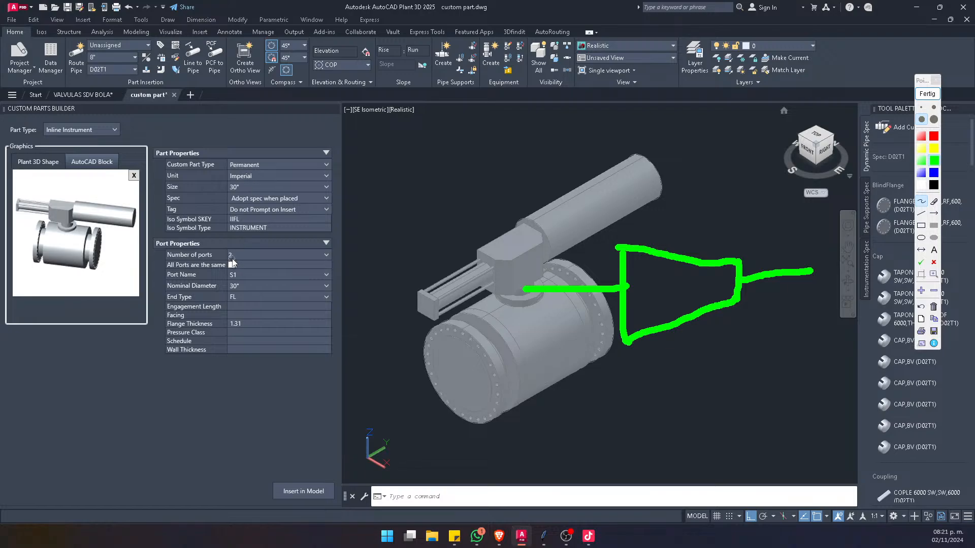
Step: Label the sketched reducer's ends S1 with size 8 and S2 with size 6, and end the screen annotation
left_click_drag(528, 316, 528, 369)
mouse_move(554, 408)
left_mouse_down()
mouse_move(513, 414)
mouse_move(509, 437)
left_mouse_up()
left_click_drag(574, 391, 575, 434)
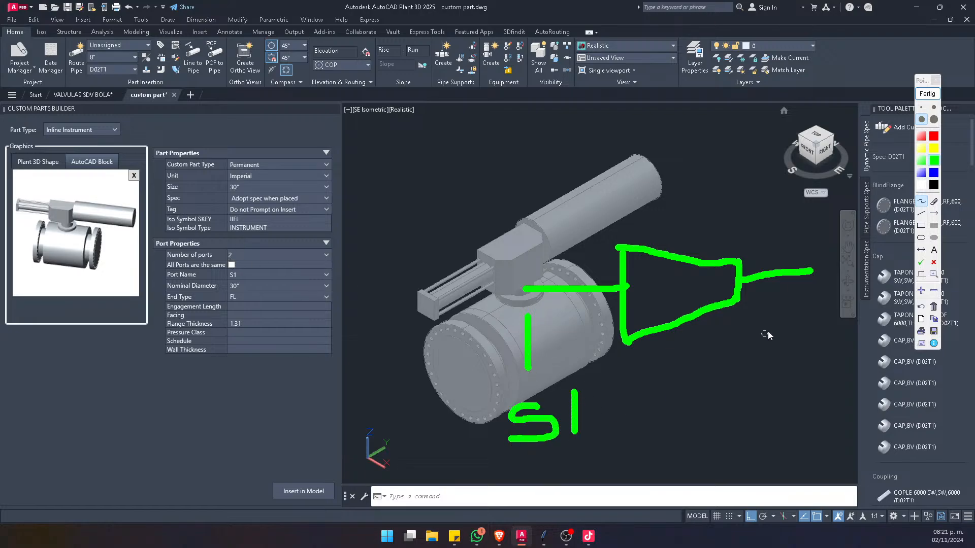
mouse_move(800, 323)
left_mouse_down()
mouse_move(784, 339)
mouse_move(783, 367)
left_mouse_up()
mouse_move(817, 326)
left_mouse_down()
mouse_move(826, 317)
mouse_move(846, 350)
left_mouse_up()
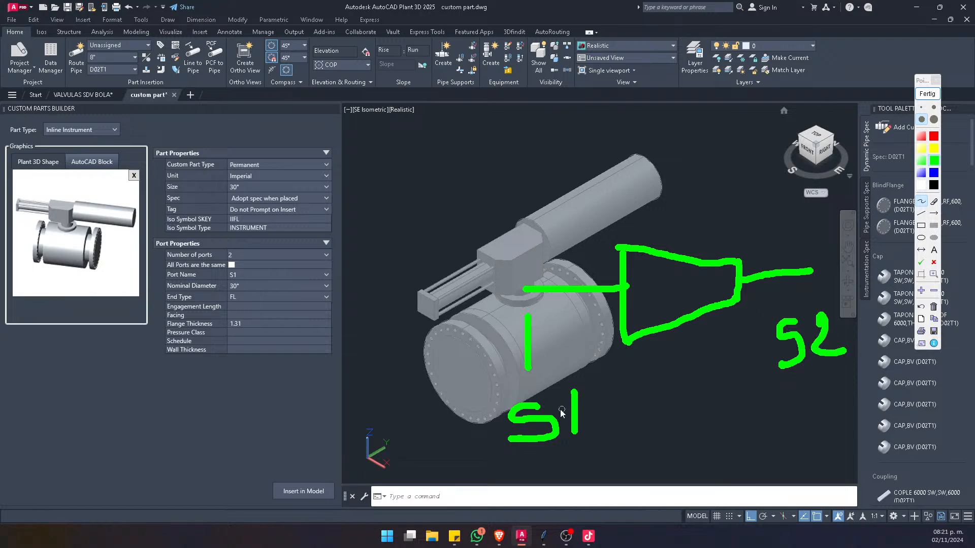
left_click_drag(563, 446, 657, 476)
mouse_move(700, 449)
left_mouse_down()
mouse_move(694, 471)
mouse_move(711, 474)
mouse_move(709, 459)
left_mouse_up()
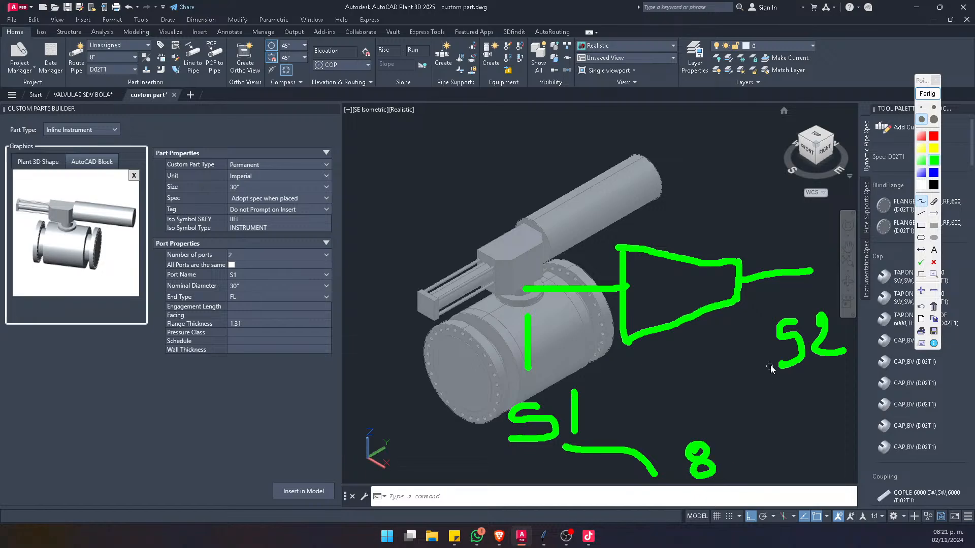
left_click_drag(795, 383, 811, 434)
mouse_move(819, 441)
left_mouse_down()
mouse_move(810, 462)
mouse_move(820, 458)
left_mouse_up()
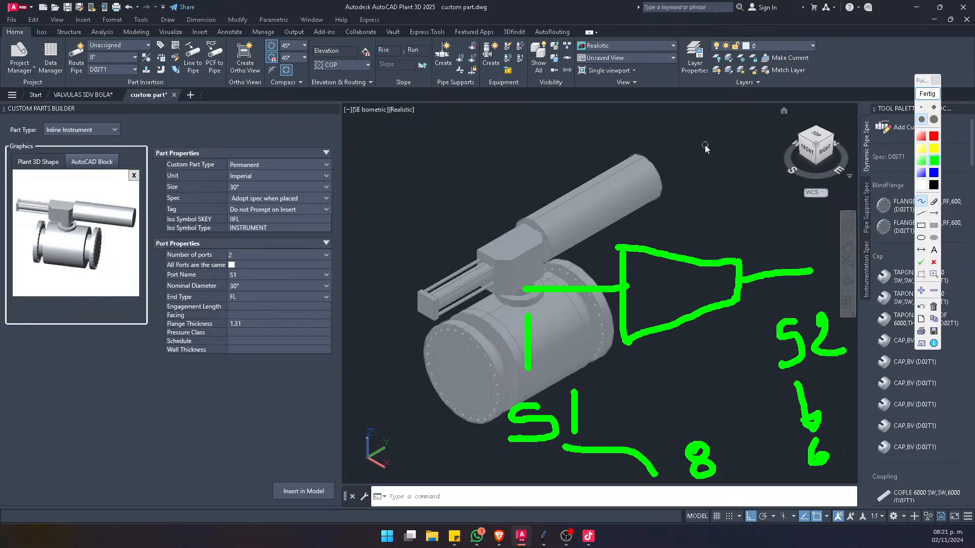
left_click(927, 94)
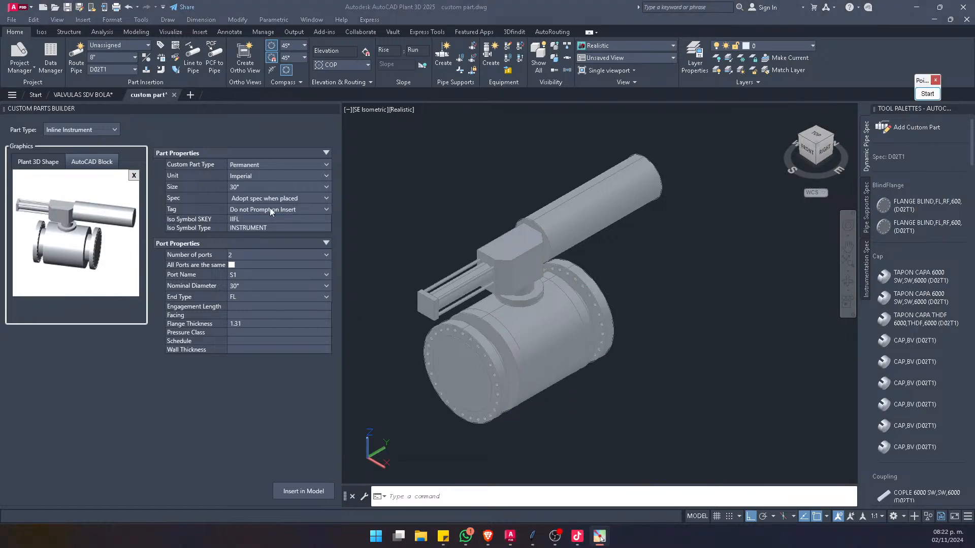
Step: Switch the number of ports to 1 and back to 2, and turn on All Ports are the same
left_click(254, 255)
left_click(253, 268)
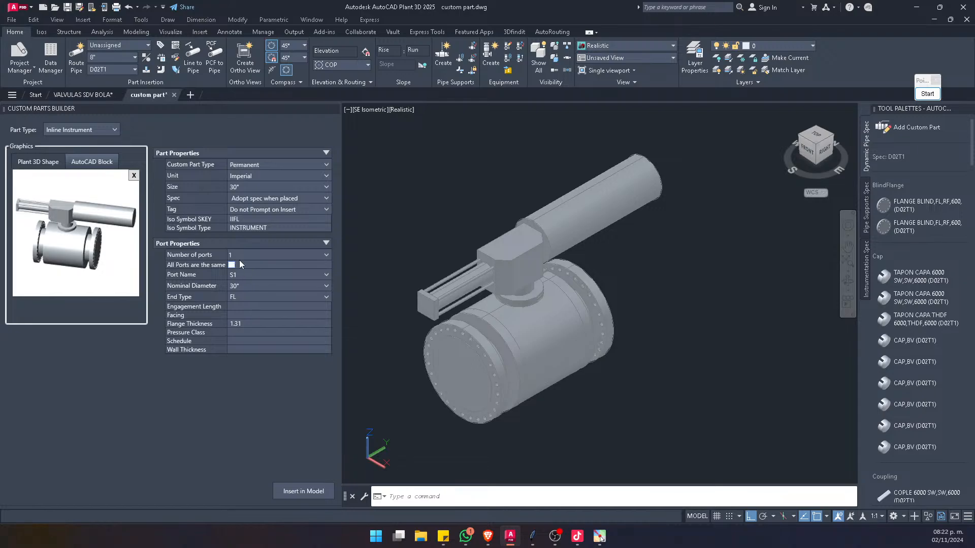
left_click(240, 256)
left_click(246, 278)
left_click(232, 265)
Step: Examine the Nominal Diameter and End Type options offered for the ports
left_click(276, 283)
left_click(276, 283)
left_click(245, 297)
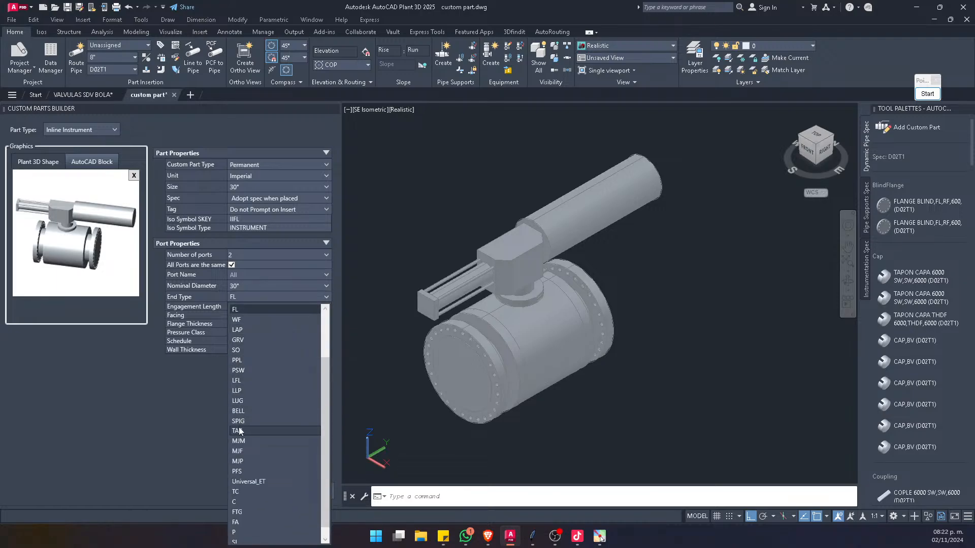
left_click_drag(327, 507, 328, 451)
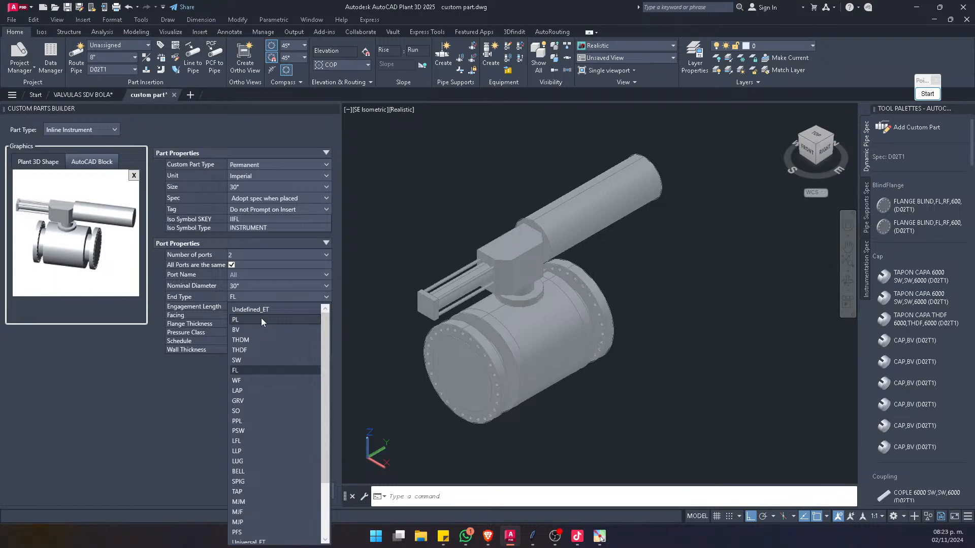
left_click(396, 249)
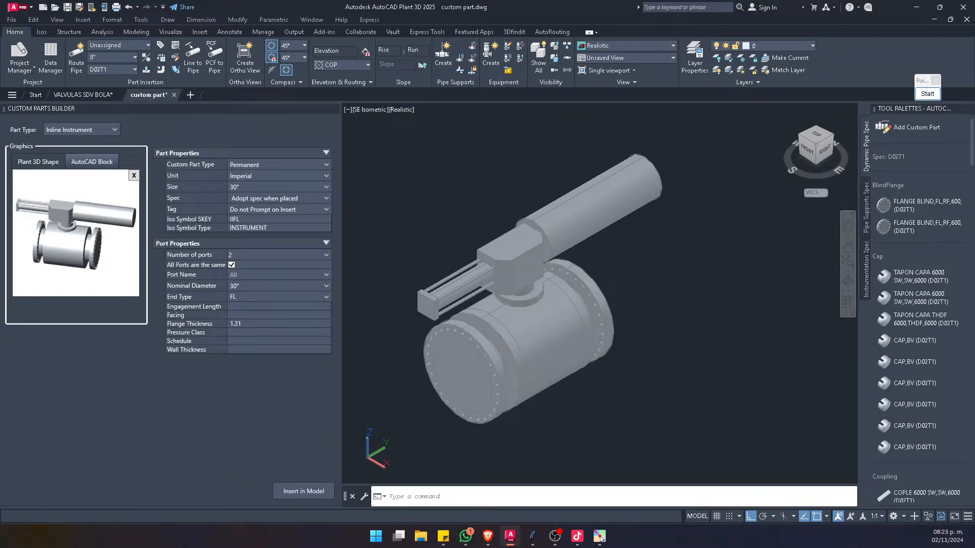
Step: Annotate the view with a line leading to a circled PL, and sketch a pipe as two parallel lines closed at one end
left_click(929, 93)
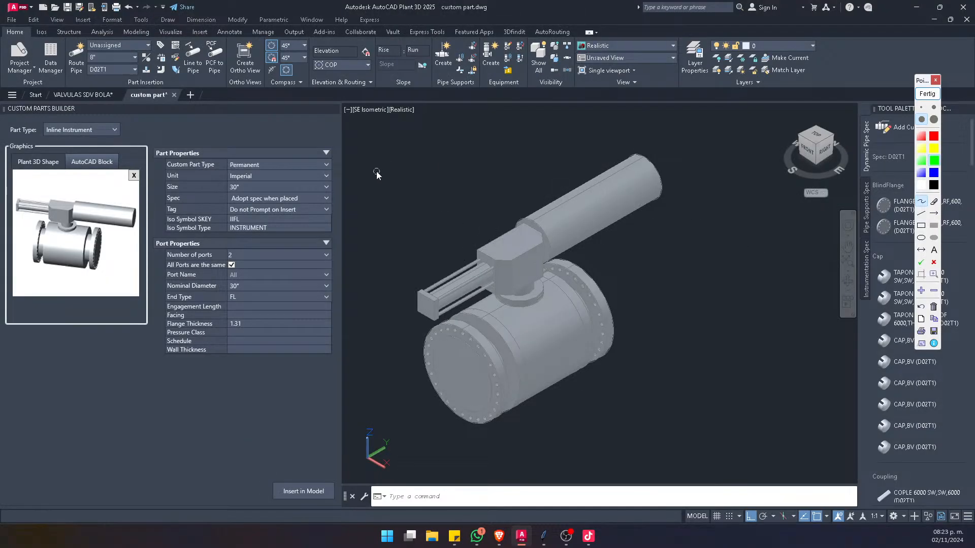
left_click_drag(374, 172, 555, 177)
mouse_move(581, 142)
left_mouse_down()
mouse_move(585, 184)
mouse_move(584, 135)
mouse_move(588, 162)
left_mouse_up()
left_click_drag(620, 129, 623, 162)
mouse_move(685, 123)
left_mouse_down()
mouse_move(617, 109)
mouse_move(610, 233)
mouse_move(637, 131)
mouse_move(697, 145)
left_mouse_up()
left_click_drag(415, 299, 636, 292)
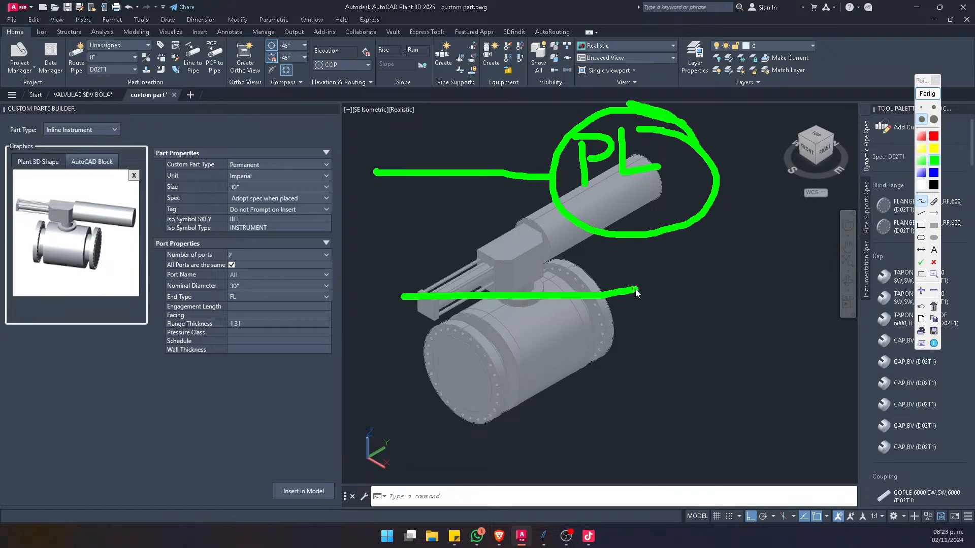
mouse_move(401, 325)
left_mouse_down()
mouse_move(543, 323)
mouse_move(639, 292)
mouse_move(641, 308)
left_mouse_up()
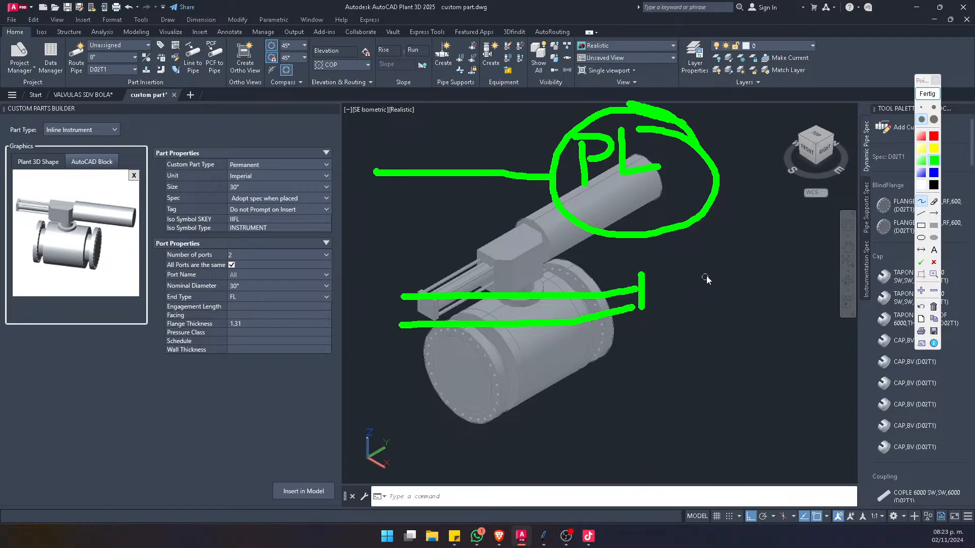
Step: Sketch a bow-tie valve symbol joined to a pipe line, with arrows pointing at both and a circled number 1 tagged to the line
left_click_drag(713, 258, 730, 350)
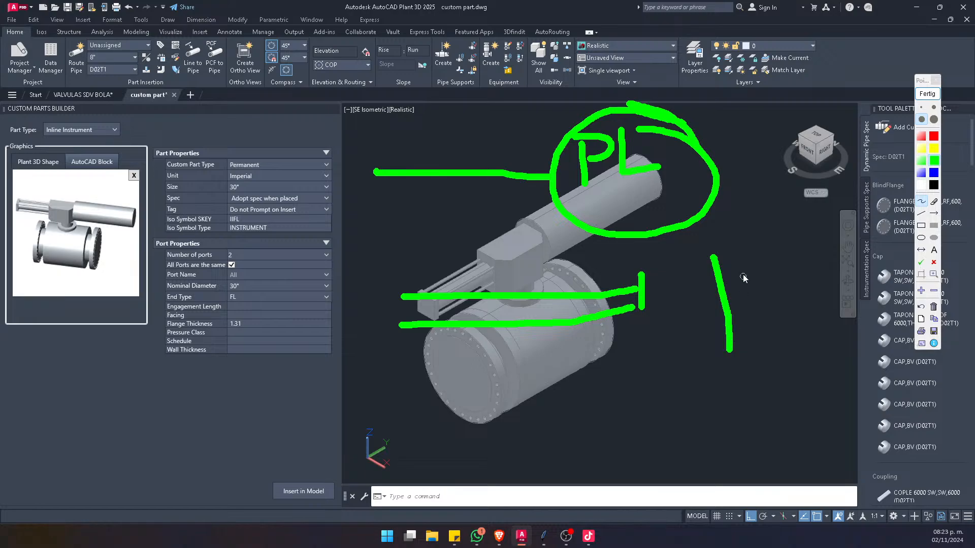
left_click_drag(808, 259, 810, 327)
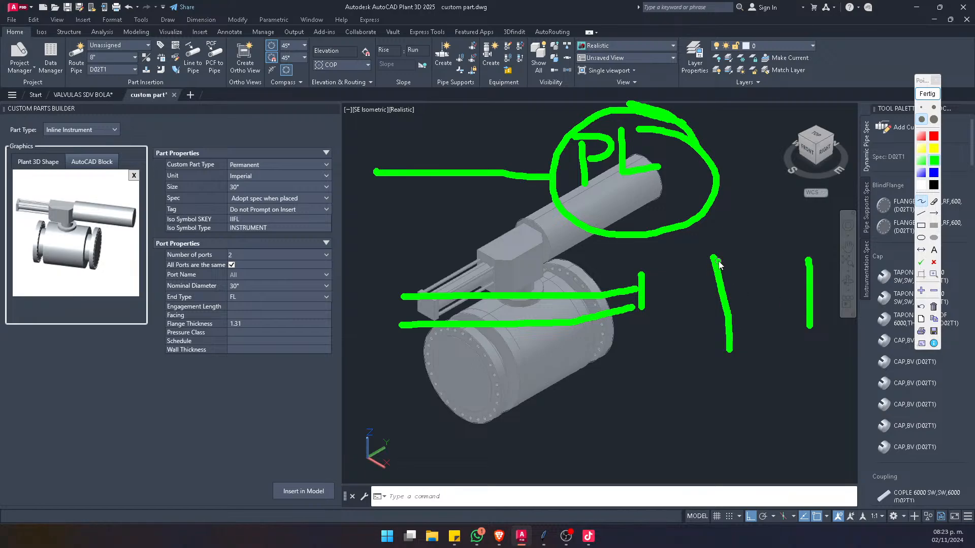
left_click_drag(714, 258, 810, 328)
left_click_drag(732, 349, 809, 257)
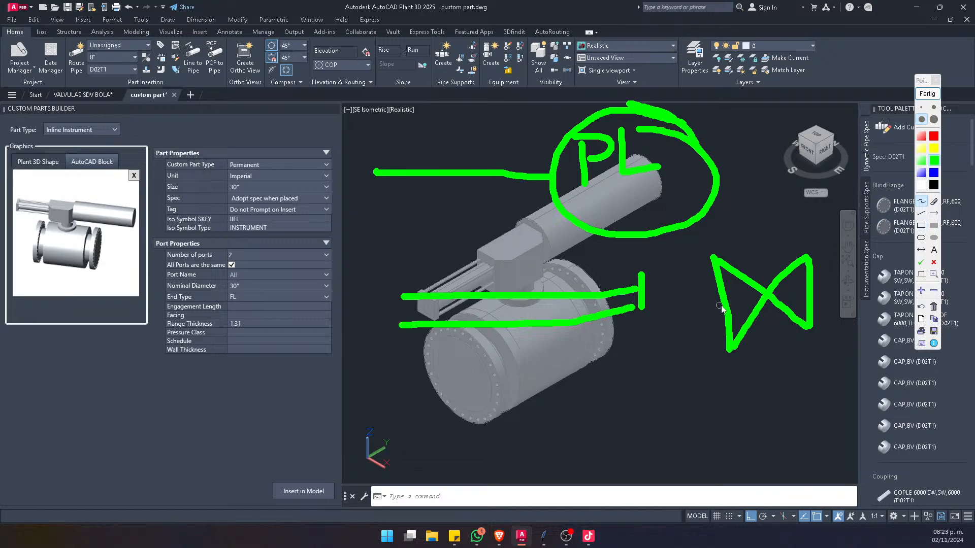
left_click_drag(721, 304, 474, 367)
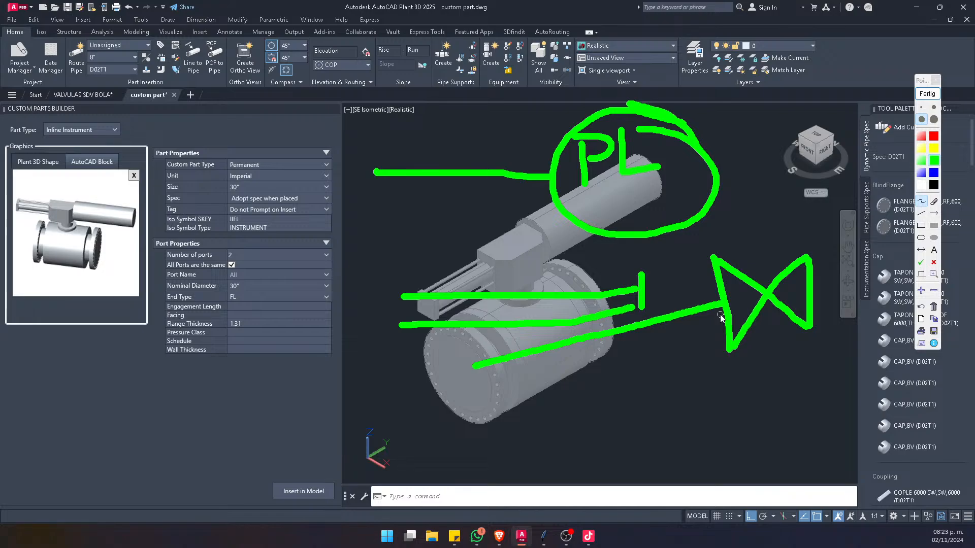
mouse_move(700, 328)
left_mouse_down()
mouse_move(720, 327)
mouse_move(657, 373)
left_mouse_up()
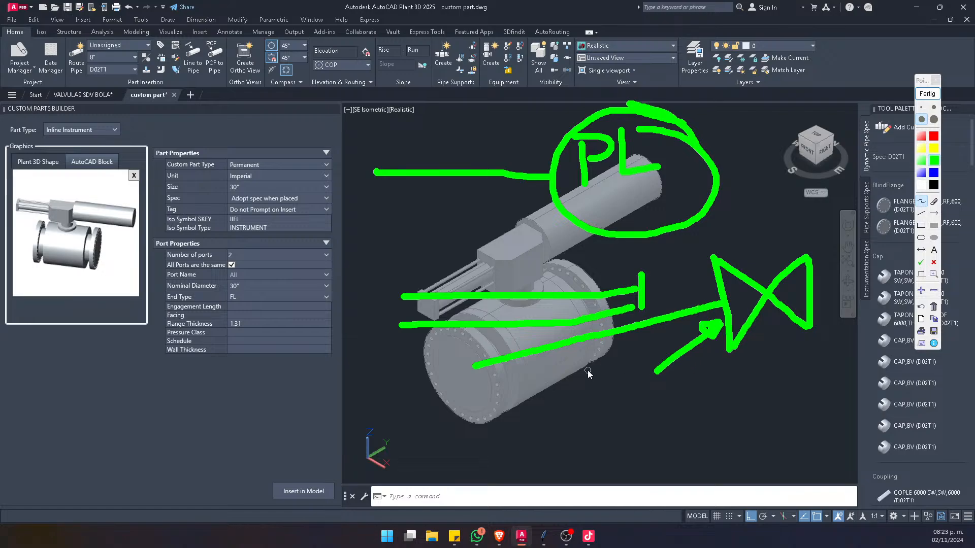
mouse_move(575, 367)
left_mouse_down()
mouse_move(580, 342)
mouse_move(592, 438)
left_mouse_up()
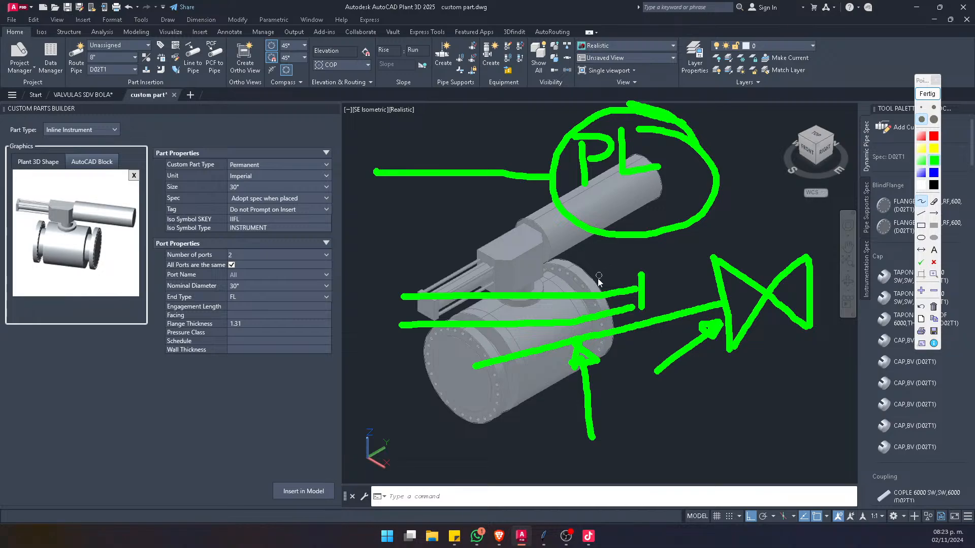
mouse_move(527, 415)
left_mouse_down()
mouse_move(528, 443)
mouse_move(495, 403)
mouse_move(550, 442)
mouse_move(520, 408)
left_mouse_up()
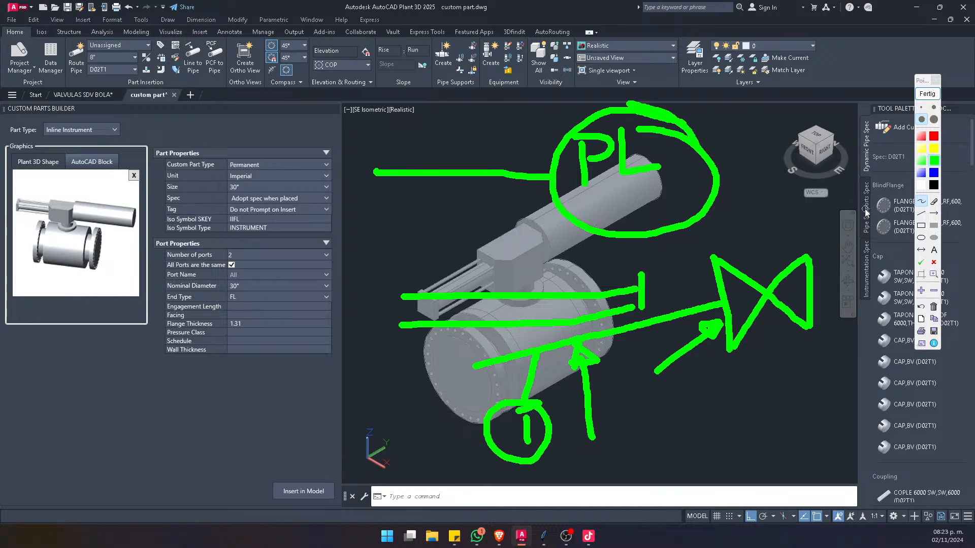
Step: Sketch a table frame with a scribbled first row and a mark beside it, and end the screen annotation
left_click_drag(828, 153, 839, 329)
left_click_drag(957, 124, 947, 305)
left_click_drag(838, 160, 941, 161)
left_click_drag(822, 300, 972, 279)
left_click_drag(810, 162, 820, 195)
left_click_drag(895, 185, 914, 179)
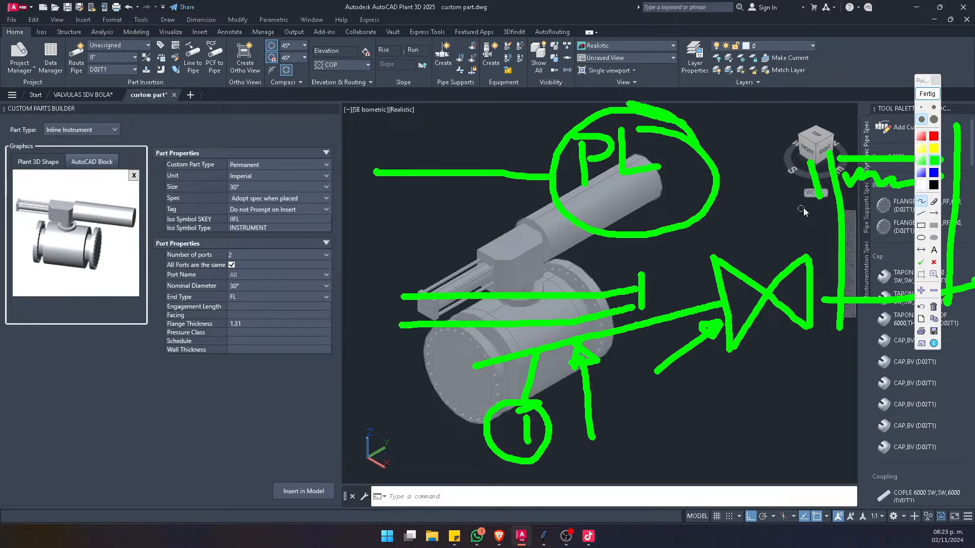
left_click(927, 93)
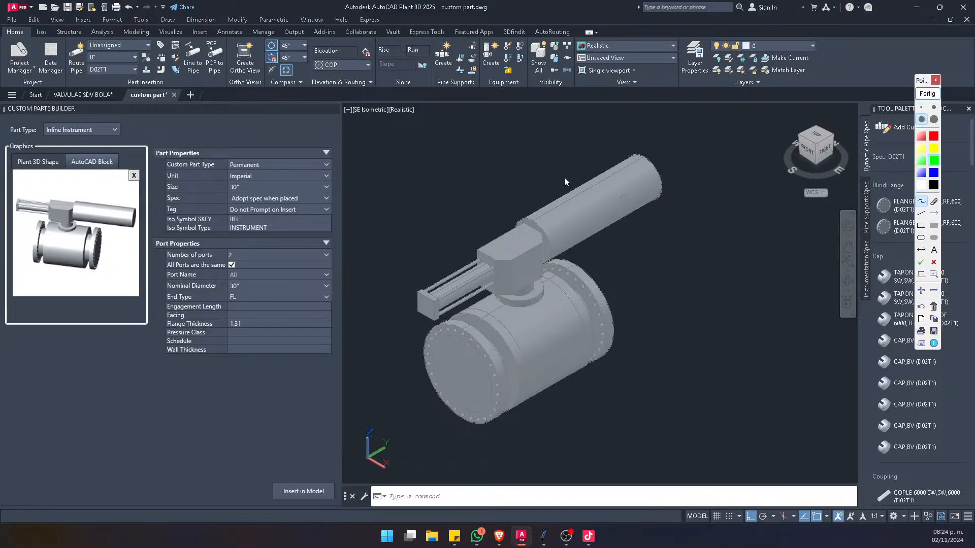
Step: Sketch a bow-tie valve symbol with two short connection strokes at each end as a screen annotation over the model
left_click_drag(598, 154, 613, 219)
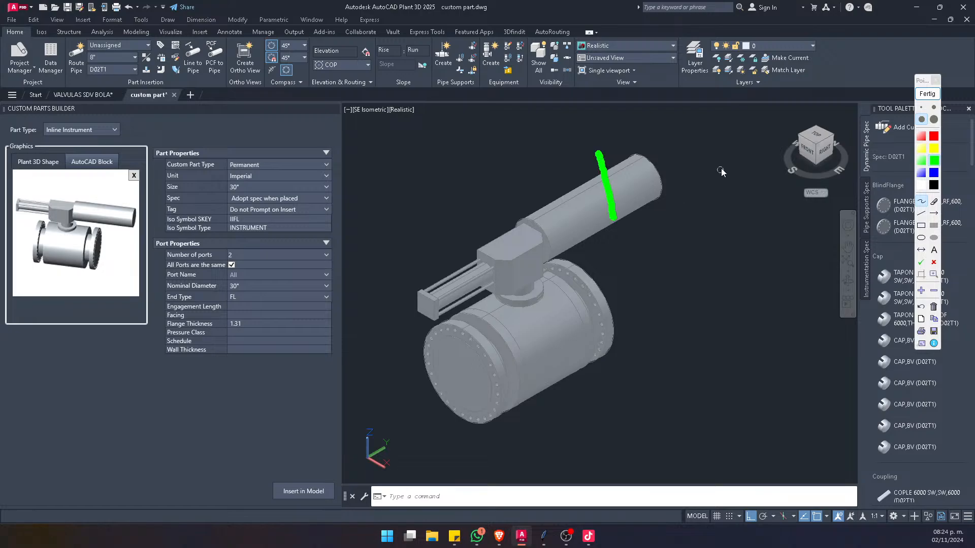
left_click_drag(735, 145, 735, 200)
left_click_drag(600, 154, 730, 198)
mouse_move(615, 219)
left_mouse_down()
mouse_move(724, 144)
mouse_move(734, 199)
left_mouse_up()
left_click_drag(606, 161, 580, 170)
left_click_drag(617, 204, 589, 206)
left_click_drag(734, 177, 758, 169)
left_click_drag(734, 150, 766, 147)
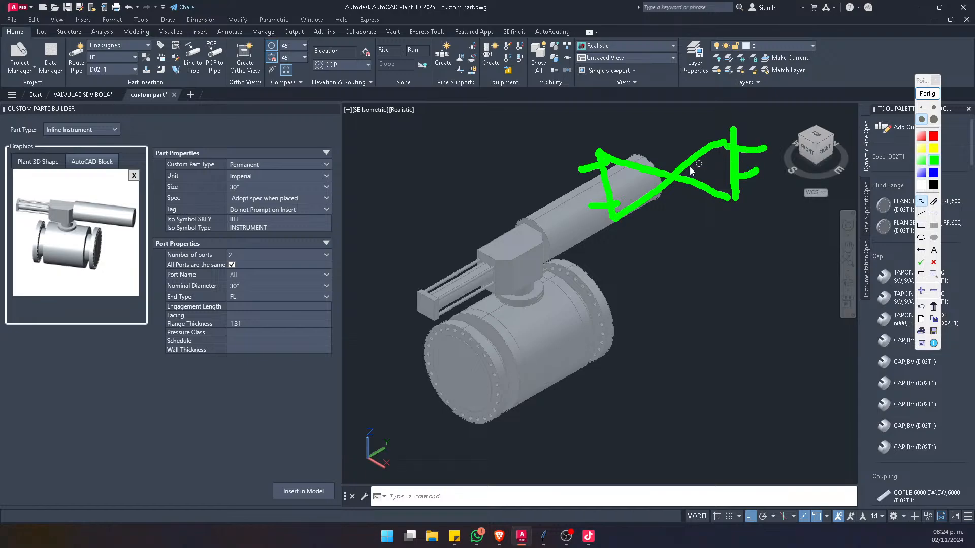
Step: Draw a pipe line into the sketched valve, label the pipe PL, and tag the valve SW with a leader line
mouse_move(609, 186)
left_mouse_down()
mouse_move(539, 189)
mouse_move(361, 228)
left_mouse_up()
left_click_drag(572, 237, 576, 301)
left_click_drag(575, 240, 576, 273)
left_click_drag(607, 243, 638, 277)
mouse_move(685, 190)
left_mouse_down()
mouse_move(723, 281)
mouse_move(707, 312)
mouse_move(715, 331)
left_mouse_up()
mouse_move(750, 295)
left_mouse_down()
mouse_move(764, 321)
mouse_move(793, 280)
left_mouse_up()
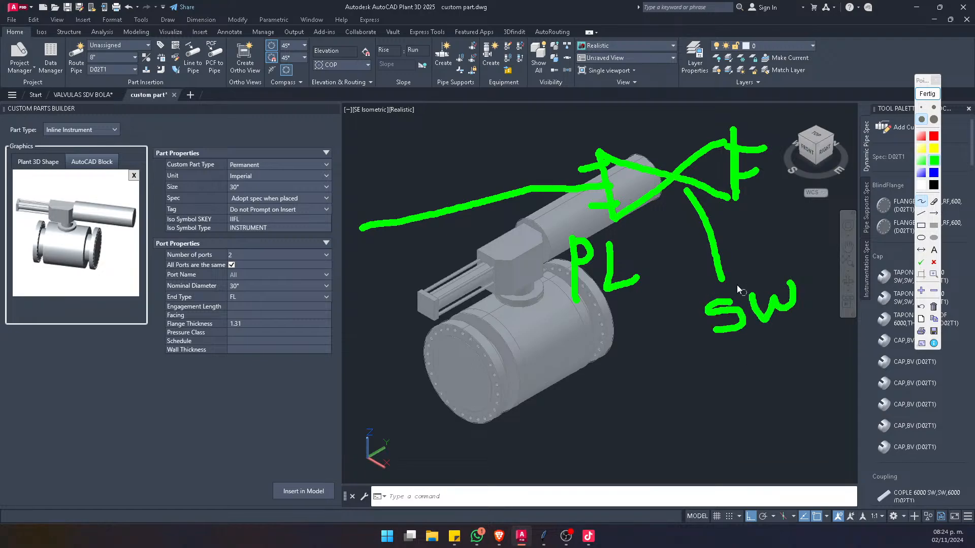
Step: Draw an arrow from PL to SW and a short leader line below the pipe, and end the screen annotation
mouse_move(596, 304)
left_mouse_down()
mouse_move(622, 317)
mouse_move(700, 325)
mouse_move(712, 346)
left_mouse_up()
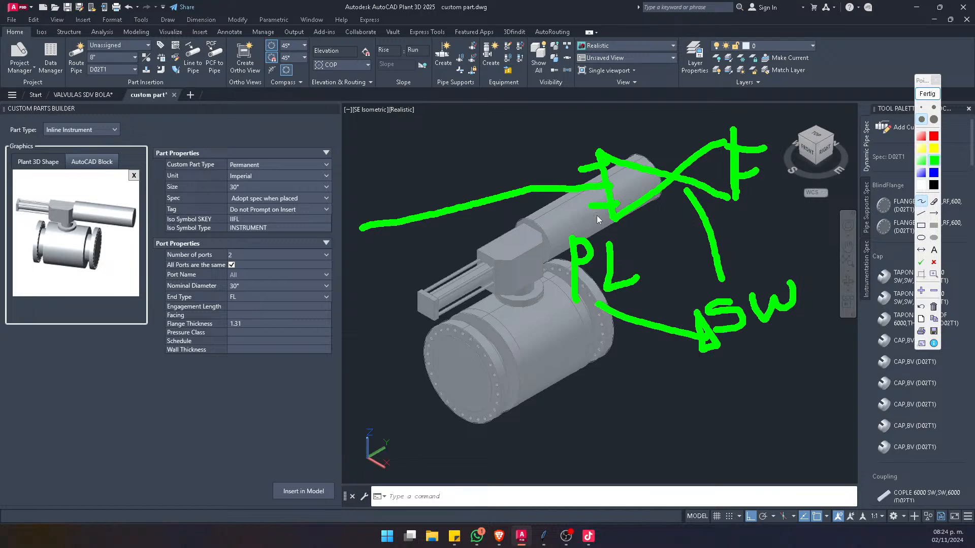
left_click_drag(456, 215, 460, 300)
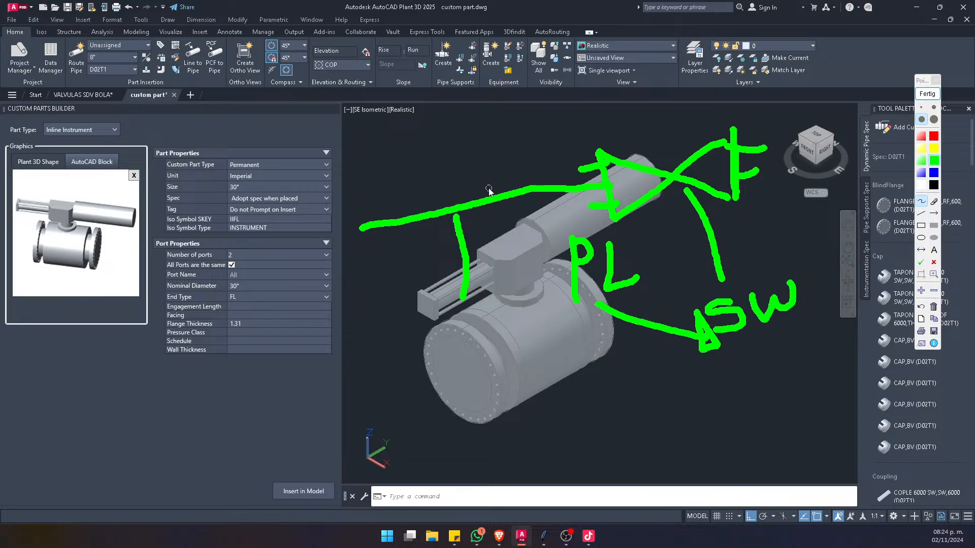
left_click(927, 94)
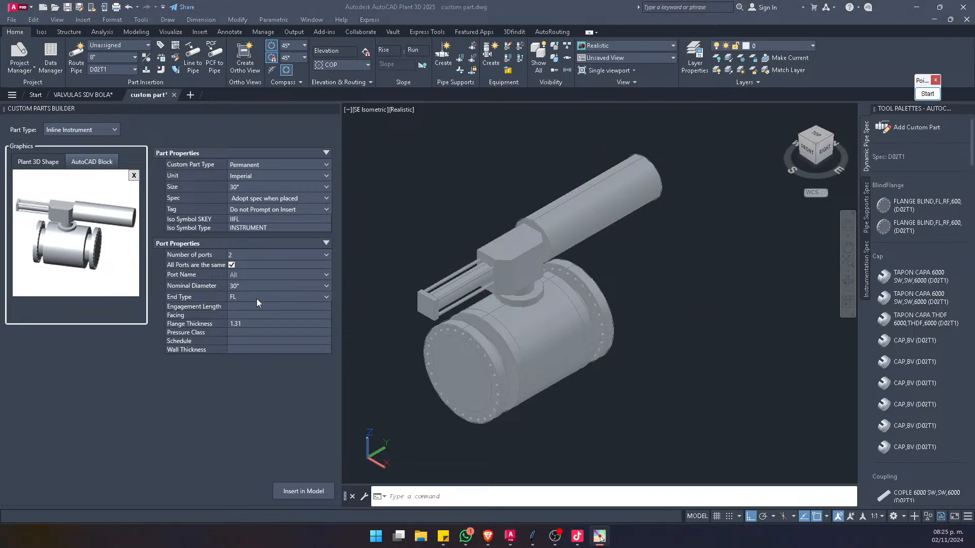
Step: Select FL as the end type of the ports and set their facing to RF
left_click(326, 297)
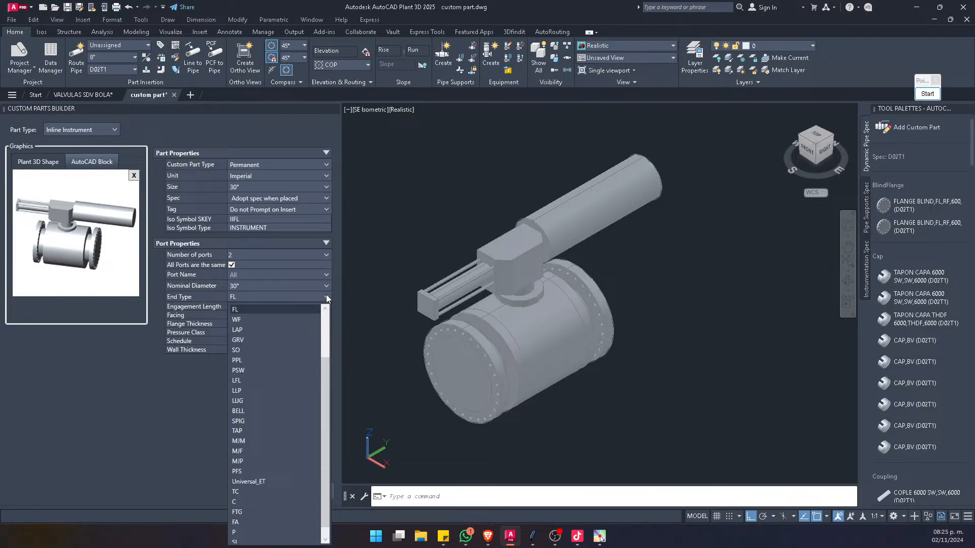
left_click(242, 309)
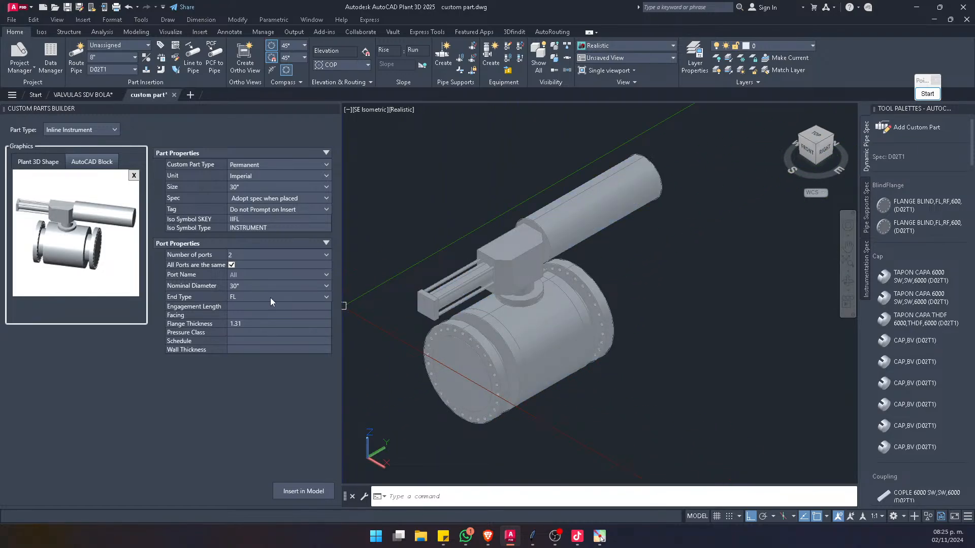
left_click(248, 315)
key("Return")
Step: Start a new screen annotation and handwrite the letters FF above the valve model
left_click(920, 95)
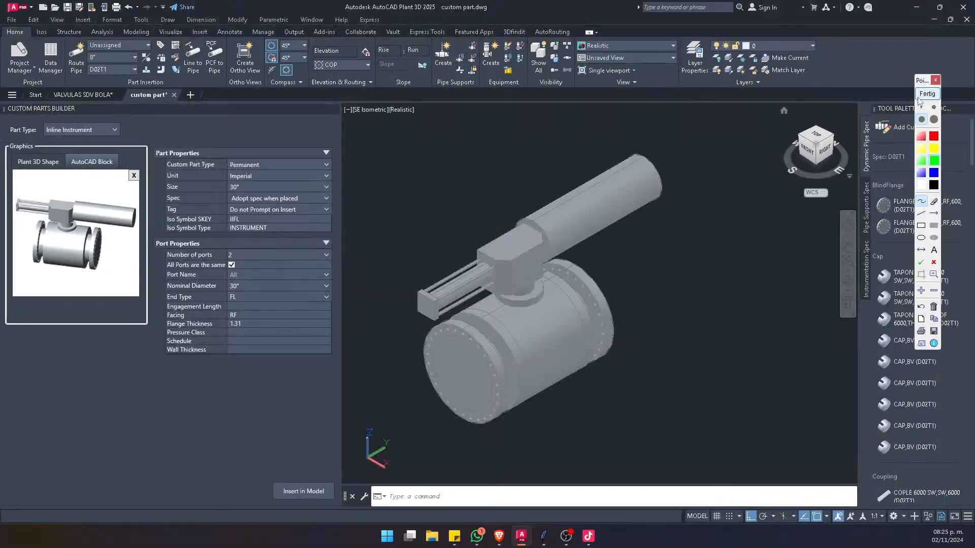
mouse_move(484, 212)
left_mouse_down()
mouse_move(483, 118)
mouse_move(518, 119)
left_mouse_up()
mouse_move(482, 162)
left_mouse_down()
mouse_move(513, 155)
mouse_move(542, 201)
left_mouse_up()
left_click_drag(532, 133, 570, 135)
left_click_drag(539, 165, 566, 161)
Step: Sketch two flat-faced flanges meeting beside the FF label, with hubs on their outer sides and a joint line between them
mouse_move(654, 131)
left_mouse_down()
mouse_move(675, 236)
mouse_move(704, 221)
mouse_move(709, 128)
mouse_move(707, 233)
mouse_move(727, 186)
left_mouse_up()
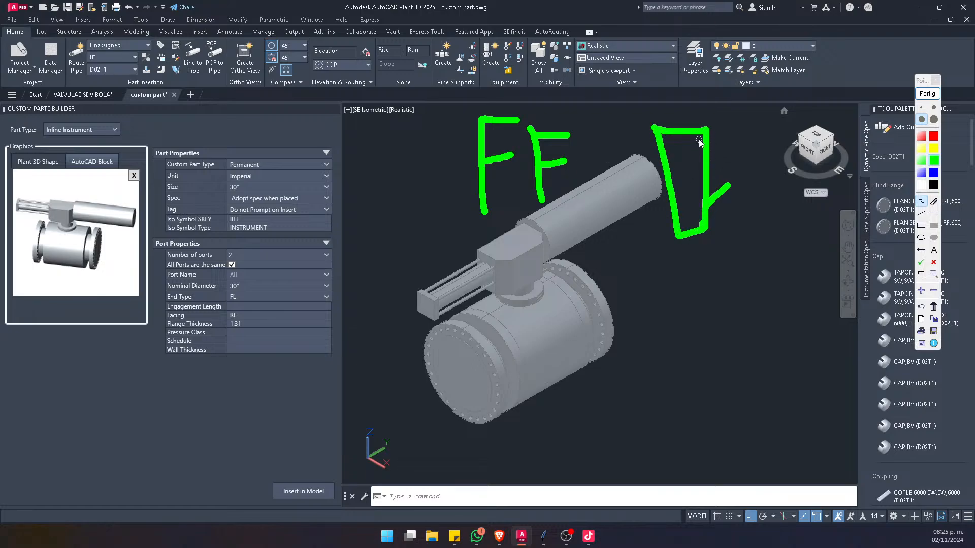
left_click_drag(733, 147, 729, 184)
mouse_move(639, 129)
left_mouse_down()
mouse_move(660, 228)
mouse_move(632, 243)
mouse_move(612, 133)
mouse_move(644, 127)
left_mouse_up()
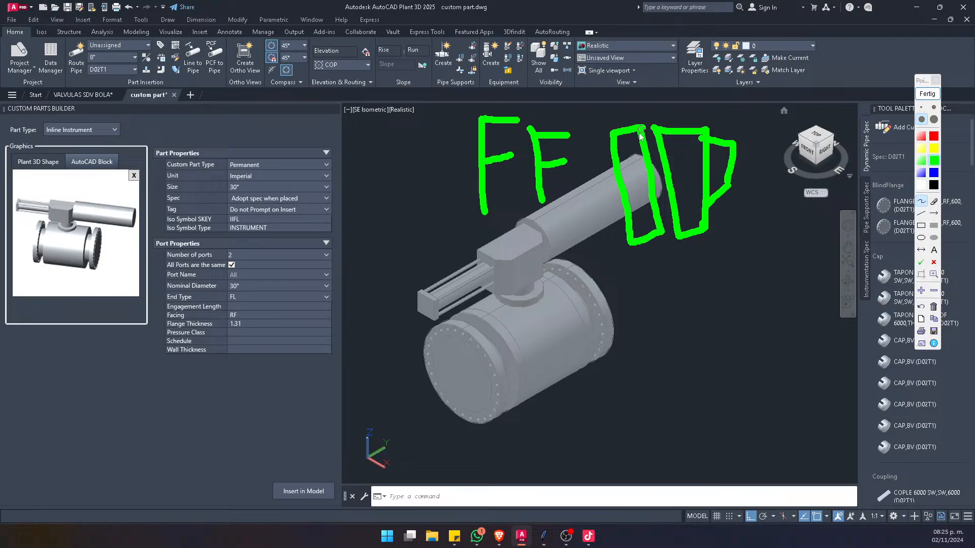
left_click_drag(606, 159, 600, 169)
mouse_move(634, 228)
left_mouse_down()
mouse_move(614, 227)
mouse_move(604, 167)
left_mouse_up()
mouse_move(651, 136)
left_mouse_down()
mouse_move(645, 116)
mouse_move(681, 290)
left_mouse_up()
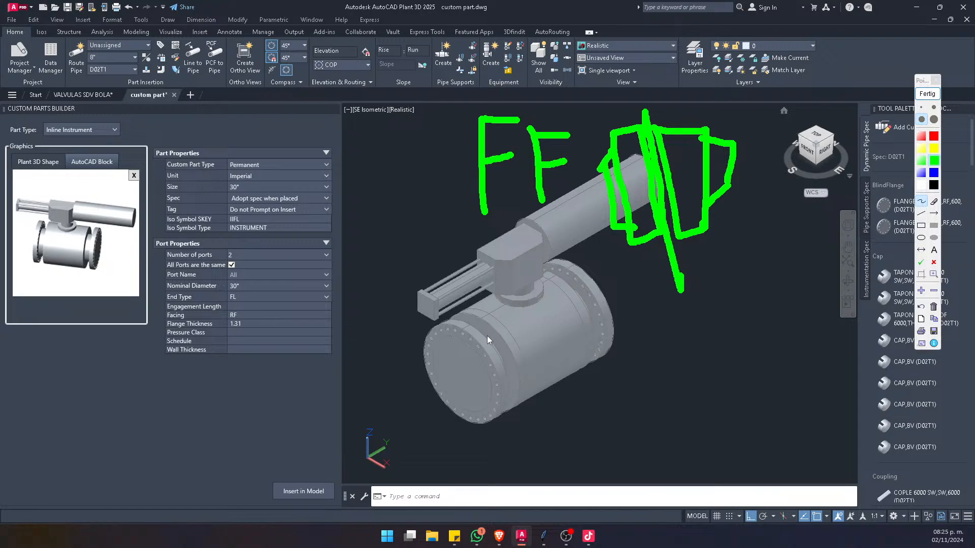
Step: Handwrite RF below the FF label and sketch a flange with a raised face against a contact line beside it
left_click_drag(476, 306, 478, 367)
left_click_drag(485, 326, 503, 361)
mouse_move(518, 305)
left_mouse_down()
mouse_move(540, 302)
mouse_move(539, 318)
left_mouse_up()
mouse_move(632, 290)
left_mouse_down()
mouse_move(642, 362)
mouse_move(627, 388)
mouse_move(599, 354)
mouse_move(606, 281)
mouse_move(630, 263)
mouse_move(641, 330)
left_mouse_up()
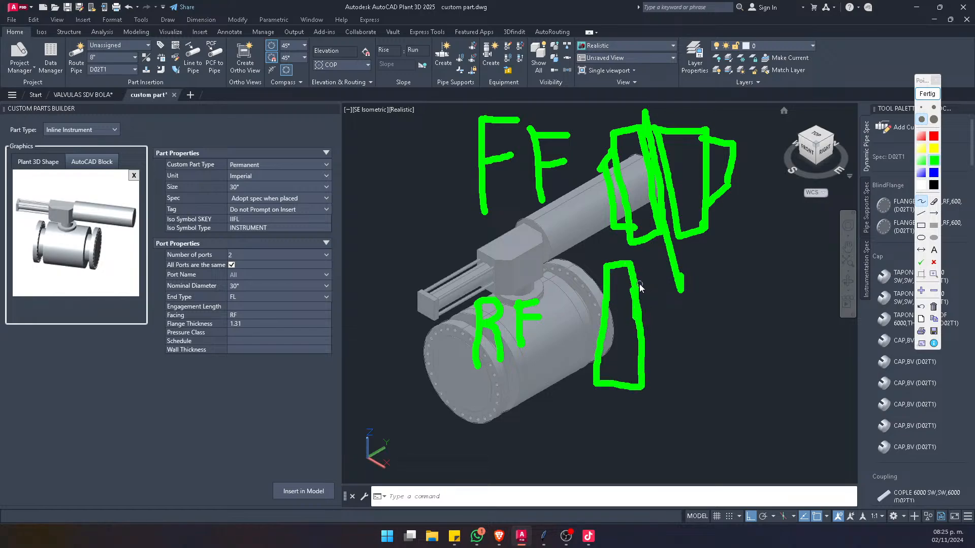
mouse_move(652, 295)
left_mouse_down()
mouse_move(658, 362)
mouse_move(654, 375)
mouse_move(635, 369)
left_mouse_up()
left_click_drag(658, 273, 660, 384)
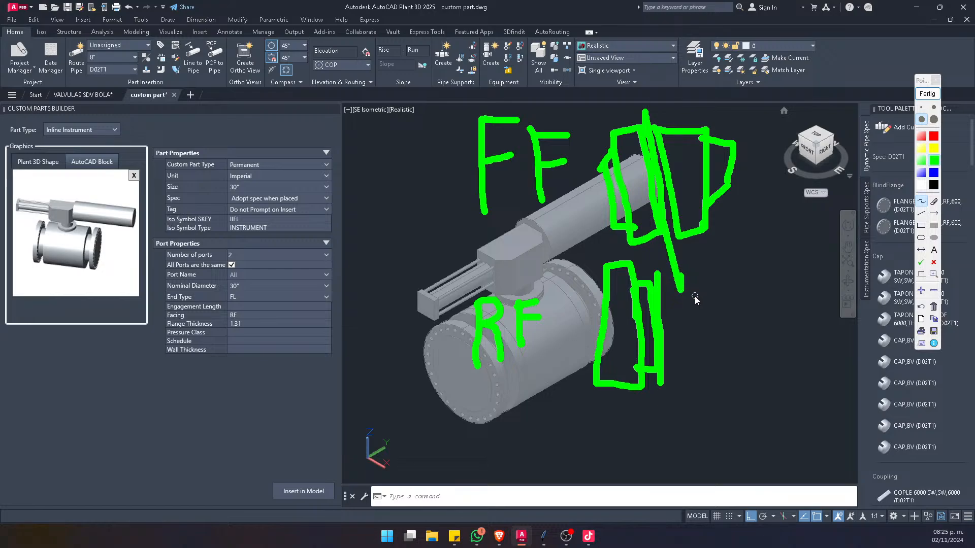
Step: Handwrite RTJ below the RF label, sketch two concentric circles as a ring gasket beside it, and end the screen annotation
left_click_drag(481, 423, 489, 472)
mouse_move(501, 439)
left_mouse_down()
mouse_move(492, 450)
mouse_move(507, 461)
left_mouse_up()
mouse_move(513, 423)
left_mouse_down()
mouse_move(542, 422)
mouse_move(525, 453)
left_mouse_up()
mouse_move(548, 426)
left_mouse_down()
mouse_move(558, 422)
mouse_move(563, 457)
mouse_move(546, 457)
left_mouse_up()
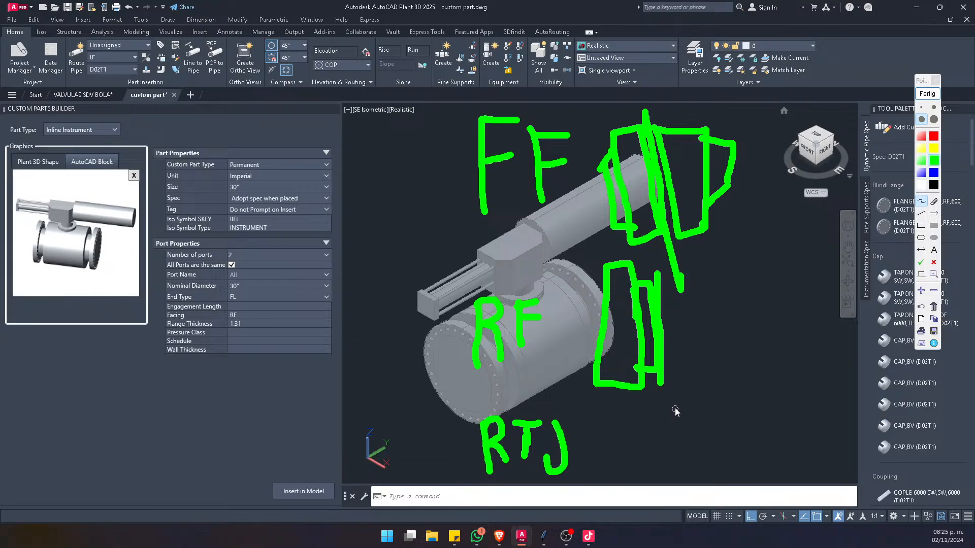
mouse_move(725, 387)
left_mouse_down()
mouse_move(674, 414)
mouse_move(731, 478)
mouse_move(762, 420)
mouse_move(731, 387)
mouse_move(691, 425)
mouse_move(689, 445)
mouse_move(709, 458)
mouse_move(738, 445)
mouse_move(740, 419)
mouse_move(716, 403)
mouse_move(699, 414)
left_mouse_up()
left_click(704, 408)
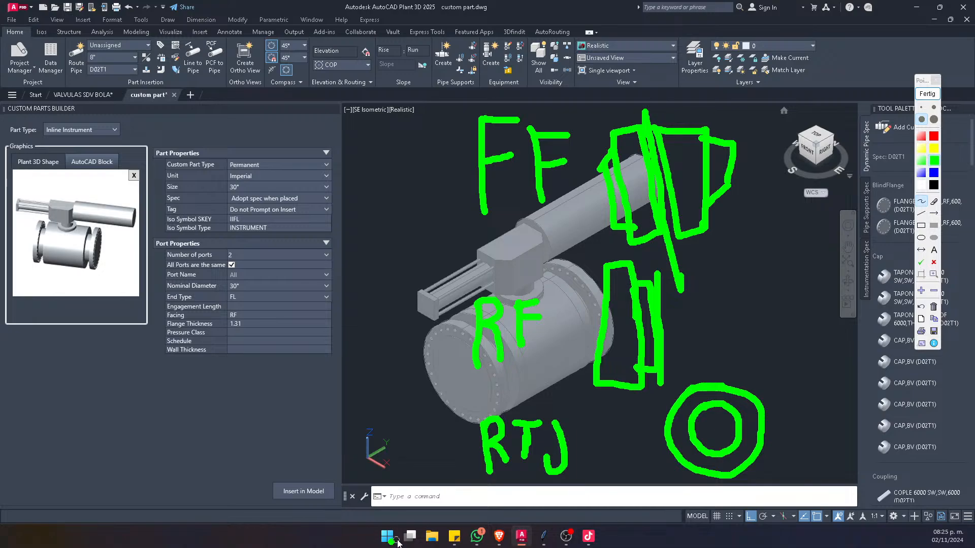
left_click(927, 94)
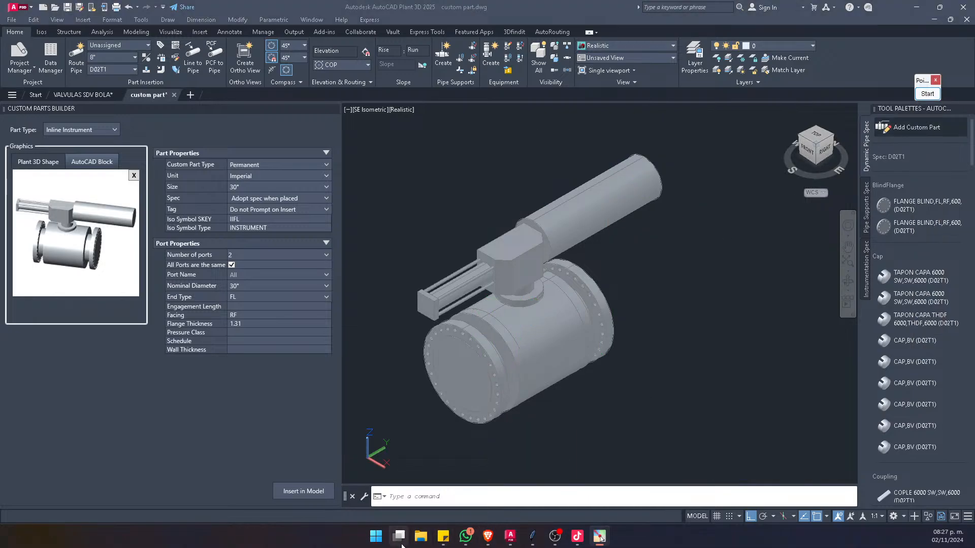
Step: Launch Pipedata-Pro 14.1 and maximize its ASME B16.5 flanges window
left_click(378, 539)
type("PIP")
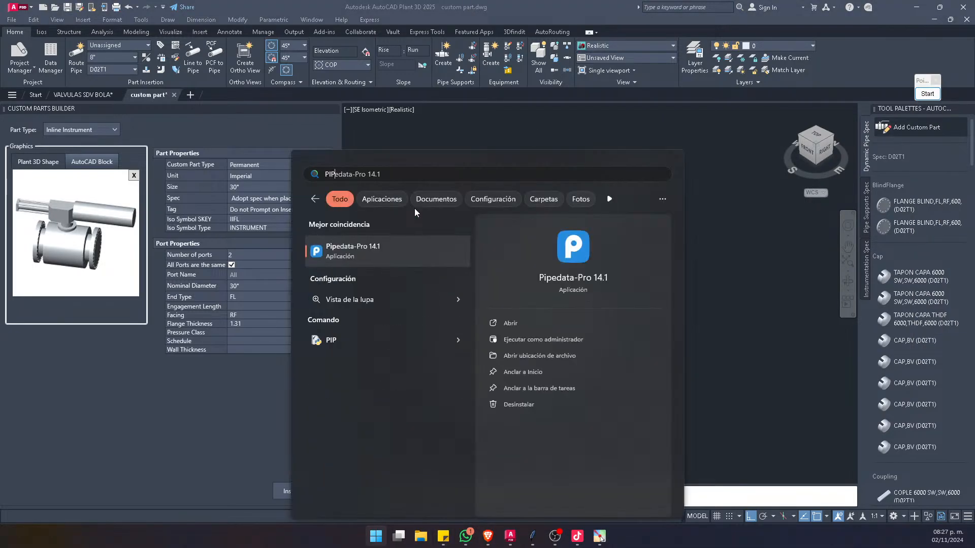
left_click(356, 254)
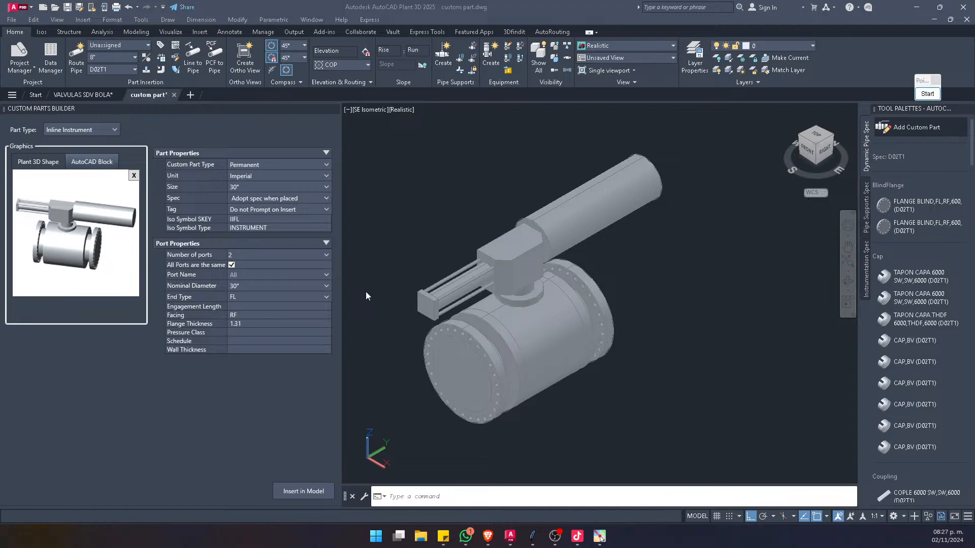
left_click(327, 324)
left_click(326, 332)
left_click(328, 341)
left_click(371, 542)
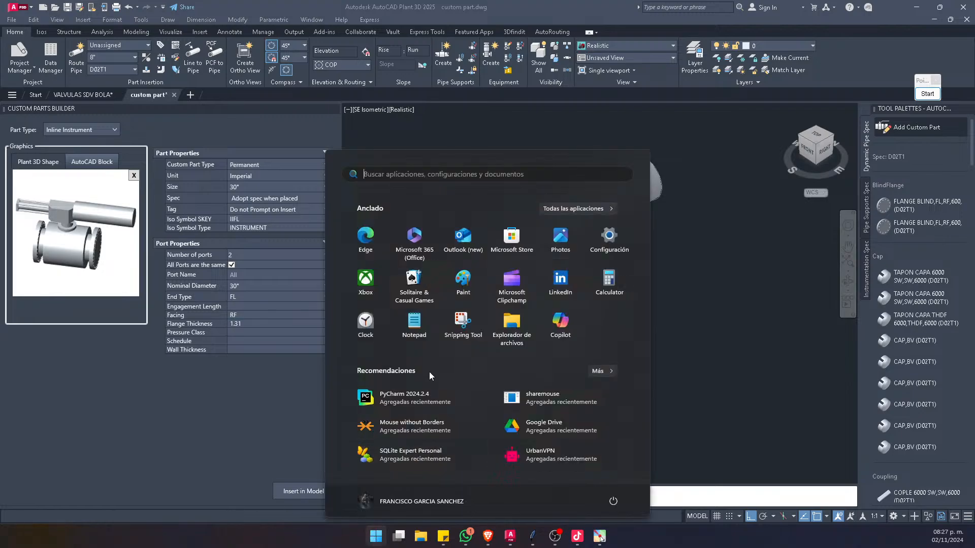
type("PI")
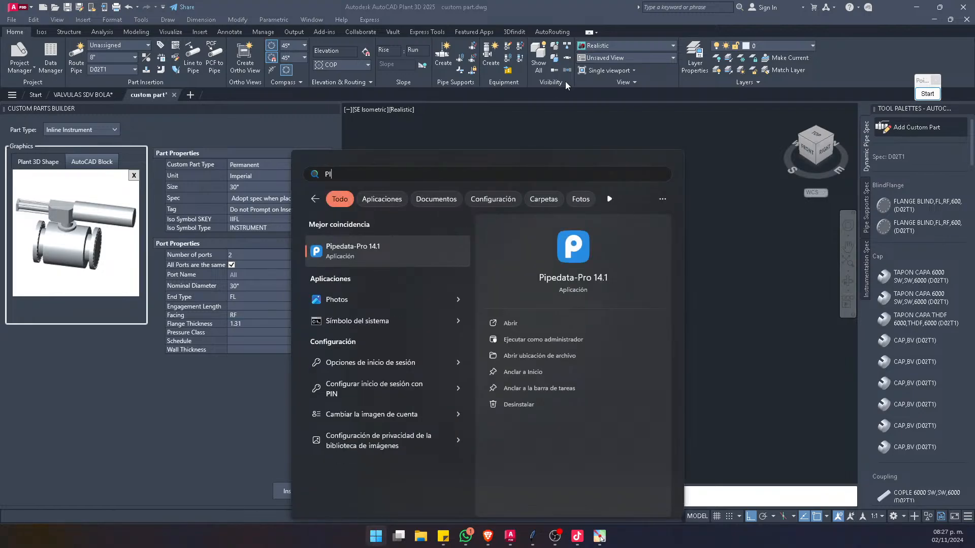
left_click(336, 251)
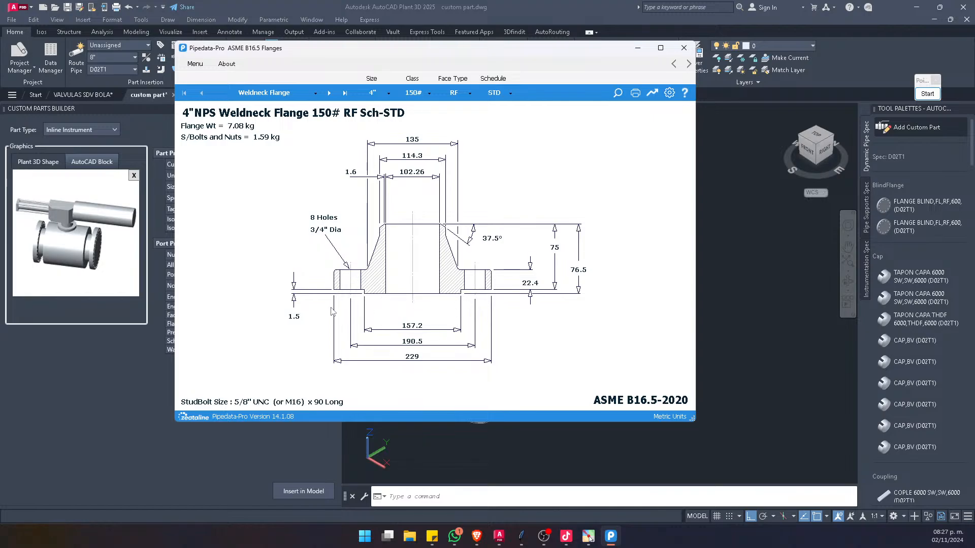
left_click(662, 40)
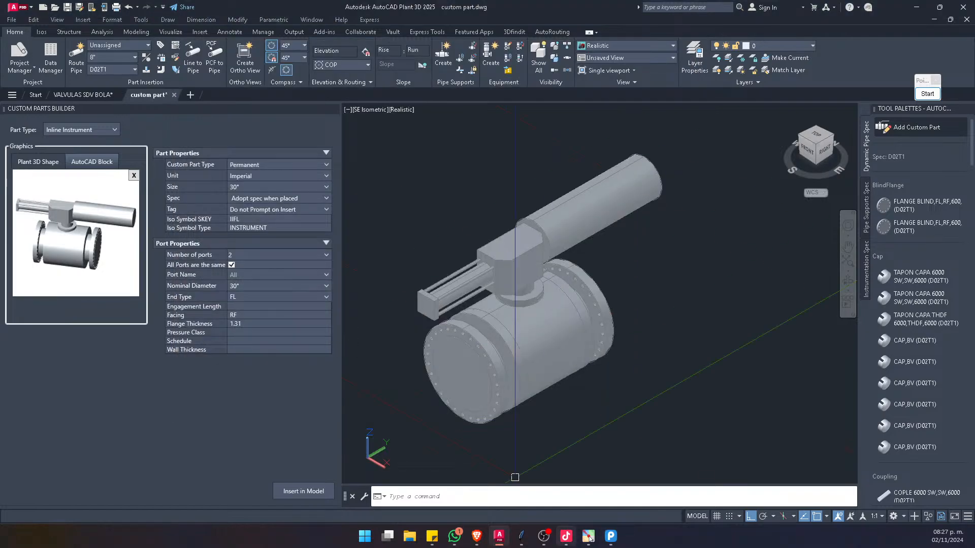
left_click(612, 536)
left_click(661, 48)
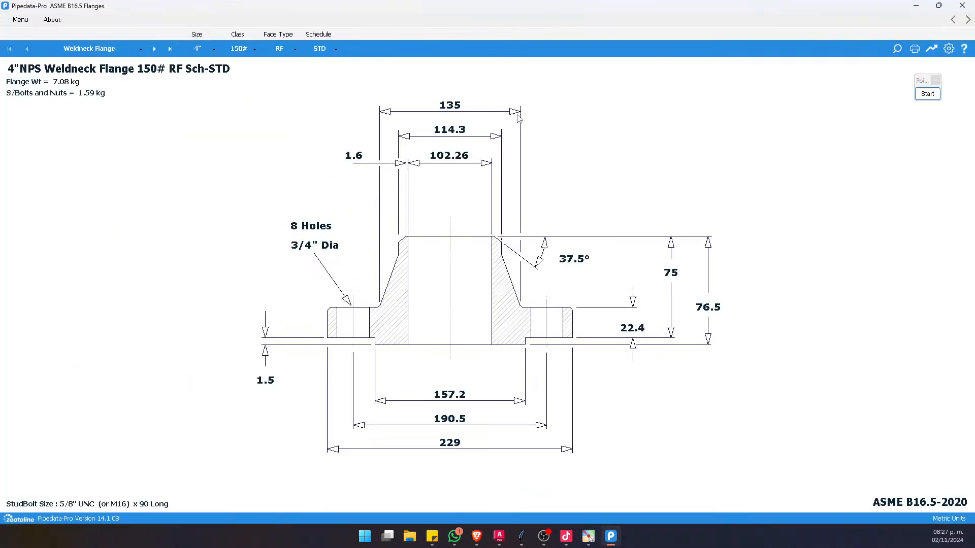
Step: Compare the RF and RTJ face types of the 4" 150# weldneck flange, and return to AutoCAD Plant 3D
left_click(290, 49)
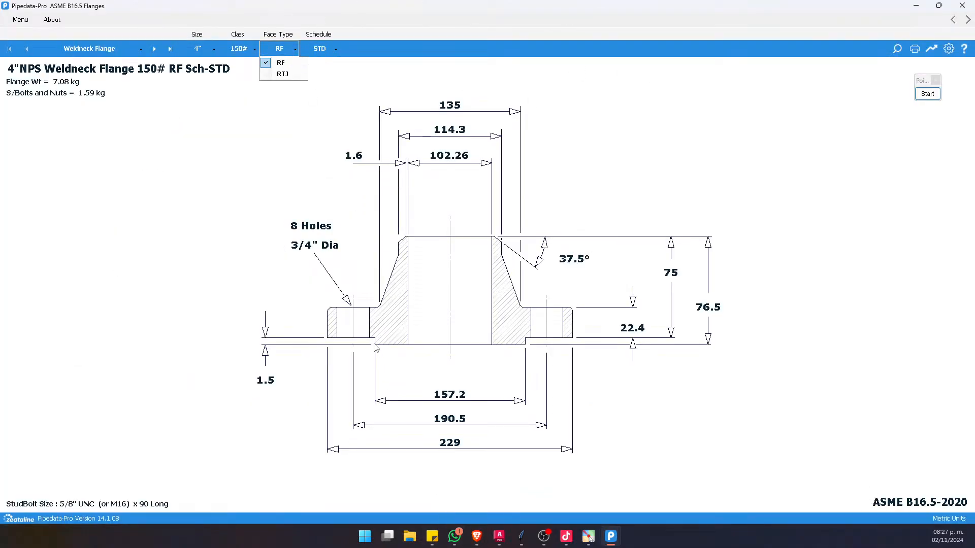
left_click(378, 348)
left_click(279, 51)
left_click(284, 75)
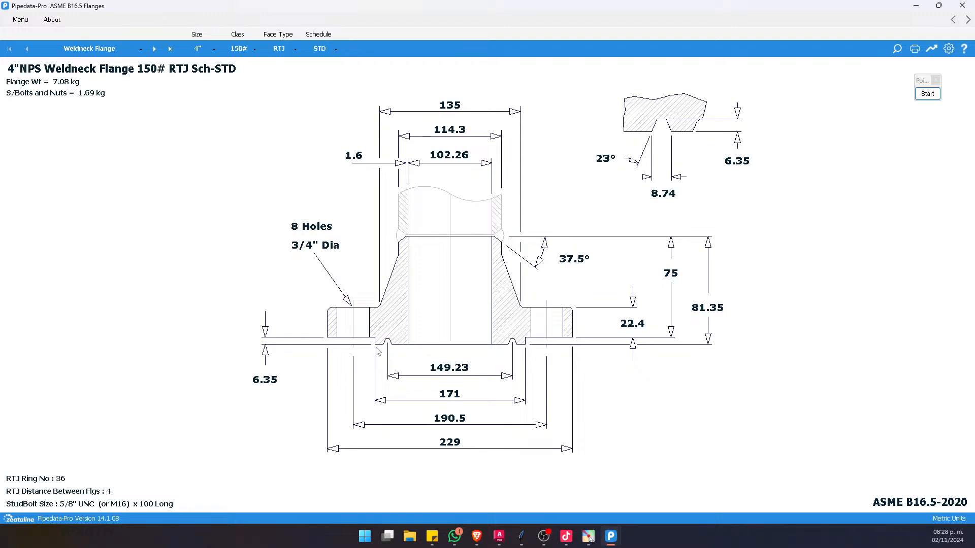
left_click(281, 49)
left_click(282, 63)
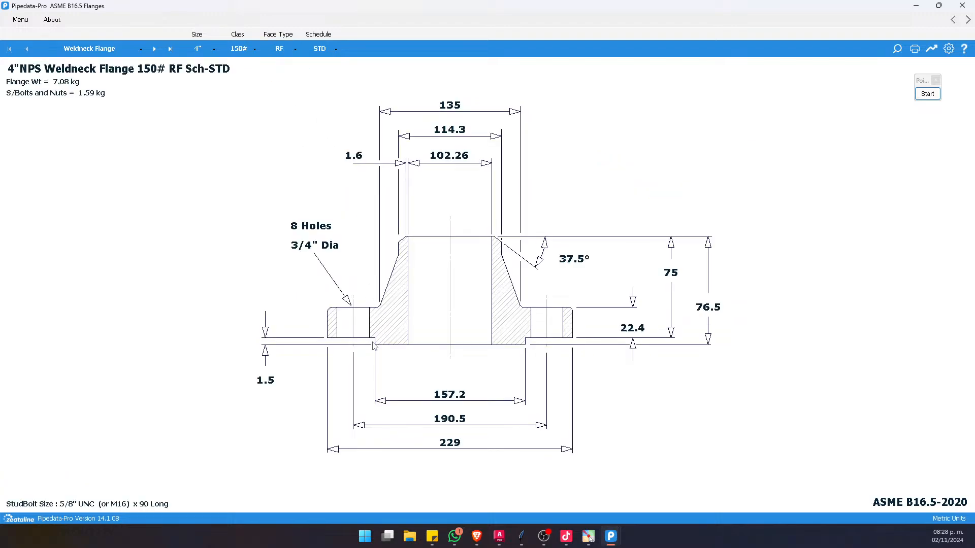
left_click(280, 48)
left_click(282, 74)
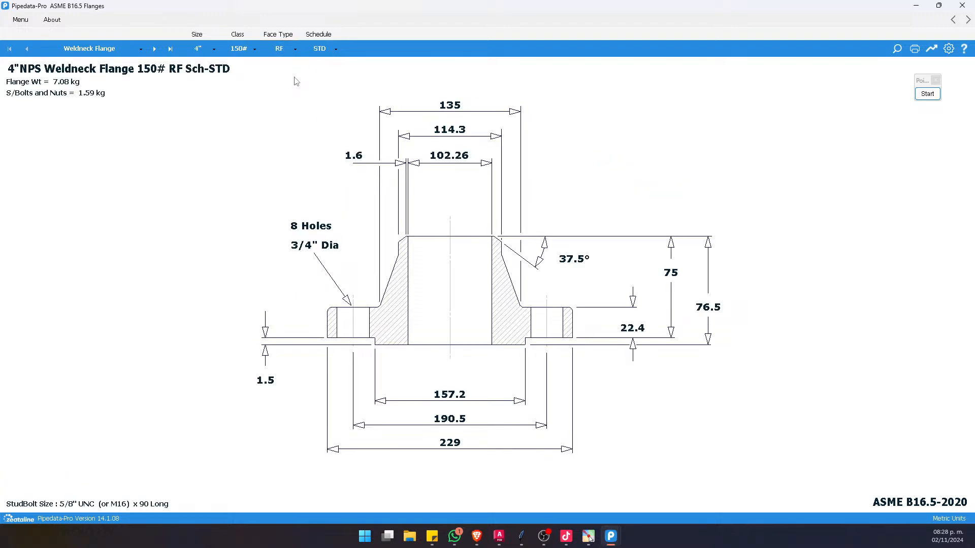
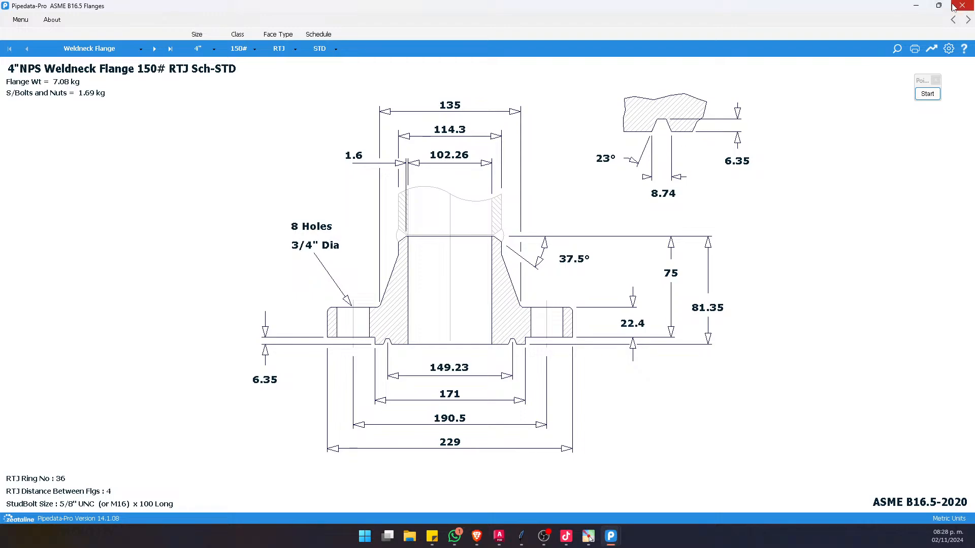
left_click(916, 5)
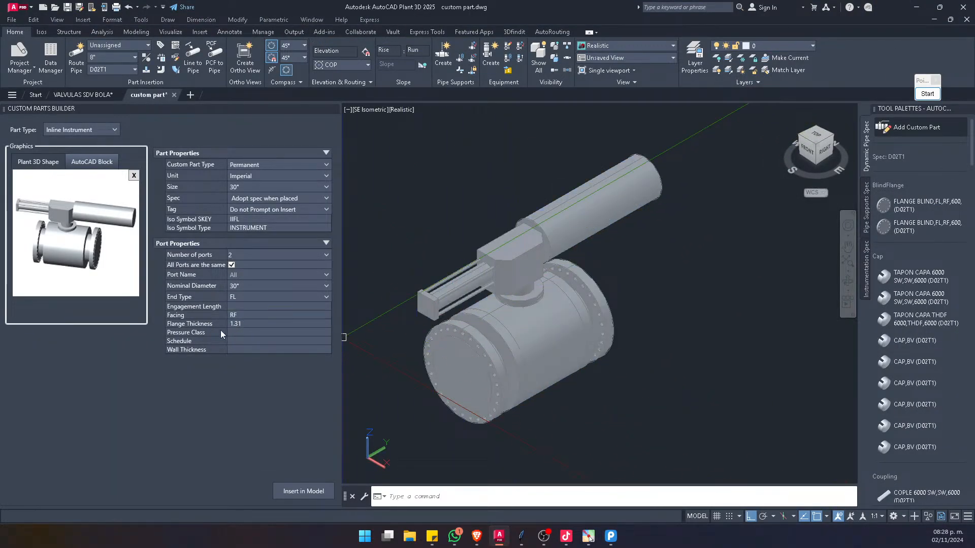
Step: Set the pressure class of the ports to 600
left_click(245, 285)
left_click(245, 286)
left_click(235, 330)
left_click(252, 352)
left_click(252, 335)
Step: Clear the flange thickness value in the port properties
left_click(610, 536)
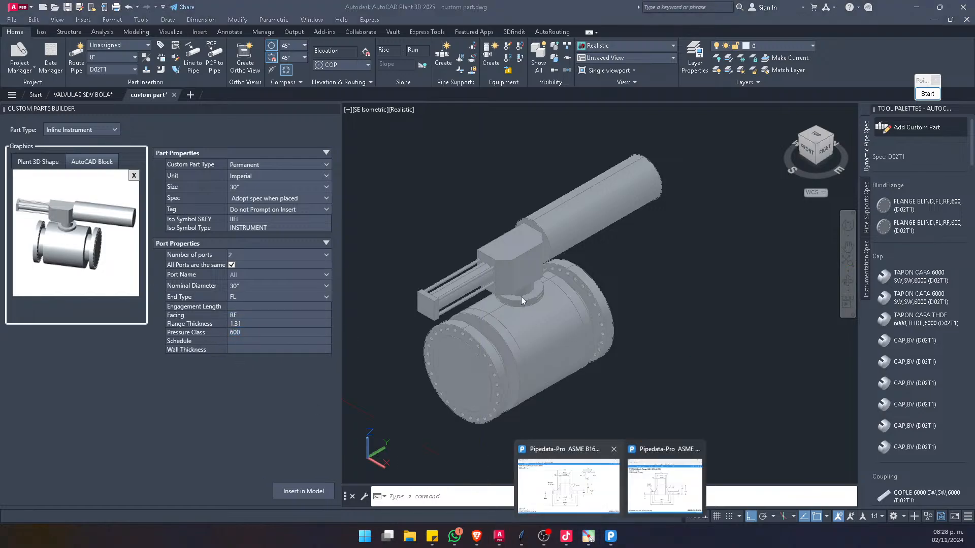
left_click(256, 323)
left_click_drag(256, 323, 221, 325)
key("BackSpace")
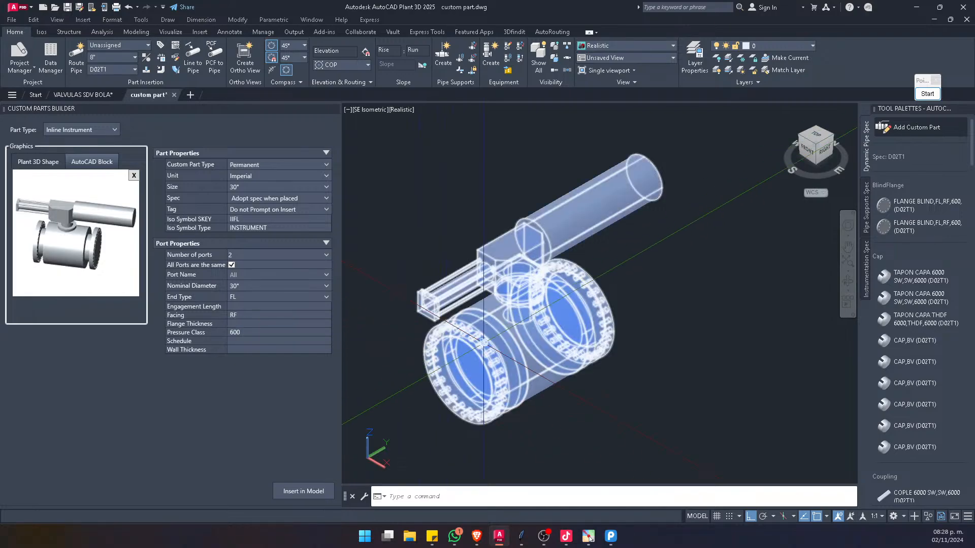
left_click(274, 333)
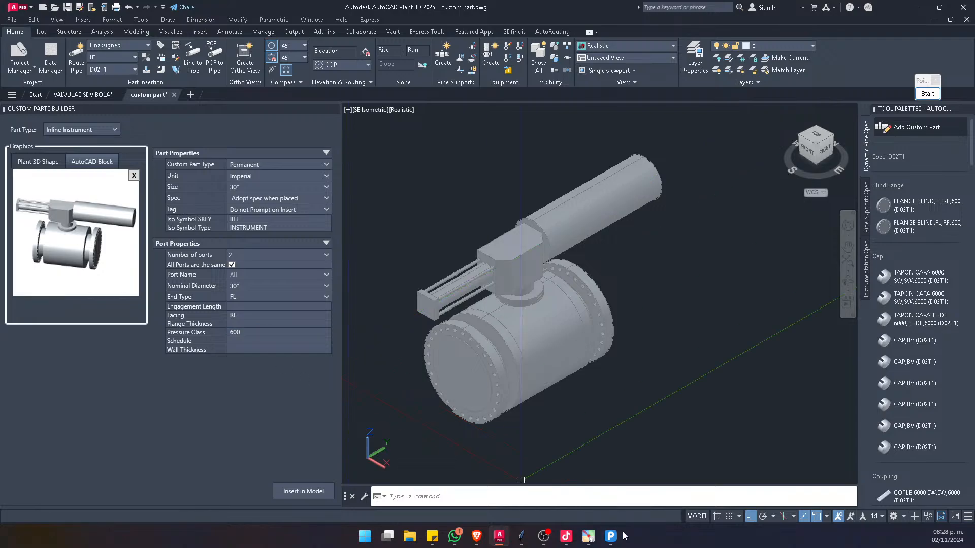
Step: Close the duplicate Pipedata-Pro window and switch to the remaining one
mouse_move(621, 537)
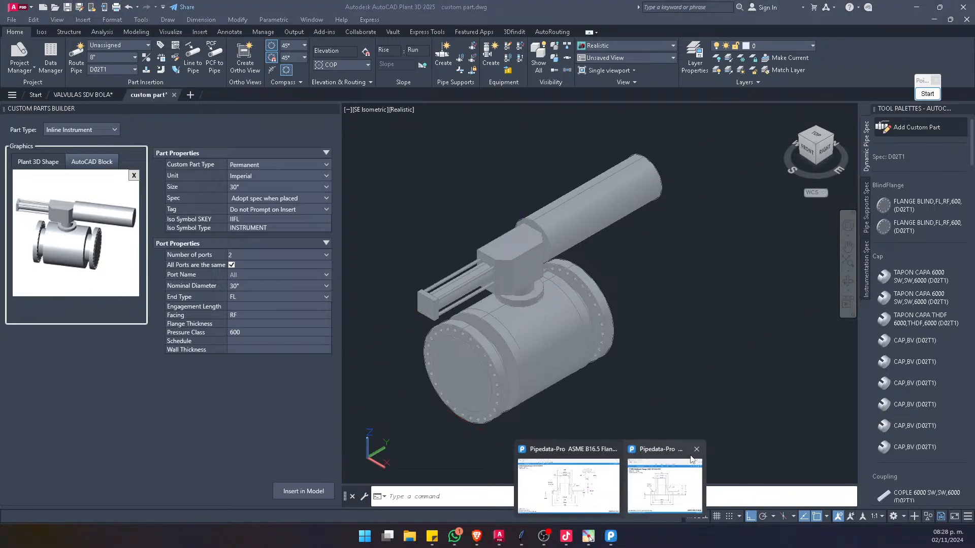
left_click(696, 449)
left_click(658, 481)
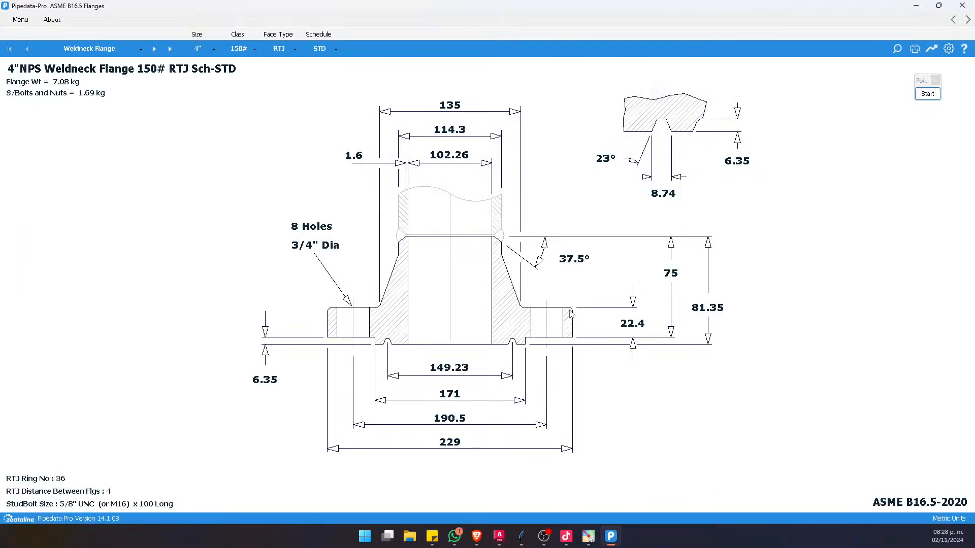
Step: Look up the ASME B16.47 Series A weldneck flange in size 30", class 600#, with face type RF
left_click(202, 48)
left_click(20, 19)
mouse_move(41, 53)
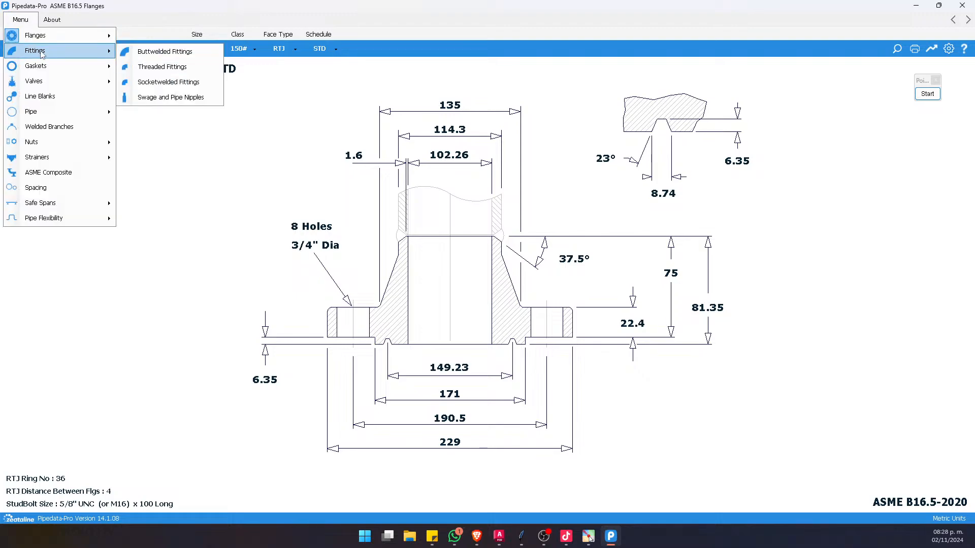
mouse_move(39, 35)
left_click(172, 51)
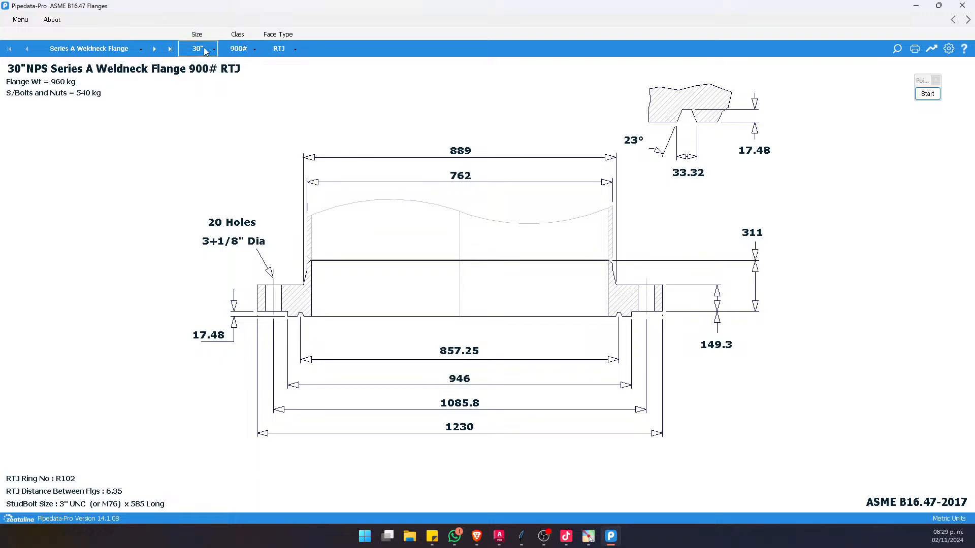
left_click(252, 52)
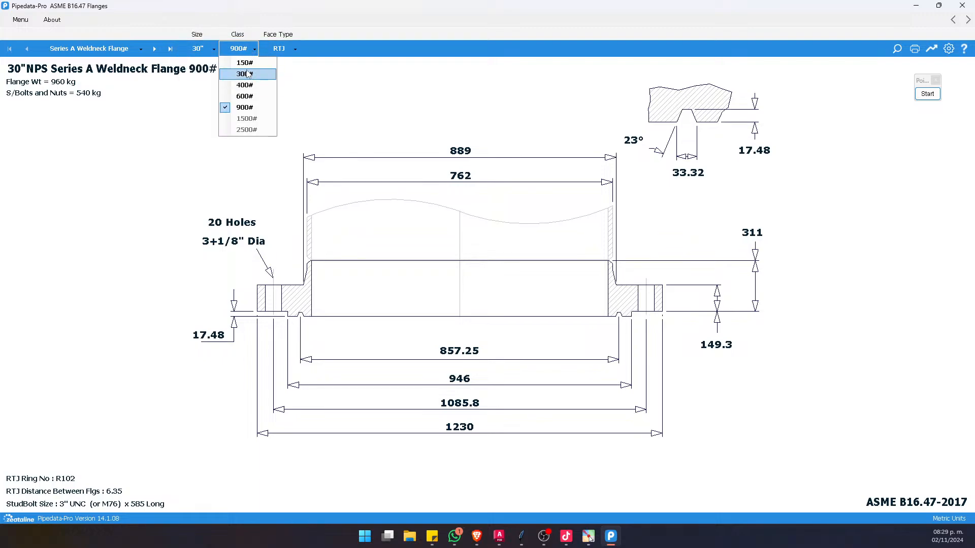
left_click(249, 96)
left_click(278, 49)
left_click(282, 65)
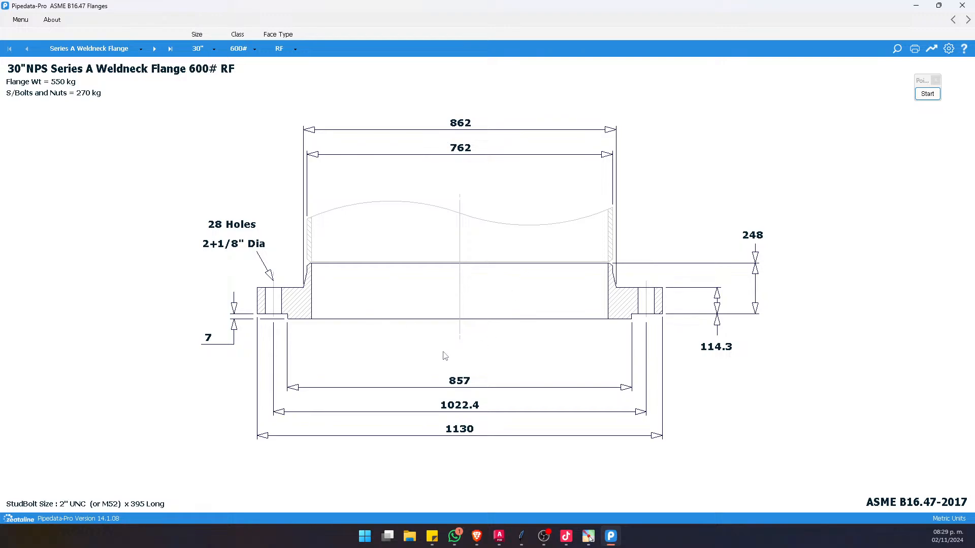
Step: Switch the general units to U.S. Customary Units and return to AutoCAD Plant 3D
left_click(948, 48)
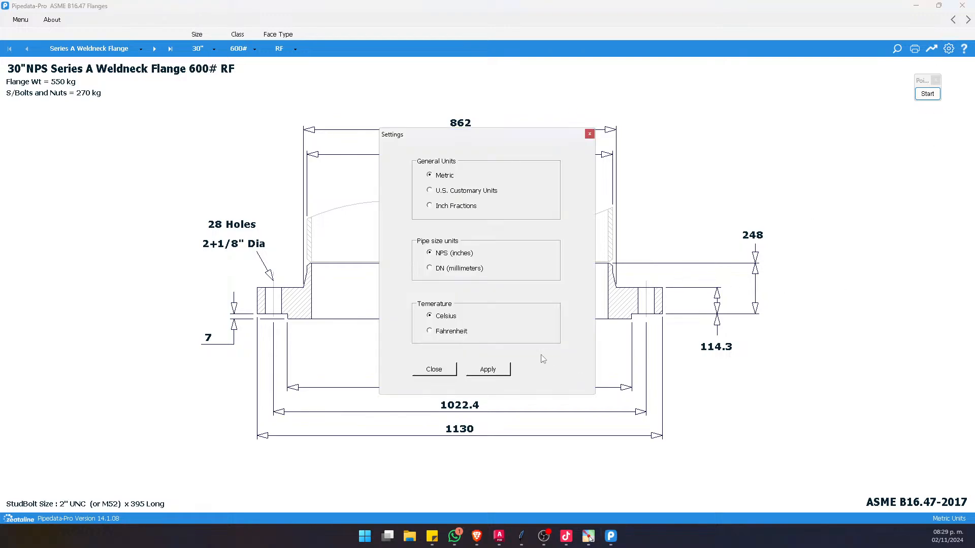
left_click(456, 193)
left_click(504, 370)
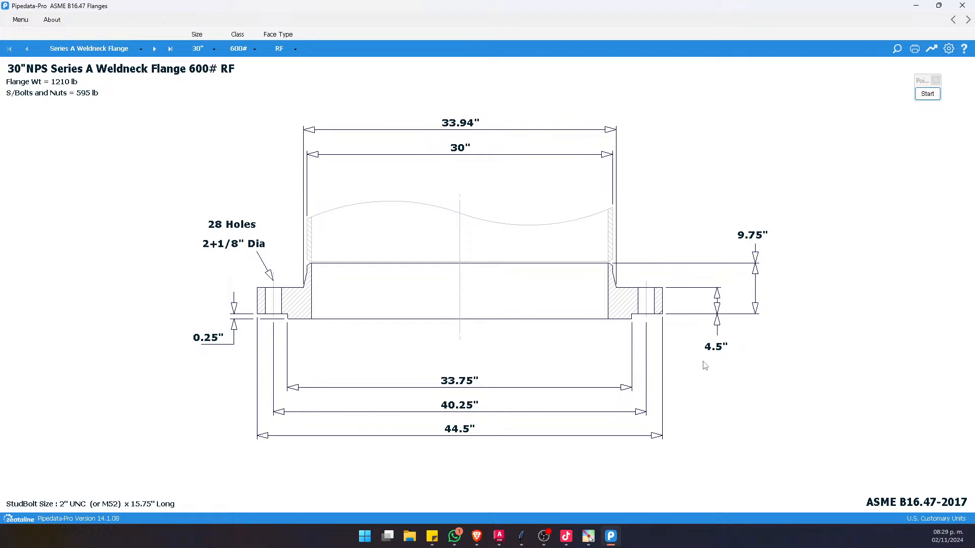
left_click(915, 6)
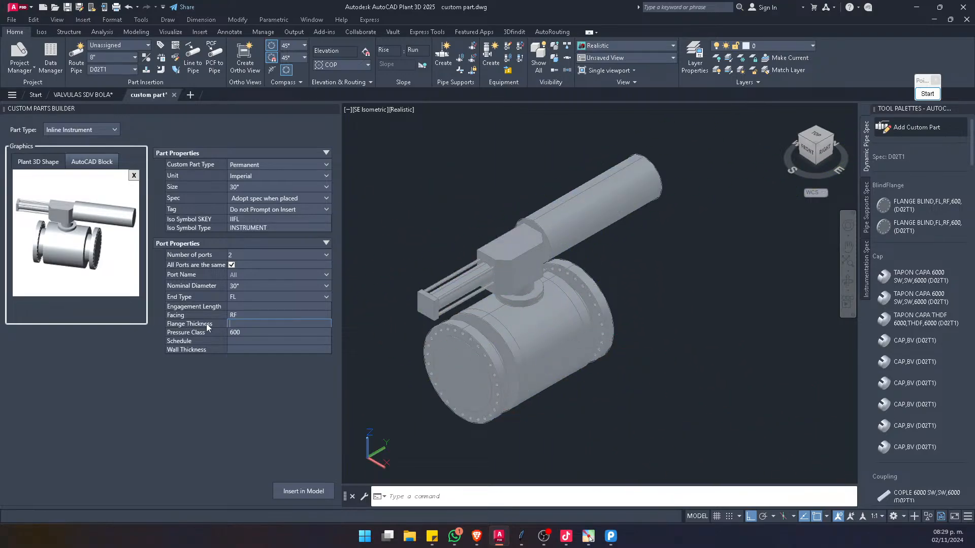
Step: Set the flange thickness of the ports to 4.75 and insert the custom valve part in the model beside the original block
type("4.75")
left_click(303, 491)
scroll(487, 350, "down", 3)
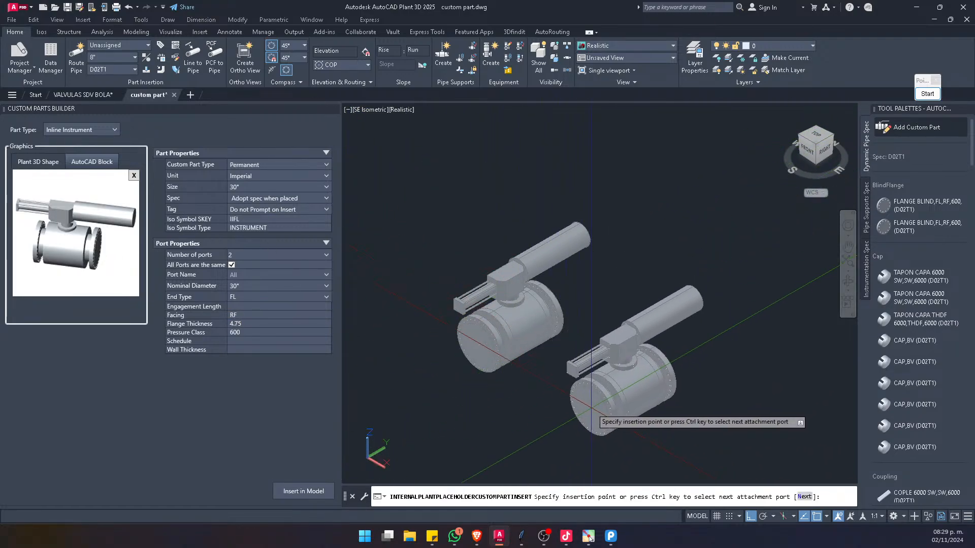
left_click(590, 408)
left_click(650, 428)
key("Escape")
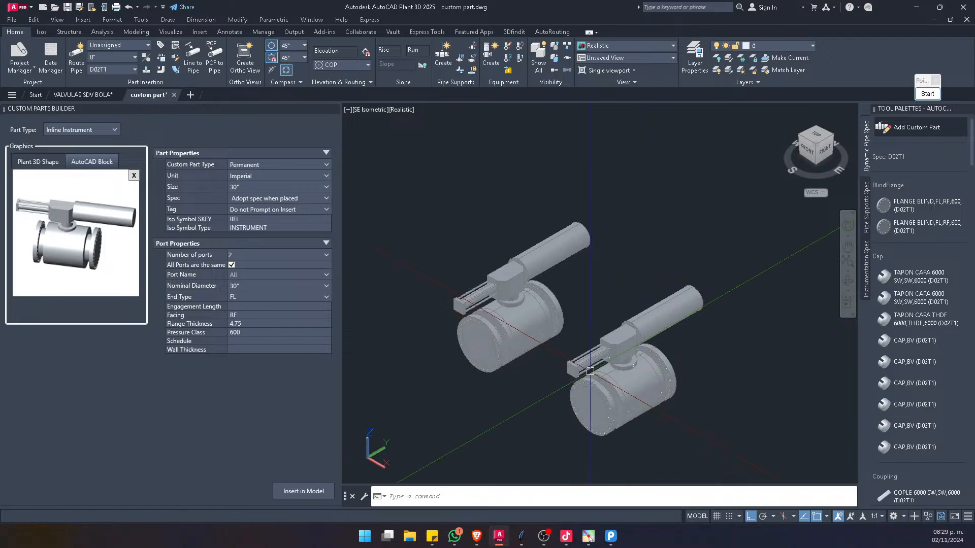
Step: Delete the original valve block from the model, keeping the inserted custom part
left_click(489, 292)
scroll(488, 292, "up", 5)
scroll(488, 291, "down", 6)
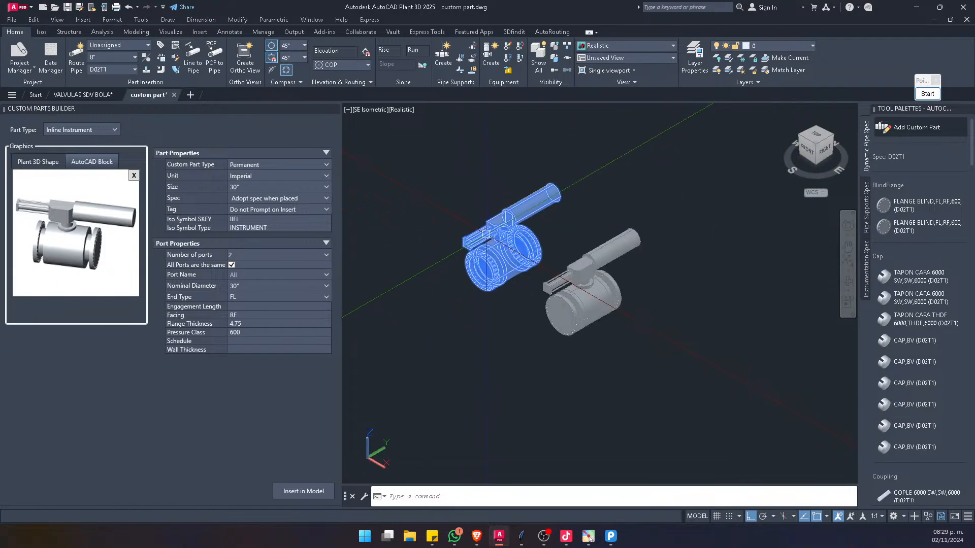
key("Delete")
Step: Route a straight 30" pipe outward from the front port of the custom valve
scroll(592, 297, "up", 3)
left_click(592, 299)
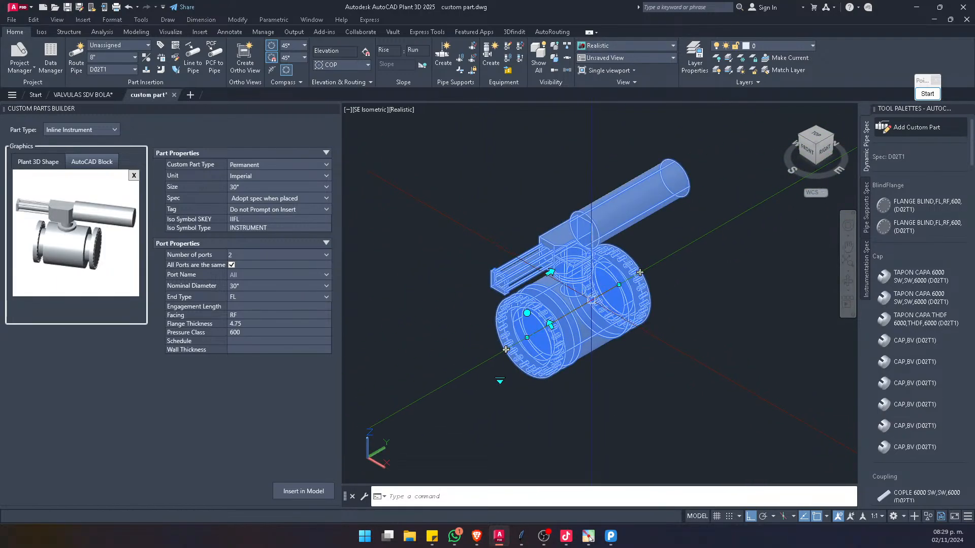
left_click(506, 349)
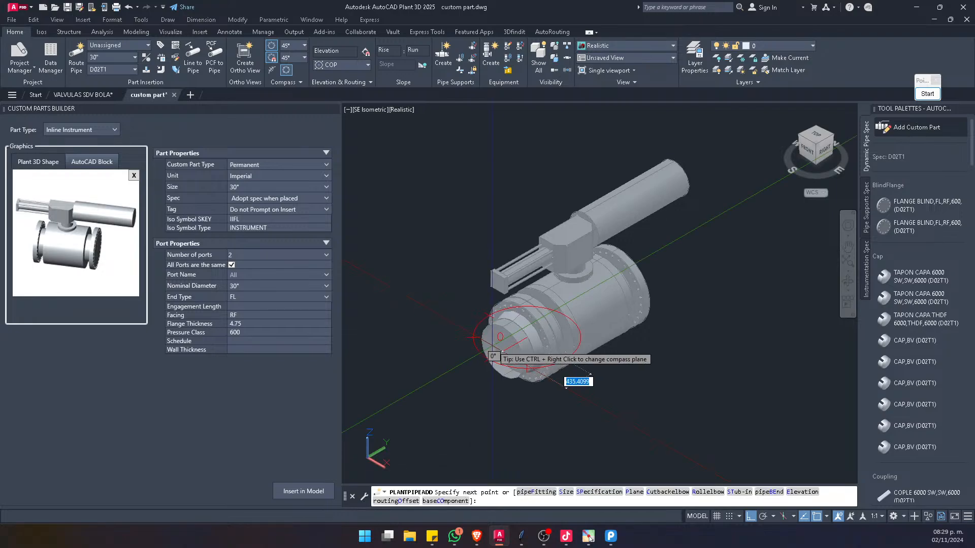
left_click(405, 407)
key("Return")
Step: Route a 30" pipe from the valve's rear port and turn it upward into a vertical run
left_click(640, 272)
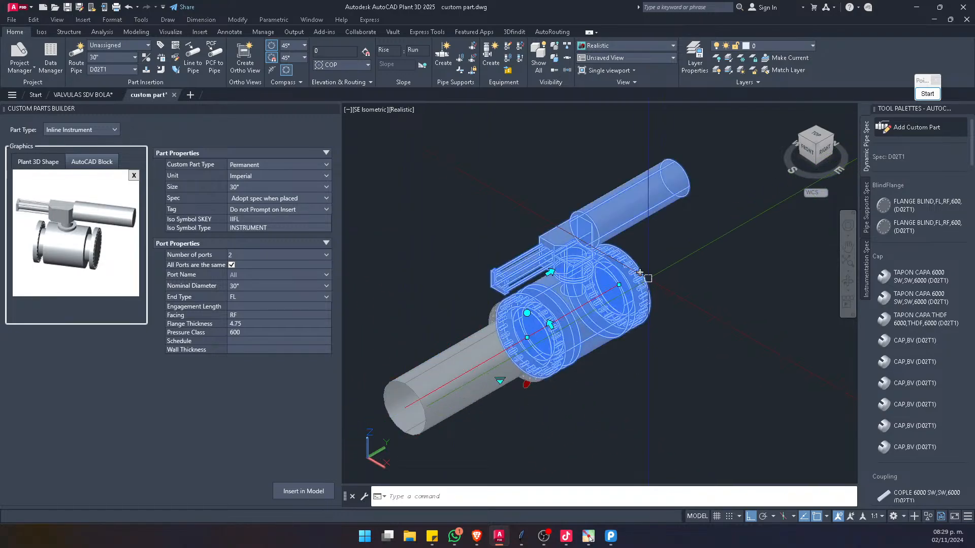
left_click(640, 273)
scroll(639, 273, "down", 5)
middle_click_drag(660, 264, 670, 206, "shift")
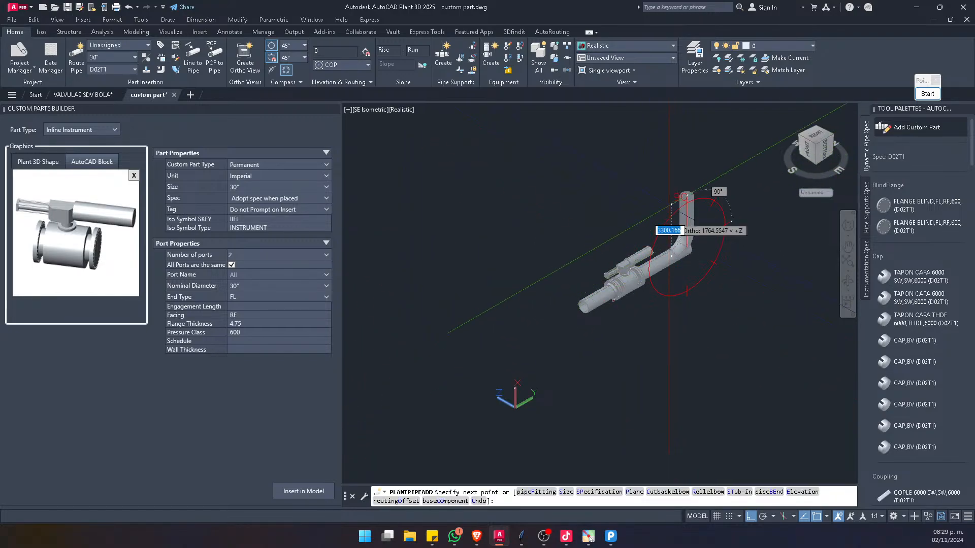
left_click(669, 161)
key("Return")
Step: Extend the front pipe through an elbow into a horizontal run, and close the Custom Parts Builder
scroll(606, 313, "up", 3)
left_click(595, 306)
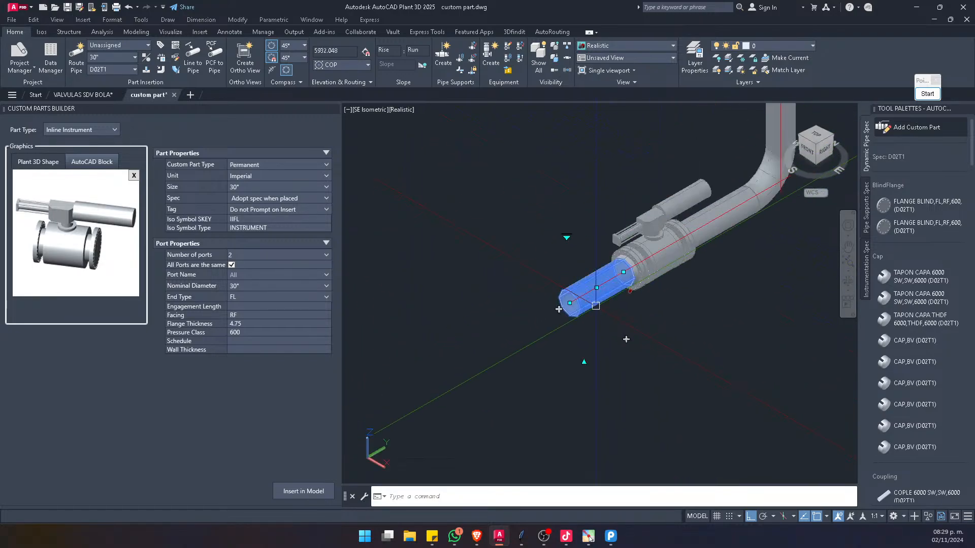
left_click(559, 309)
left_click(435, 224)
key("Return")
middle_click_drag(579, 245, 551, 361)
scroll(558, 330, "down", 3)
scroll(576, 320, "up", 3)
scroll(515, 298, "down", 4)
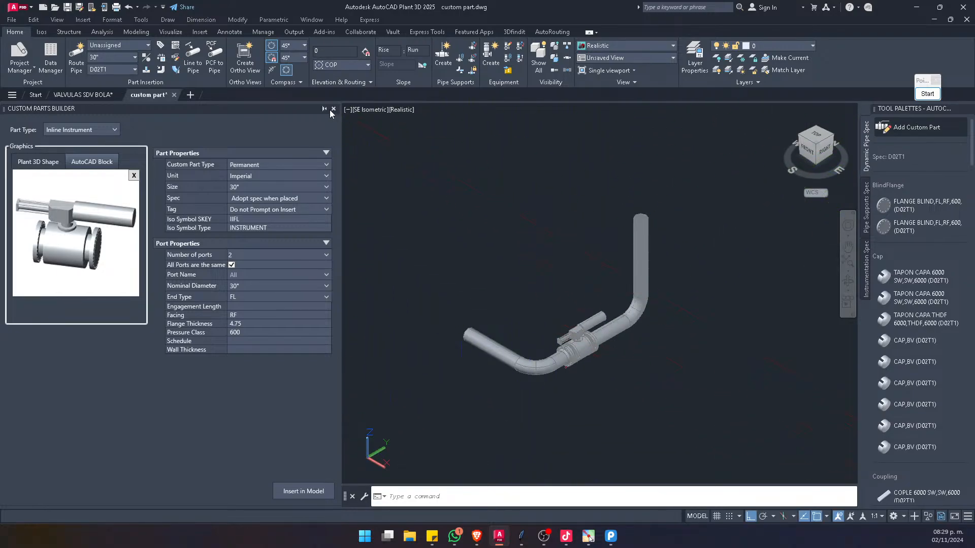
left_click(333, 110)
Step: Examine the inserted custom valve and its flanged connections to the pipes on both sides
scroll(420, 374, "up", 3)
scroll(393, 235, "up", 2)
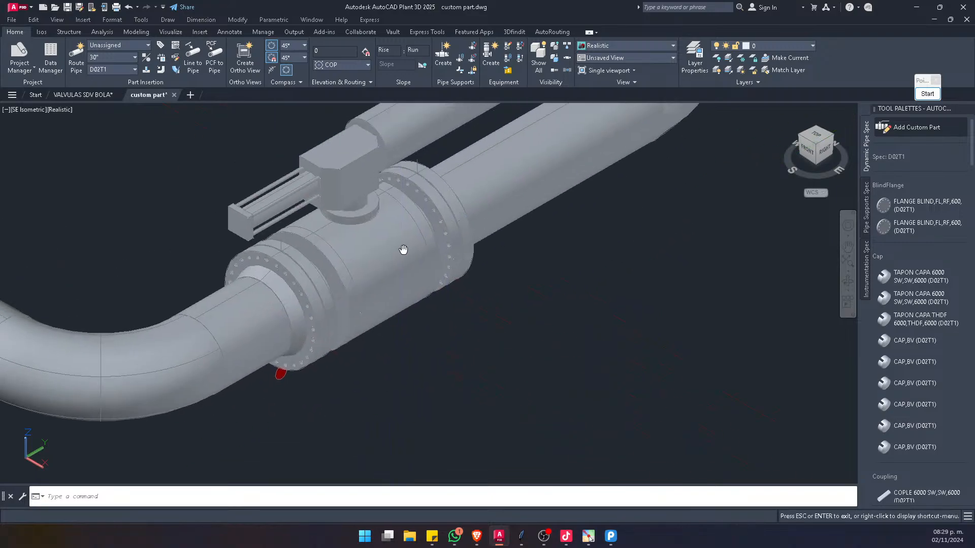
scroll(478, 329, "down", 1)
scroll(490, 274, "down", 1)
scroll(492, 255, "down", 1)
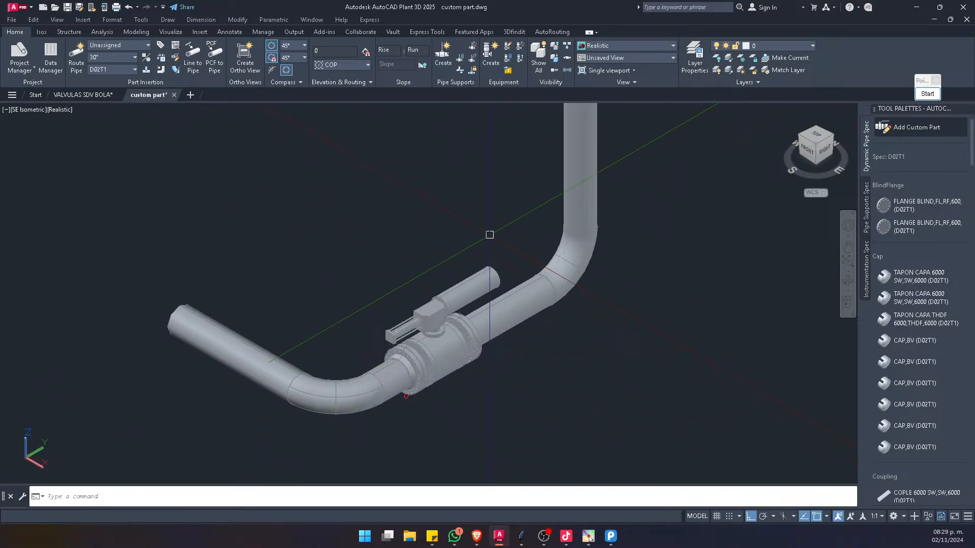
scroll(495, 219, "down", 1)
scroll(497, 205, "down", 1)
scroll(481, 243, "up", 2)
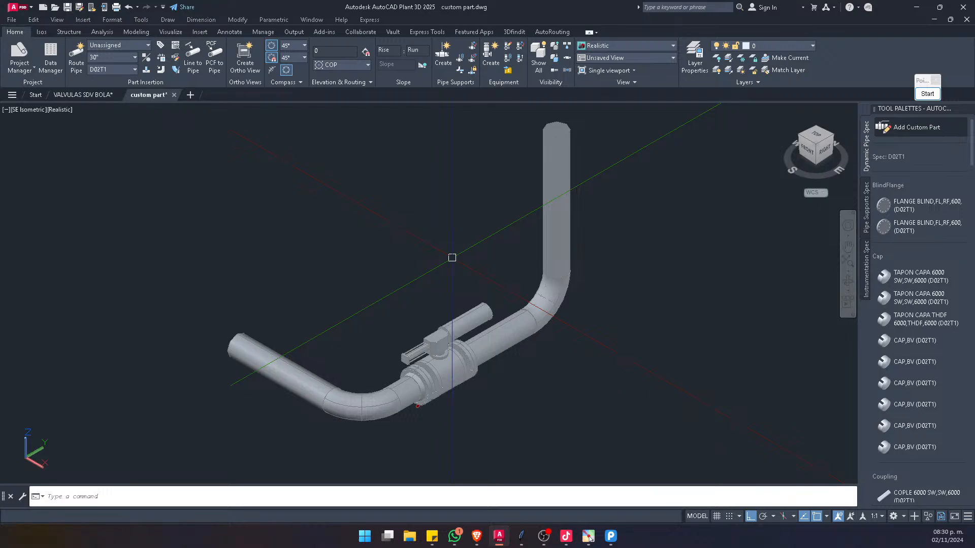
scroll(467, 353, "up", 4)
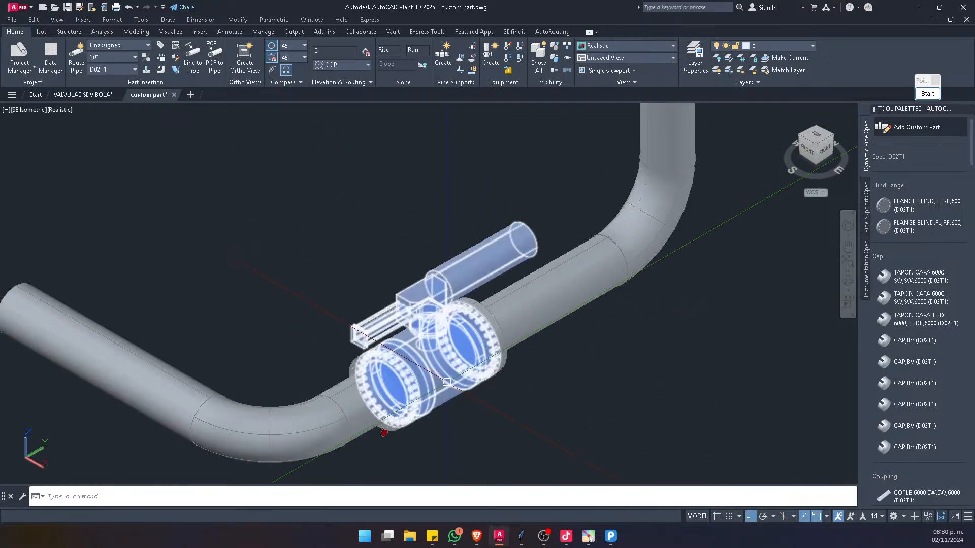
mouse_move(467, 354)
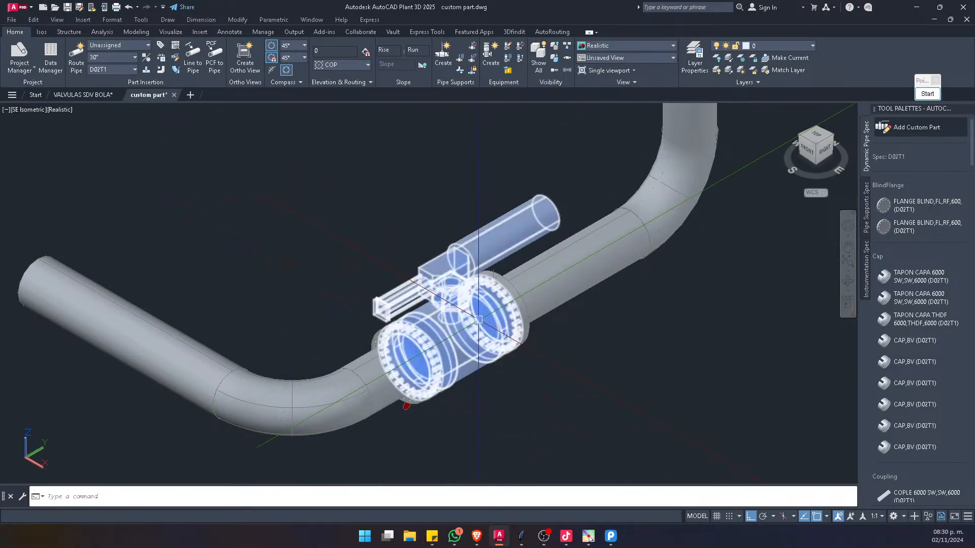
mouse_move(478, 320)
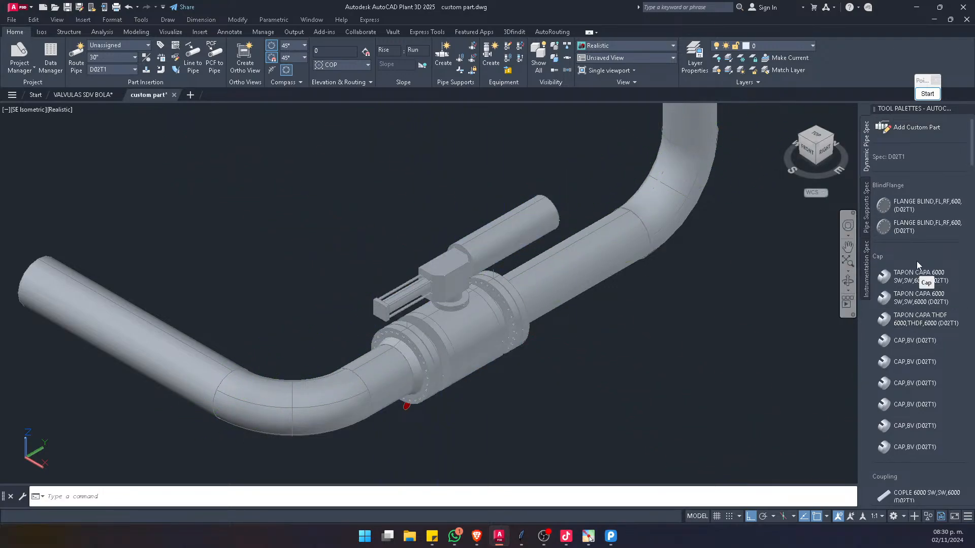
scroll(845, 326, "down", 8)
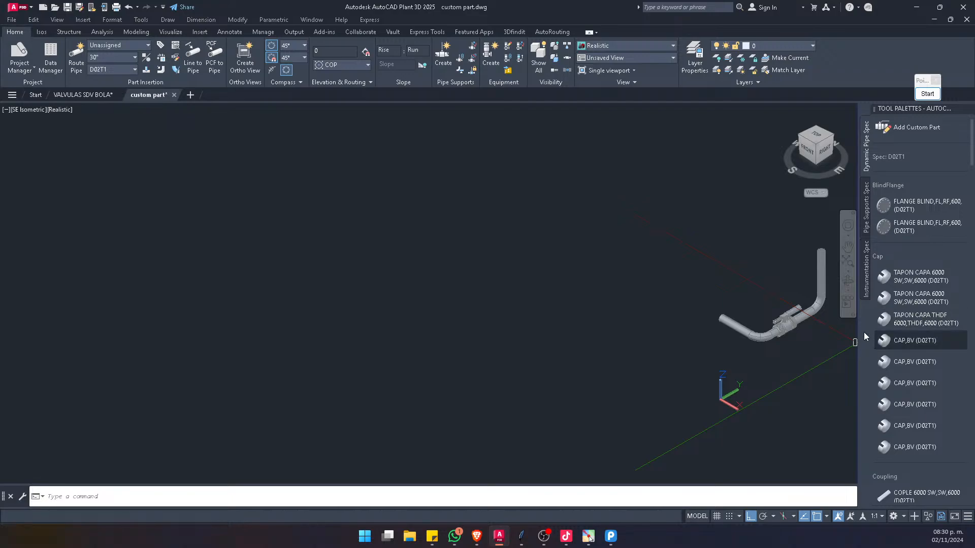
scroll(800, 322, "up", 5)
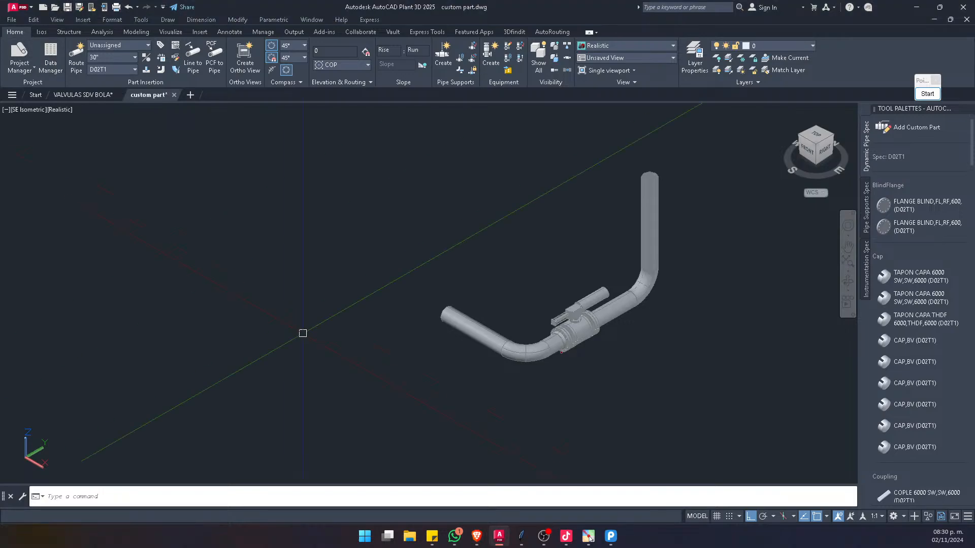
scroll(547, 363, "up", 8)
scroll(610, 242, "down", 8)
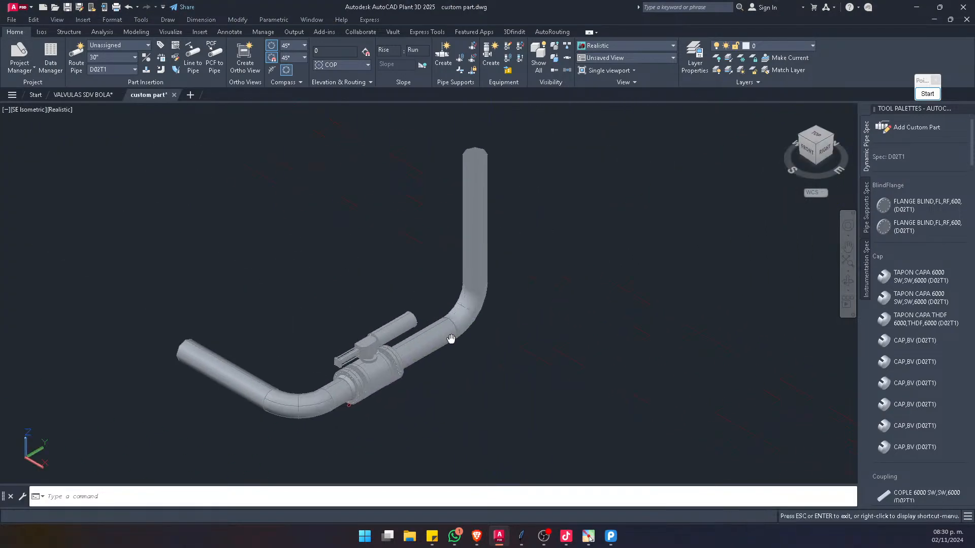
Step: Copy the custom valve above the pipe run and move the copy inline into the vertical pipe
left_click(368, 381)
left_click(366, 373)
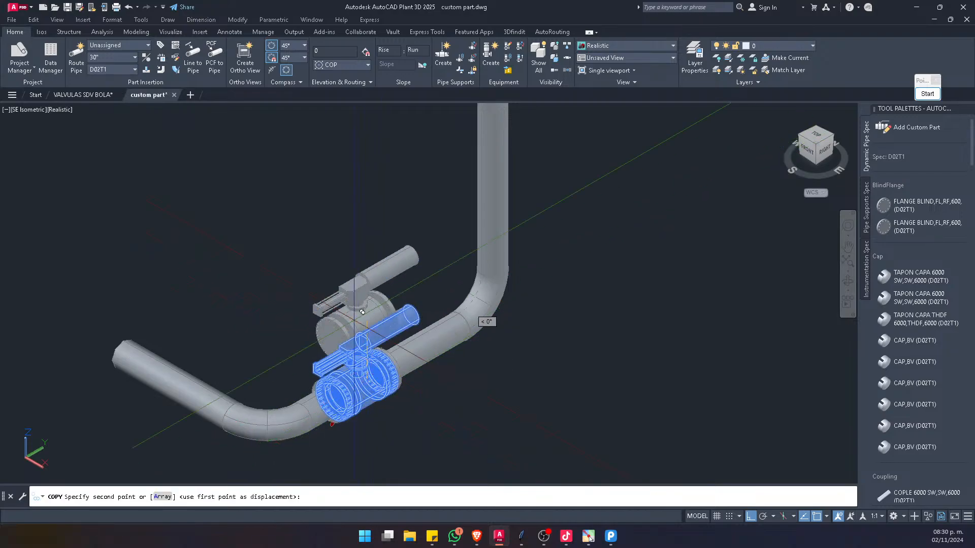
left_click(358, 201)
scroll(359, 198, "up", 5)
scroll(359, 198, "down", 6)
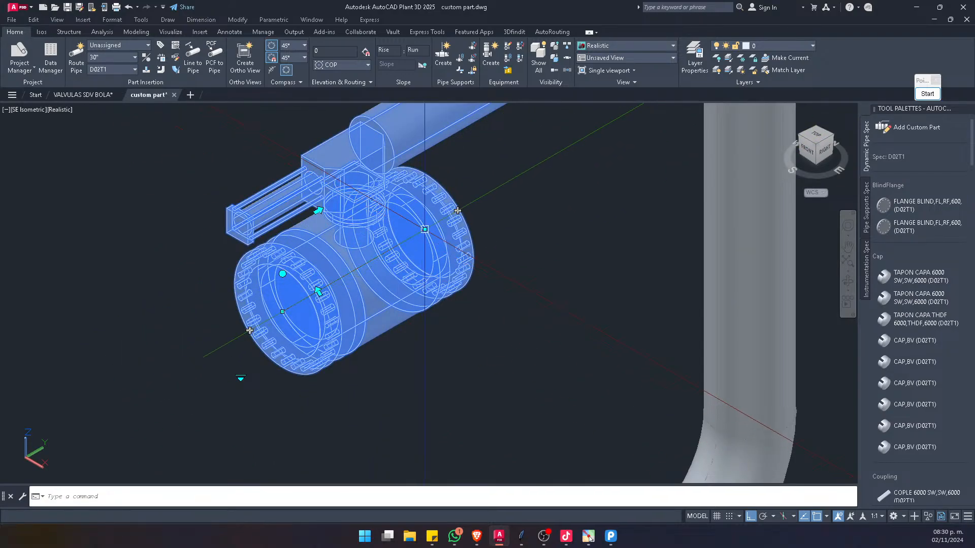
left_click(359, 198)
left_click(533, 243)
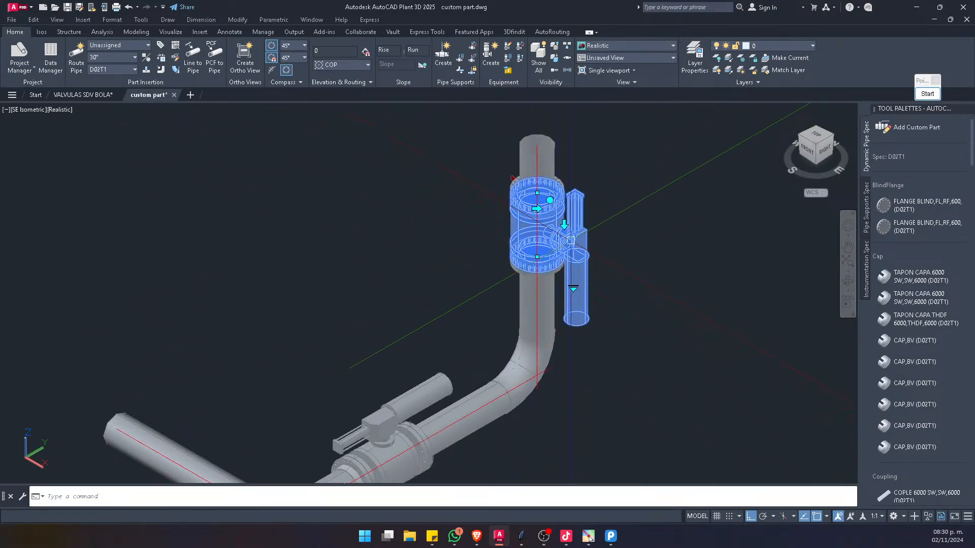
Step: Extend the top of the vertical pipe through an elbow into a horizontal run, ending with a second horizontal turn
scroll(478, 330, "up", 4)
scroll(478, 330, "down", 3)
middle_click_drag(516, 309, 515, 279, "shift")
left_click(540, 279)
left_click(531, 254)
left_click(595, 230)
scroll(595, 230, "down", 4)
scroll(553, 219, "up", 8)
left_click(604, 232)
left_click(634, 152)
key("Escape")
left_click(635, 155)
scroll(632, 172, "down", 5)
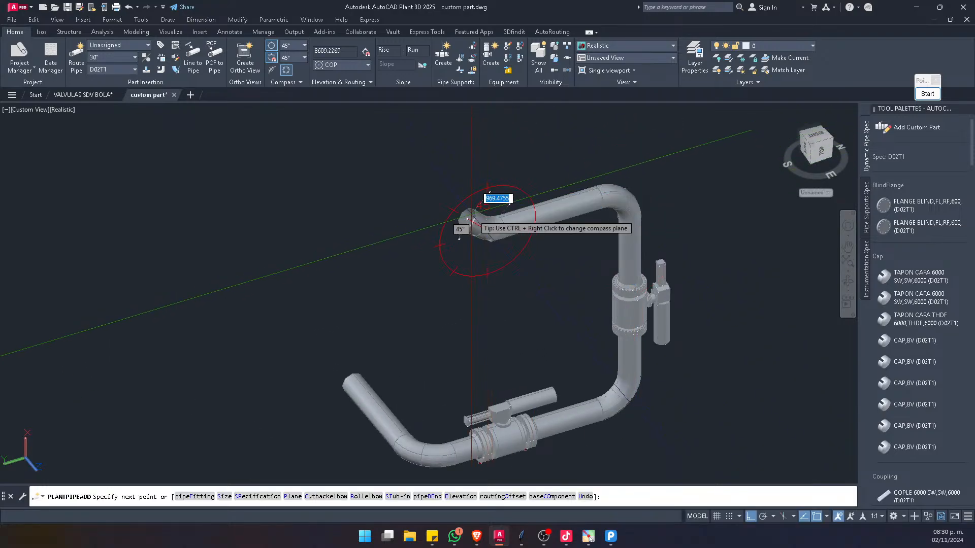
left_click(411, 173)
key("Return")
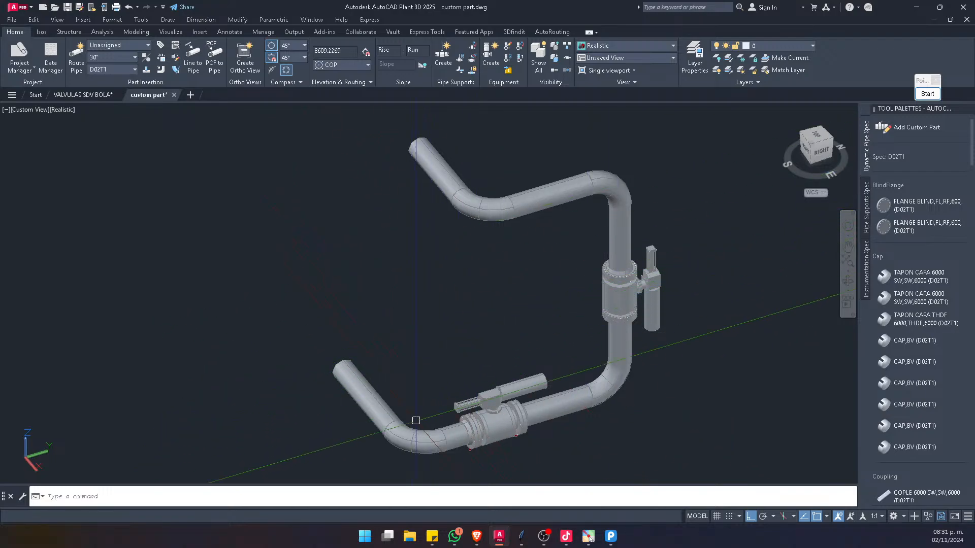
Step: Select the lower pipe run including its end pipe, elbow, flanges and the horizontal custom valve
middle_click_drag(469, 444, 476, 333)
scroll(476, 333, "down", 2)
scroll(477, 333, "up", 7)
scroll(533, 340, "down", 4)
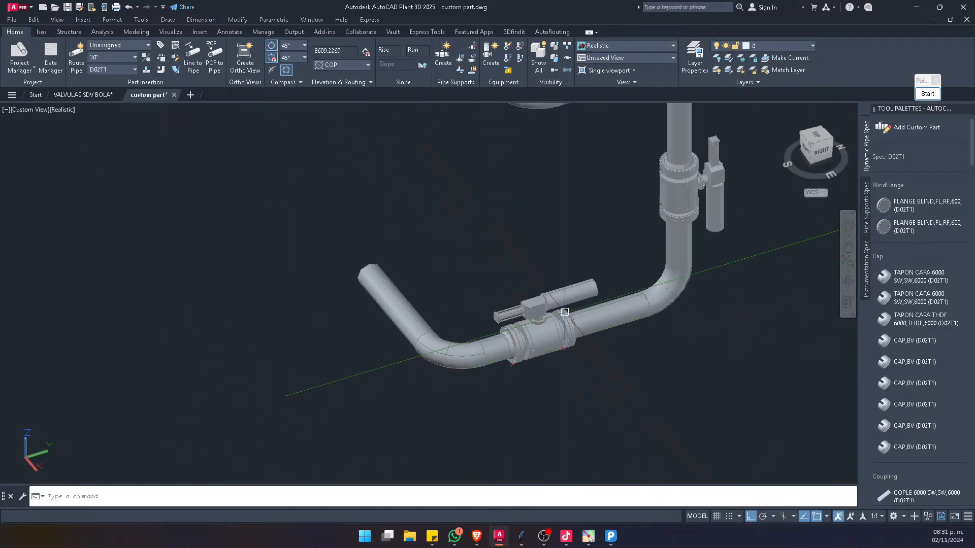
left_click(599, 208)
left_click(341, 418)
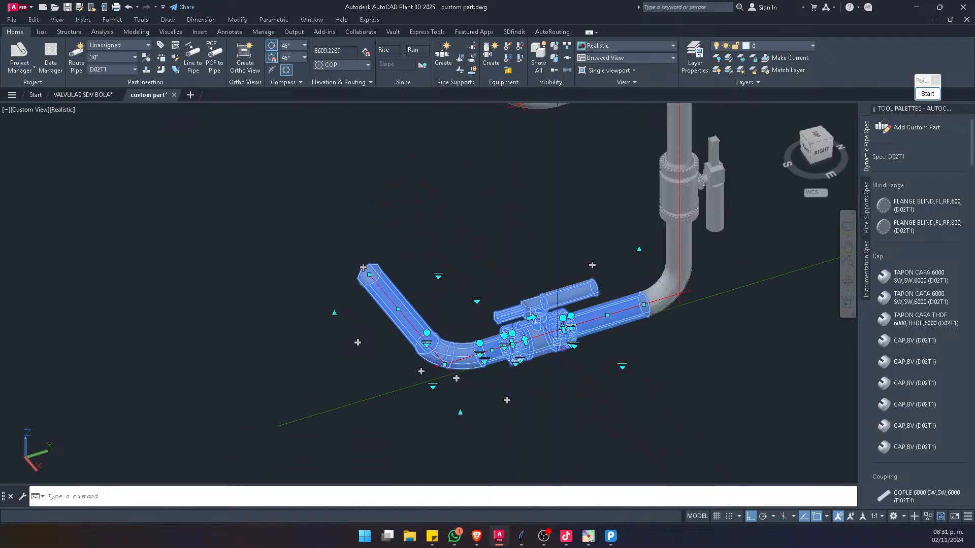
scroll(360, 339, "up", 5)
scroll(364, 336, "down", 4)
left_click(717, 152)
left_click(507, 384)
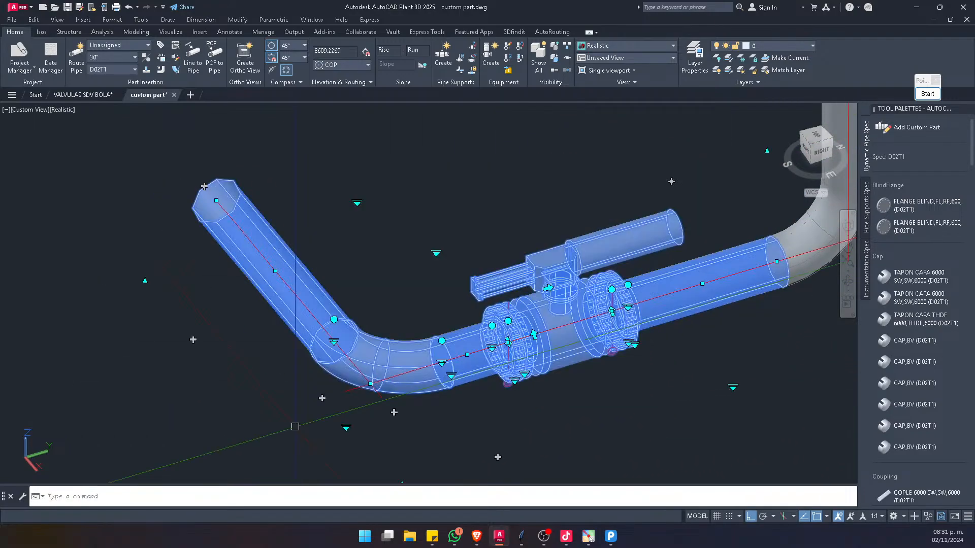
scroll(596, 302, "up", 2)
scroll(596, 302, "down", 2)
Step: Create a Quick Iso of the selected components in the Check_A2 style, keeping the default advanced options
left_click(41, 31)
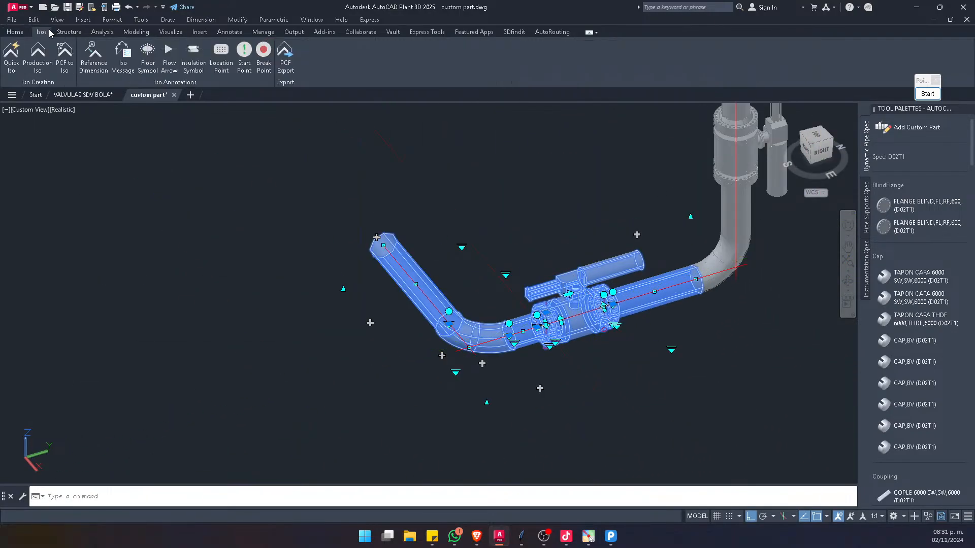
left_click(16, 45)
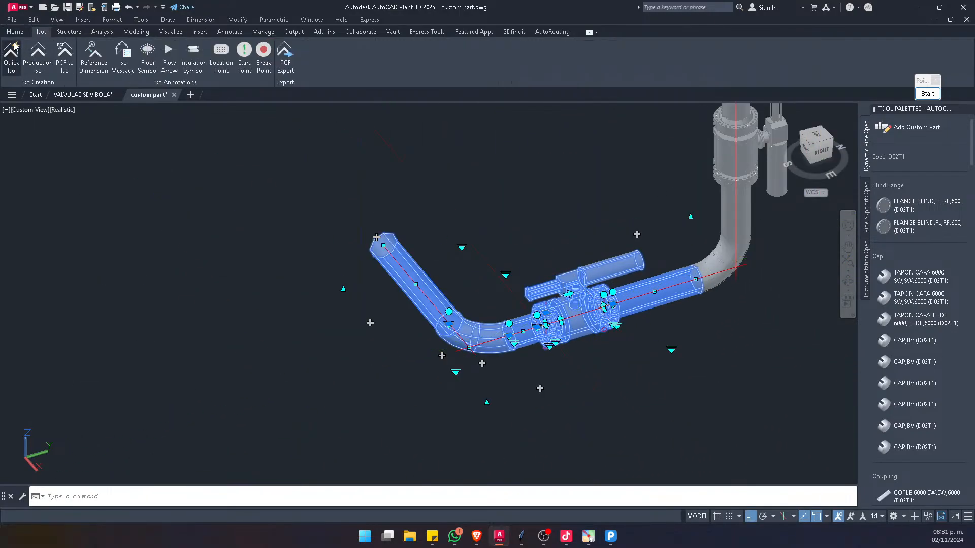
left_click(172, 143)
left_click(370, 322)
key("Return")
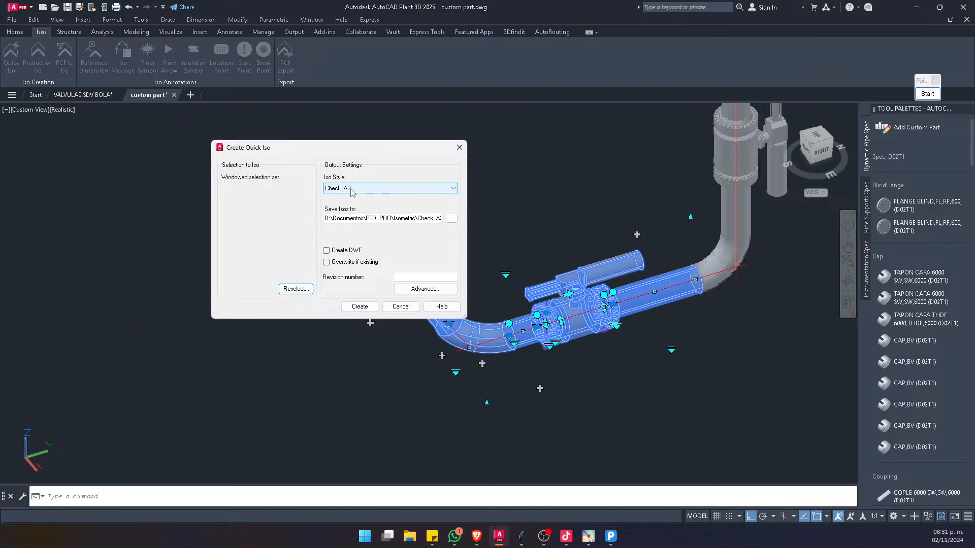
left_click(410, 287)
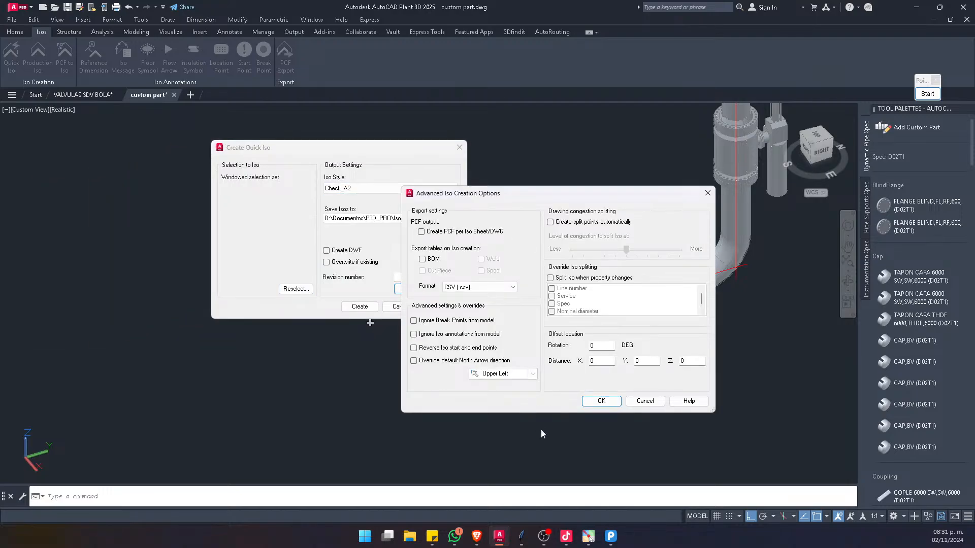
left_click(590, 402)
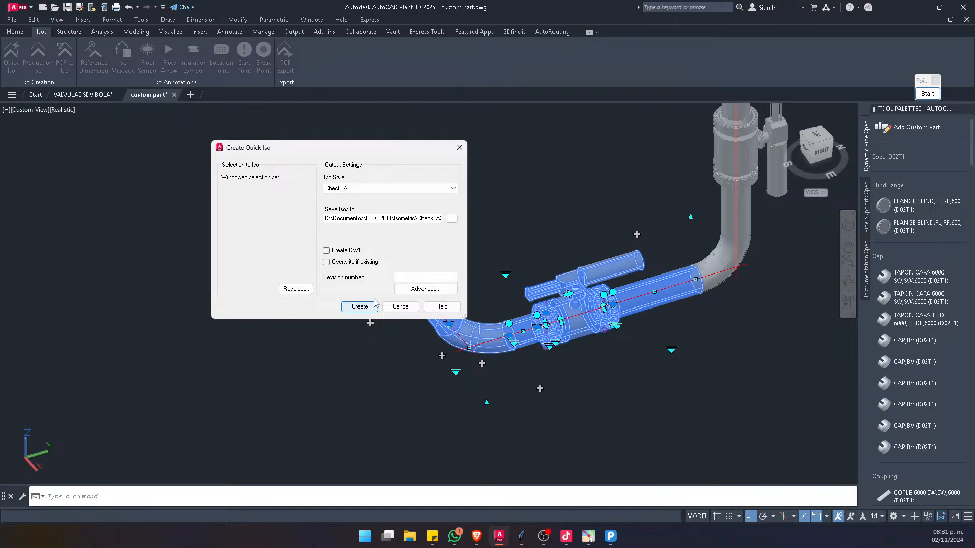
left_click(359, 307)
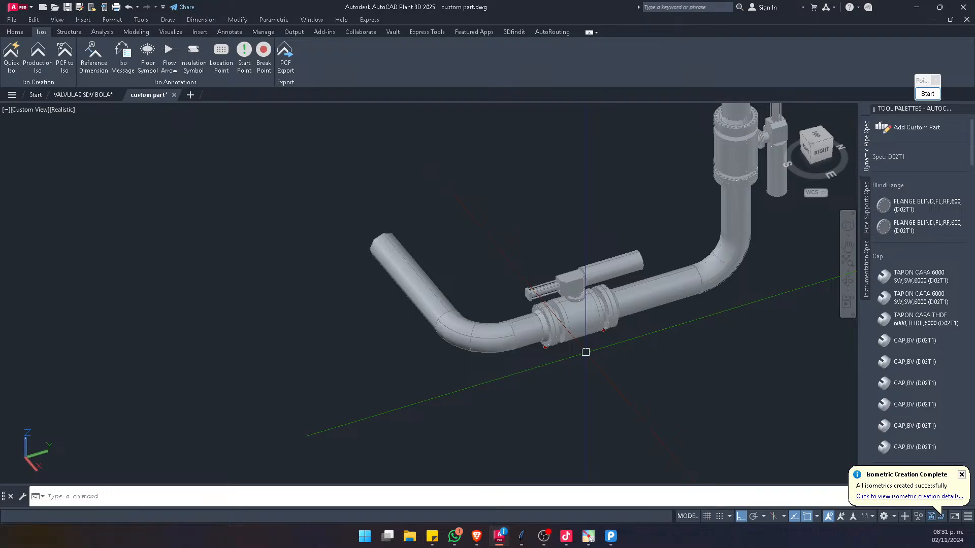
Step: Open the generated UserDefinedLine.dwg isometric from the isometric creation results
left_click(910, 496)
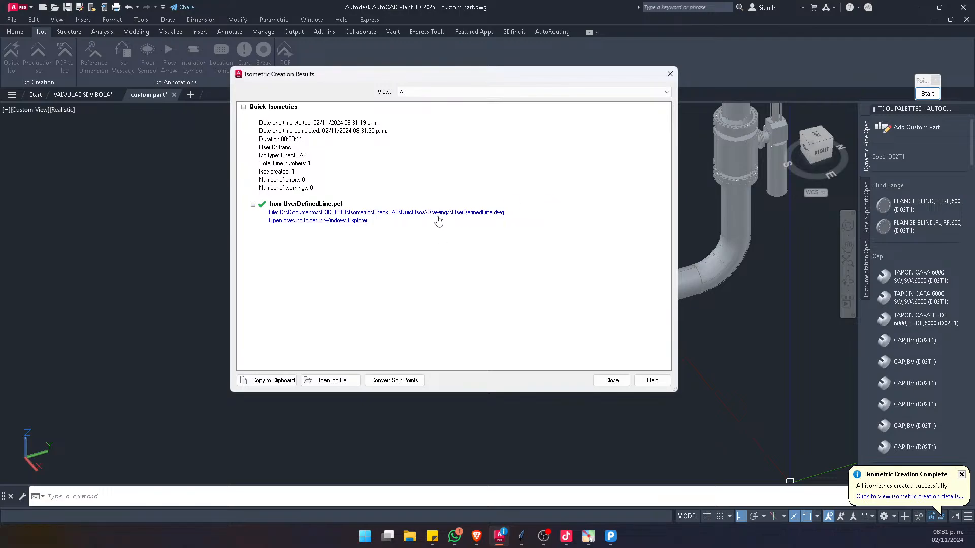
left_click(437, 214)
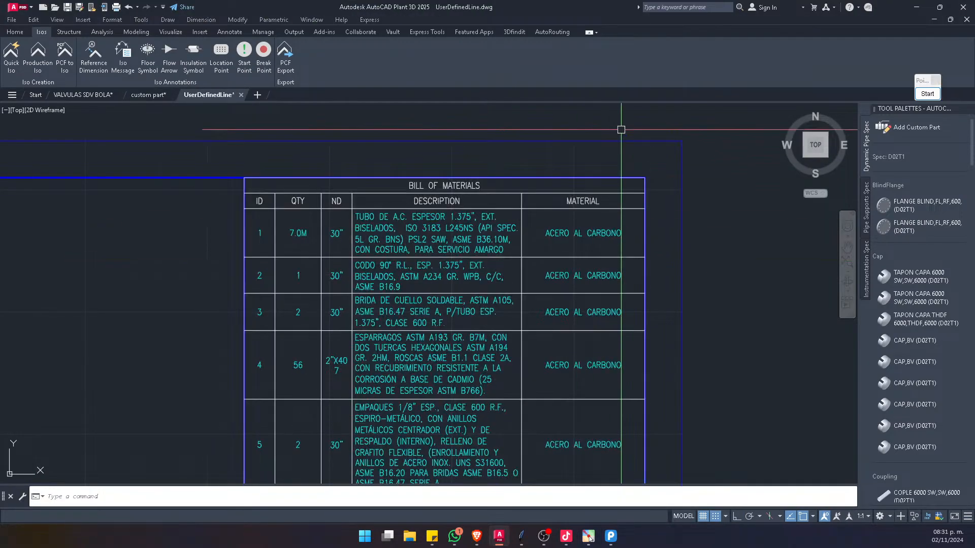
scroll(411, 282, "down", 4)
scroll(346, 275, "up", 10)
middle_click_drag(400, 354, 379, 328)
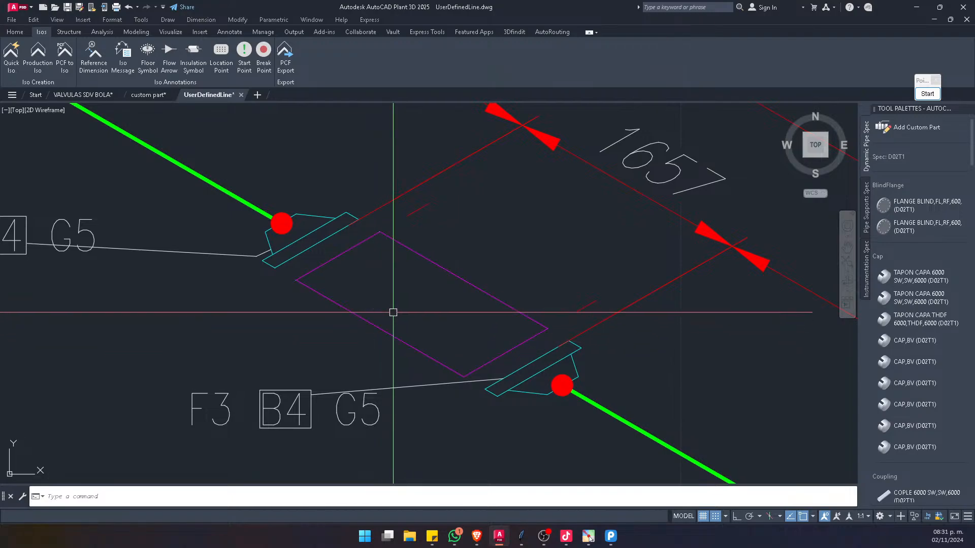
Step: Examine how the custom valve is symbolised between its flanges on the isometric, including its length dimension
scroll(387, 311, "down", 4)
scroll(380, 301, "up", 4)
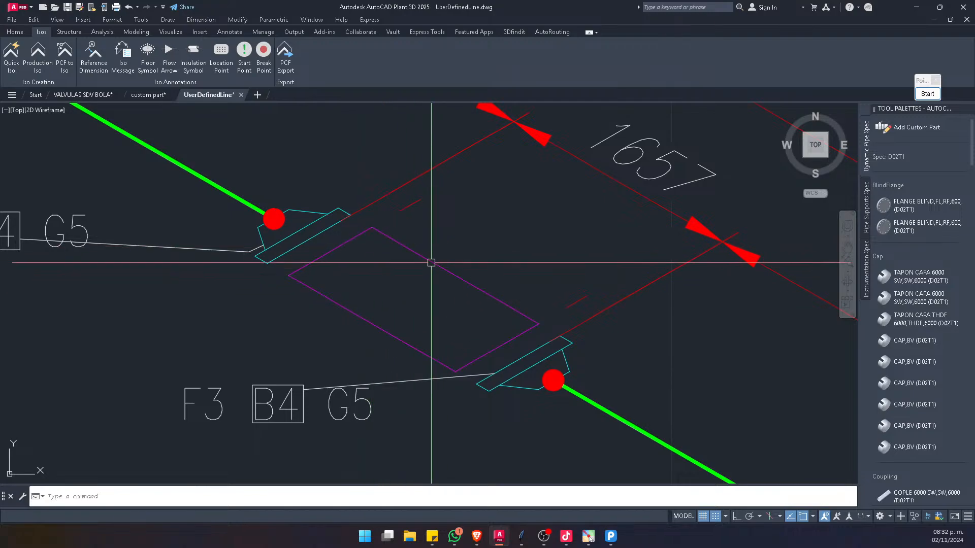
middle_click_drag(599, 200, 518, 244)
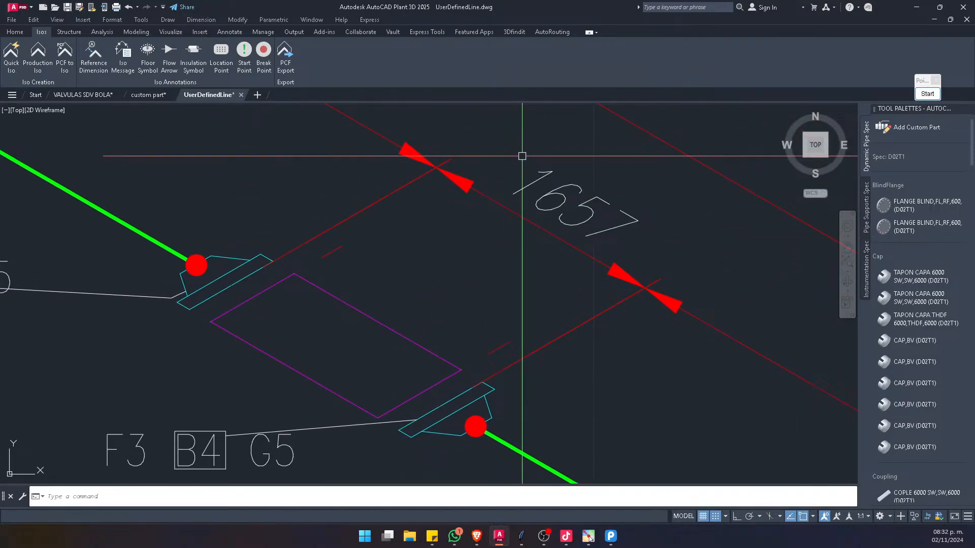
scroll(559, 184, "up", 4)
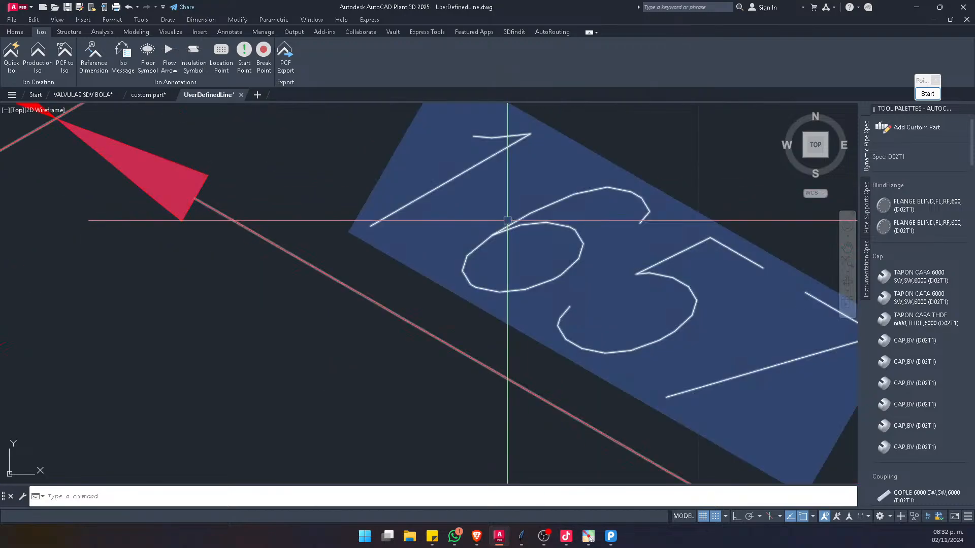
scroll(504, 219, "down", 6)
scroll(508, 228, "up", 4)
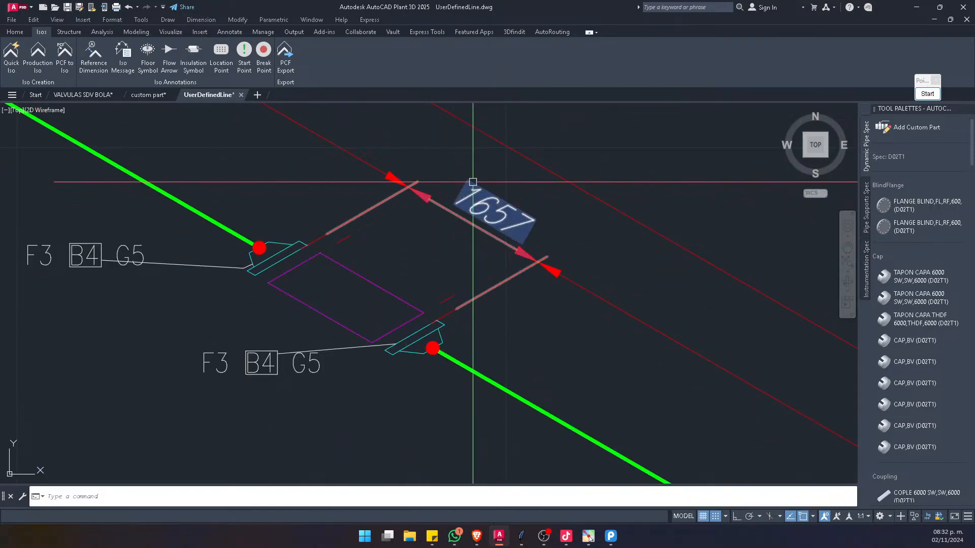
scroll(471, 229, "down", 2)
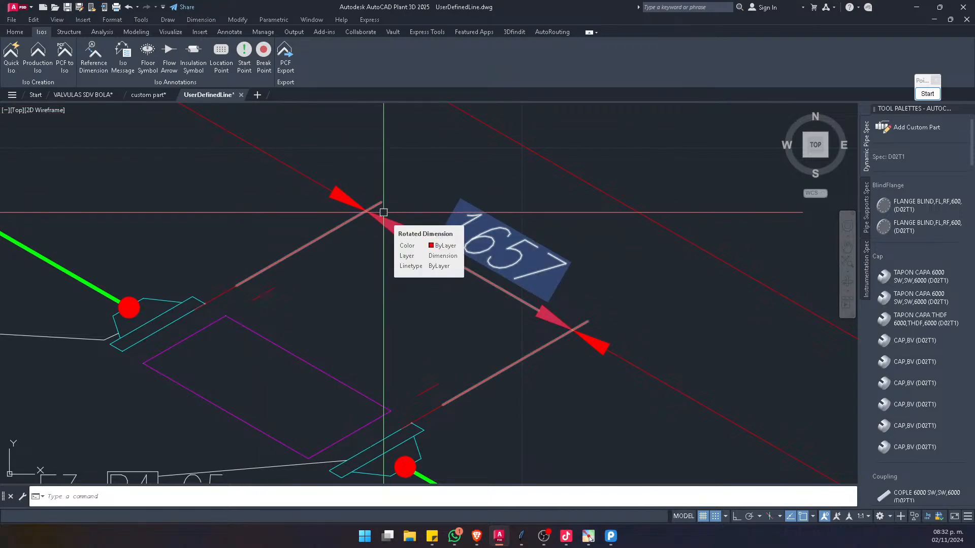
scroll(383, 212, "down", 5)
scroll(449, 214, "up", 2)
scroll(449, 214, "up", 10)
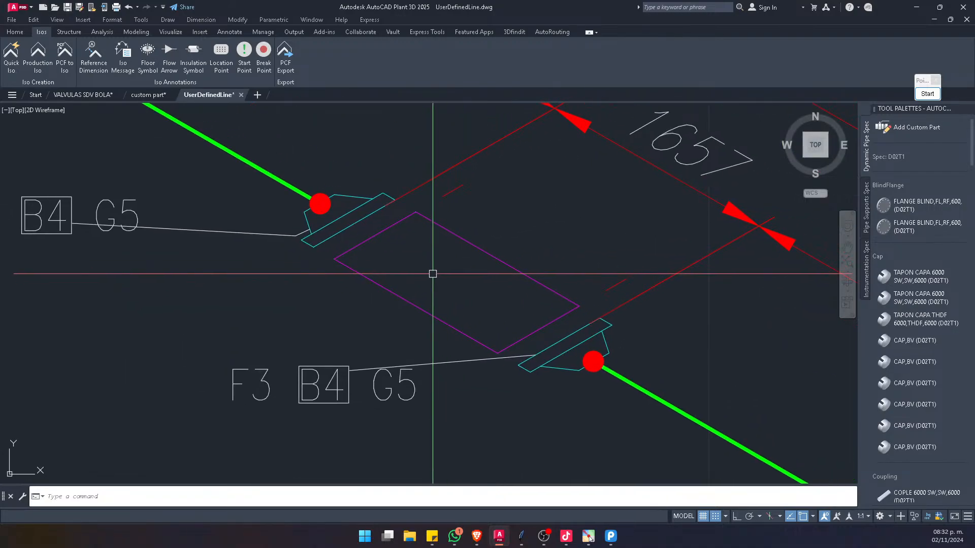
scroll(440, 254, "up", 2)
scroll(500, 229, "down", 5)
scroll(389, 271, "up", 2)
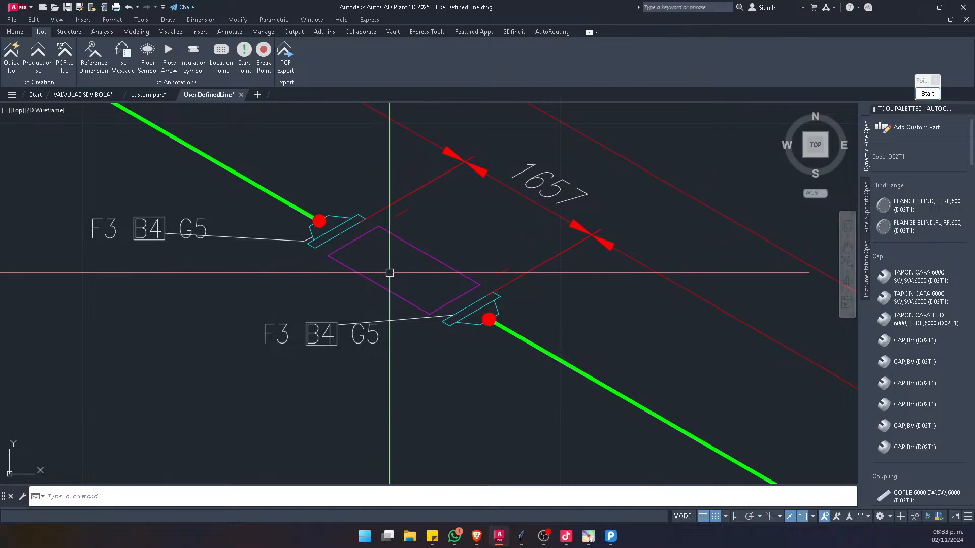
Step: Sketch a green valve symbol with actuator and arrow as a temporary screen annotation beside the custom component, and clear it
left_click(927, 94)
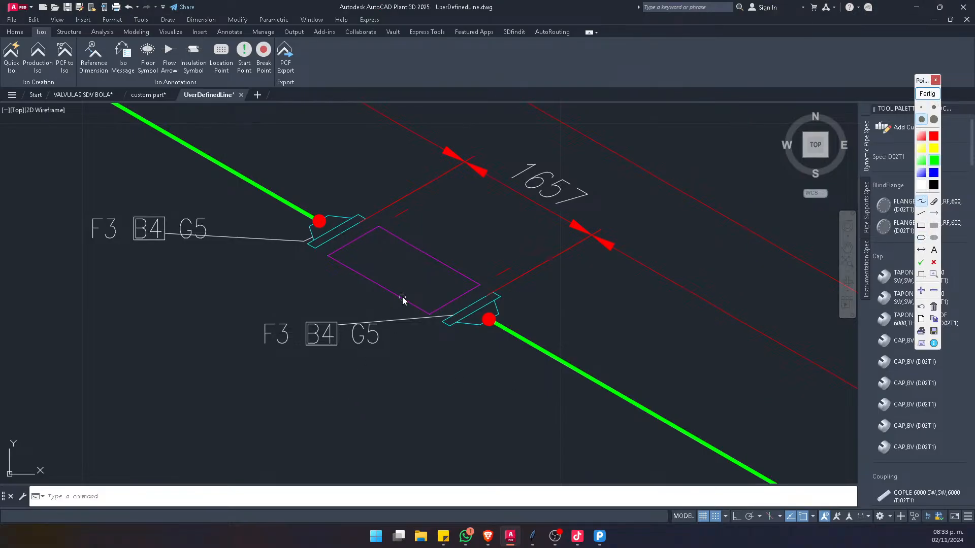
left_click_drag(251, 329, 310, 294)
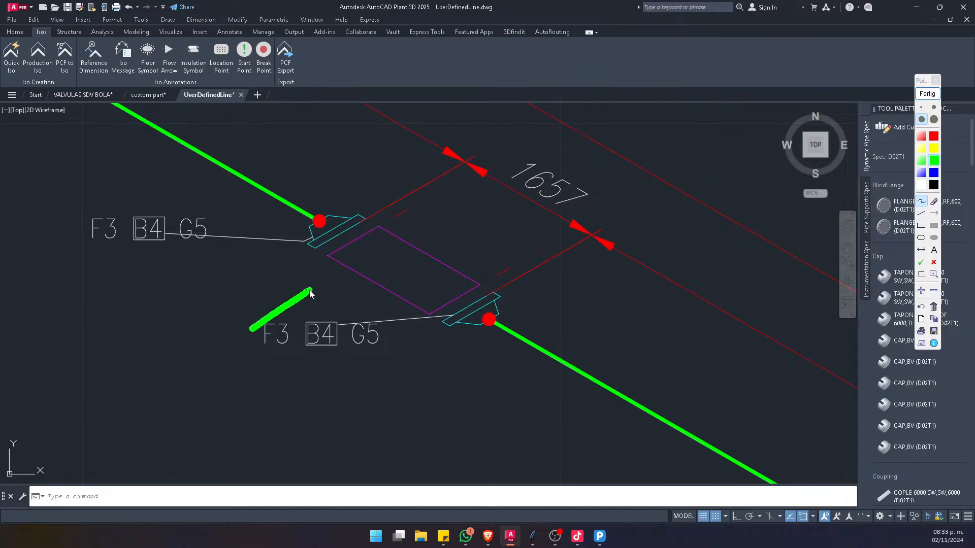
left_click_drag(349, 404, 398, 366)
left_click_drag(311, 289, 350, 404)
left_click_drag(253, 329, 390, 363)
mouse_move(291, 339)
left_mouse_down()
mouse_move(290, 350)
mouse_move(339, 370)
left_mouse_up()
mouse_move(308, 311)
left_mouse_down()
mouse_move(349, 358)
mouse_move(367, 307)
mouse_move(402, 306)
mouse_move(363, 268)
mouse_move(354, 287)
left_mouse_up()
mouse_move(373, 399)
left_mouse_down()
mouse_move(376, 408)
mouse_move(446, 352)
mouse_move(431, 331)
mouse_move(445, 313)
mouse_move(433, 327)
left_mouse_up()
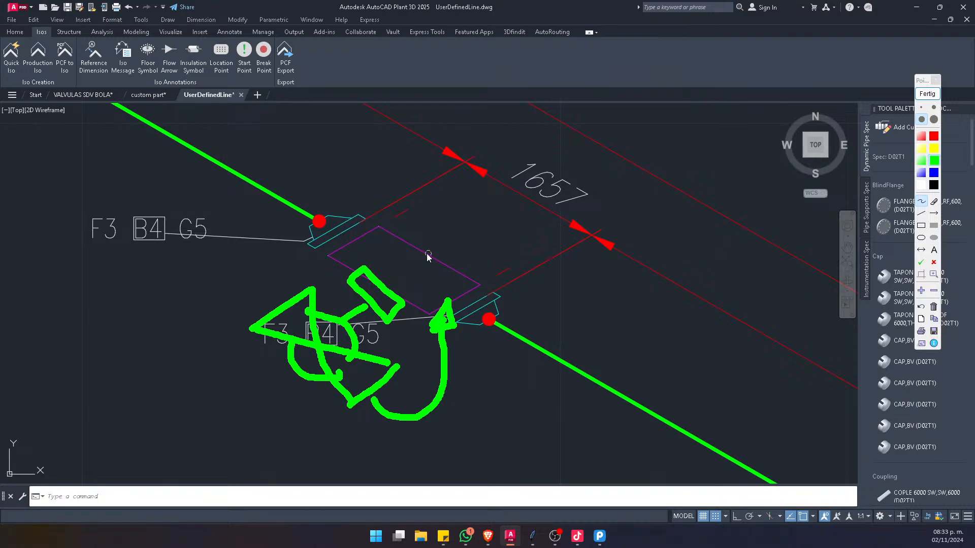
left_click(926, 95)
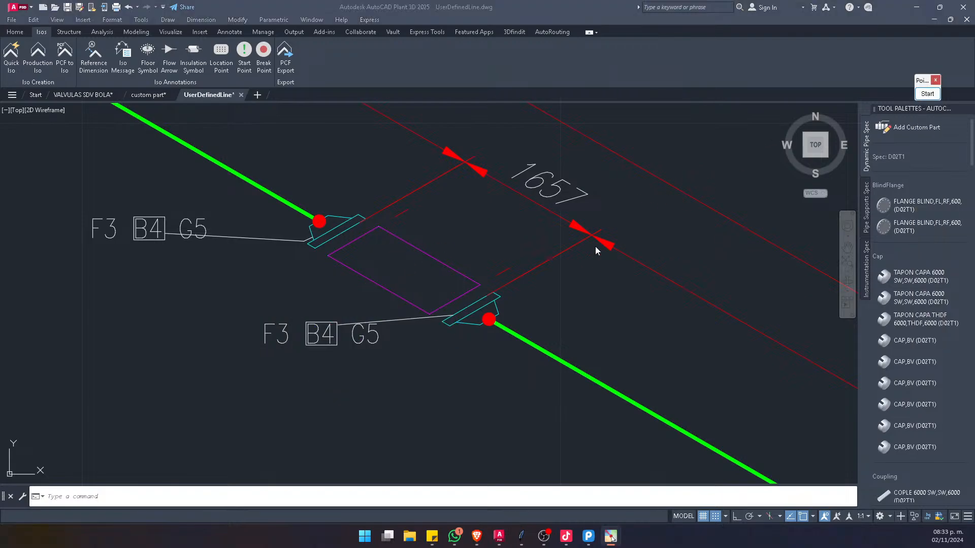
Step: Check the flange symbols on the isometric and read through the bill of materials for the custom valve
scroll(452, 277, "down", 6)
scroll(459, 247, "up", 10)
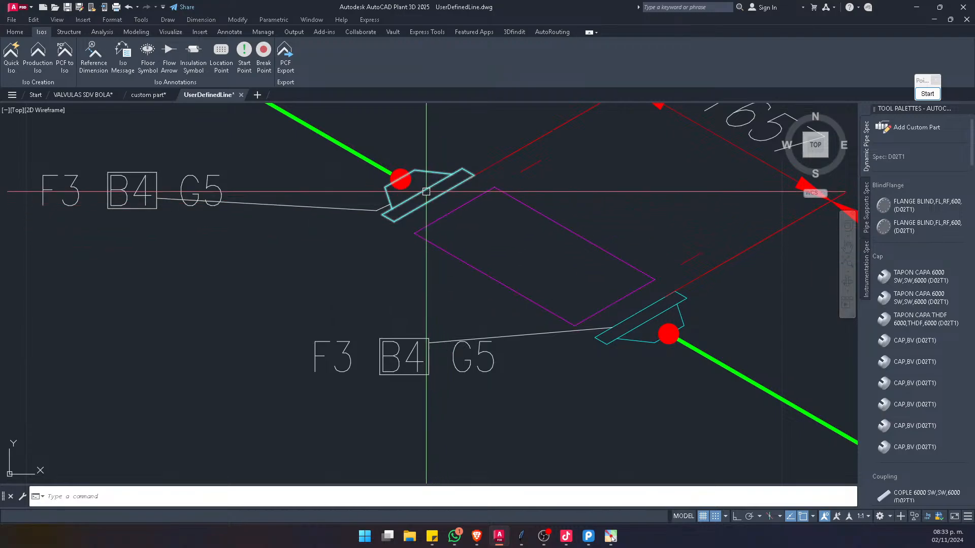
scroll(284, 238, "down", 8)
scroll(624, 146, "down", 2)
scroll(405, 300, "up", 10)
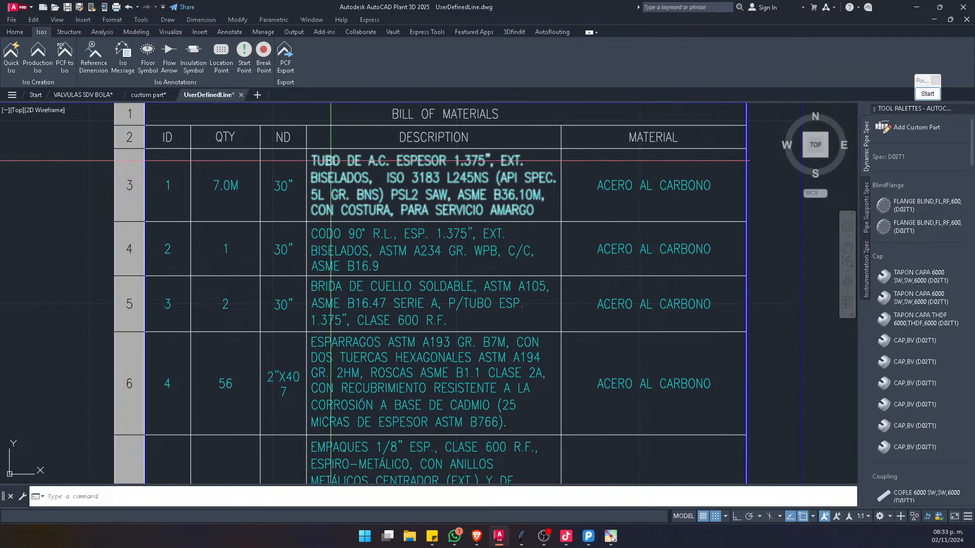
middle_click_drag(416, 313, 455, 157)
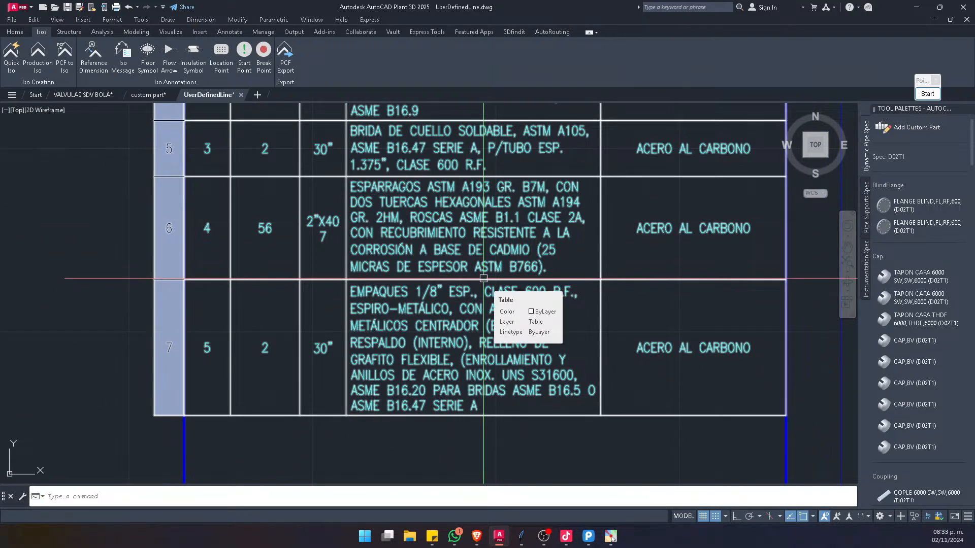
Step: Switch back to the custom part drawing showing the 3D pipe run with both valves
key("ctrl+Tab")
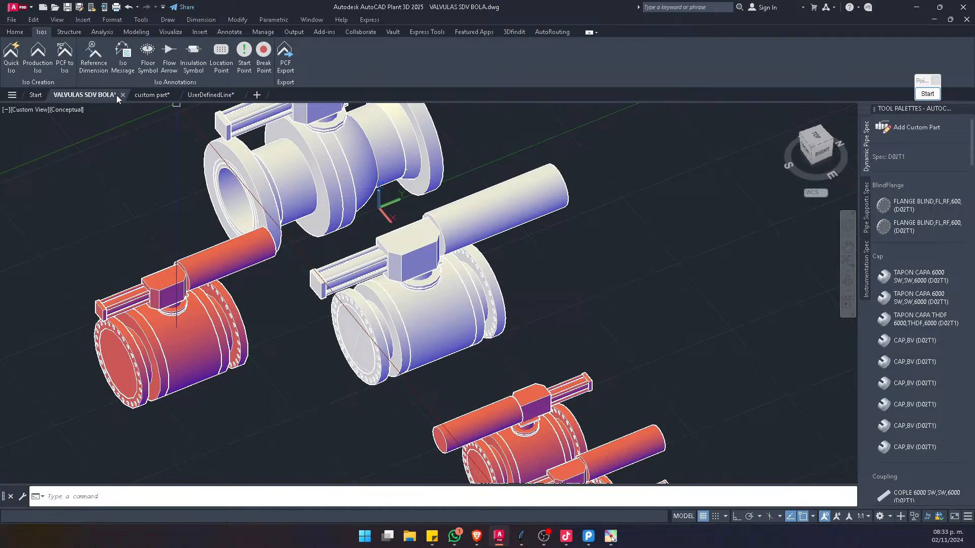
left_click(154, 94)
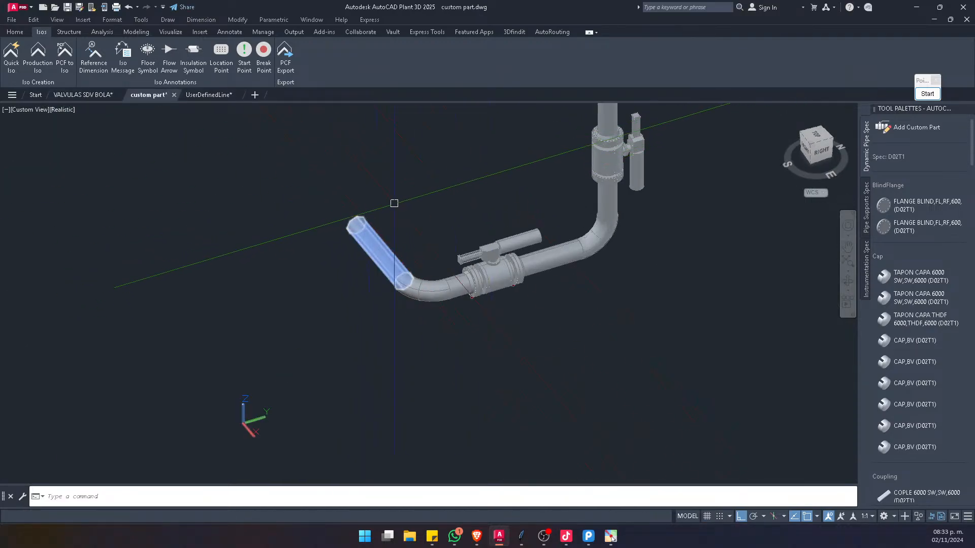
scroll(446, 289, "down", 3)
scroll(472, 318, "down", 4)
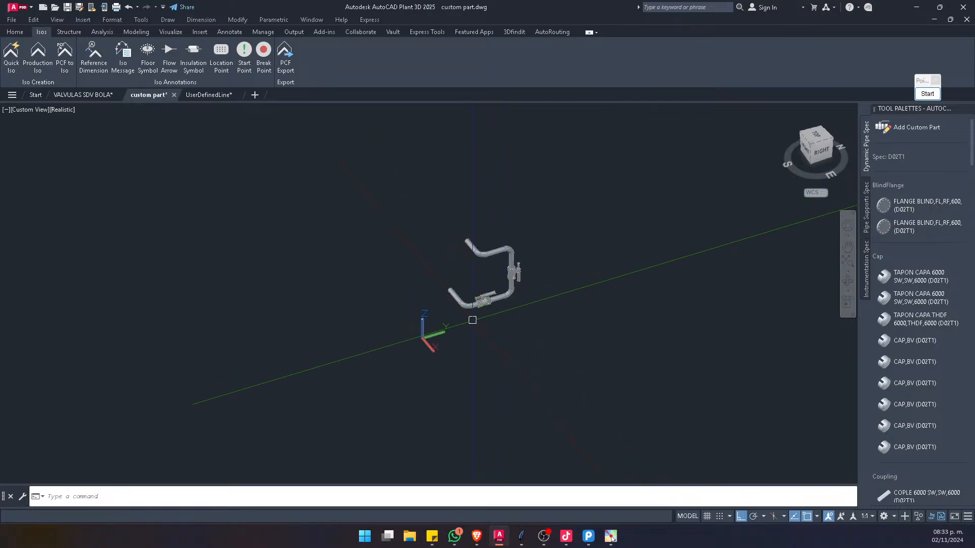
scroll(472, 318, "up", 3)
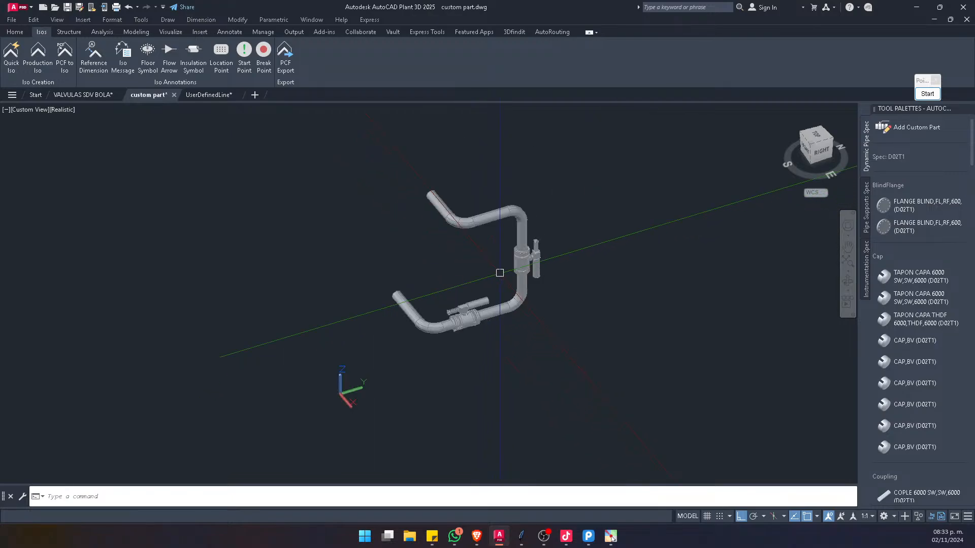
scroll(593, 172, "up", 2)
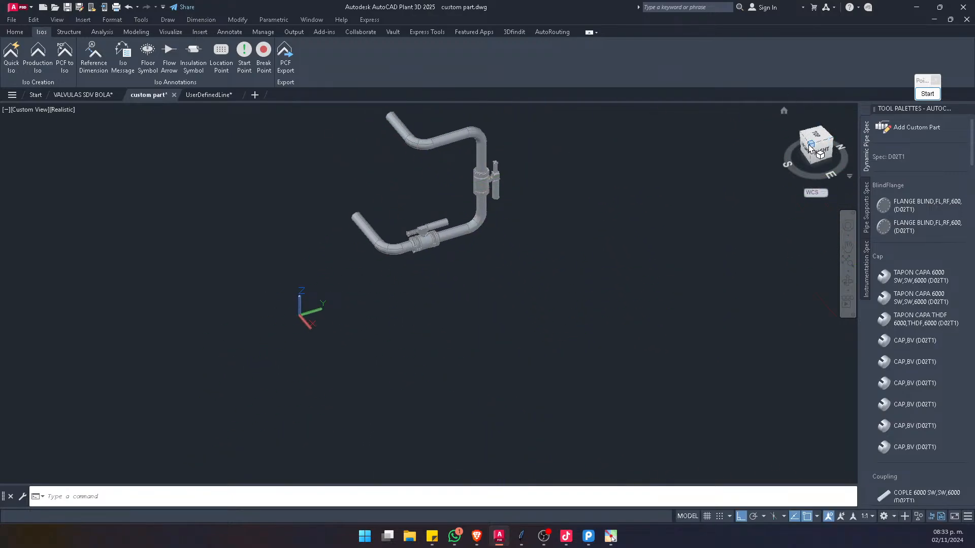
Step: Start routing a 30" D02T1 pipe in empty space and make its first leg 5000 long along the Y axis
left_click(15, 32)
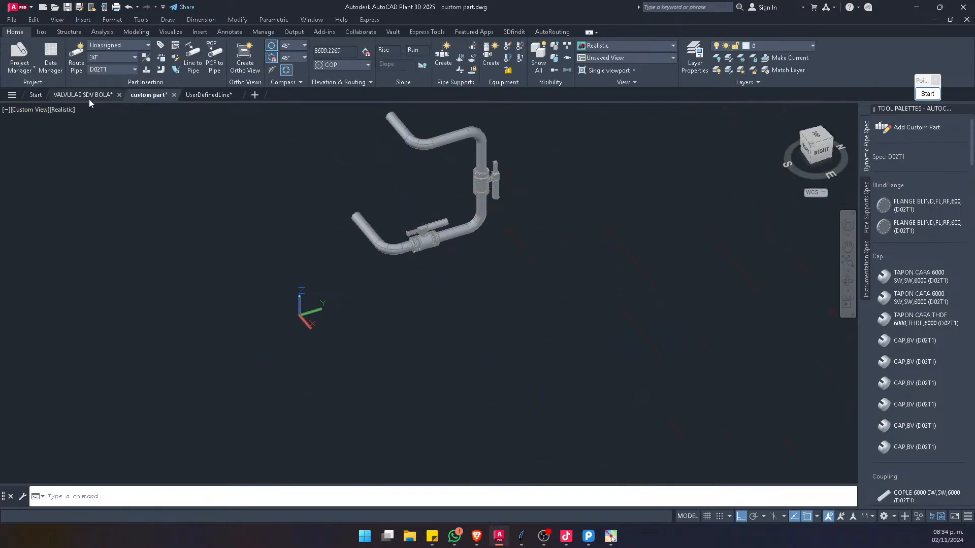
left_click(71, 60)
scroll(350, 360, "up", 2)
left_click(338, 373)
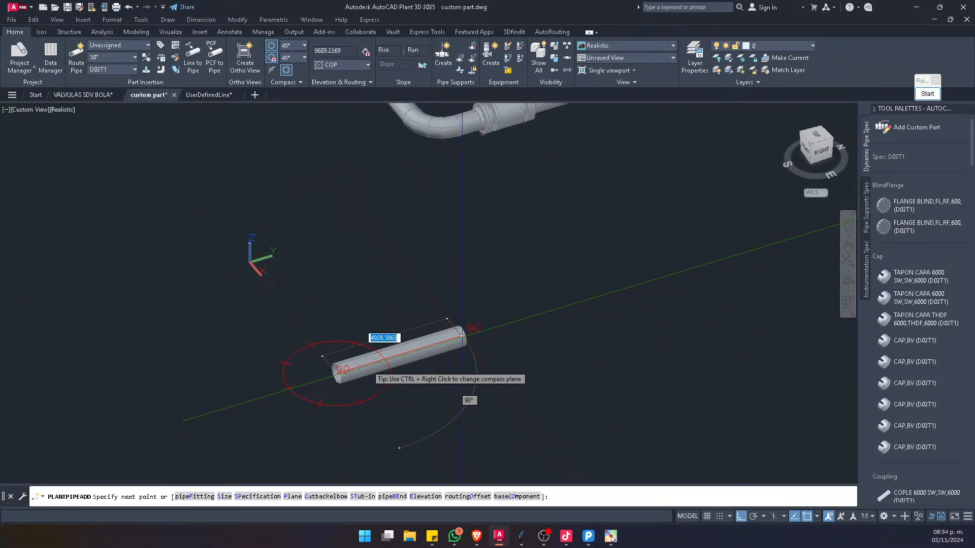
type("5000")
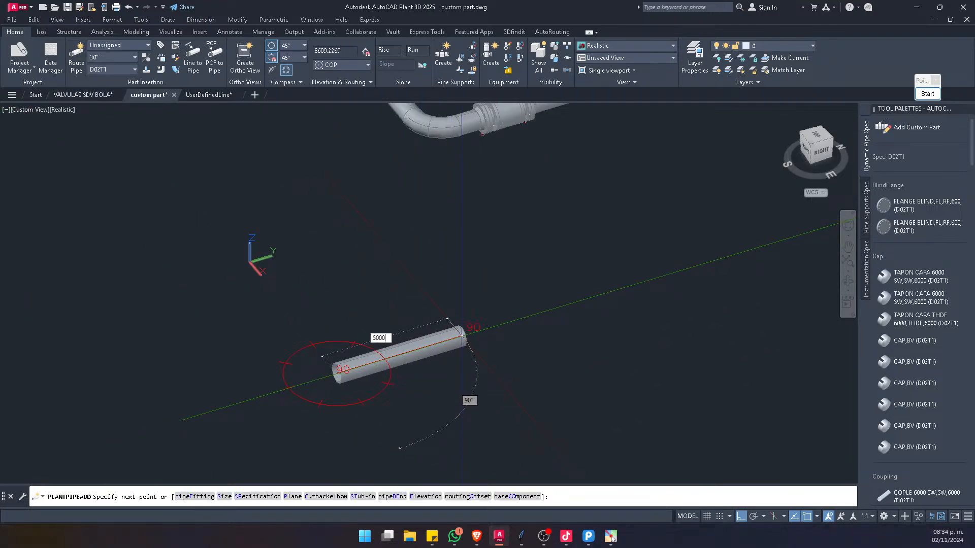
key("Return")
Step: Continue the pipe run with a 6000 horizontal leg along the X axis and a 5000 vertical riser
scroll(461, 345, "down", 3)
scroll(469, 351, "up", 3)
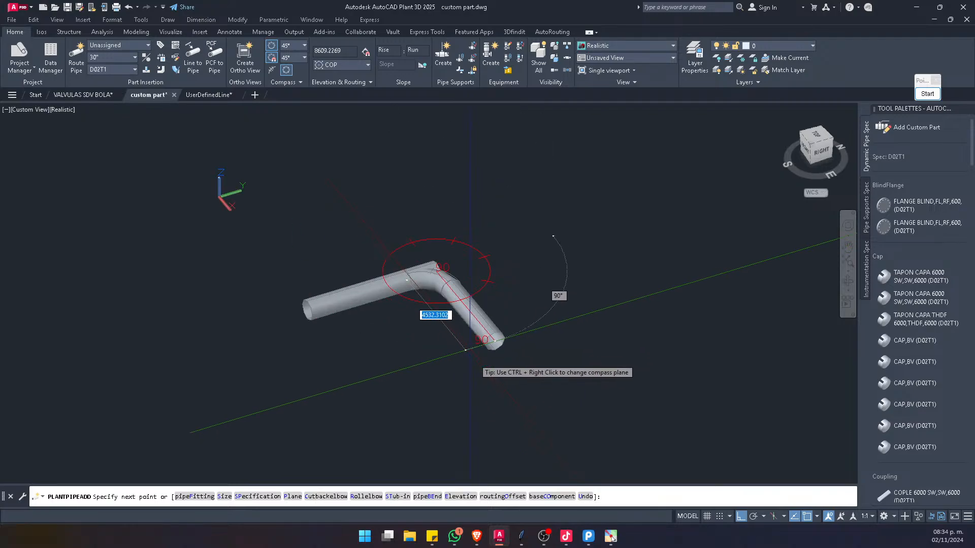
type("6000")
key("Return")
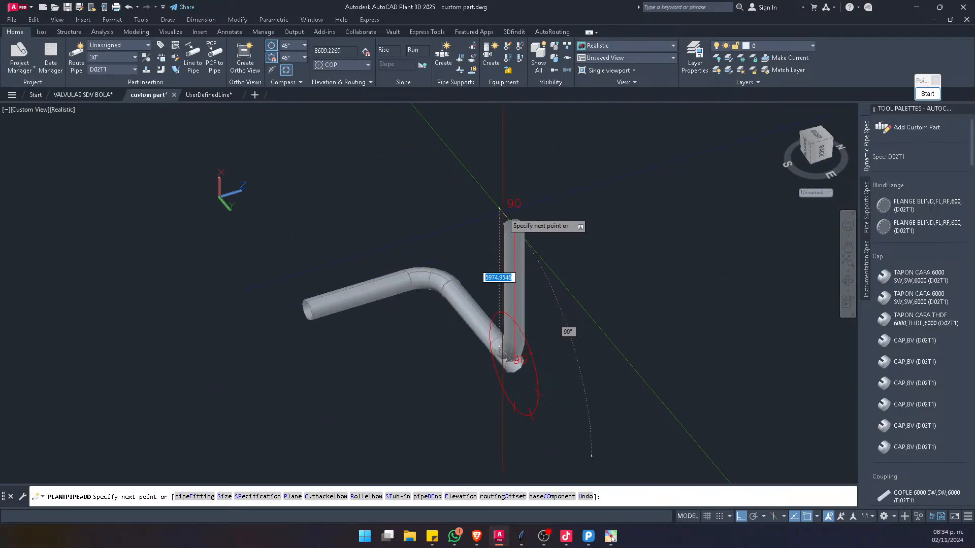
key("Return")
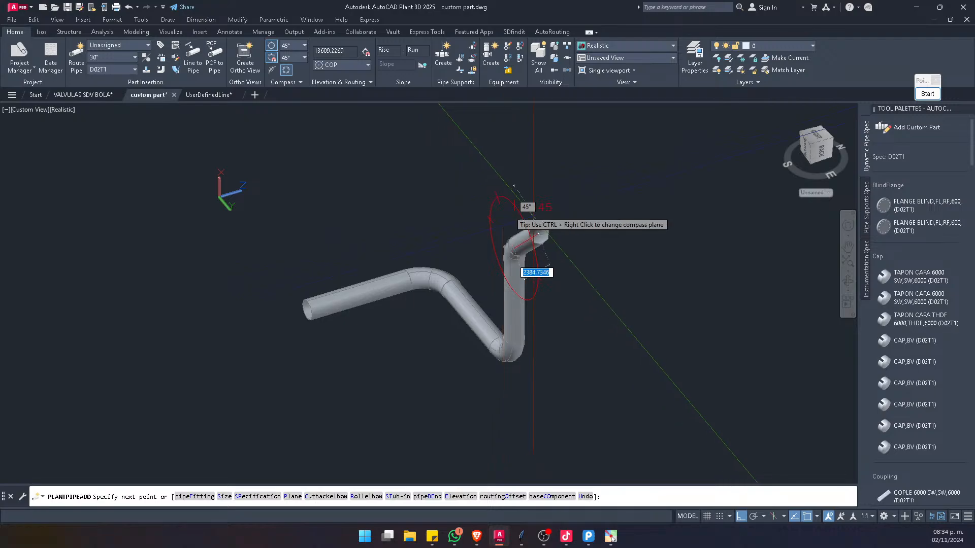
Step: Turn the riser's upper end horizontally along the Y axis with a 90° elbow and finish the pipe run
middle_click_drag(508, 215, 435, 319, "shift")
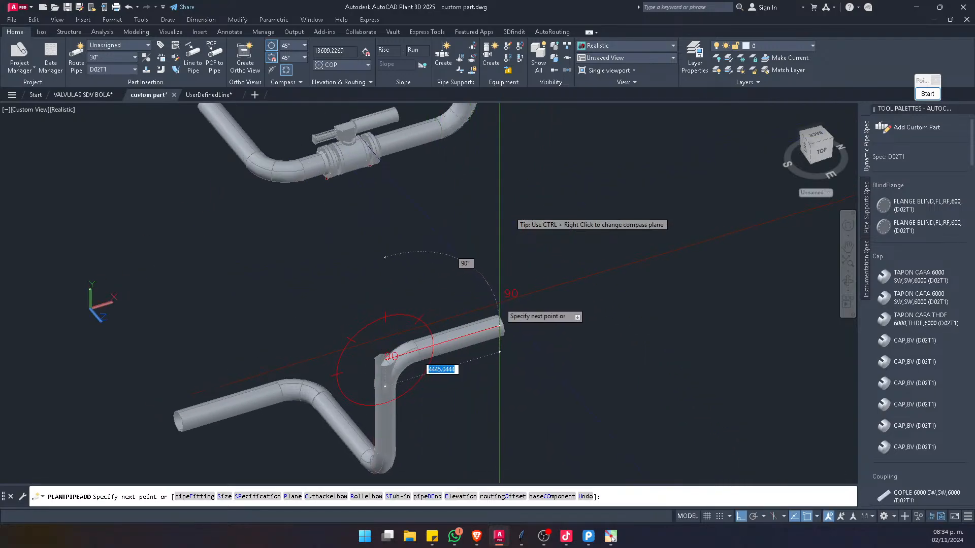
key("Return")
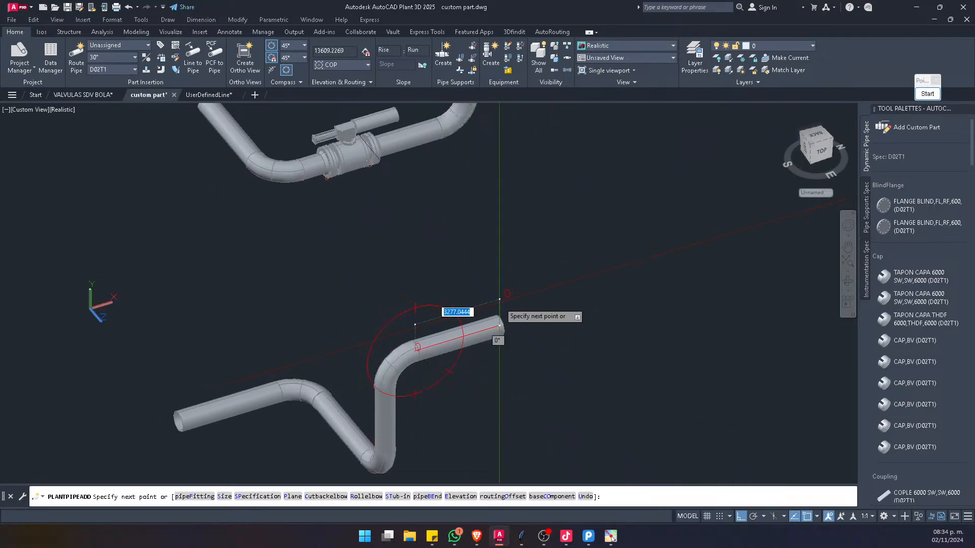
key("Escape")
middle_click_drag(387, 420, 406, 340)
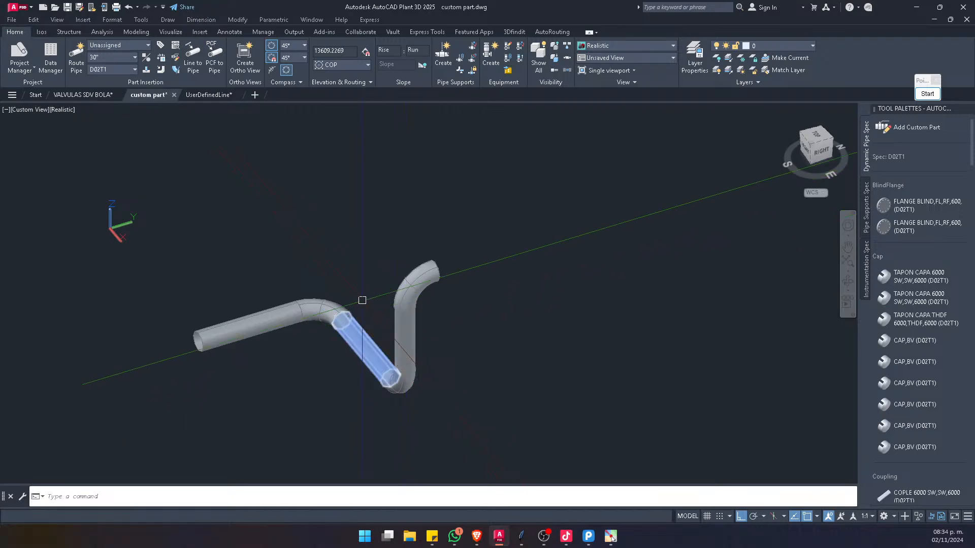
Step: In top view, add a linear dimension from the first leg's open end to the centreline corner of its elbow
left_click(817, 140)
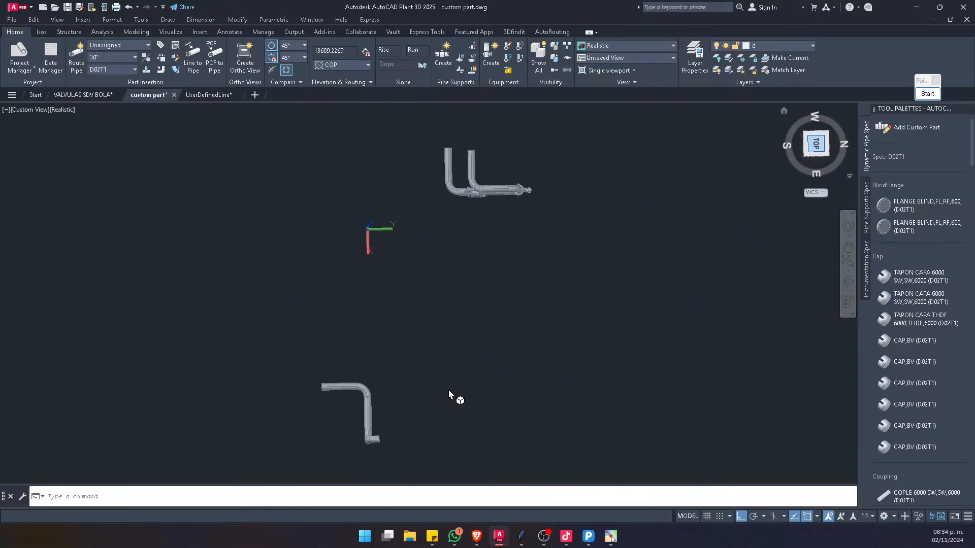
scroll(348, 398, "up", 6)
type("DIMLI")
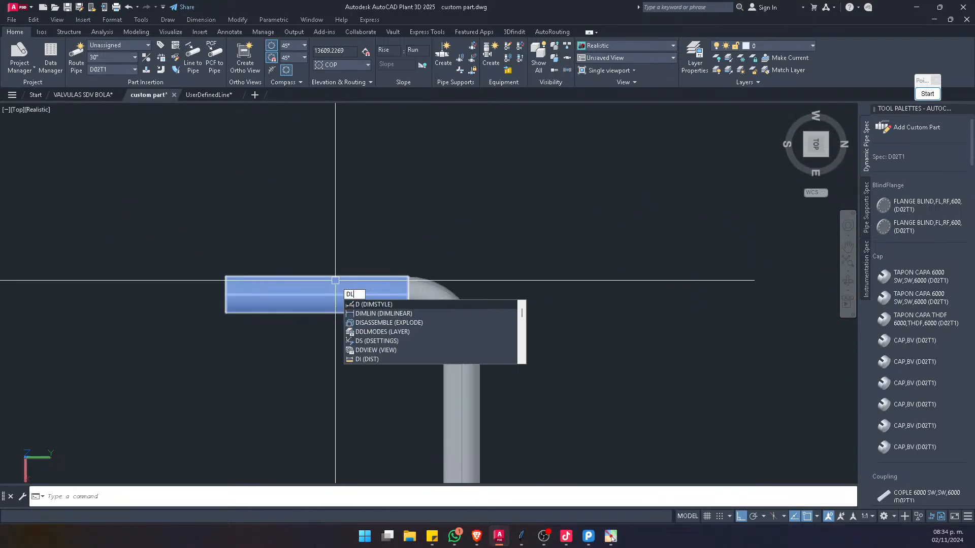
key("Return")
left_click(225, 295)
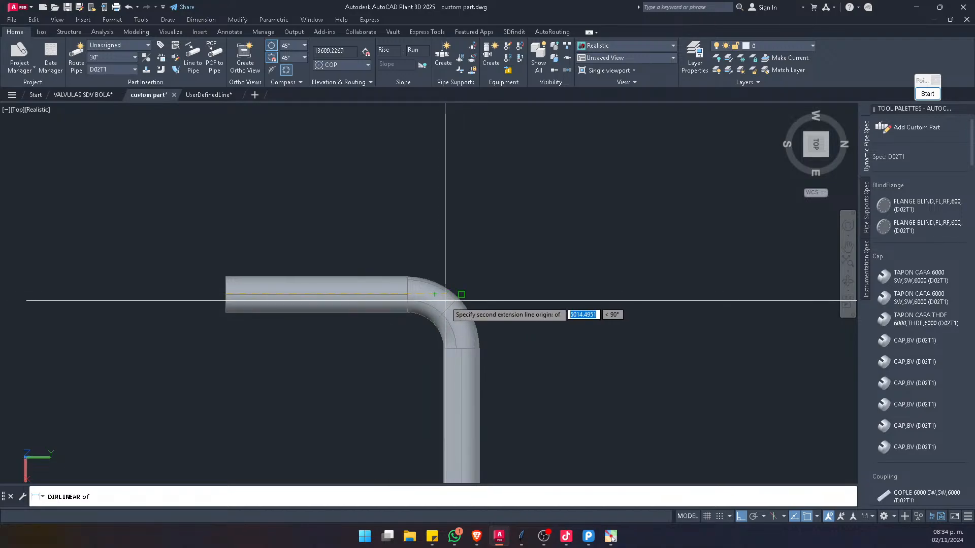
left_click(460, 295)
Step: Modify the ISO-25 dimension style to use a linear precision of 0 and an overall scale of 50
type("d")
key("Escape")
type("d")
key("Return")
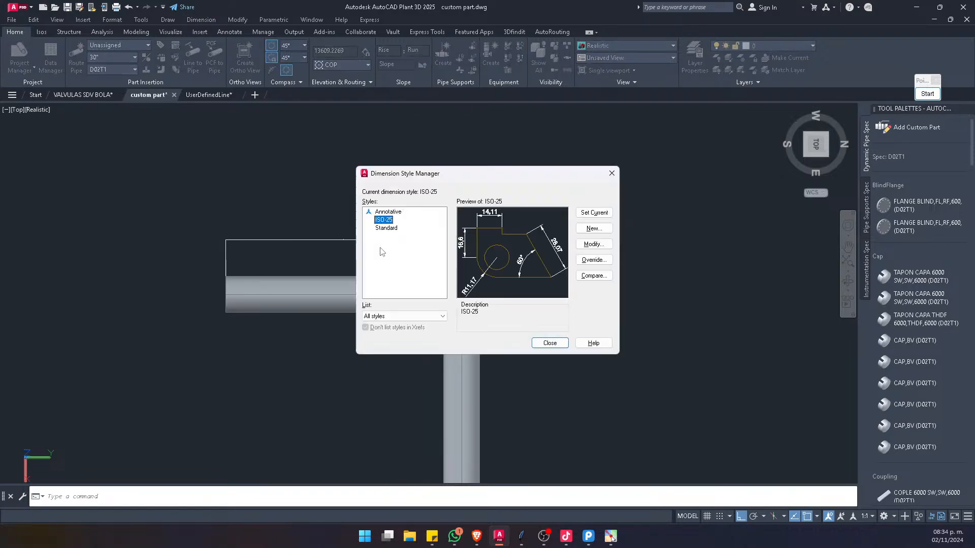
left_click(593, 244)
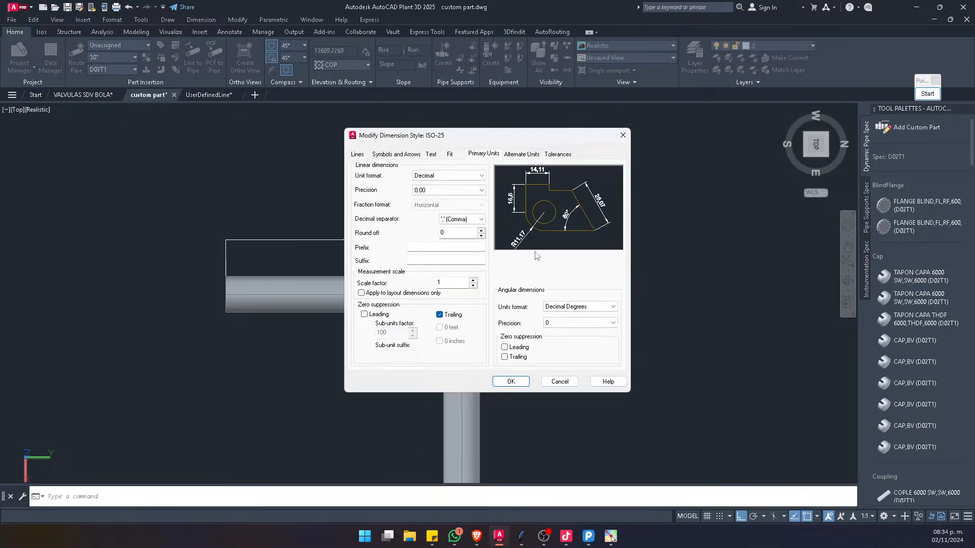
left_click(456, 190)
left_click(451, 198)
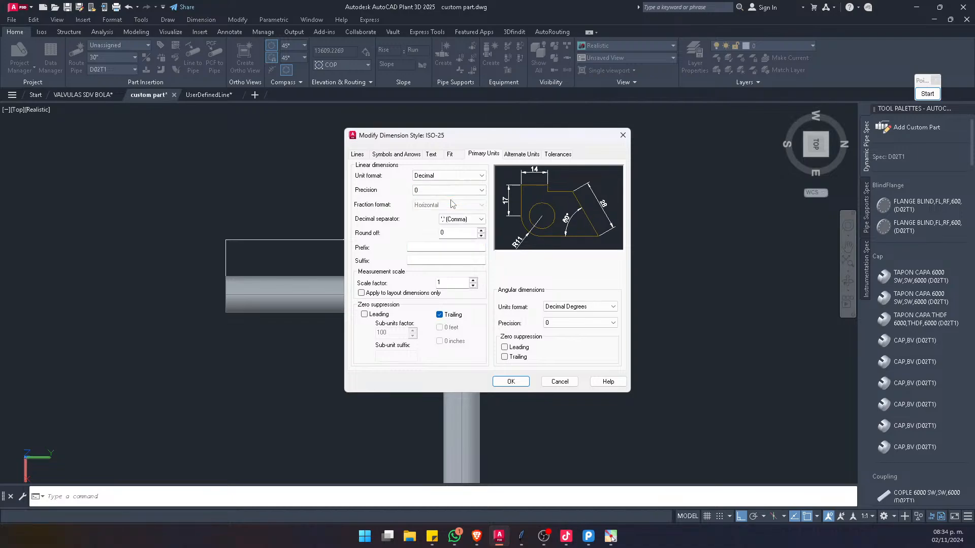
left_click(450, 155)
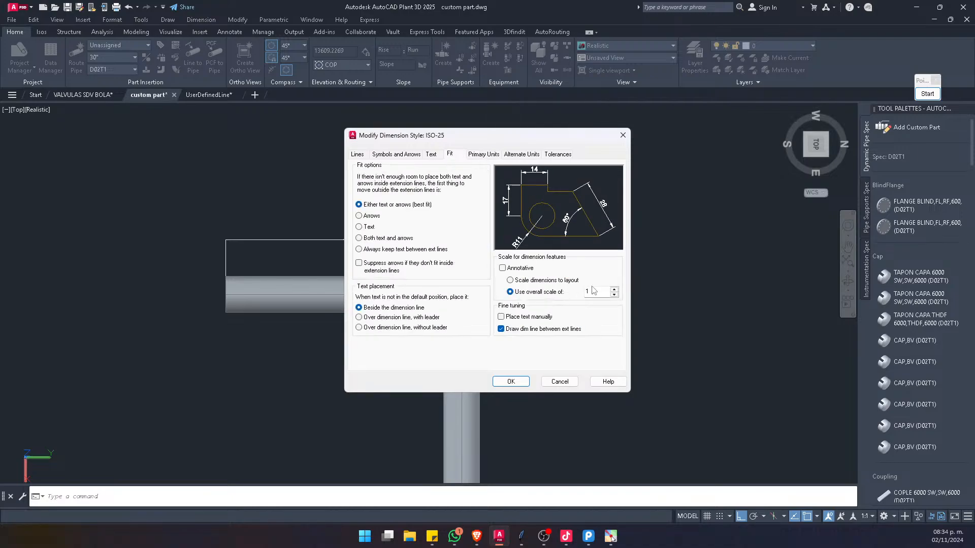
type("50")
left_click(511, 382)
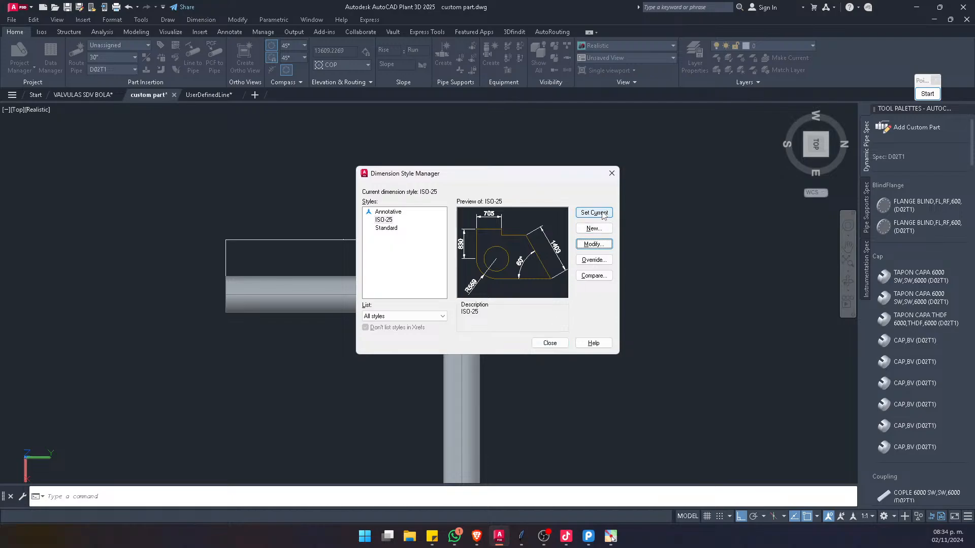
left_click(549, 343)
Step: Extend the run from the first leg's open end with an elbow and a long leg parallel to the X-axis leg
scroll(409, 283, "up", 4)
left_click(414, 284)
scroll(414, 346, "down", 4)
left_click(377, 322)
scroll(376, 368, "down", 1)
middle_click_drag(376, 368, 401, 269)
scroll(400, 269, "down", 6)
key("Escape")
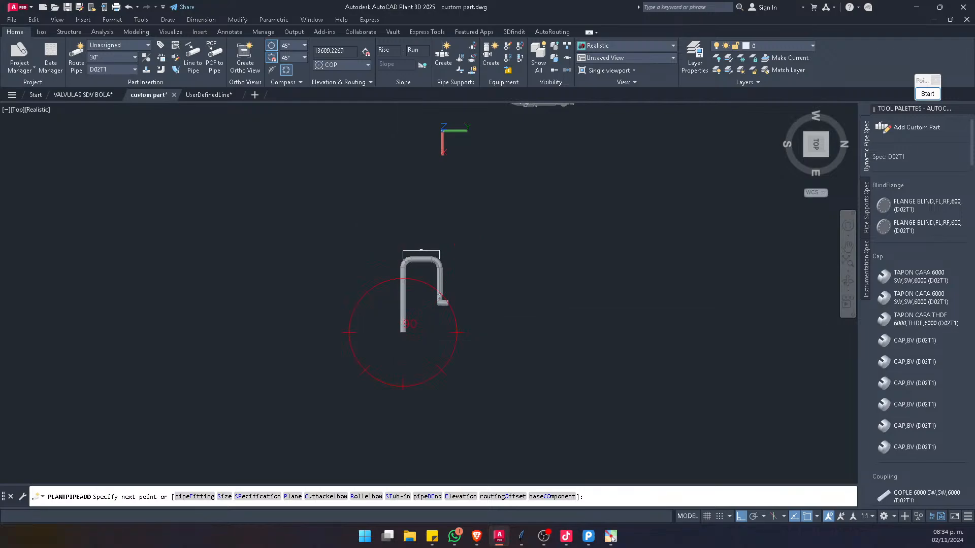
Step: Move the dimension's extension origin at the newly added elbow down to the joint between elbow and long leg
scroll(413, 234, "up", 8)
scroll(368, 199, "up", 5)
left_click(356, 187)
left_click(358, 191)
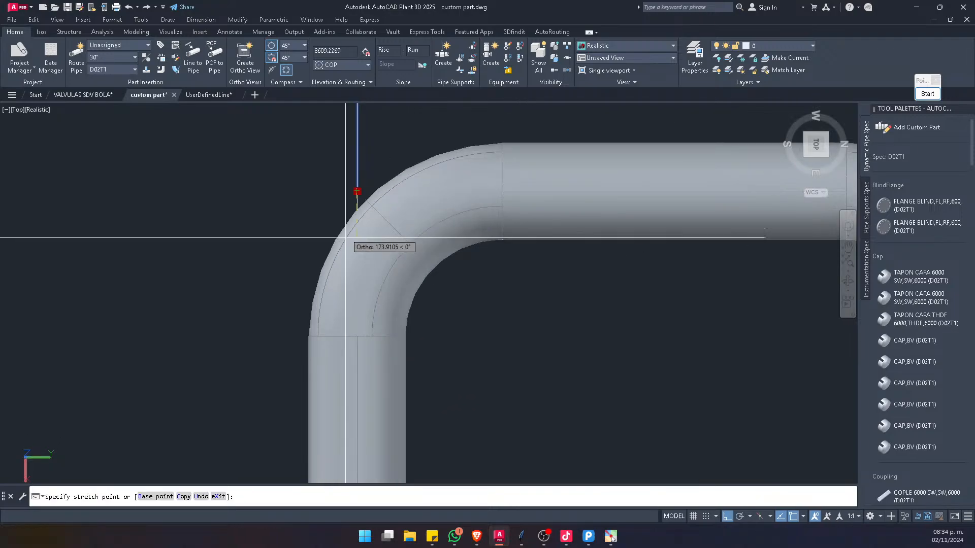
left_click(356, 332)
scroll(431, 274, "down", 7)
scroll(400, 300, "up", 5)
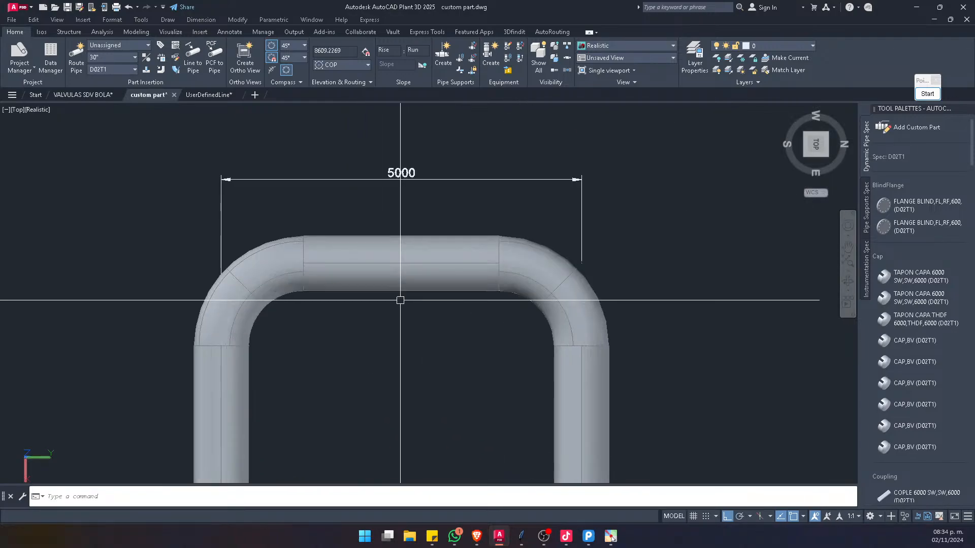
Step: Move the dimension's extension origin at the original elbow down to about the joint with the shorter leg
middle_click_drag(437, 287, 459, 253)
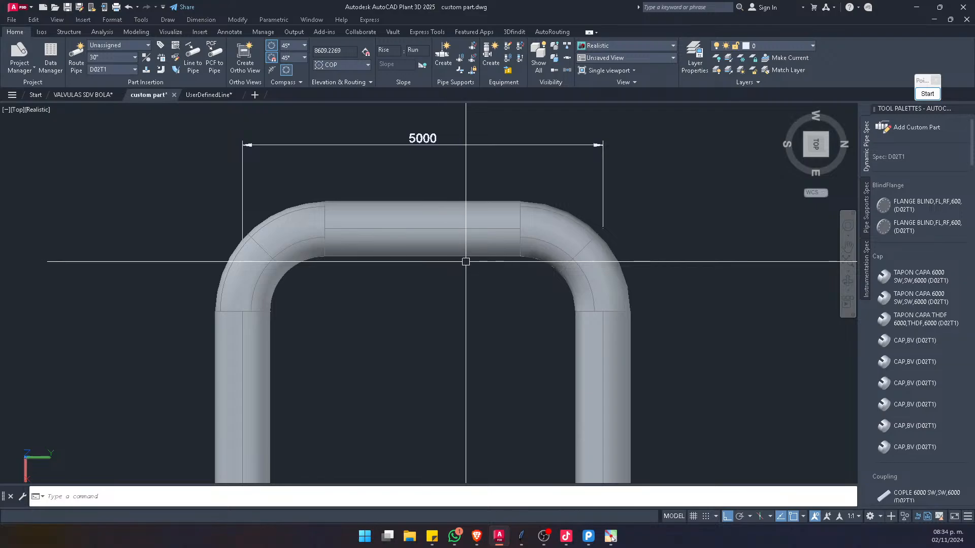
scroll(465, 261, "down", 3)
scroll(498, 246, "up", 1)
left_click(518, 219)
left_click(518, 225)
scroll(538, 247, "up", 5)
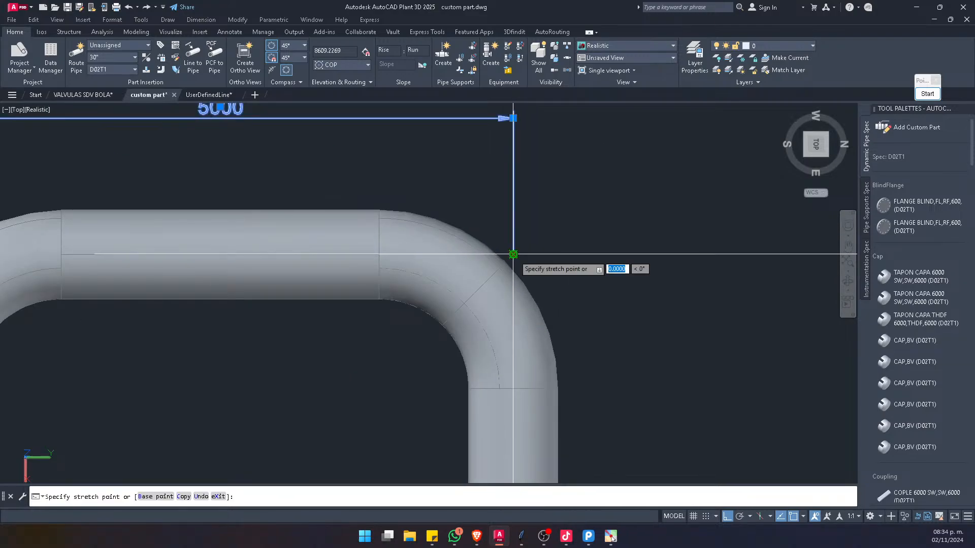
left_click(513, 391)
scroll(563, 285, "down", 4)
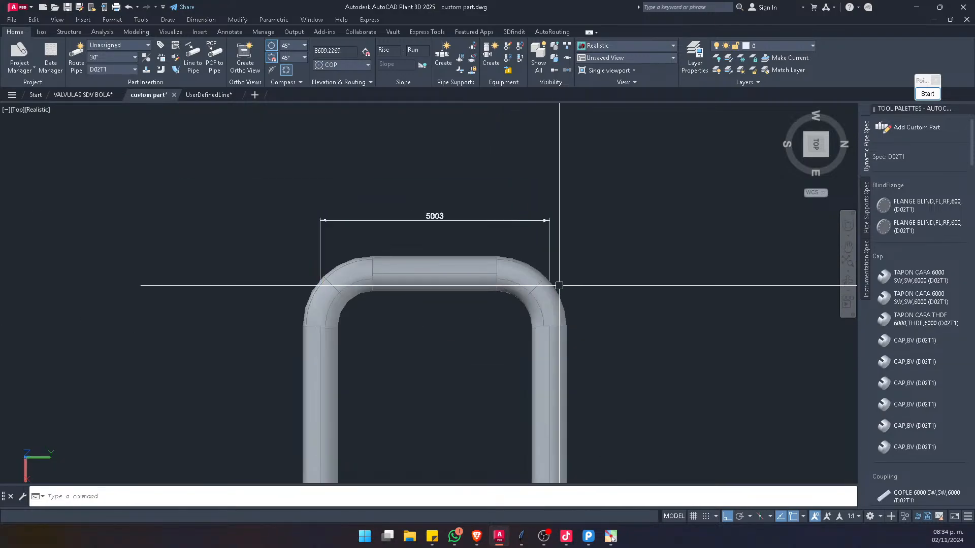
Step: Snap the dimension's extension origin at the original elbow exactly onto the centreline endpoint of the shorter leg
scroll(447, 223, "up", 3)
left_click(635, 233)
scroll(644, 338, "up", 2)
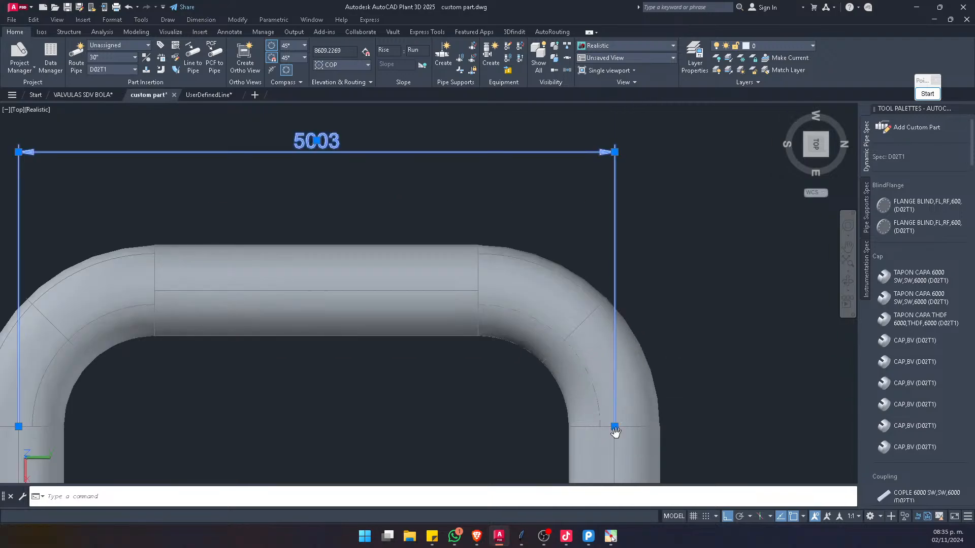
scroll(624, 356, "up", 6)
left_click(627, 341)
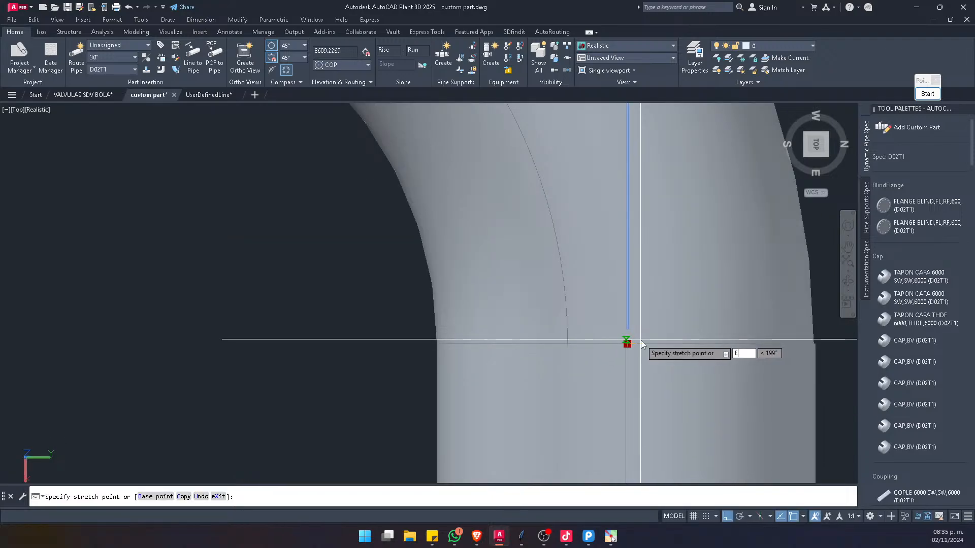
left_click(629, 340)
scroll(633, 338, "down", 6)
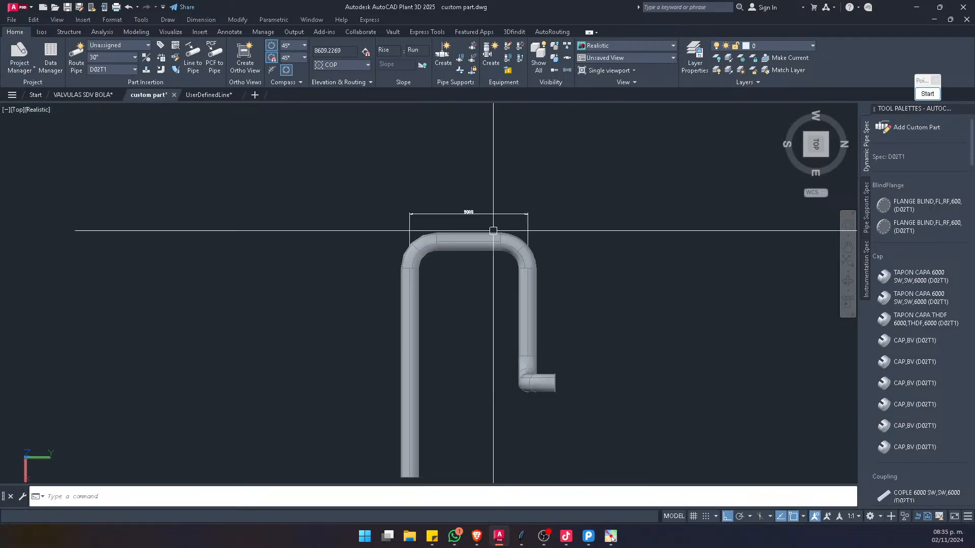
scroll(487, 193, "up", 2)
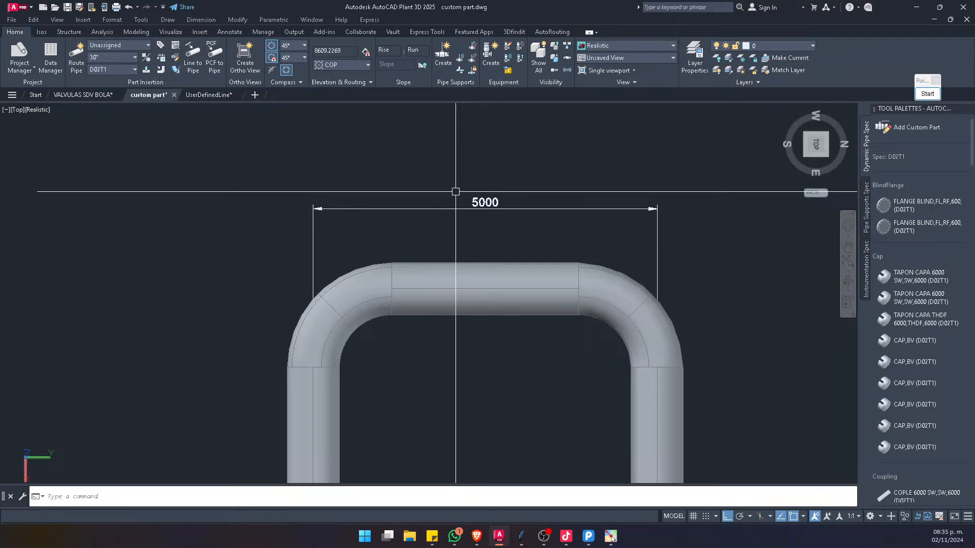
Step: Start the Stretch command and window the dimension's end, the shorter leg and the stub pipe with a crossing selection
scroll(459, 195, "down", 2)
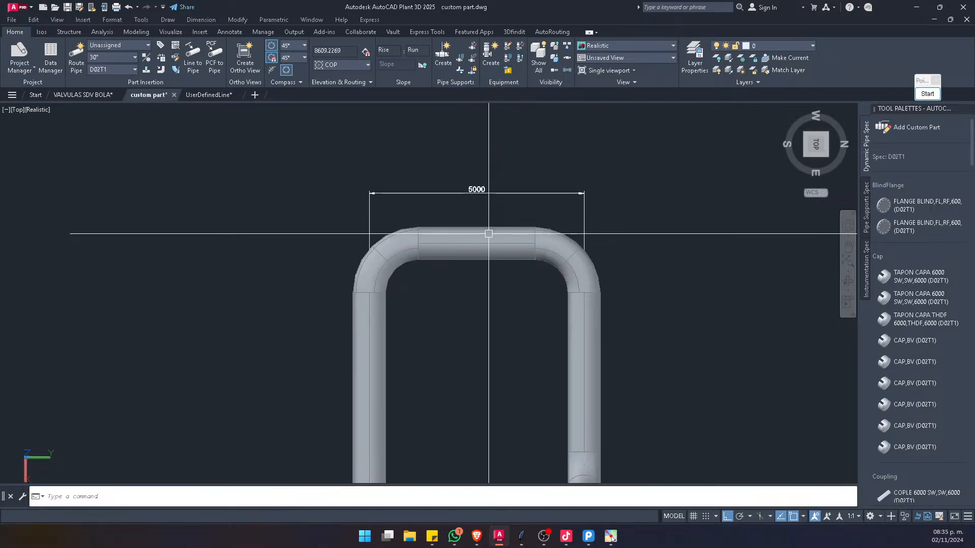
scroll(529, 272, "down", 5)
scroll(498, 193, "up", 11)
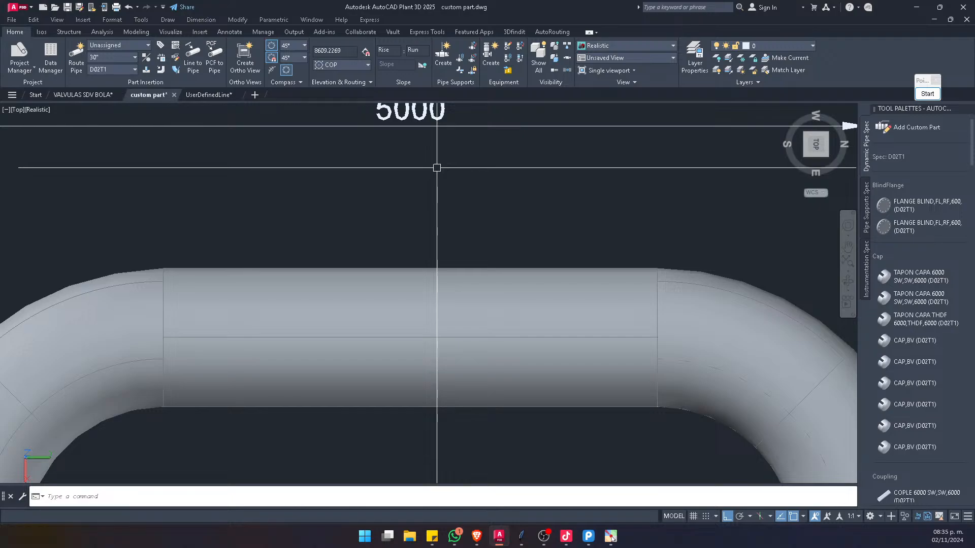
scroll(437, 168, "down", 8)
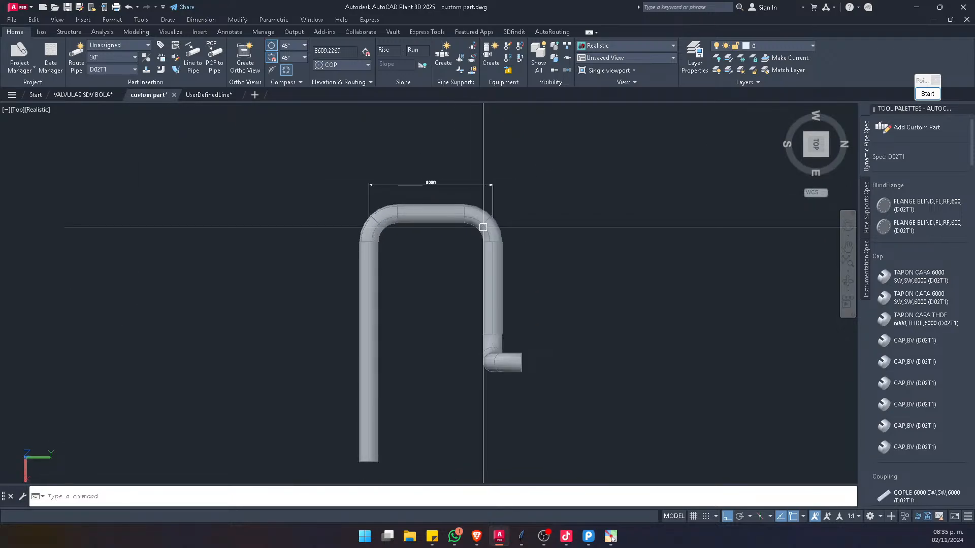
type("s")
key("Return")
left_click(575, 136)
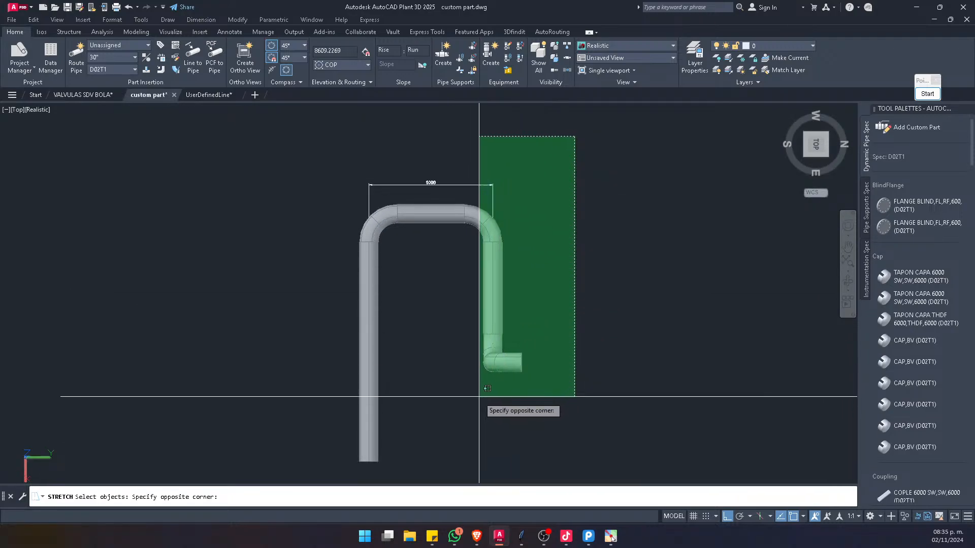
Step: Stretch the right leg of the U-shaped pipe run outward by 5000
left_click(446, 409)
scroll(450, 172, "up", 2)
key("Return")
left_click(392, 164)
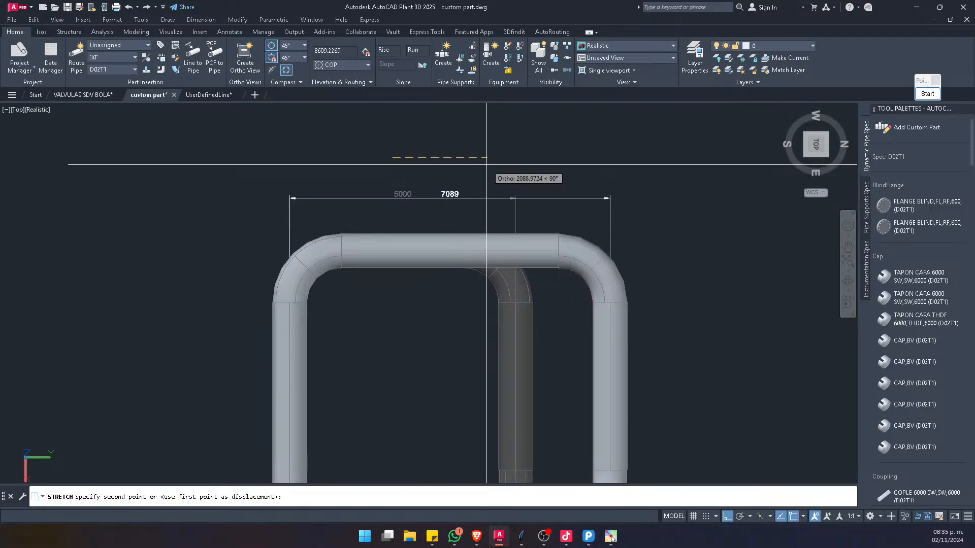
type("500")
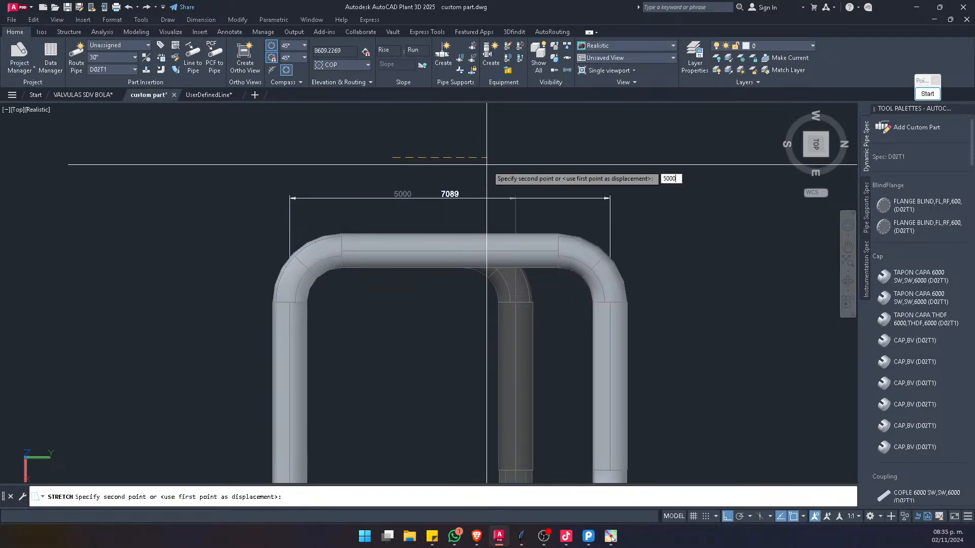
type("0")
key("Return")
Step: Delete the detached short pipe stub left between the two legs of the pipe run
scroll(448, 160, "down", 3)
key("Return")
key("Escape")
left_click(536, 297)
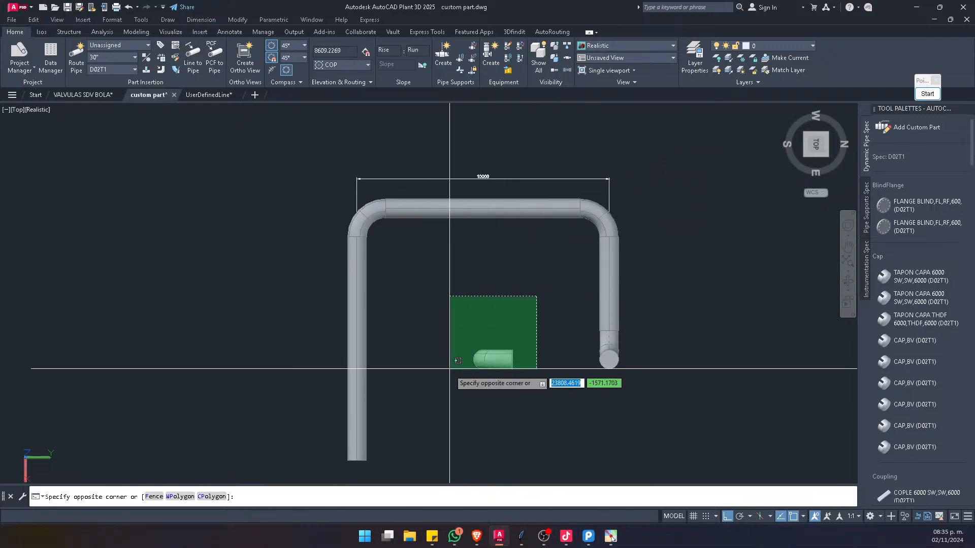
left_click(453, 366)
key("Delete")
key("Return")
left_click(655, 143)
left_click(550, 418)
scroll(549, 168, "up", 2)
key("Return")
left_click(582, 309)
left_click(553, 287)
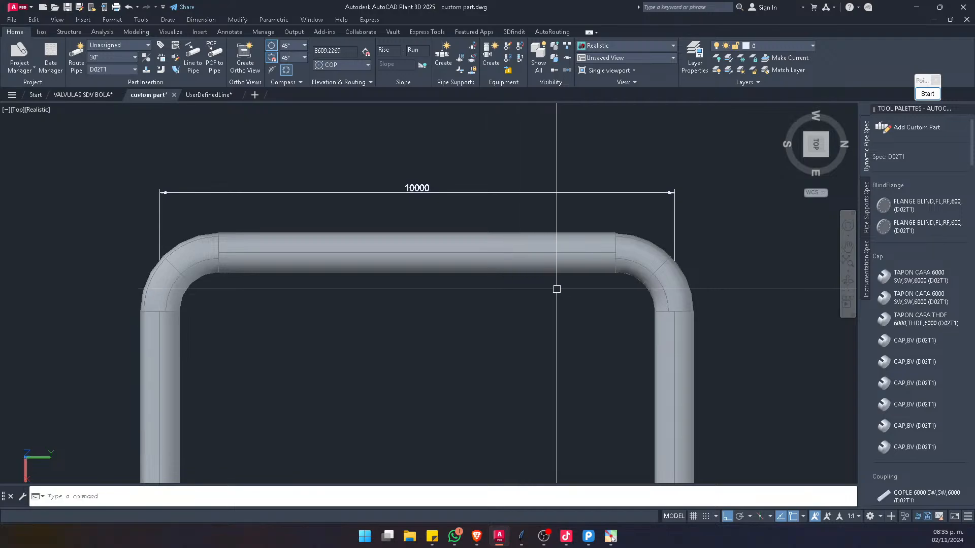
Step: Try to stretch the right leg inward toward the left leg
scroll(558, 290, "down", 5)
key("Return")
left_click(665, 225)
left_click(532, 354)
scroll(556, 275, "up", 5)
key("Return")
left_click(551, 311)
type("200")
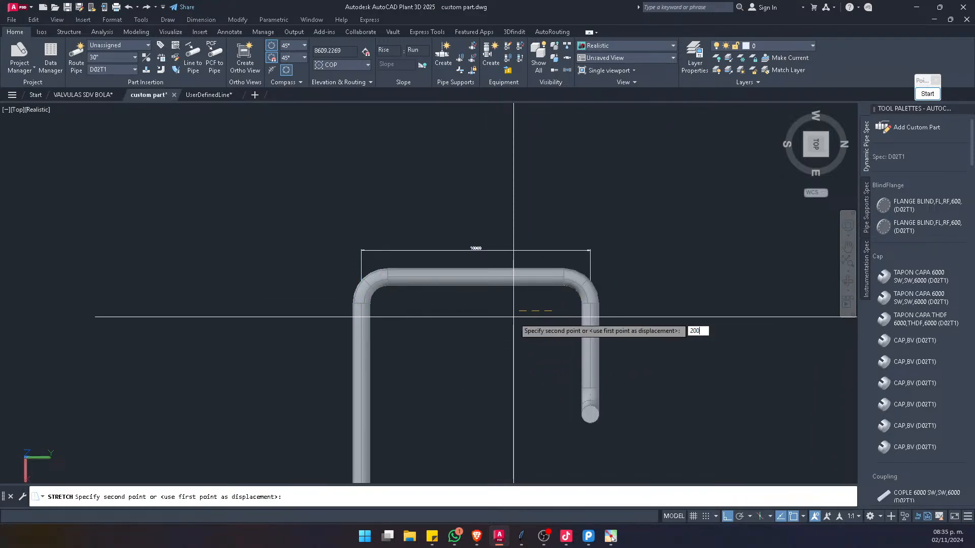
key("Return")
Step: Stretch the right leg of the pipe run, including its end elbow, inward by 2000
key("Return")
left_click(678, 204)
left_click(529, 473)
key("Return")
left_click(550, 408)
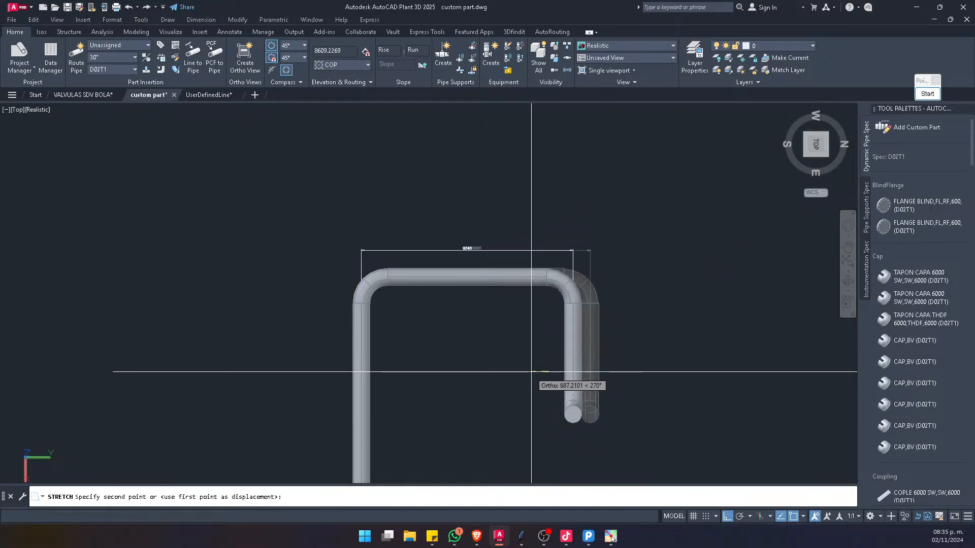
type("2000")
key("Return")
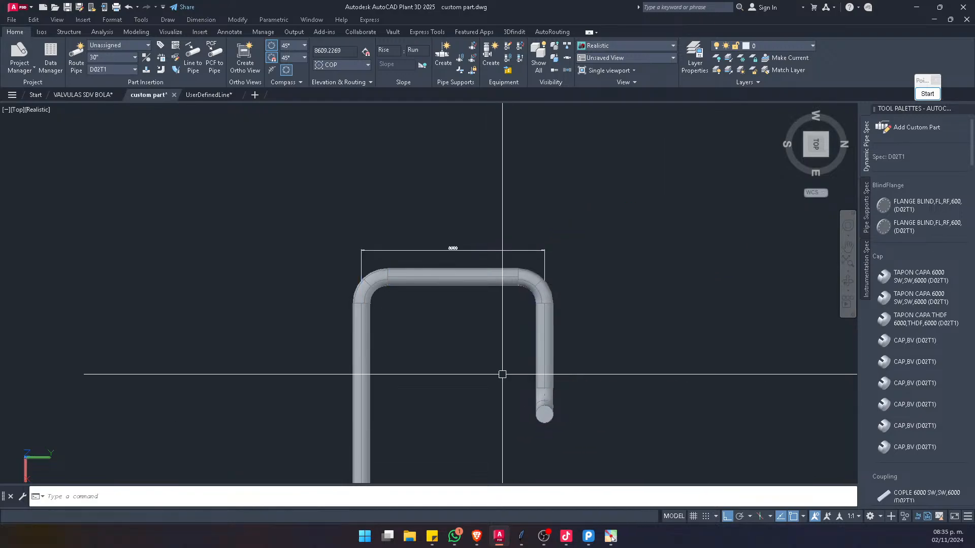
scroll(463, 231, "up", 6)
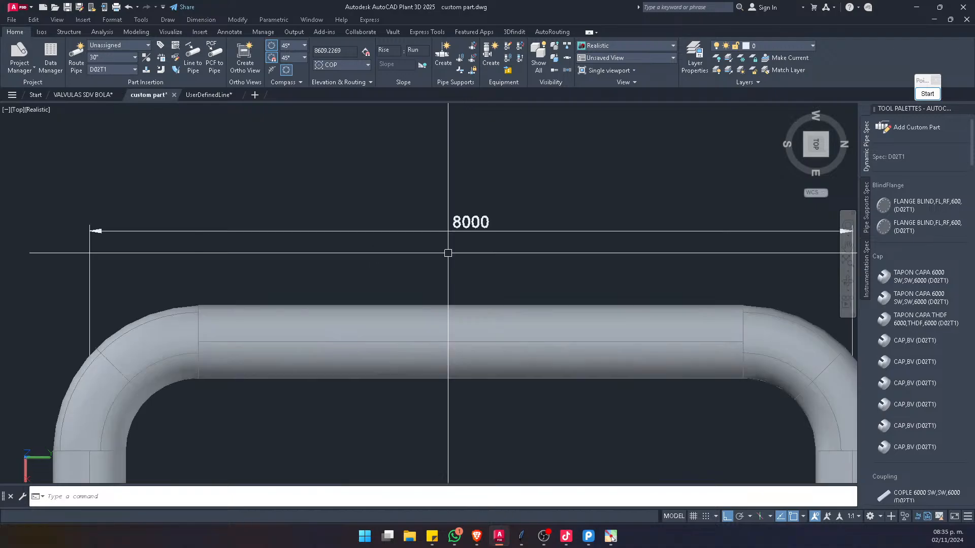
scroll(464, 229, "down", 5)
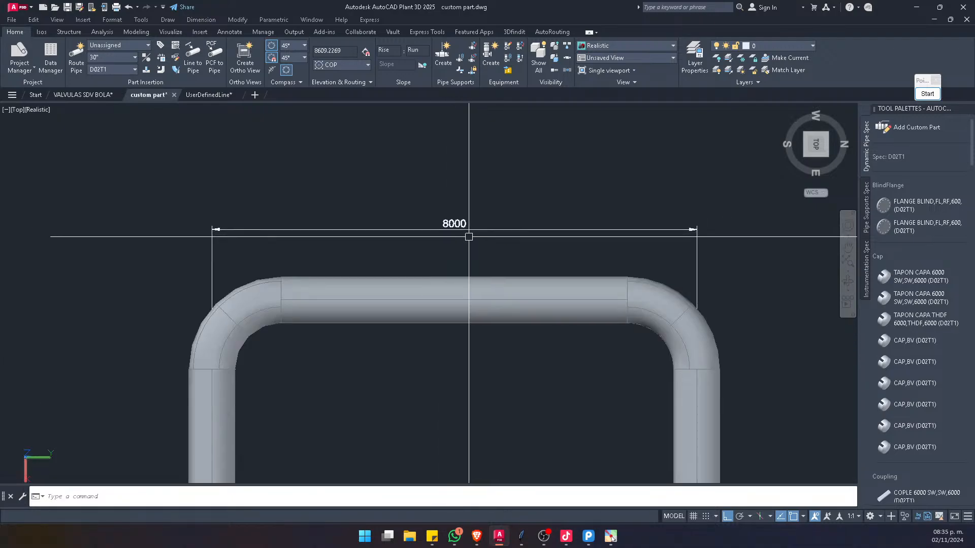
Step: Add a vertical linear dimension beside the right leg, from the end elbow's centre to the upper cross pipe
scroll(455, 228, "down", 6)
scroll(525, 277, "up", 3)
middle_click_drag(512, 324, 444, 316)
type("dli")
key("Return")
scroll(436, 355, "up", 4)
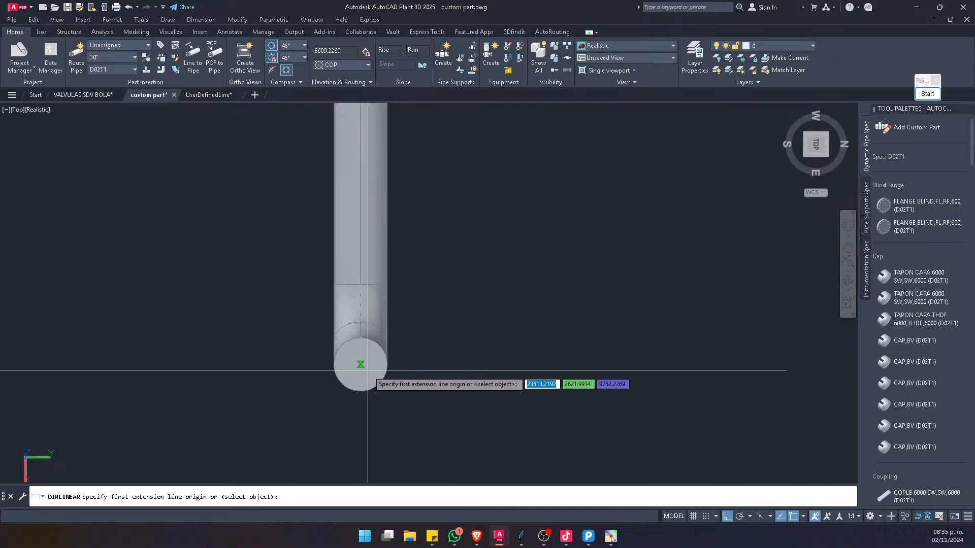
left_click(360, 360)
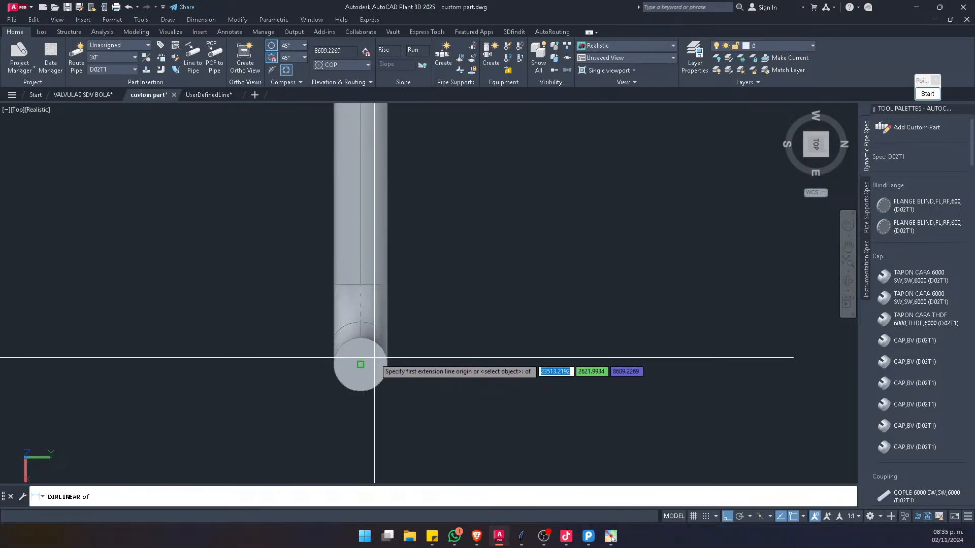
scroll(375, 351, "down", 6)
scroll(366, 293, "up", 4)
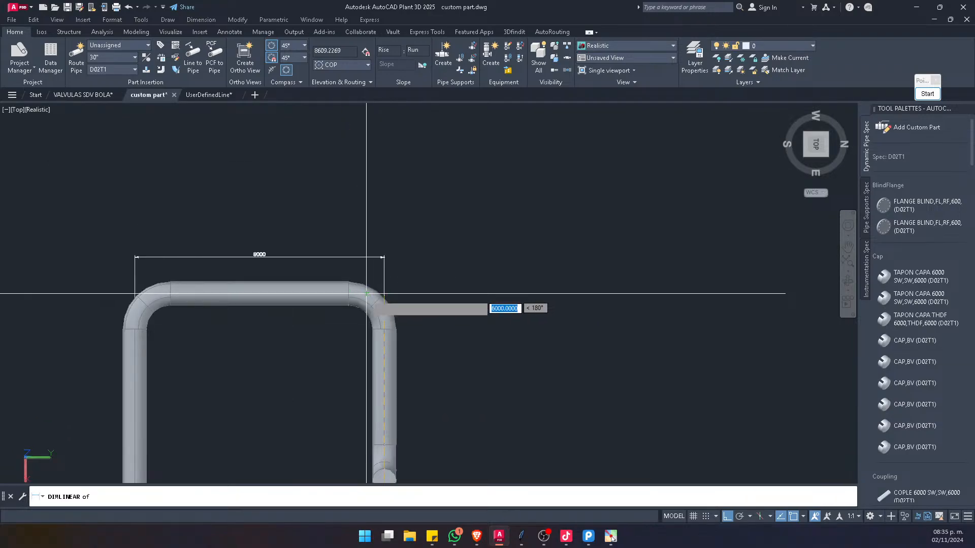
left_click(368, 292)
scroll(391, 325, "down", 4)
scroll(387, 331, "up", 3)
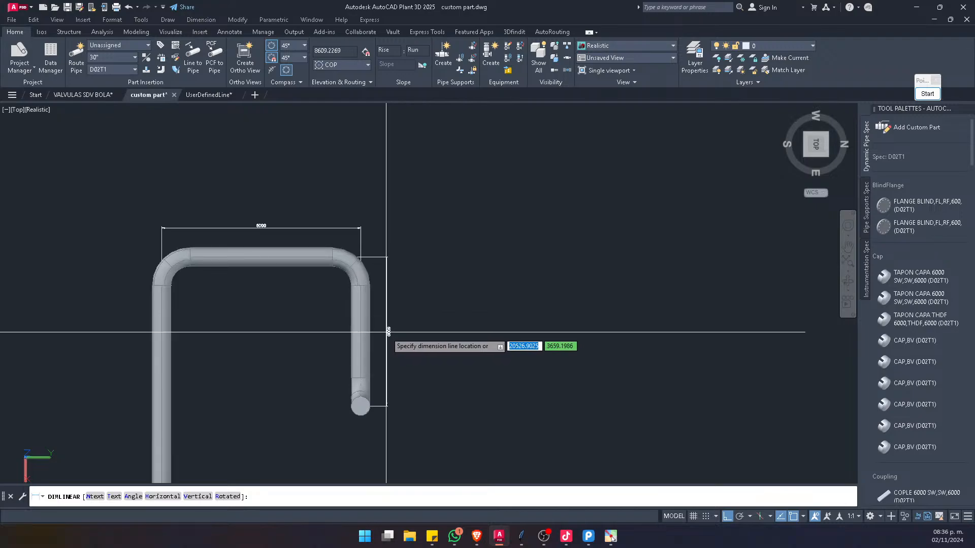
left_click(387, 331)
scroll(394, 325, "up", 6)
scroll(464, 246, "down", 6)
scroll(465, 248, "up", 4)
type("s")
key("Return")
left_click(609, 198)
left_click(295, 444)
scroll(548, 161, "down", 2)
key("Return")
scroll(553, 135, "down", 6)
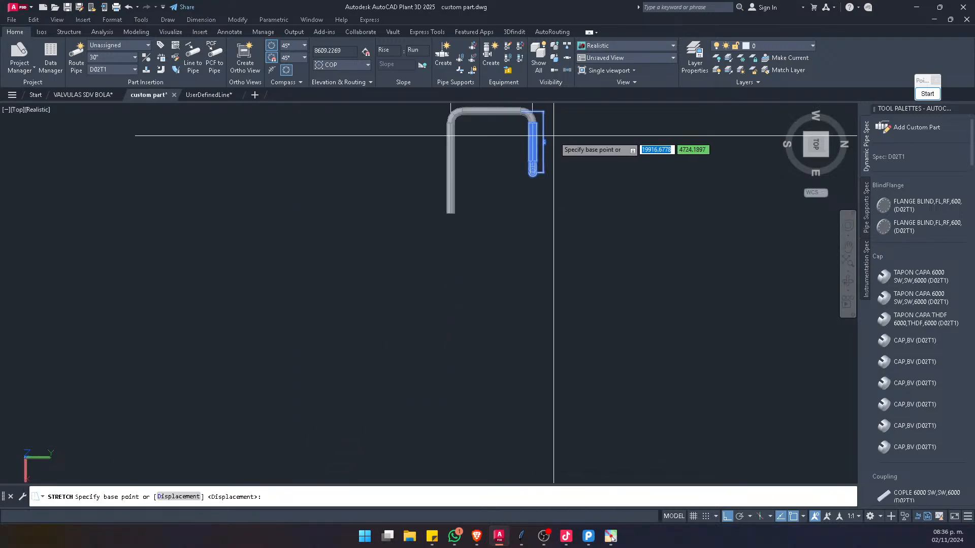
key("Escape")
Step: Stretch the lower end of the right leg, together with its dimension, downward by 9000
scroll(561, 151, "up", 5)
key("Return")
left_click(566, 143)
left_click(366, 290)
key("Return")
left_click(521, 147)
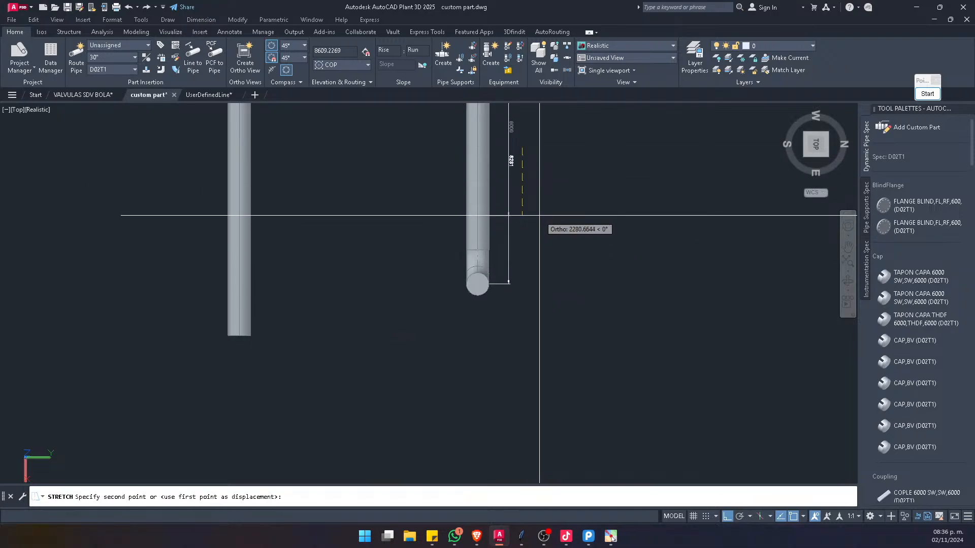
type("90000")
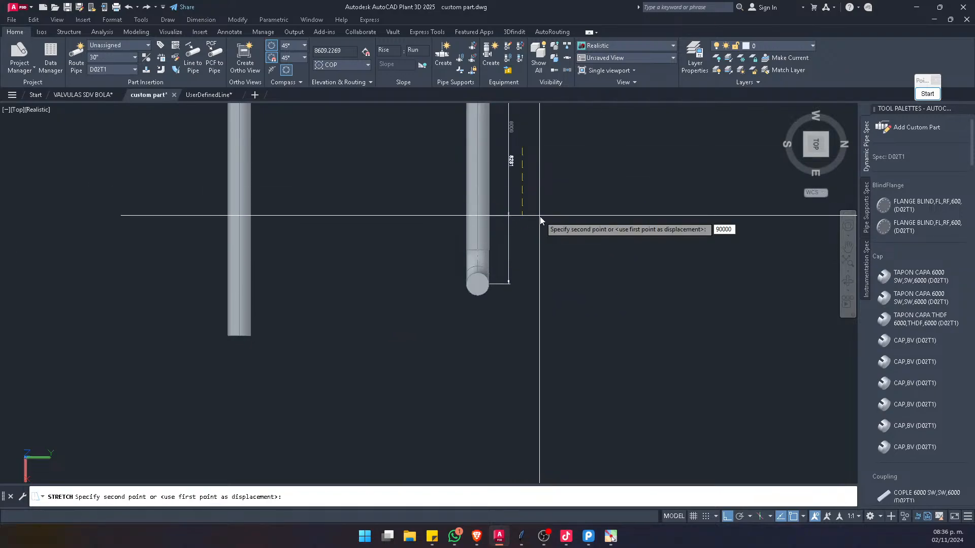
key("Return")
scroll(593, 244, "up", 9)
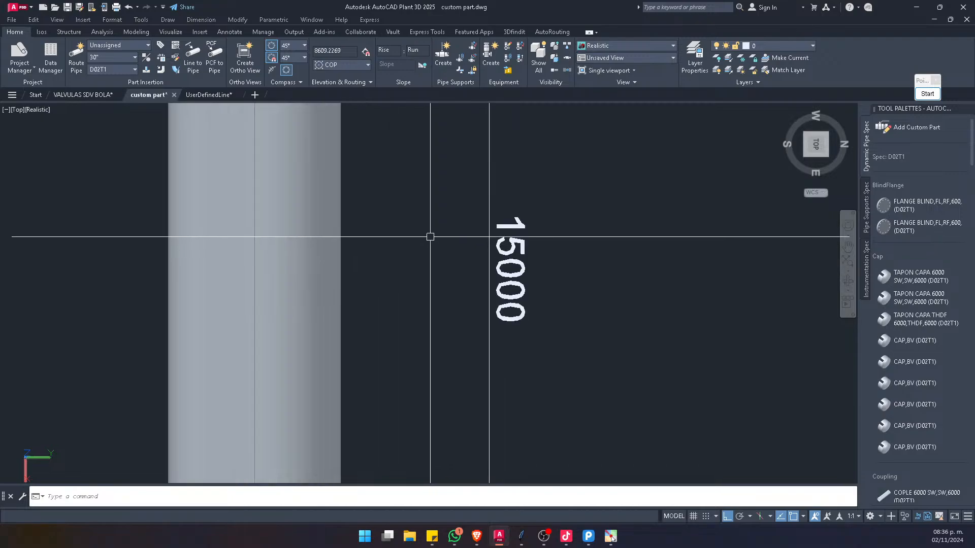
Step: Switch the model view to SE Isometric with empty space beside the existing piping
scroll(417, 219, "down", 9)
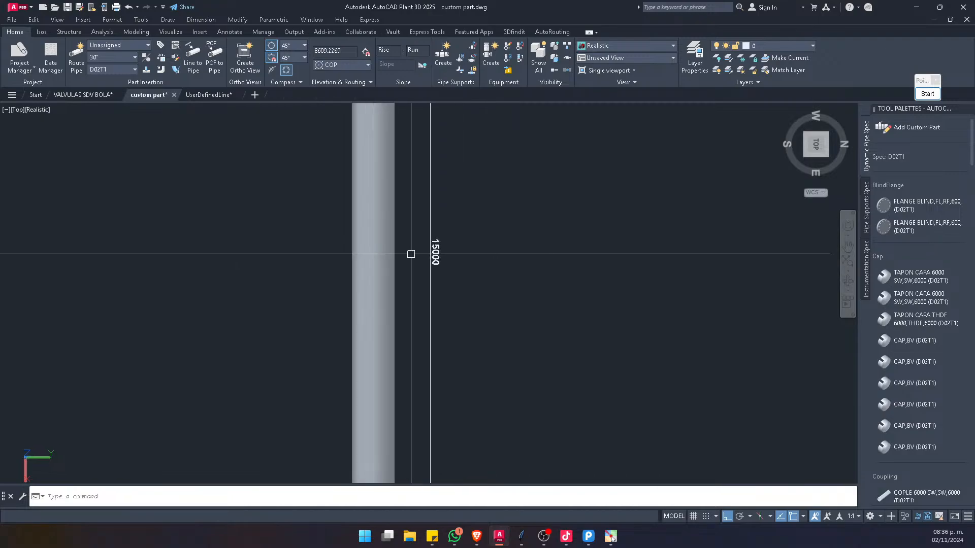
left_click(805, 158)
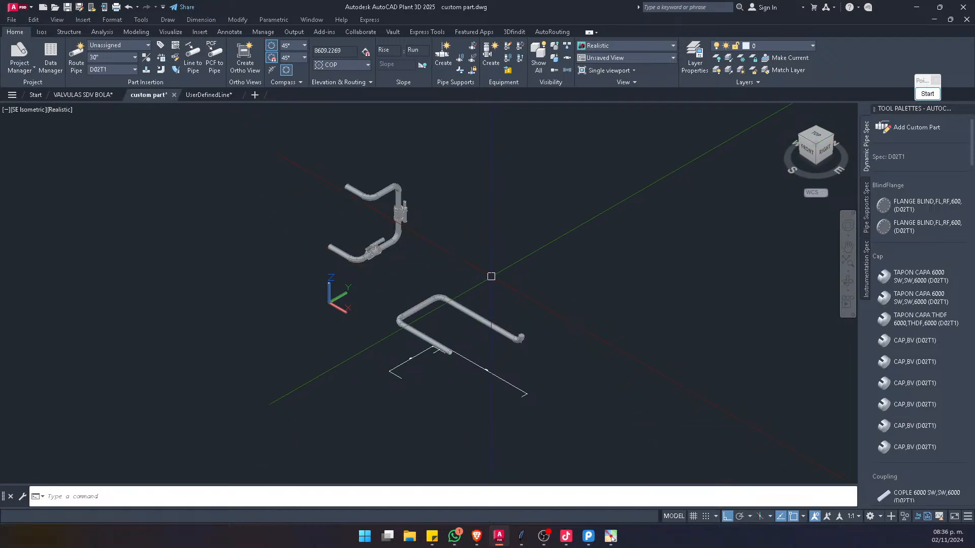
scroll(619, 178, "down", 2)
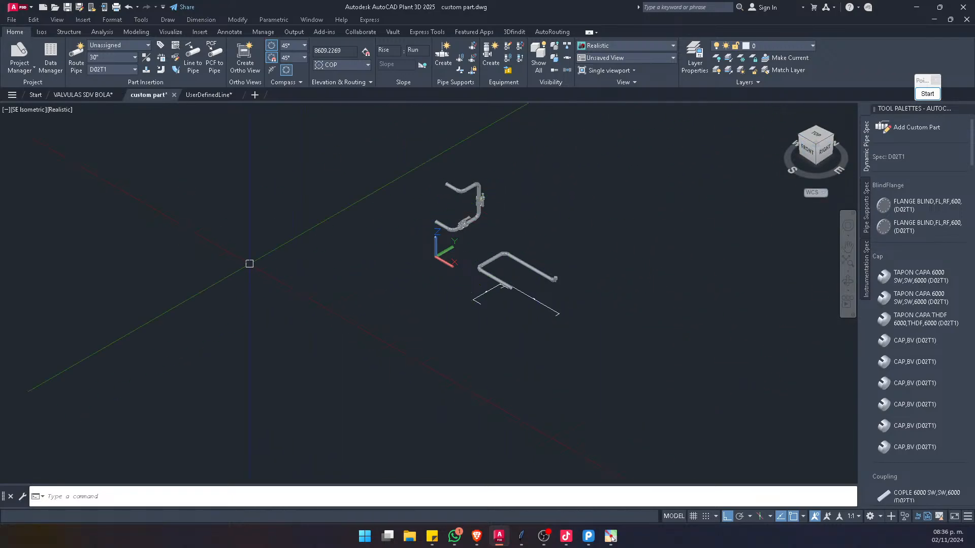
Step: Draw a 10000 line along the Y axis in the empty area
type("l")
key("Return")
scroll(294, 303, "up", 6)
left_click(191, 367)
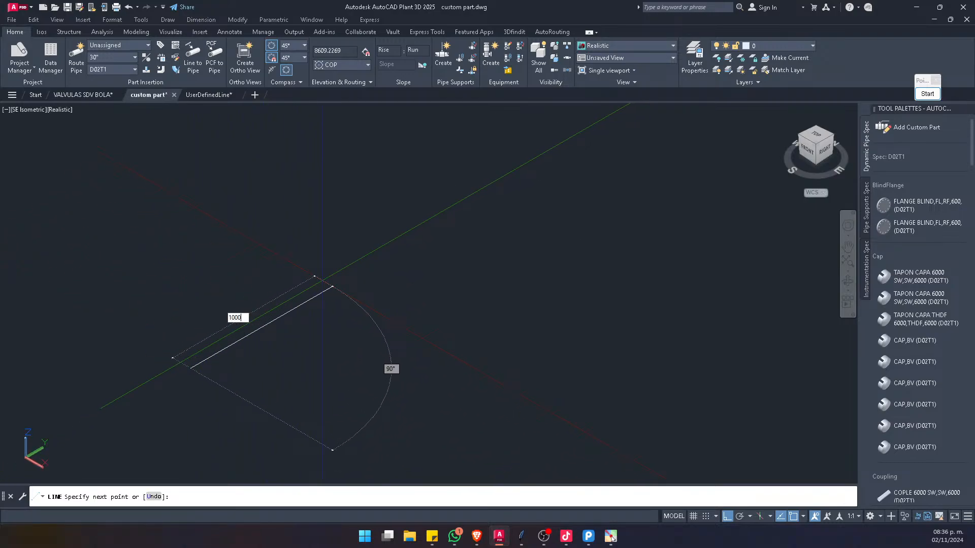
type("10000")
key("Return")
key("Return")
scroll(285, 323, "up", 3)
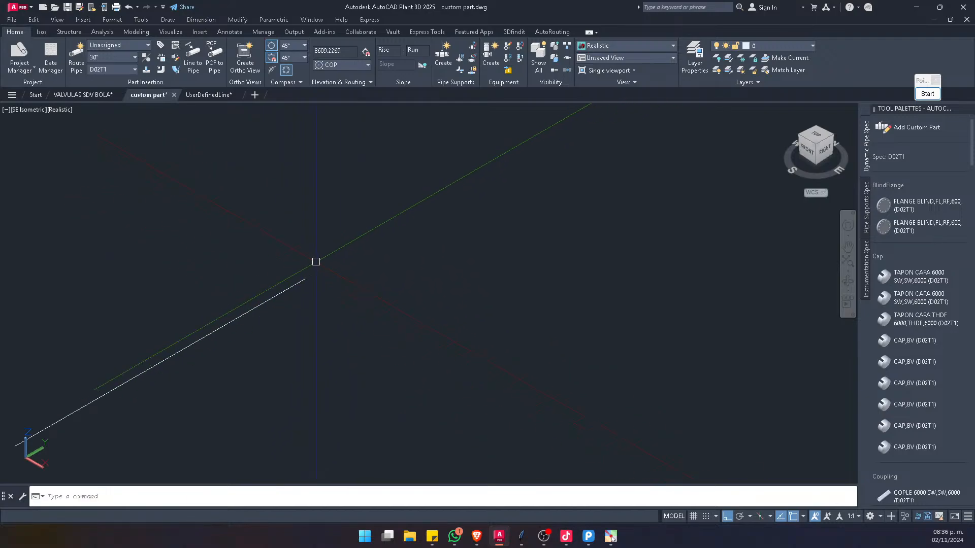
Step: Draw a separate line along the Y axis beyond the first line, with a vertical line rising from its far end
middle_click_drag(152, 323, 152, 332)
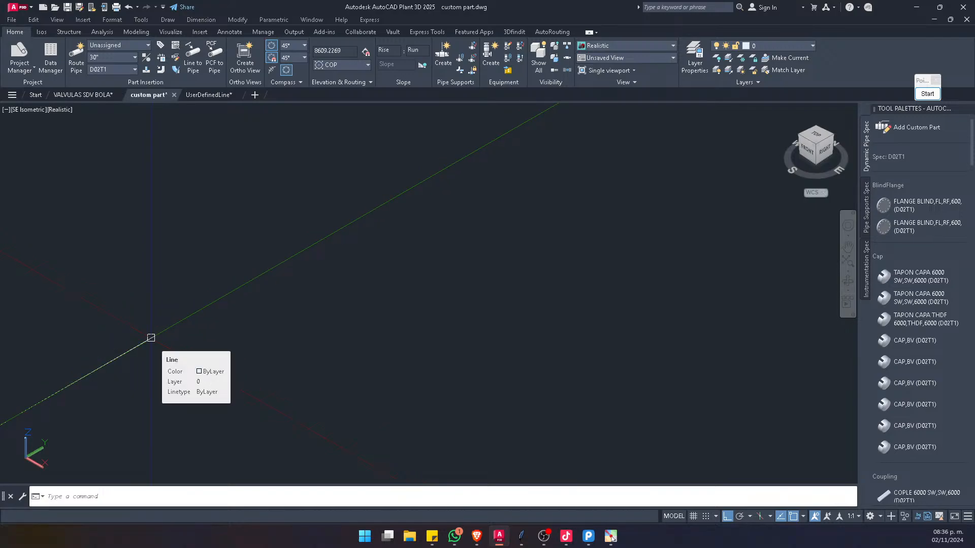
type("l")
key("Return")
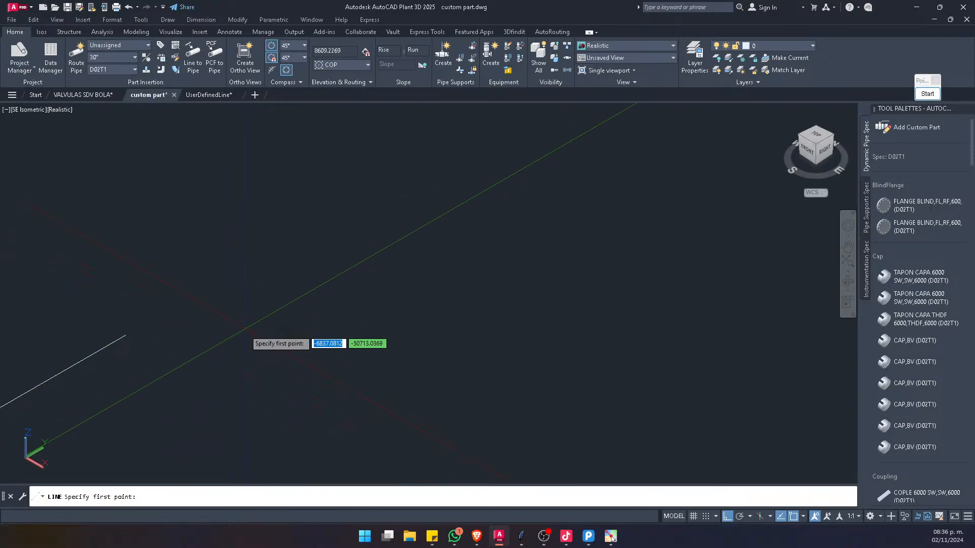
left_click(215, 326)
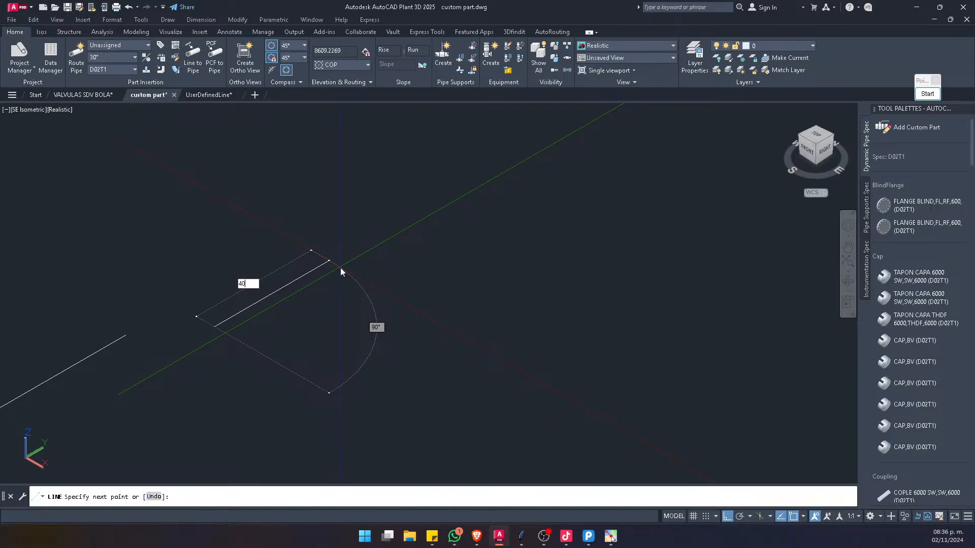
key("Return")
scroll(364, 244, "down", 2)
scroll(427, 145, "up", 2)
scroll(460, 148, "down", 2)
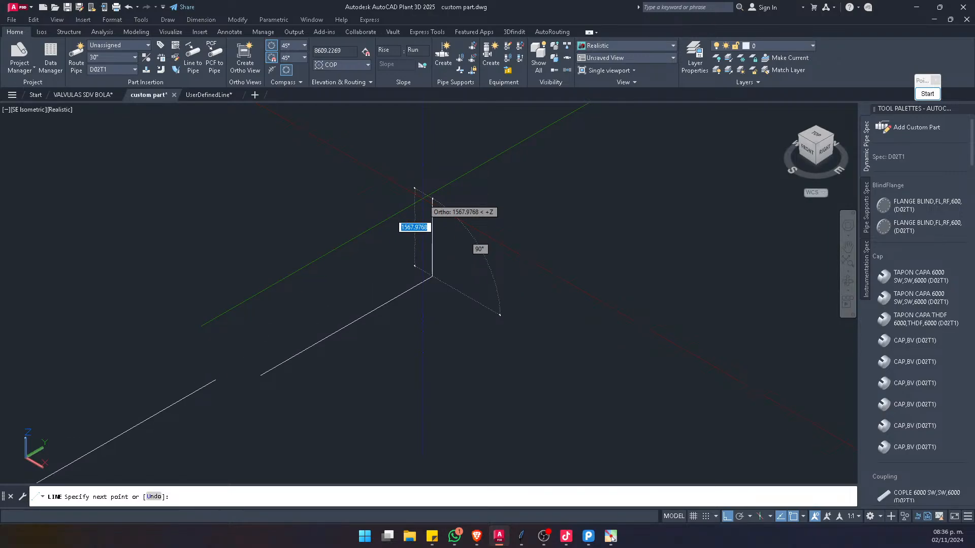
scroll(423, 198, "down", 3)
scroll(413, 201, "up", 4)
scroll(374, 265, "down", 1)
Step: Draw a diagonal line from a point along the lower line to the top of the vertical line
type("l")
key("Return")
left_click(305, 358)
left_click(444, 137)
key("Escape")
Step: Draw a short line over the lower line, between the diagonal's foot and the lower line's near end
scroll(406, 312, "up", 2)
type("l")
key("Return")
left_click(341, 279)
left_click(296, 335)
key("Escape")
Step: From the top of the diagonal, draw connected lines 3500 along the X axis, straight down, and along the Y axis
middle_click_drag(400, 125, 306, 260)
scroll(325, 256, "down", 1)
type("l")
key("Return")
middle_click_drag(434, 118, 414, 159)
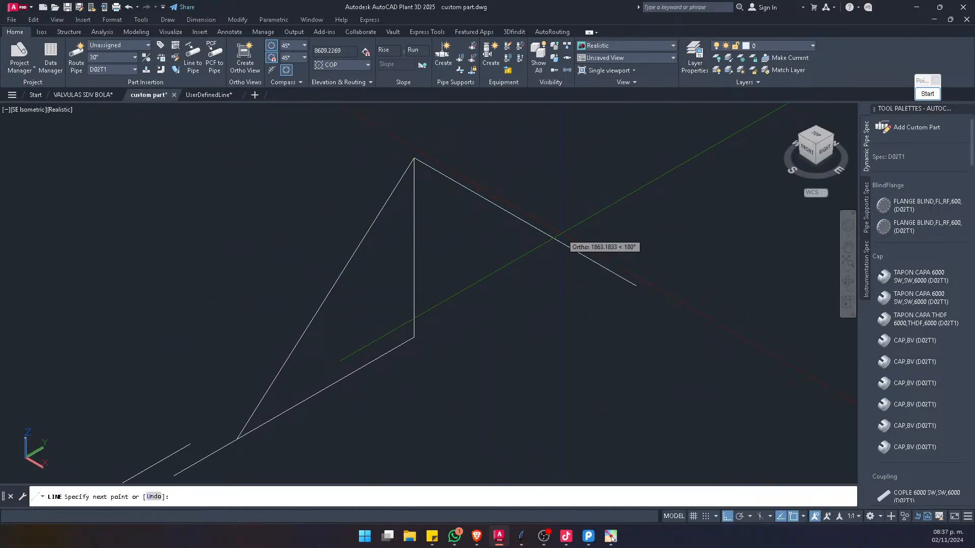
left_click(635, 286)
type("3500")
key("Return")
scroll(658, 291, "down", 3)
scroll(745, 300, "up", 3)
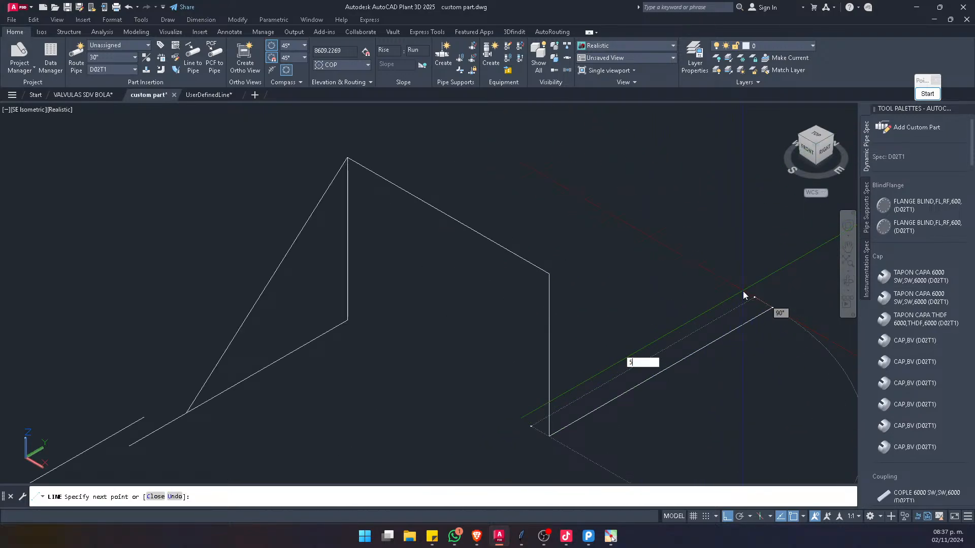
key("Escape")
Step: Delete the separate 10000 line lying beyond the start of the sketched route
scroll(599, 310, "down", 4)
scroll(386, 386, "up", 5)
left_click(388, 390)
scroll(389, 226, "down", 2)
middle_click_drag(391, 289, 321, 246)
key("Delete")
Step: Convert the connected route lines, including the diagonal but not the construction triangle's other sides, to 20" pipe with Line to Pipe
middle_click_drag(614, 226, 529, 293)
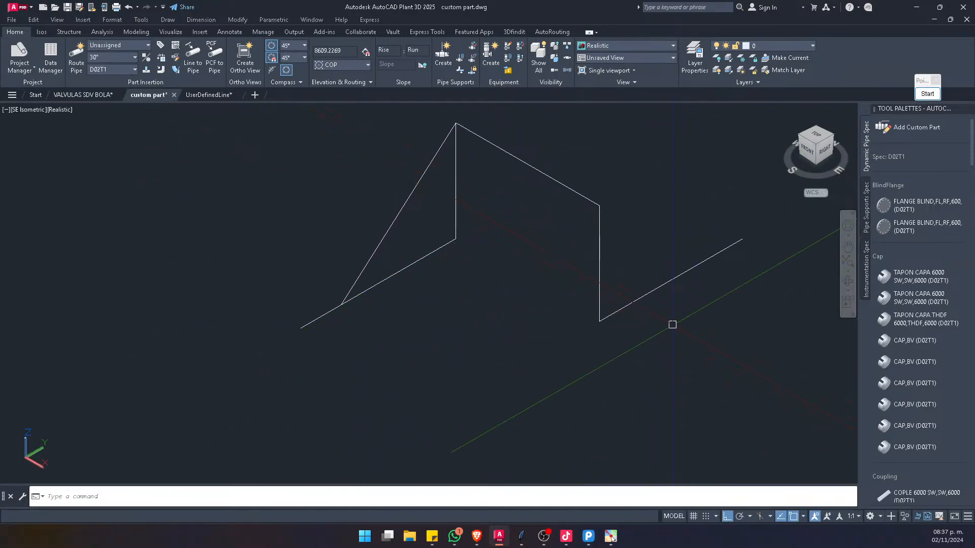
left_click(761, 366)
left_click(569, 176)
left_click(413, 192)
scroll(350, 315, "up", 4)
left_click(274, 326)
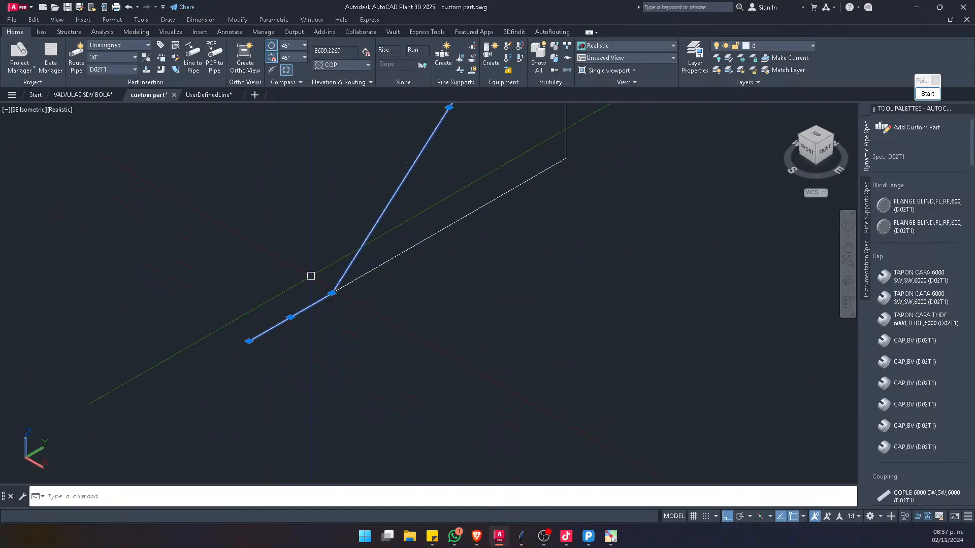
scroll(356, 264, "down", 8)
scroll(428, 315, "up", 4)
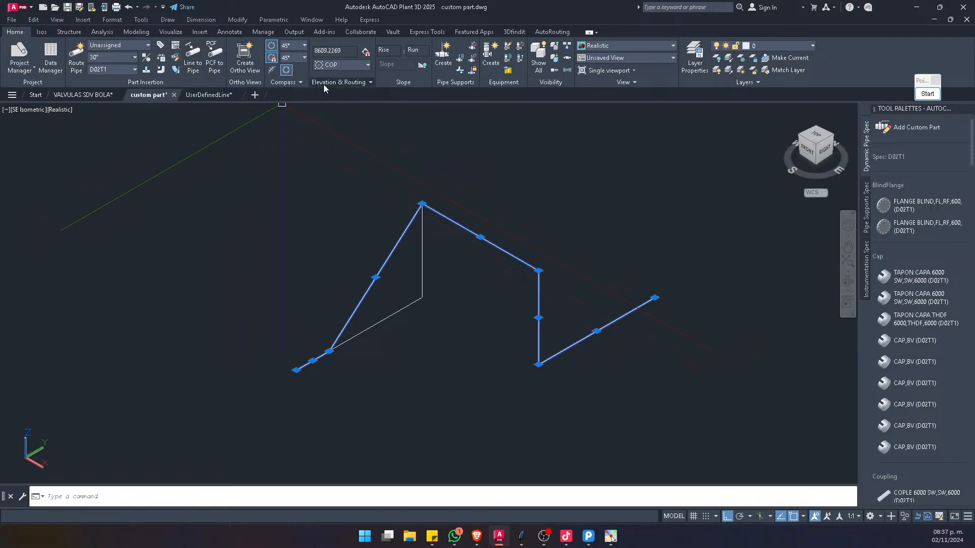
left_click(134, 58)
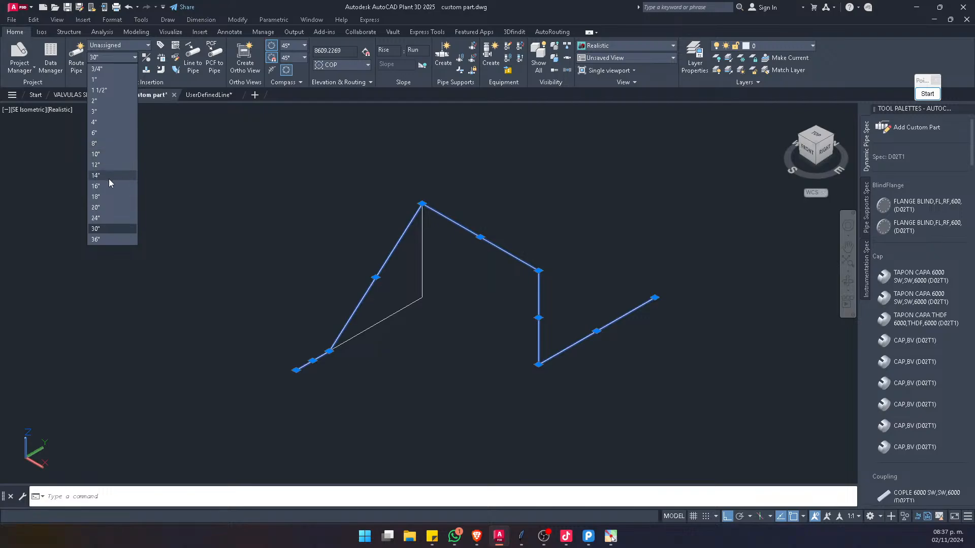
left_click(111, 207)
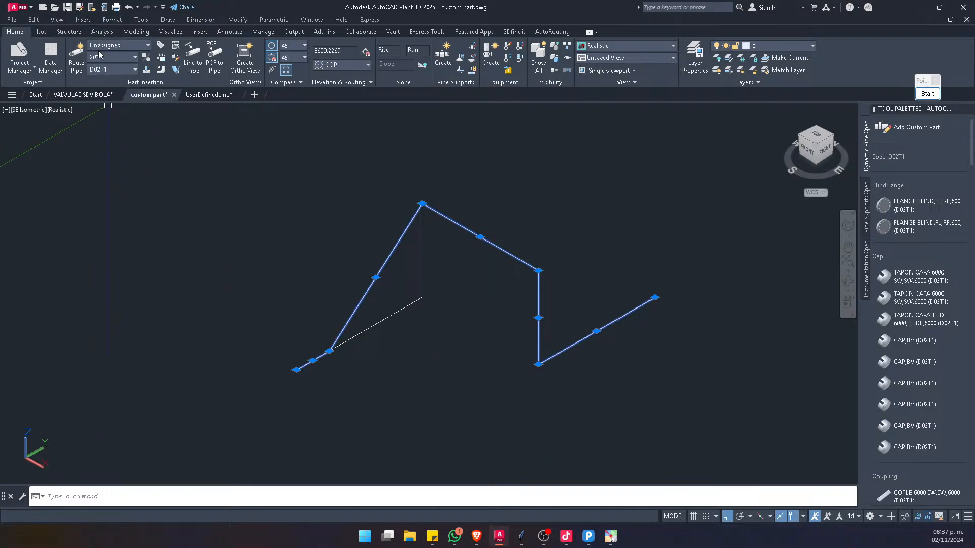
left_click(197, 57)
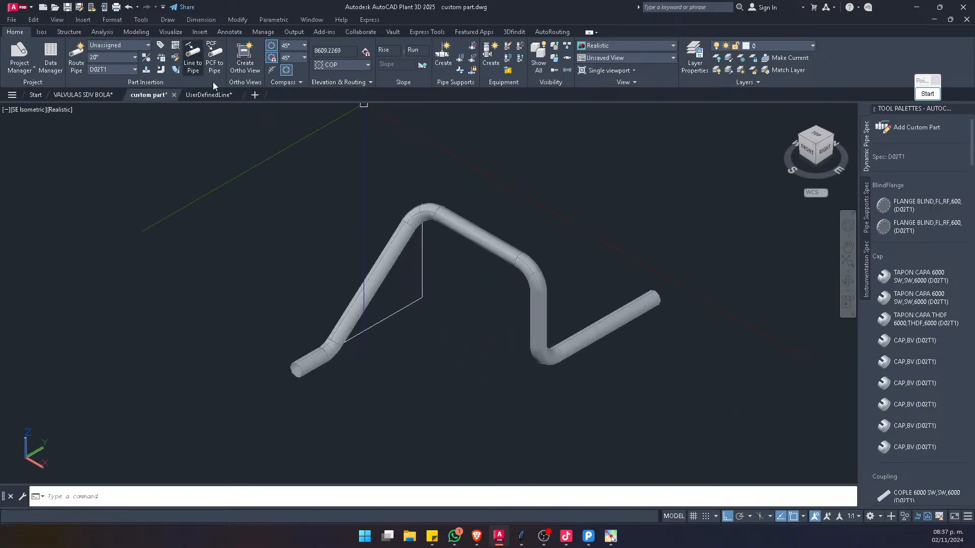
scroll(388, 305, "up", 5)
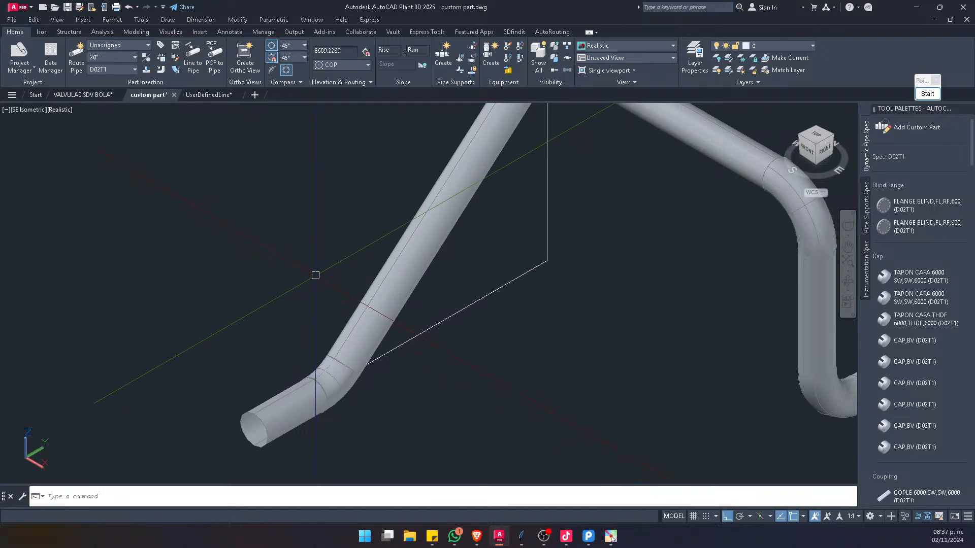
Step: Switch to AutoCAD 2025 and open the recent drawing CATALOGO 2019
scroll(366, 278, "down", 5)
middle_click_drag(432, 309, 375, 324)
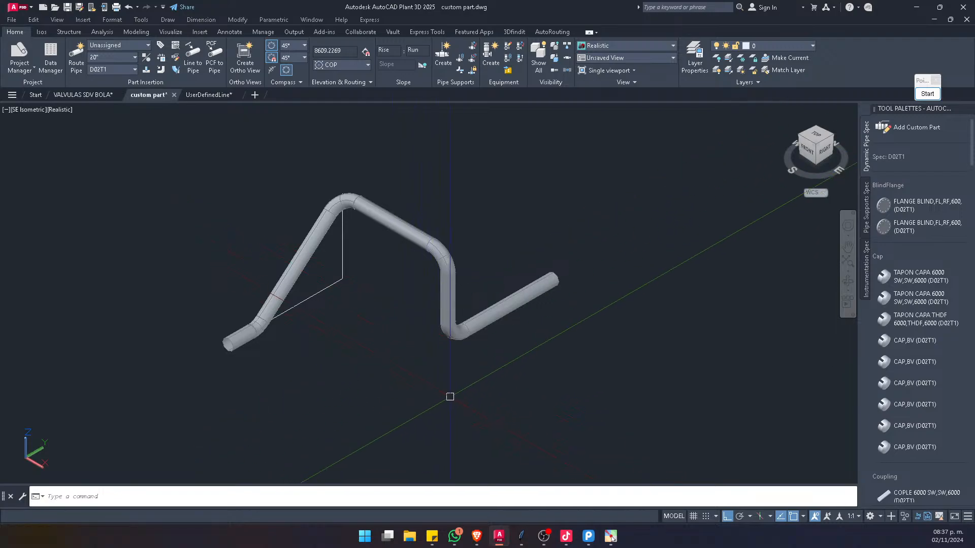
key("super")
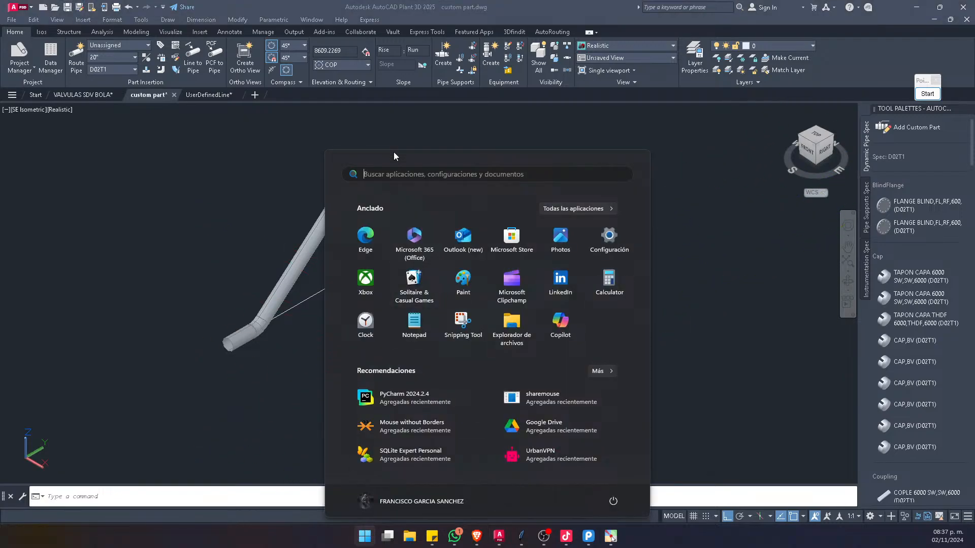
type("AUTO")
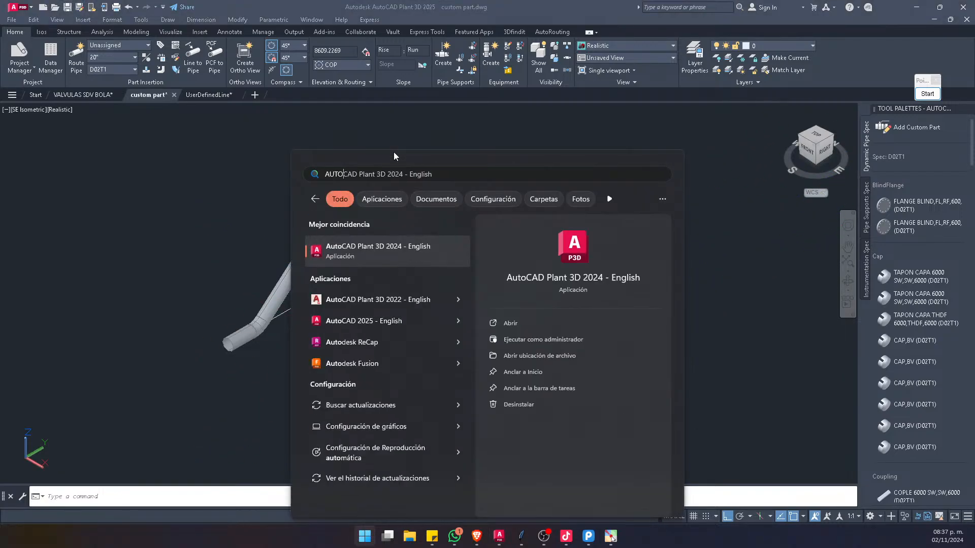
type("CAD")
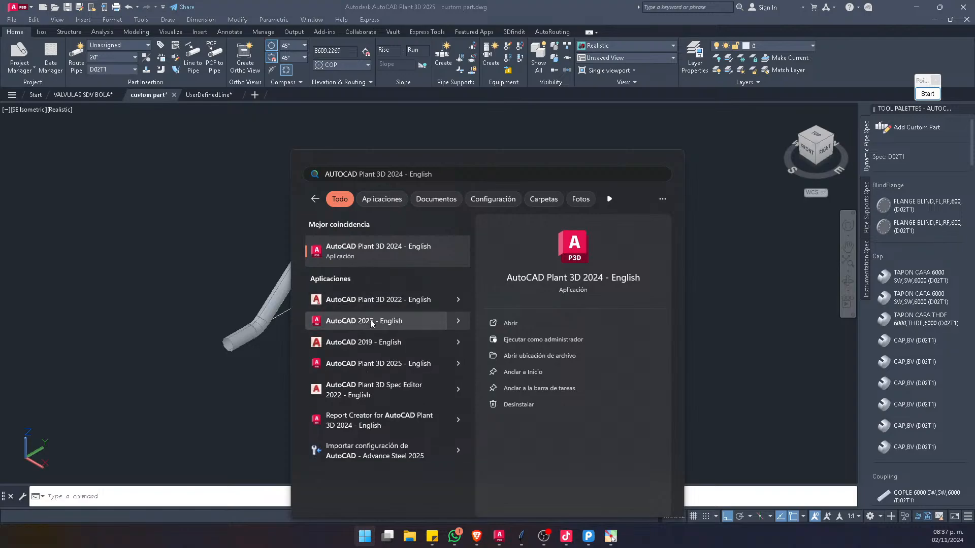
left_click(358, 322)
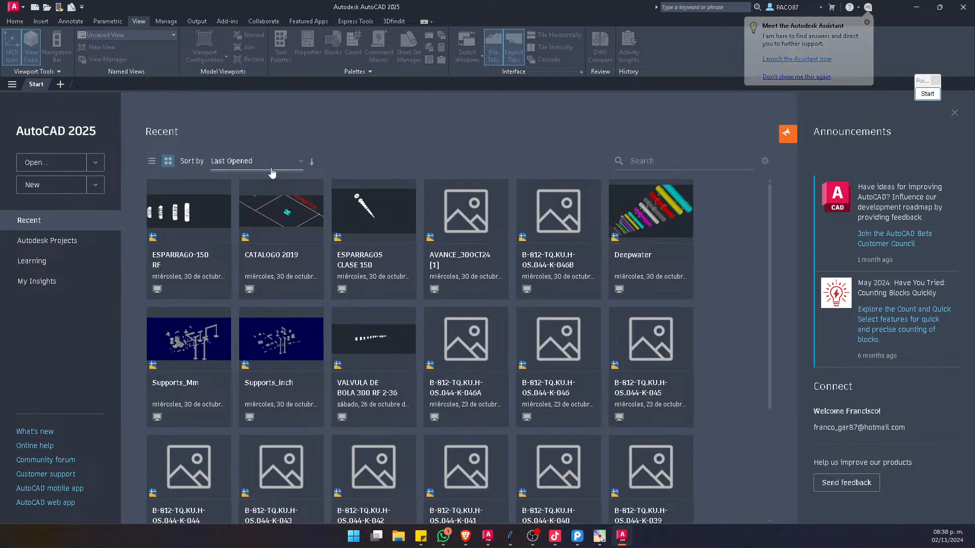
left_click(287, 216)
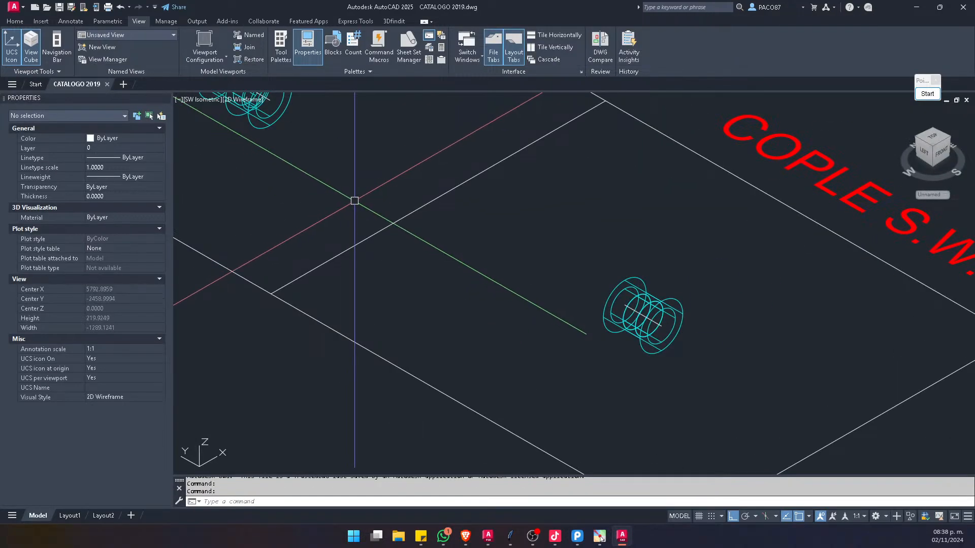
Step: Display the whole 3D accessories catalogue in the Conceptual visual style with SHADEMODE
scroll(358, 202, "down", 10)
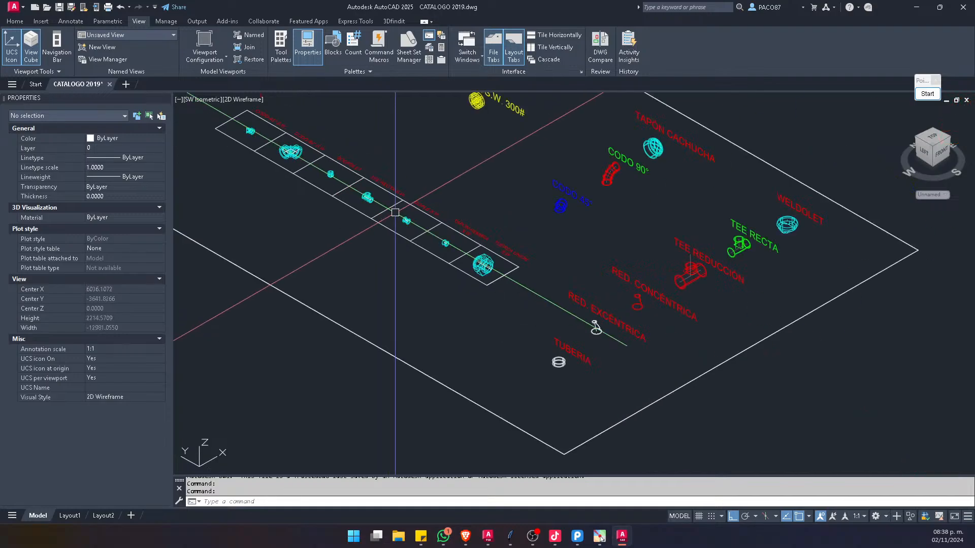
scroll(451, 229, "down", 4)
scroll(451, 228, "up", 3)
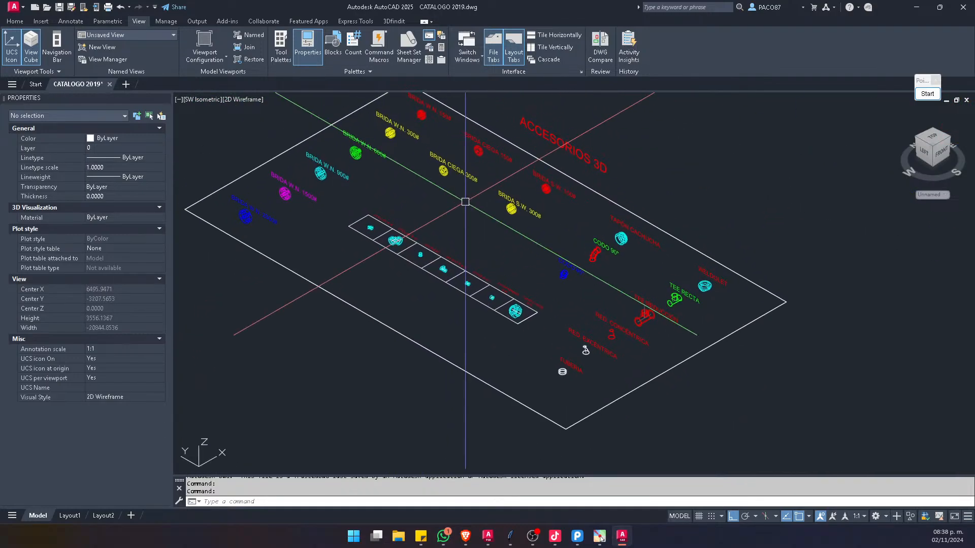
key("Return")
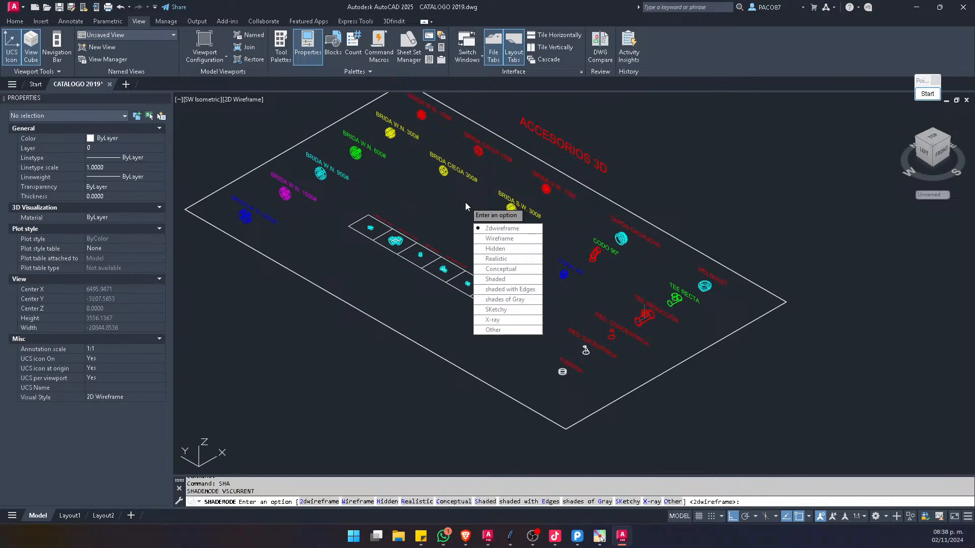
type("C")
key("Return")
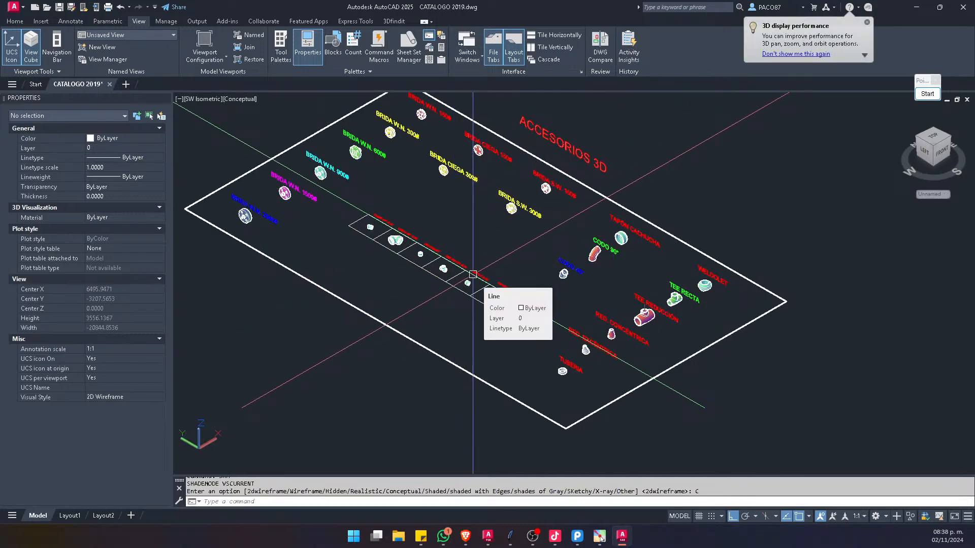
Step: Copy the CODO 90° elbow block from the catalogue to the empty area outside its frame
scroll(514, 307, "down", 2)
scroll(503, 304, "up", 4)
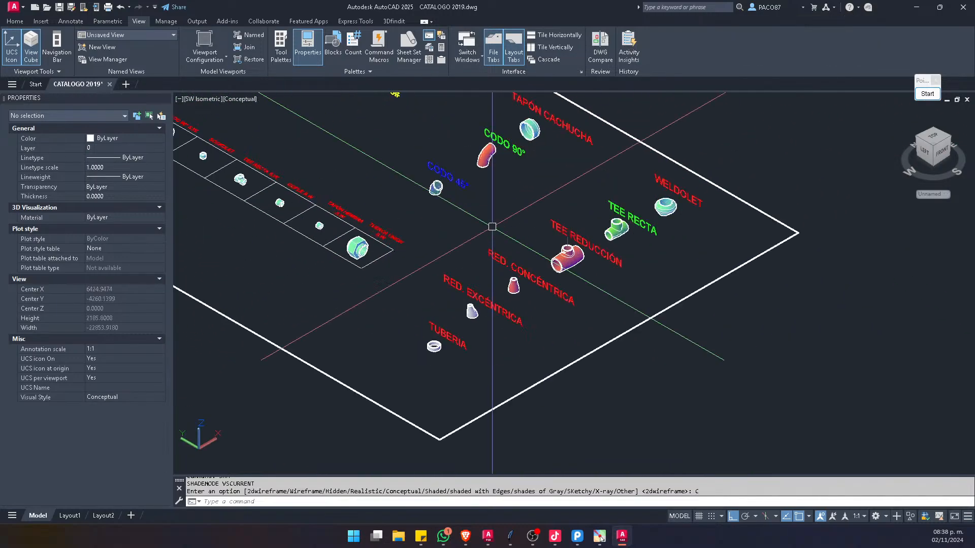
scroll(530, 284, "up", 2)
key("Escape")
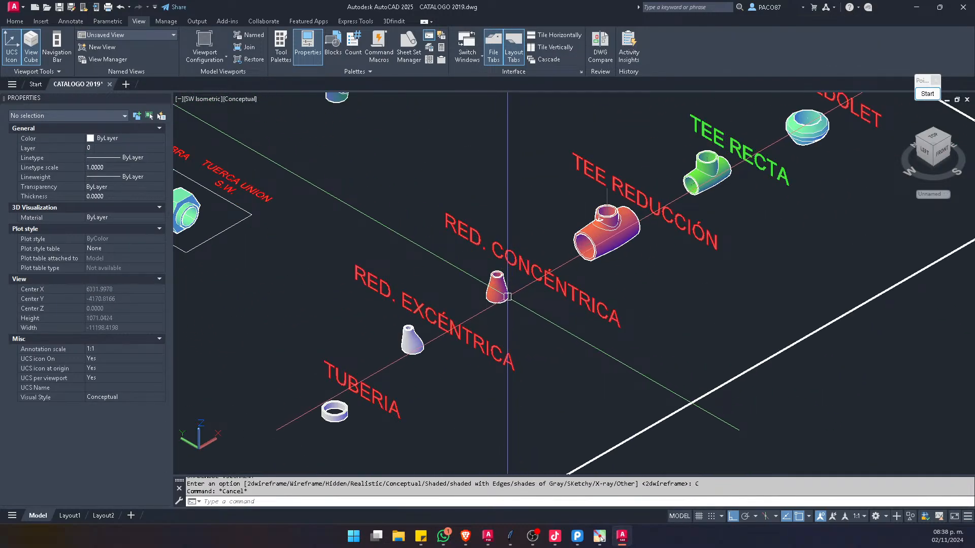
key("Escape")
scroll(495, 293, "down", 5)
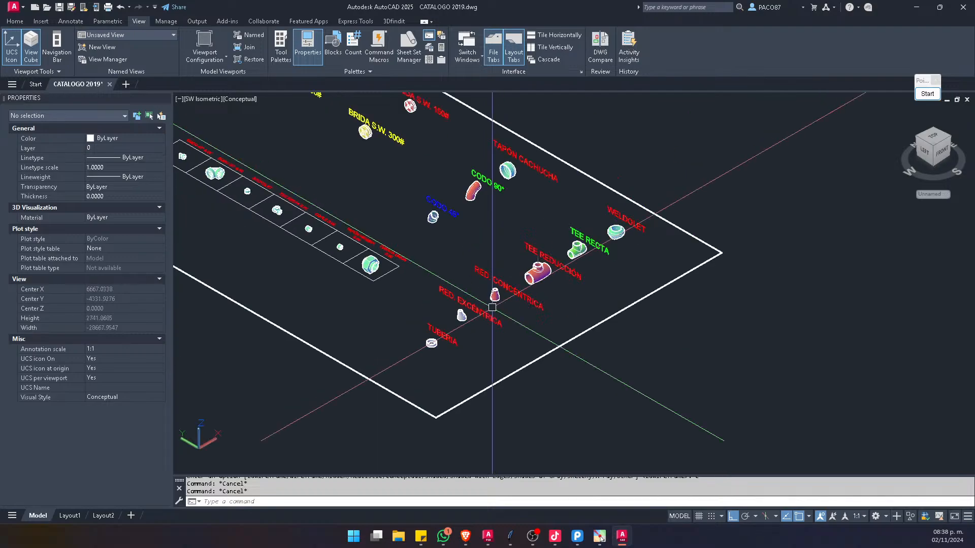
scroll(493, 228, "down", 1)
scroll(486, 226, "up", 5)
left_click(485, 226)
scroll(485, 226, "down", 4)
type("co")
key("Return")
left_click(455, 204)
left_click(643, 335)
key("Escape")
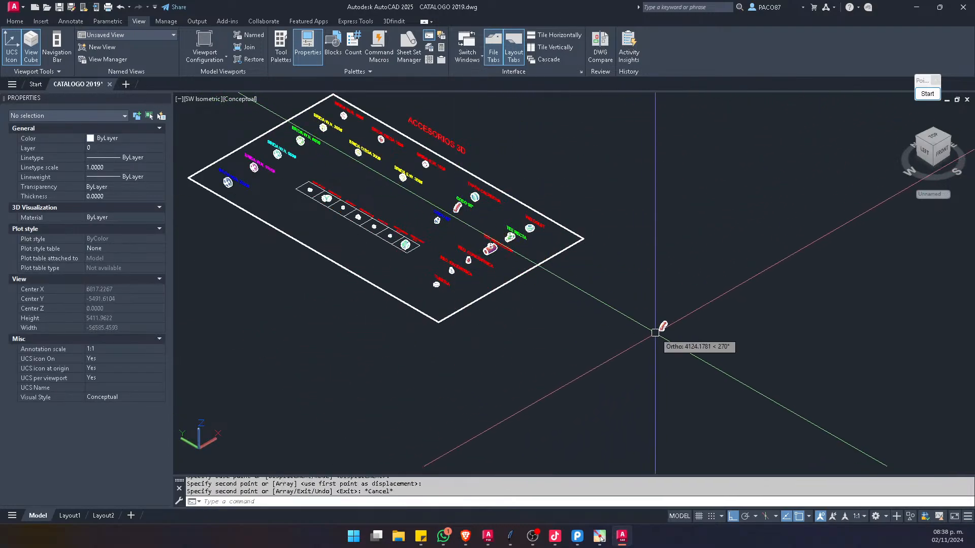
Step: Zoom in on the copied elbow and switch the view to the 2D Wireframe visual style
key("Escape")
scroll(731, 332, "up", 6)
key("Escape")
left_click(468, 284)
scroll(457, 295, "up", 5)
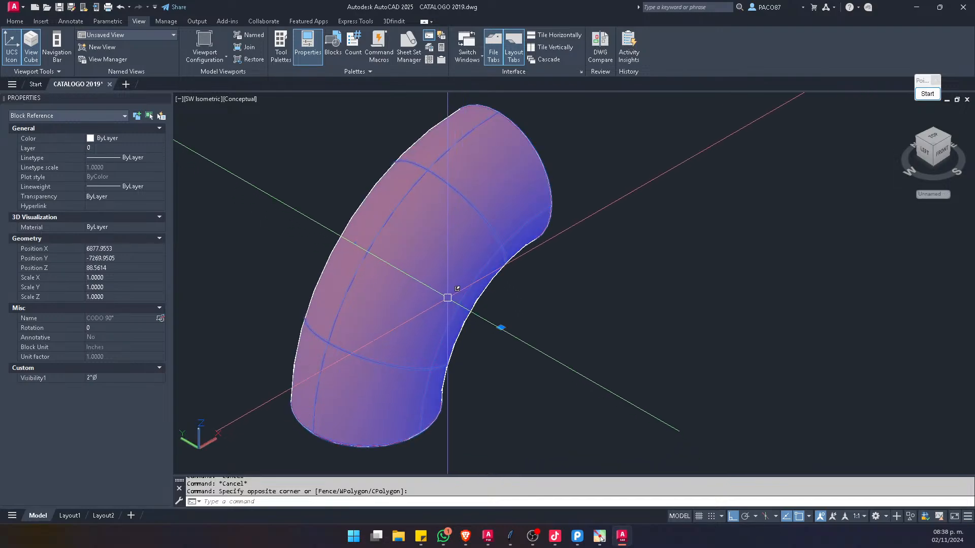
key("Escape")
type("SHA")
key("Return")
type("2")
key("Return")
Step: Set the copied elbow block to a larger nominal size using its visibility sizes
left_click(447, 291)
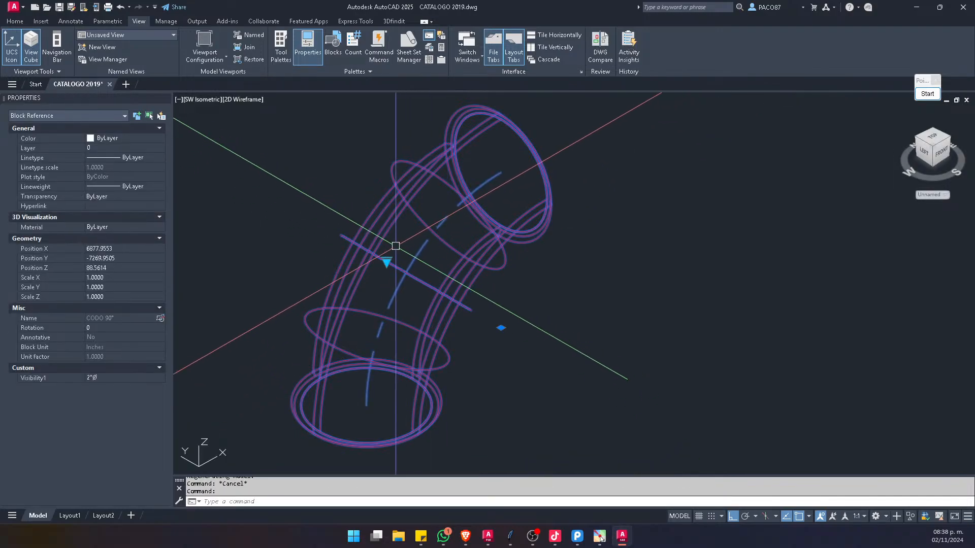
left_click(387, 263)
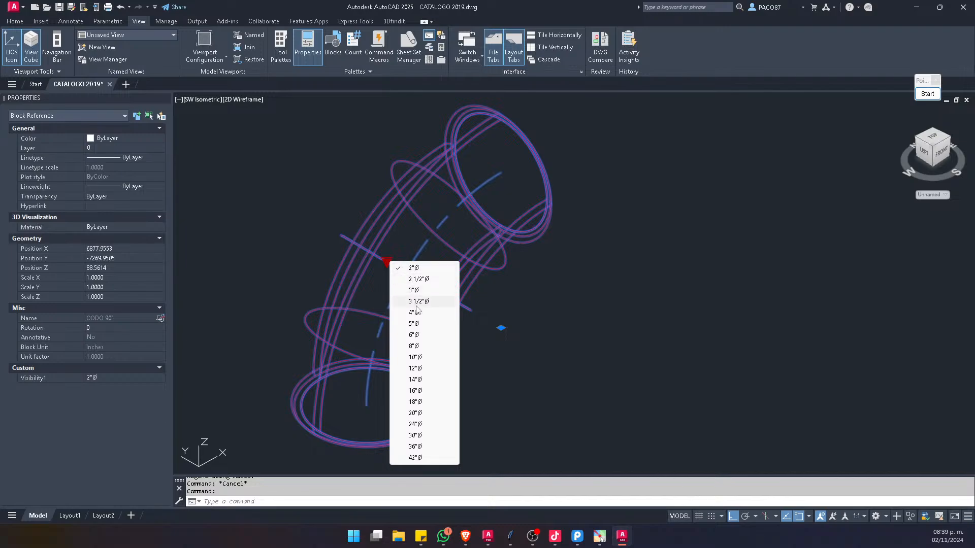
key("Escape")
scroll(447, 322, "up", 3)
scroll(477, 318, "down", 10)
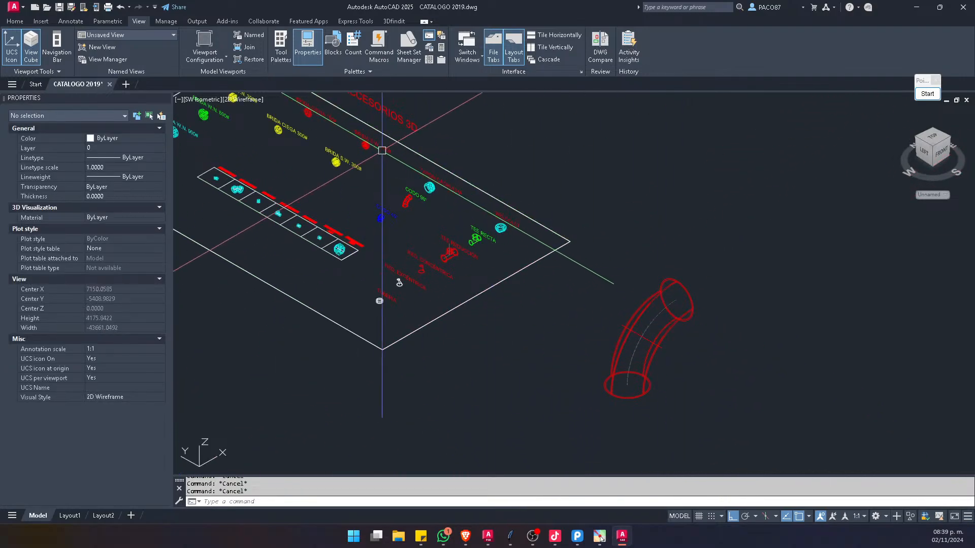
Step: Copy the TAPÓN CACHUCHA cap block from the catalogue to a spot near the enlarged elbow's upper end
scroll(437, 168, "up", 5)
left_click(407, 249)
type("co")
key("Return")
left_click(408, 248)
scroll(457, 264, "down", 5)
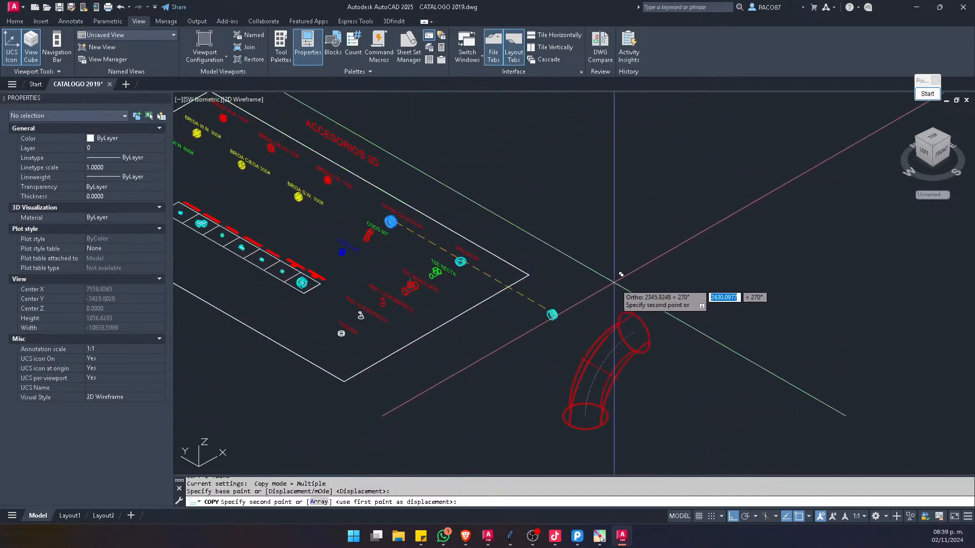
scroll(599, 229, "up", 10)
left_click(631, 213)
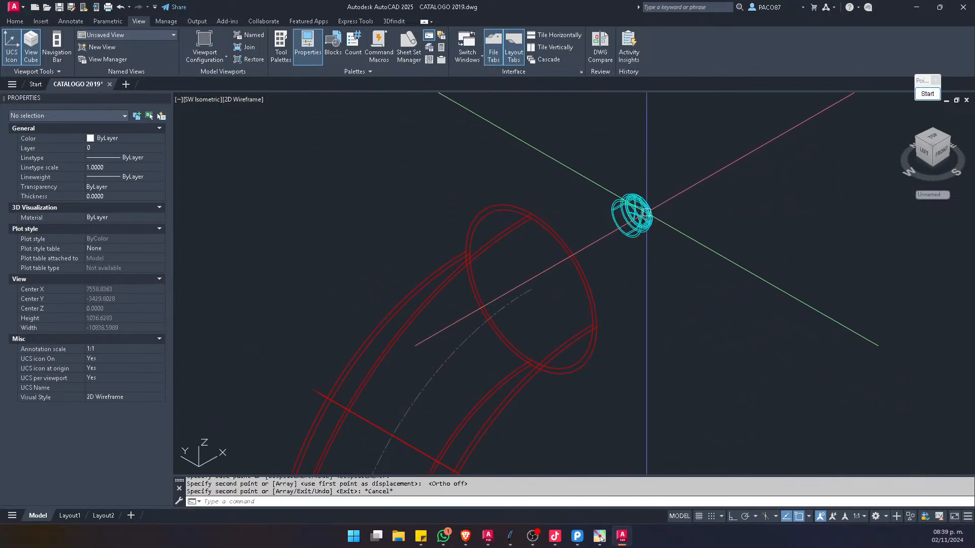
key("Escape")
Step: Set the copied cap block's size to 20"
left_click(631, 218)
left_click(551, 180)
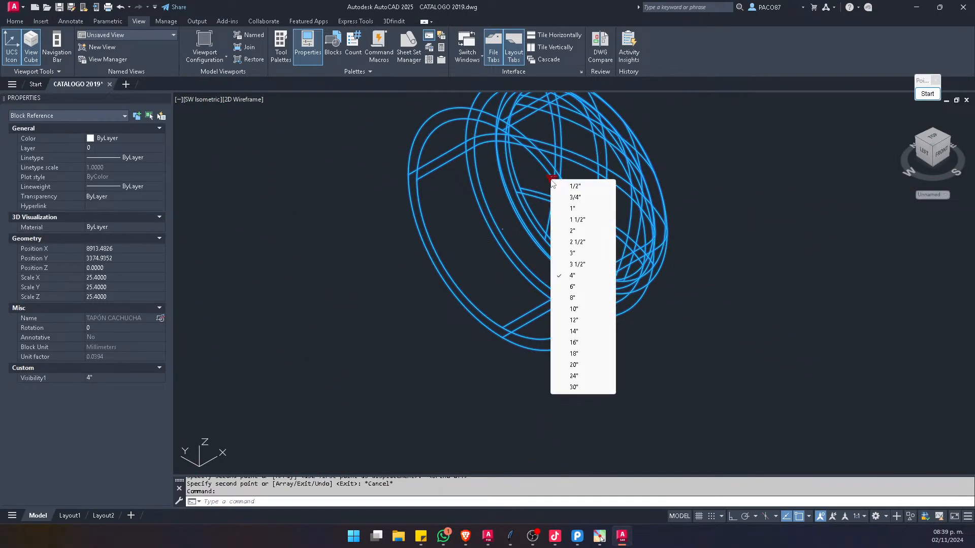
left_click(585, 364)
scroll(593, 290, "down", 6)
key("Escape")
key("Escape")
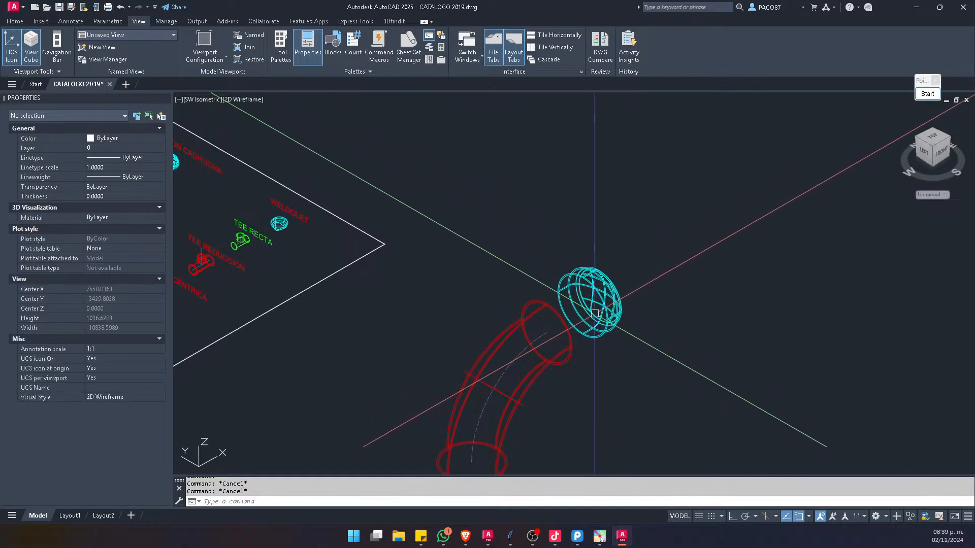
Step: Move the 20" cap by its center point onto the center of the elbow's upper end
scroll(595, 309, "up", 3)
left_click(697, 182)
left_click(632, 246)
type("m")
key("space")
type("cEN")
key("space")
scroll(568, 240, "up", 2)
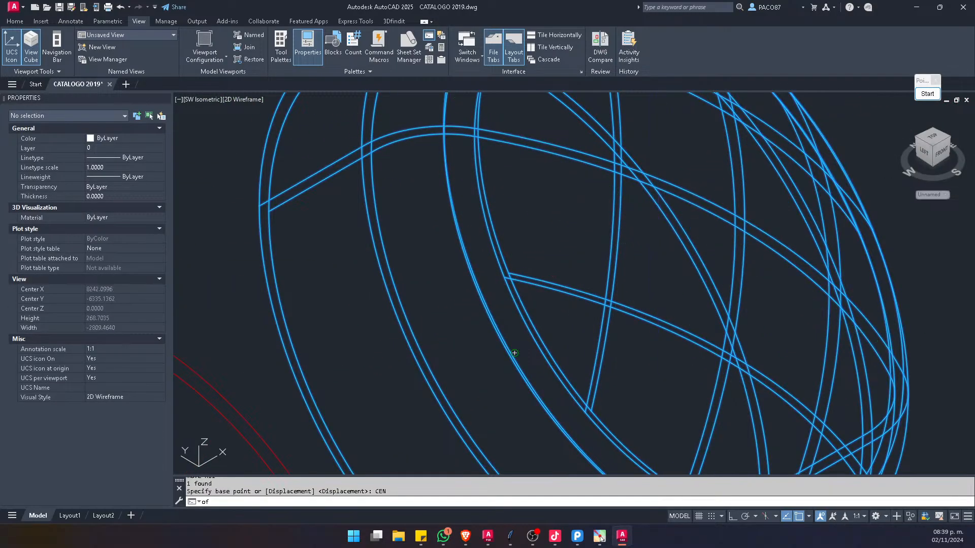
left_click(658, 216)
scroll(659, 214, "down", 4)
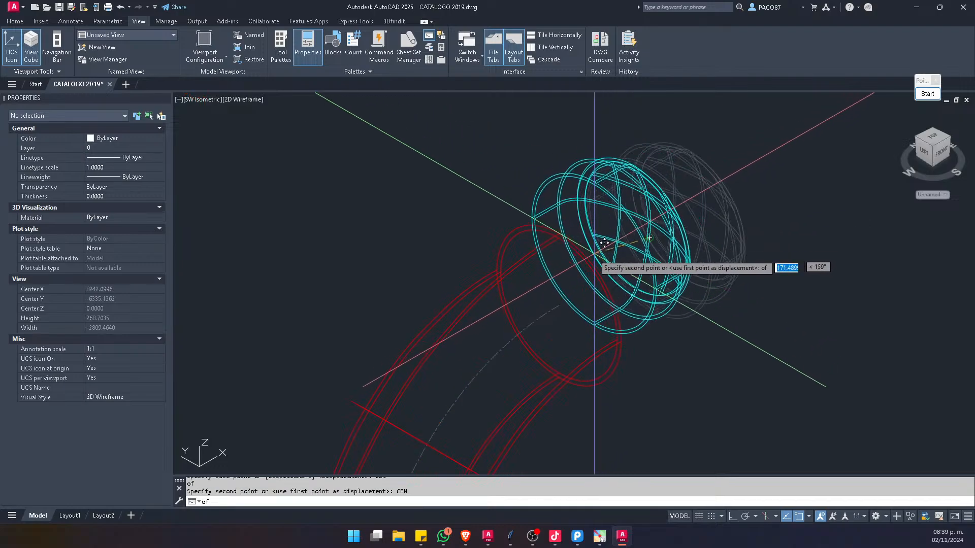
left_click(617, 285)
key("Escape")
key("Escape")
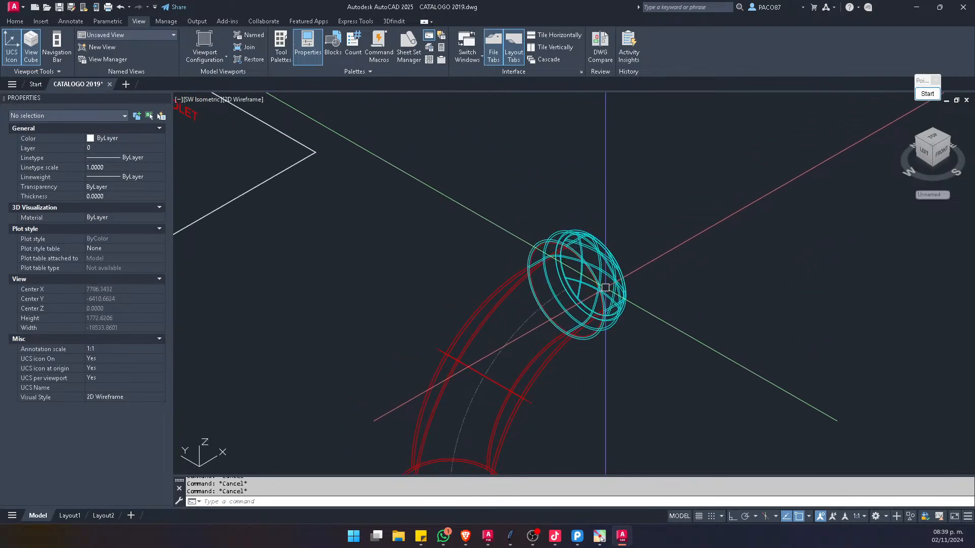
Step: Show the capped elbow in the Conceptual visual style
type("SHA")
key("Return")
type("C")
key("Return")
key("Escape")
key("Escape")
scroll(556, 201, "down", 5)
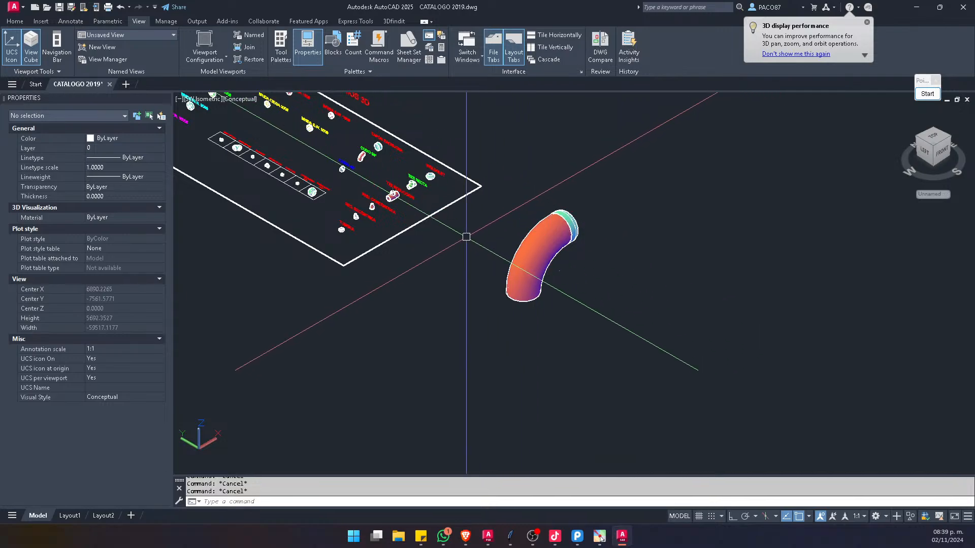
Step: Copy the TUBERIA pipe block from the catalogue to the empty area beside the elbow
scroll(352, 225, "up", 4)
left_click(310, 246)
scroll(311, 246, "down", 1)
scroll(311, 245, "up", 4)
type("CO")
key("Return")
left_click(313, 252)
scroll(303, 229, "down", 4)
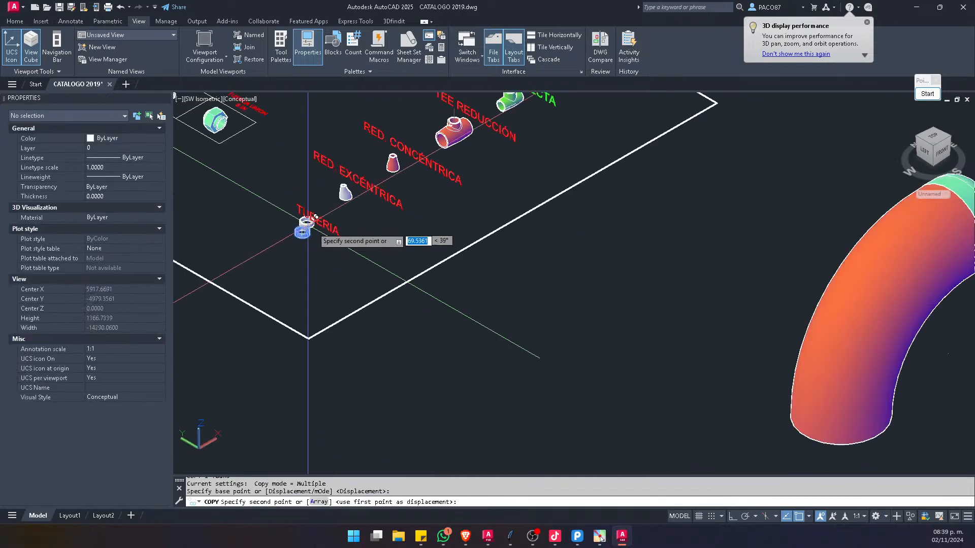
left_click(602, 402)
key("Escape")
key("Escape")
Step: Set the copied pipe block's size to 20"
scroll(603, 403, "up", 4)
key("Escape")
left_click(520, 353)
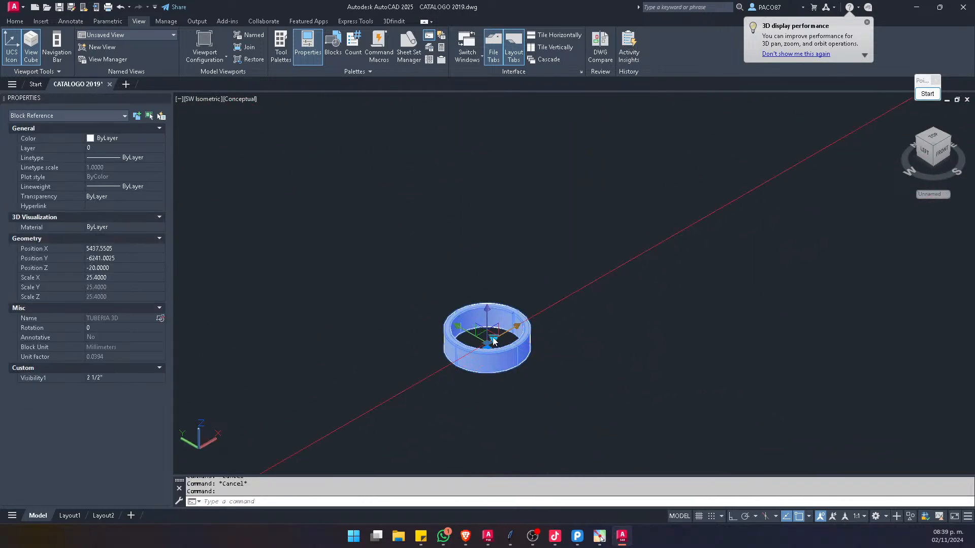
left_click(494, 340)
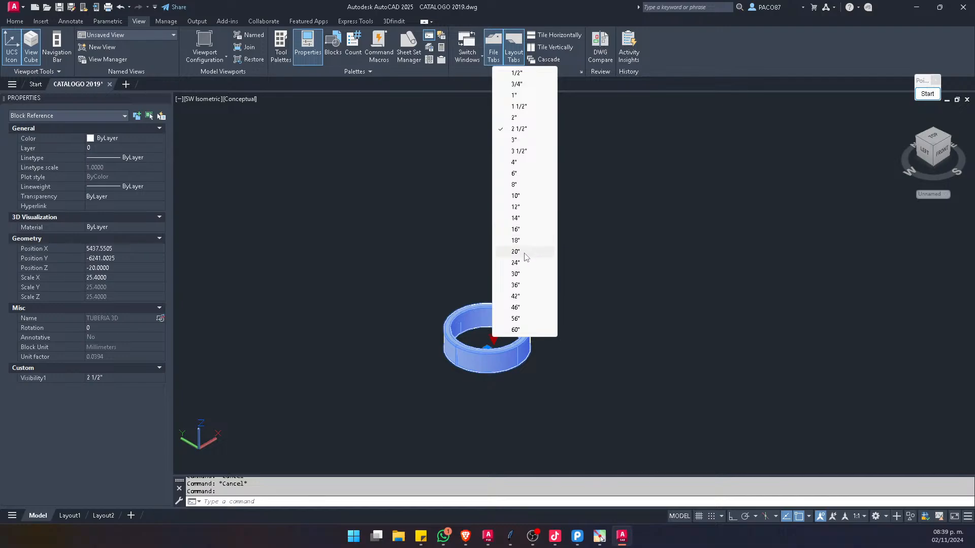
left_click(524, 254)
scroll(501, 277, "up", 5)
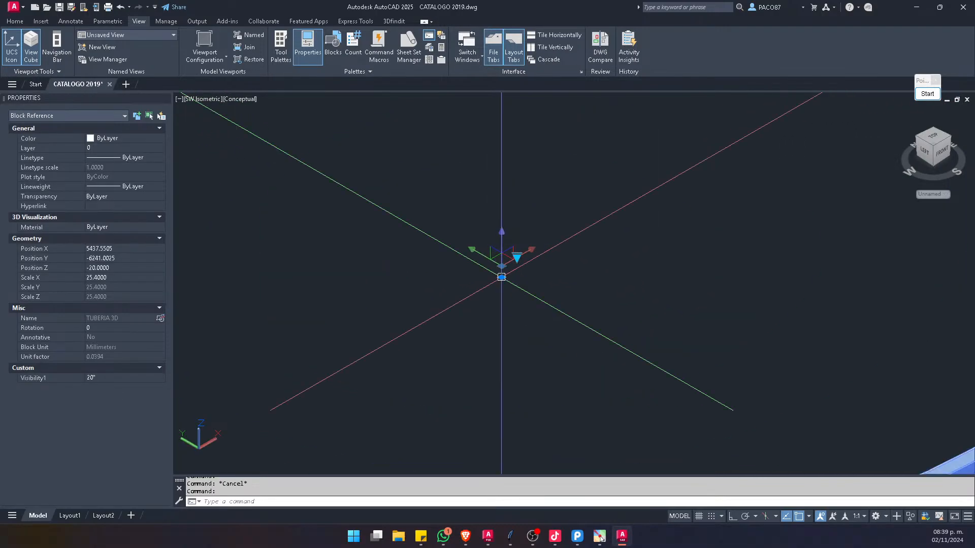
left_click(501, 276)
scroll(503, 266, "down", 5)
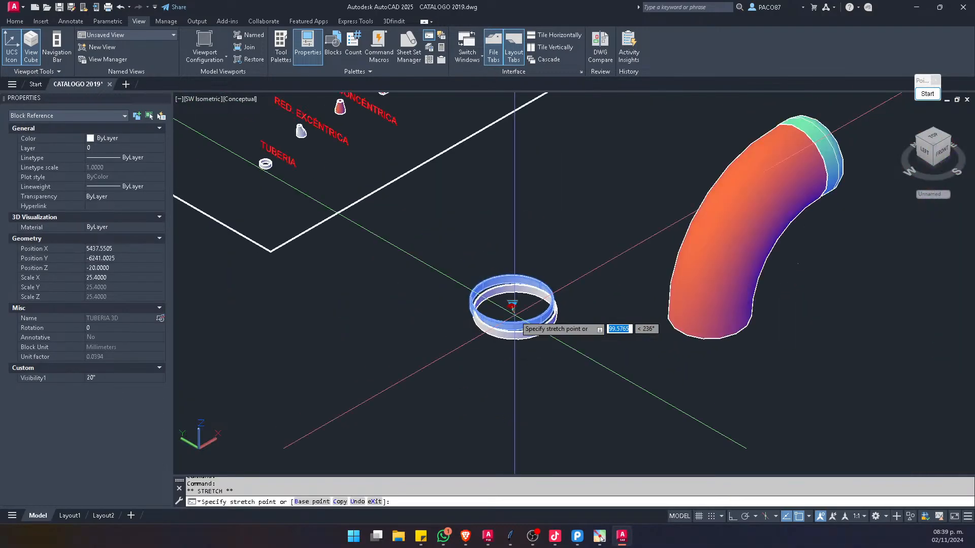
key("Escape")
key("Escape")
Step: Explode the copied 20" pipe block into an editable solid
scroll(515, 314, "up", 5)
left_click(639, 261)
left_click(465, 314)
type("x")
key("Return")
Step: Stretch the exploded pipe solid upward along Z into a long pipe by its height grip
left_click(479, 243)
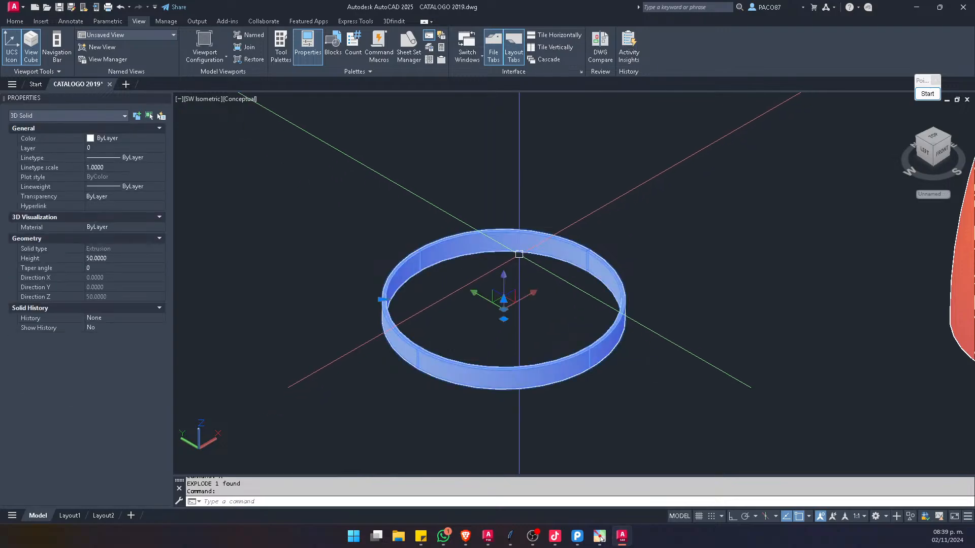
left_click(503, 300)
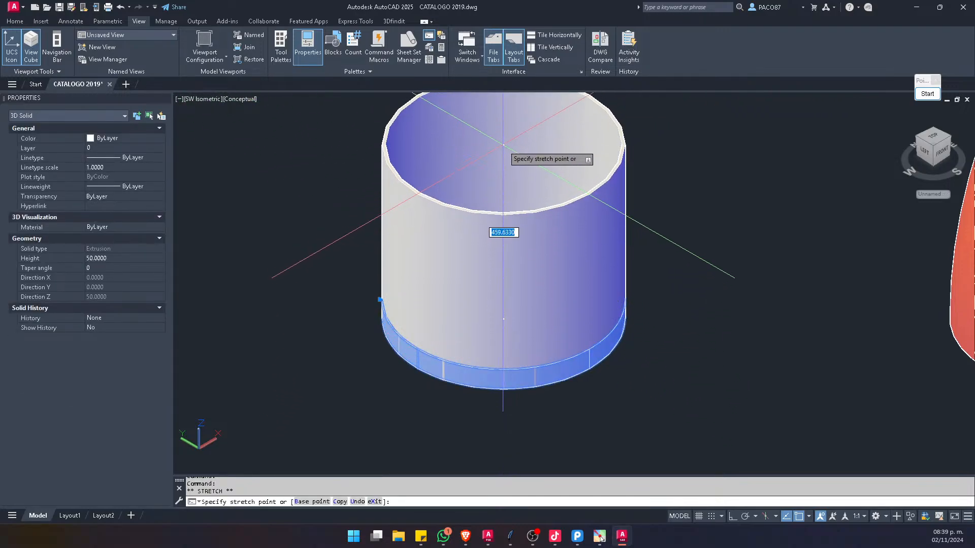
scroll(503, 139, "down", 5)
key("Escape")
key("Escape")
scroll(571, 168, "up", 5)
left_click(615, 122)
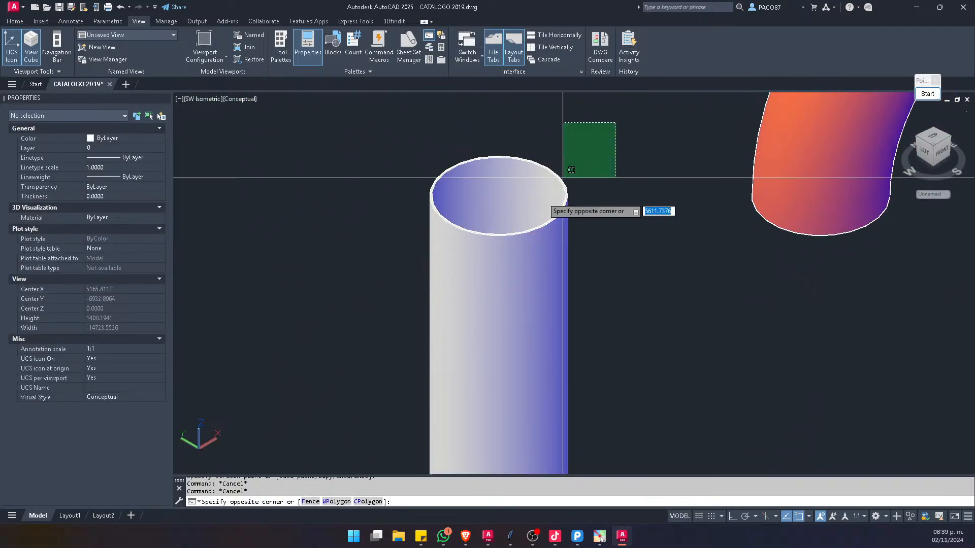
left_click(578, 163)
type("m")
key("Return")
type("EN")
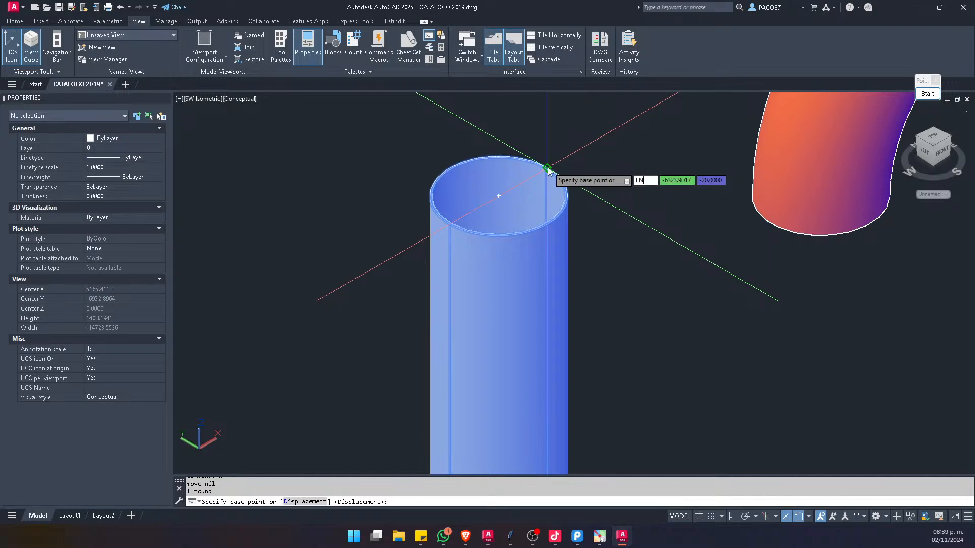
key("Return")
key("Escape")
Step: Move the long pipe solid by the centre of its upper end onto the lower end of the elbow
left_click(428, 264)
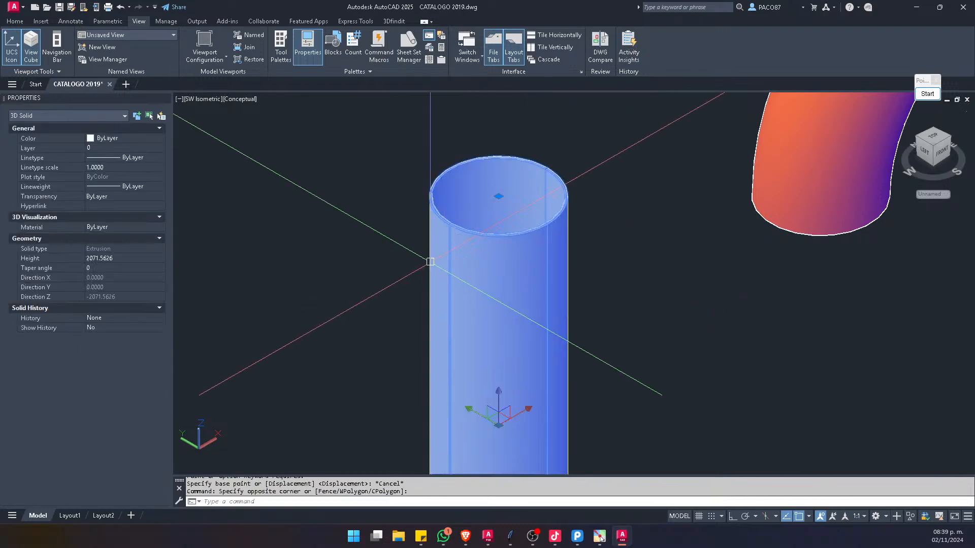
type("m")
key("Return")
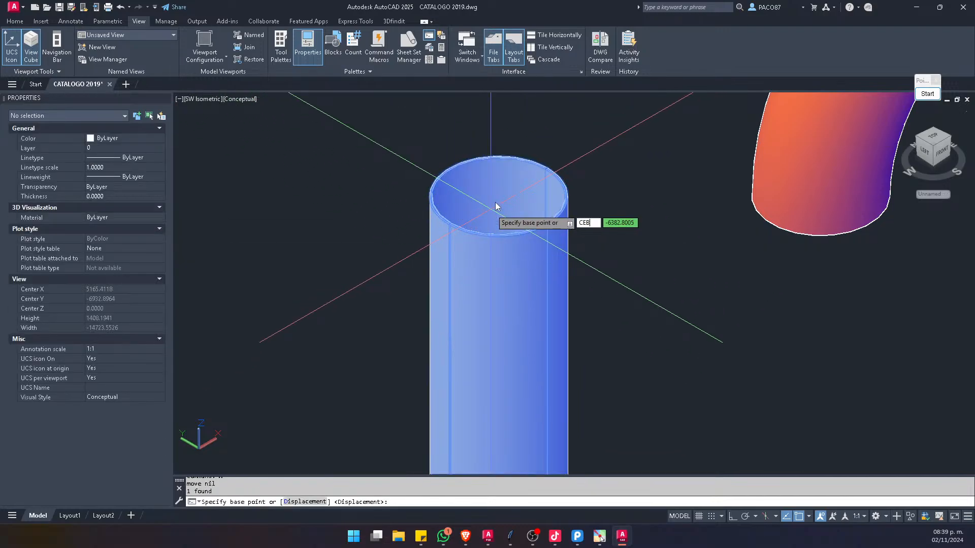
left_click(556, 172)
scroll(558, 213, "down", 5)
scroll(620, 216, "up", 5)
type("END")
key("Return")
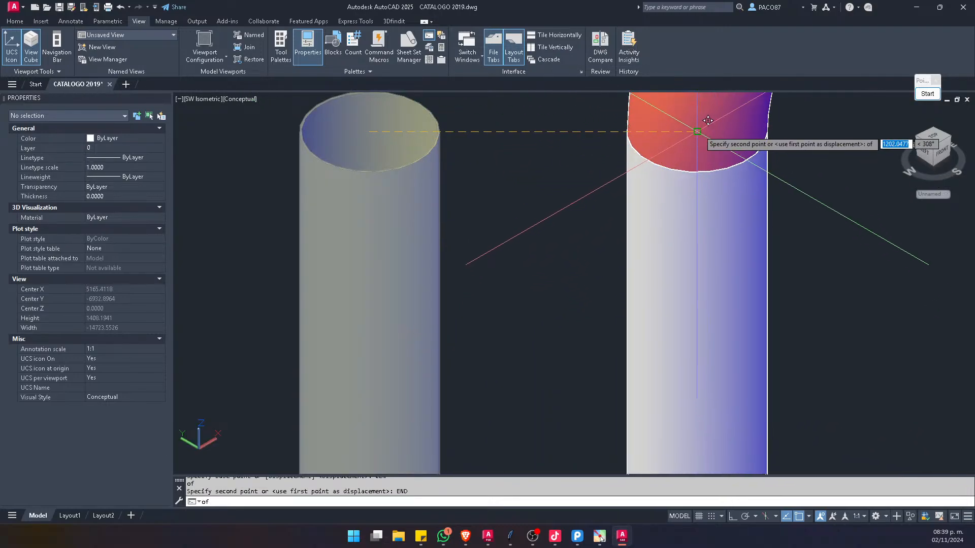
left_click(698, 130)
scroll(698, 130, "down", 3)
key("Escape")
left_click(618, 306)
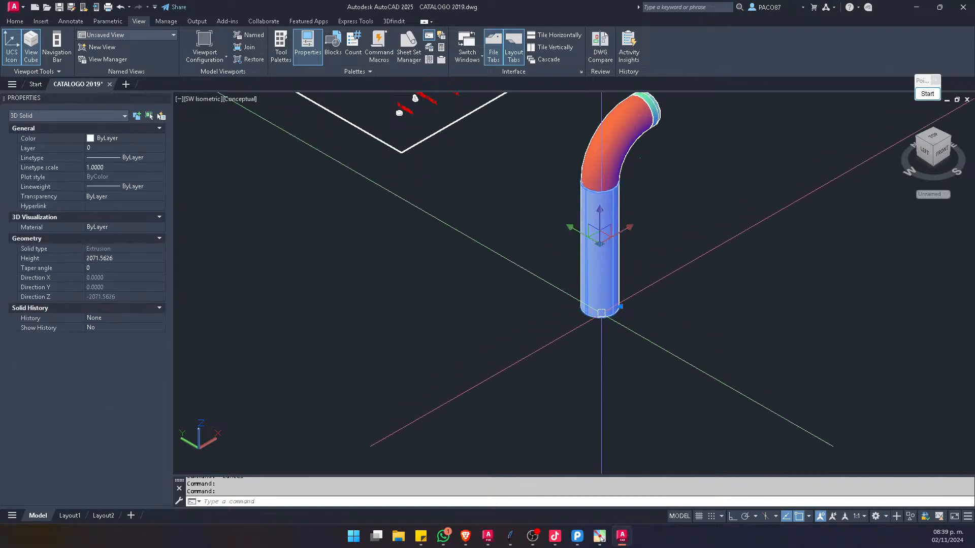
key("Escape")
key("Escape")
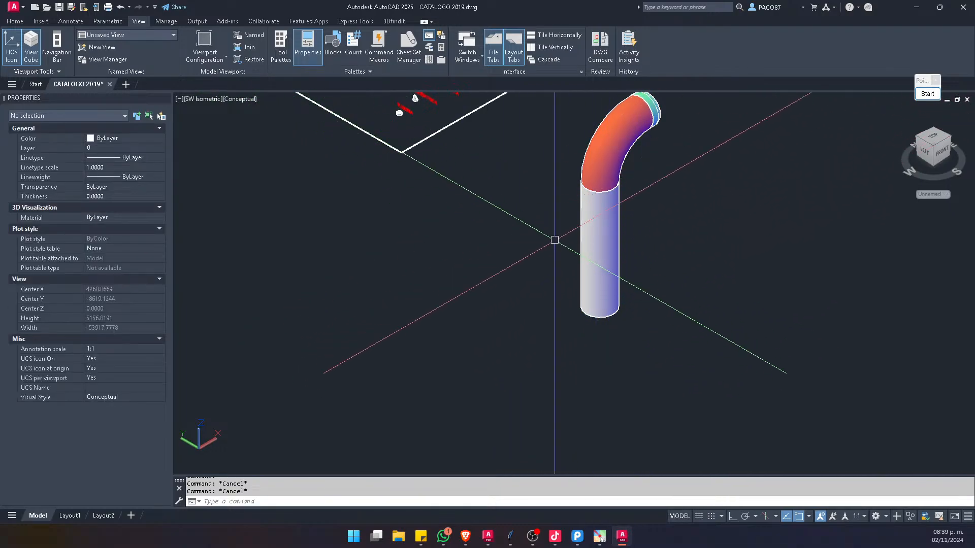
middle_click_drag(609, 233, 590, 274)
scroll(558, 314, "down", 4)
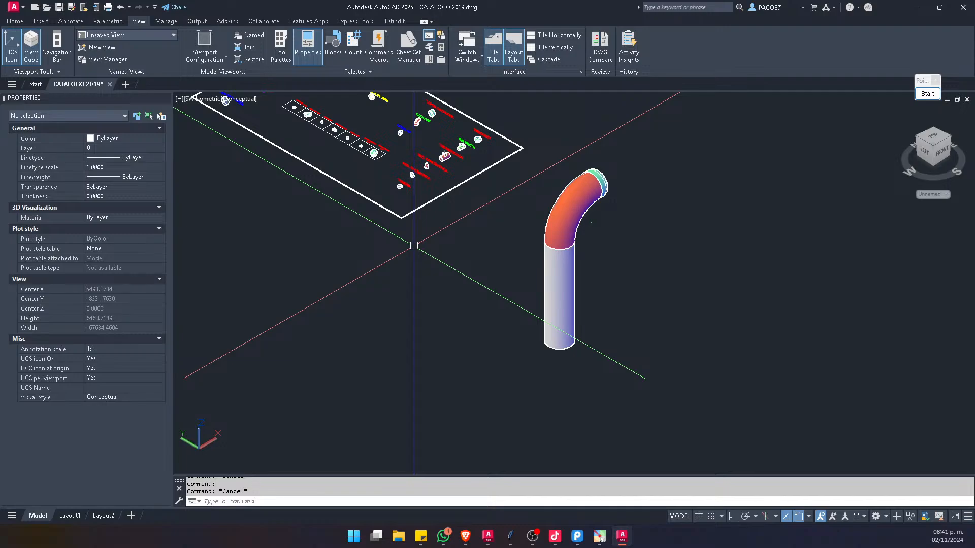
Step: Draw three connected line segments in the empty area beside the assembly, turning Ortho on after the first
type("l")
key("Return")
left_click(319, 319)
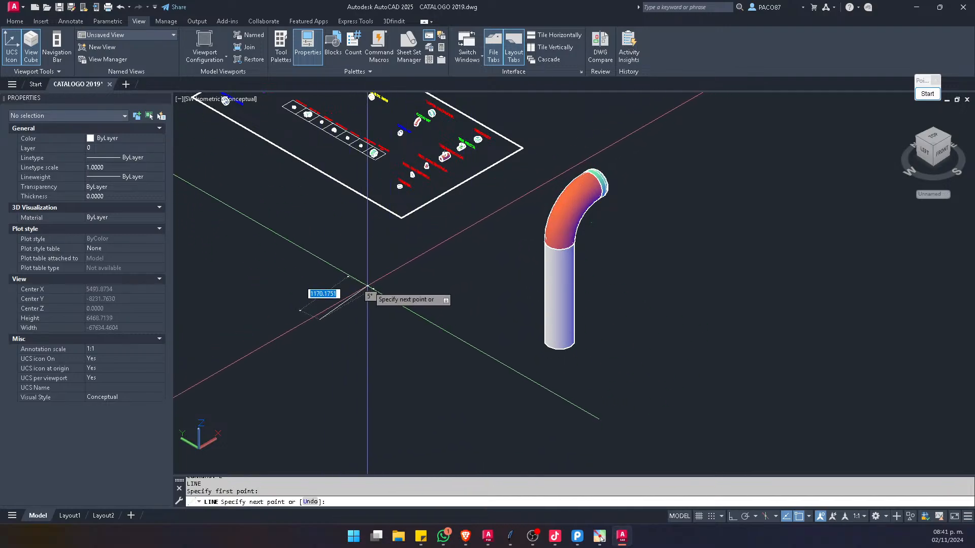
left_click(404, 263)
key("F8")
left_click(465, 340)
left_click(371, 392)
key("Escape")
key("Escape")
Step: Erase the three line segments just drawn in the empty area
left_click(475, 252)
left_click(281, 393)
key("Delete")
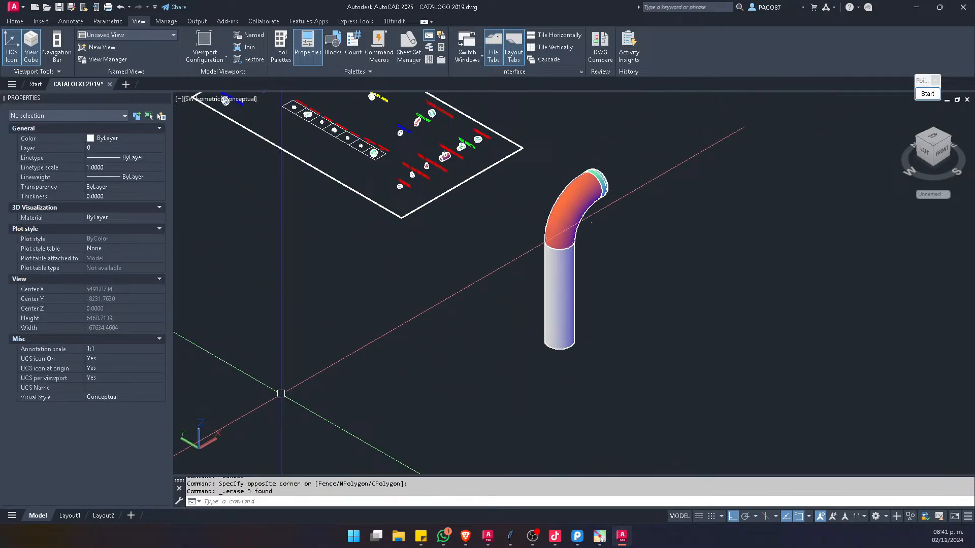
key("Escape")
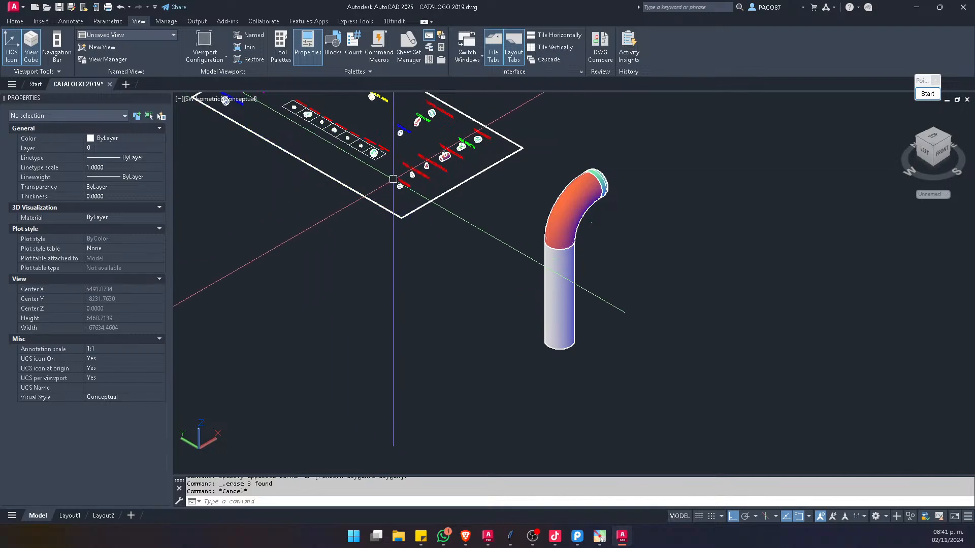
Step: Copy the TEE REDUCCIÓN block from the catalogue to the empty area outside its frame
middle_click_drag(483, 237, 449, 215)
middle_click_drag(524, 180, 543, 271)
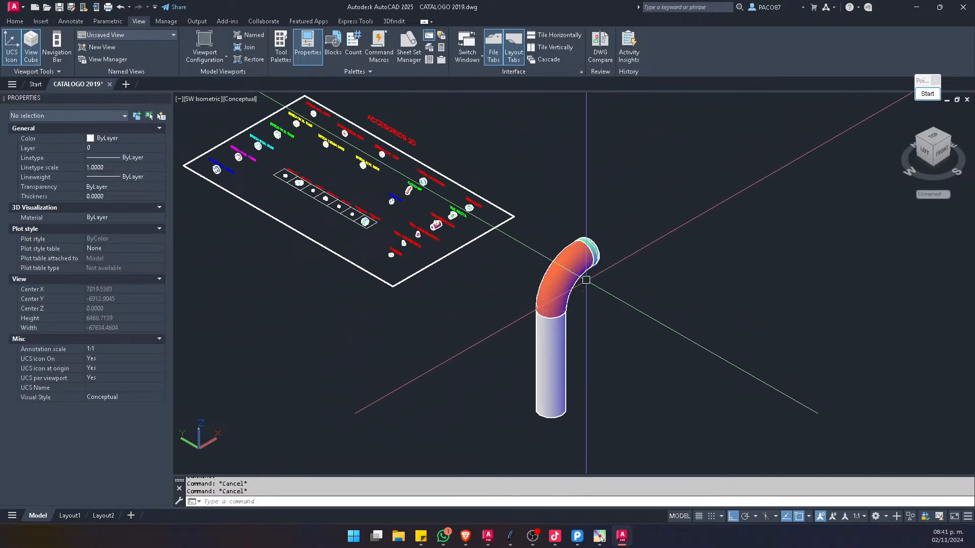
scroll(492, 278, "up", 3)
scroll(409, 218, "up", 5)
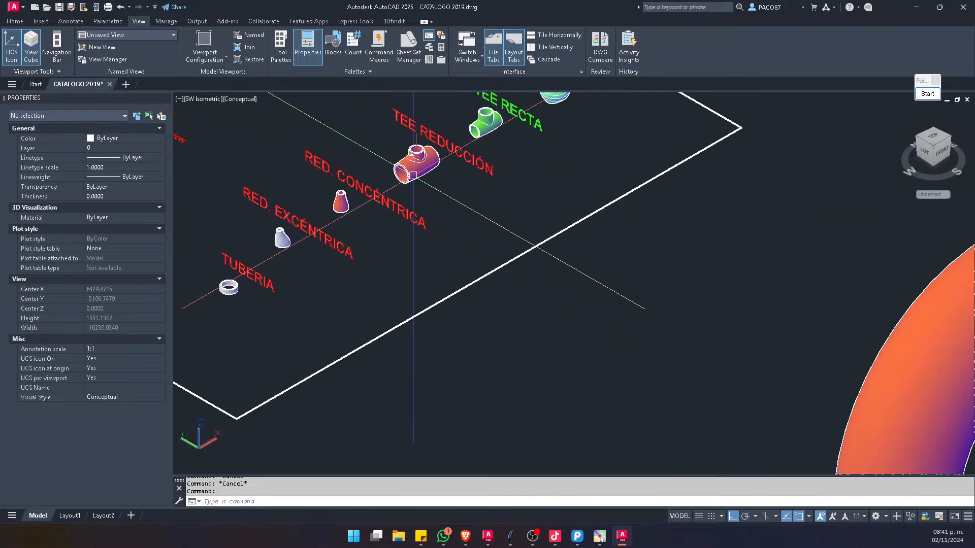
left_click(393, 166)
type("co")
key("space")
left_click(408, 178)
scroll(409, 158, "down", 4)
scroll(412, 158, "down", 3)
left_click(412, 320)
key("Escape")
key("Escape")
key("Escape")
scroll(406, 322, "up", 9)
left_click(425, 263)
key("Escape")
scroll(424, 266, "up", 4)
type("sha")
key("Return")
key("Escape")
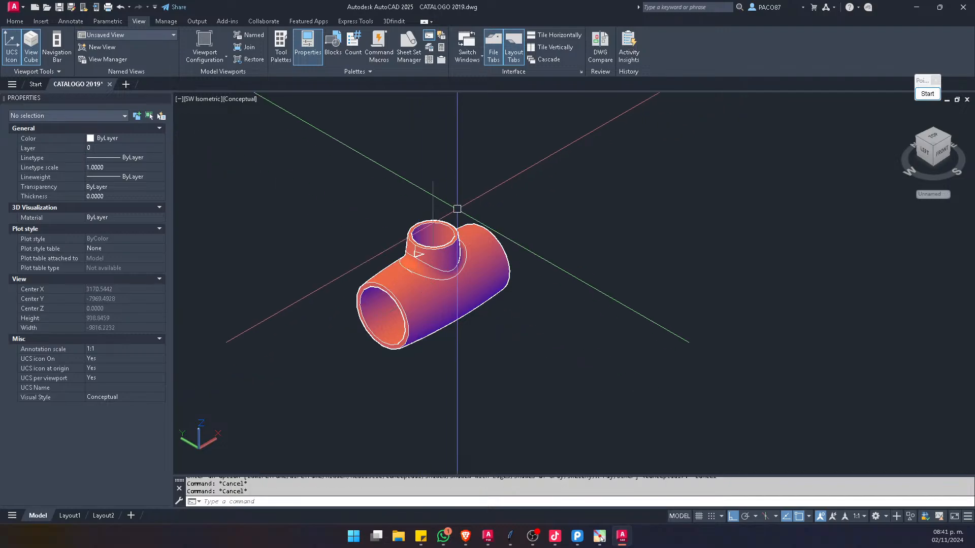
Step: Erase the copied reducing tee block from the empty area
scroll(457, 211, "down", 6)
left_click(447, 261)
left_click(472, 203)
key("Delete")
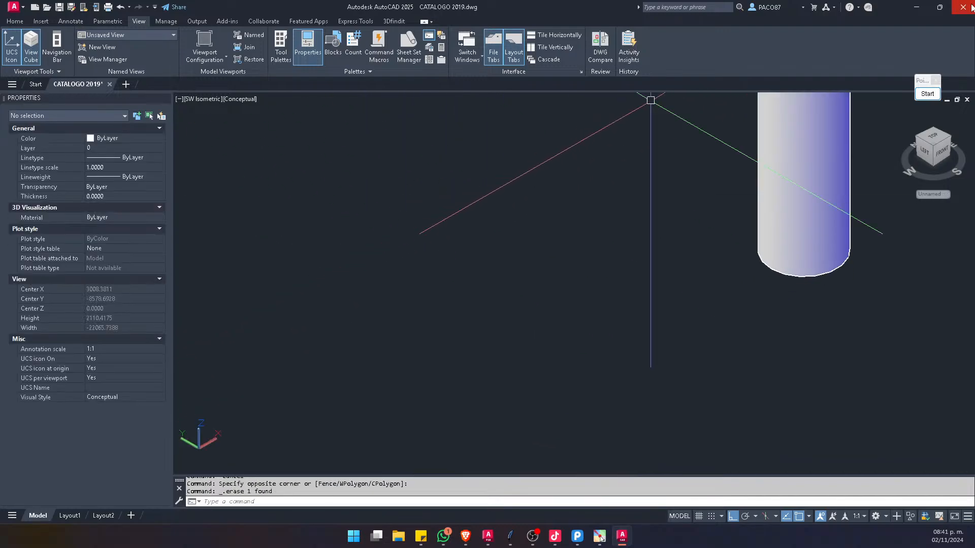
Step: Switch to AutoCAD Plant 3D and route a 20" pipe with two legs and one corner beside the sloped route
left_click(916, 7)
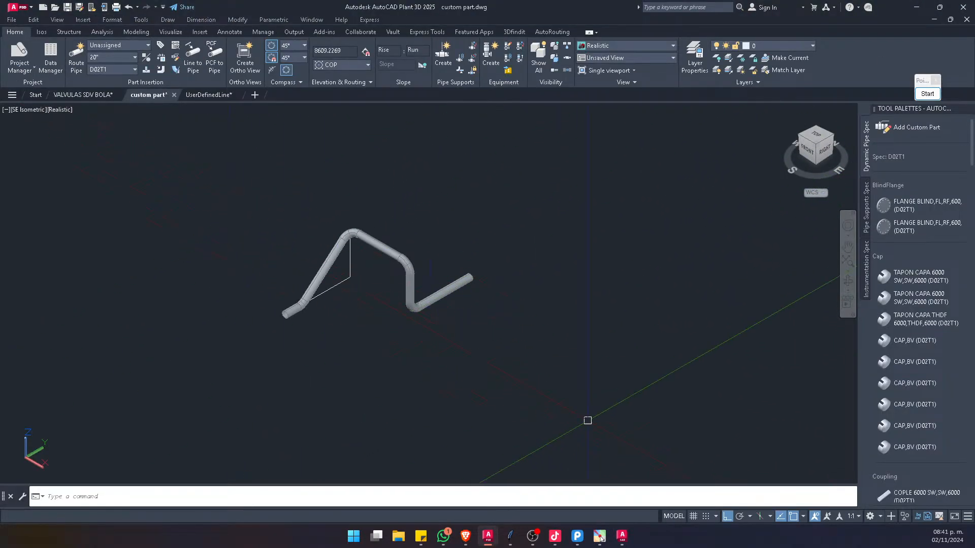
left_click(75, 56)
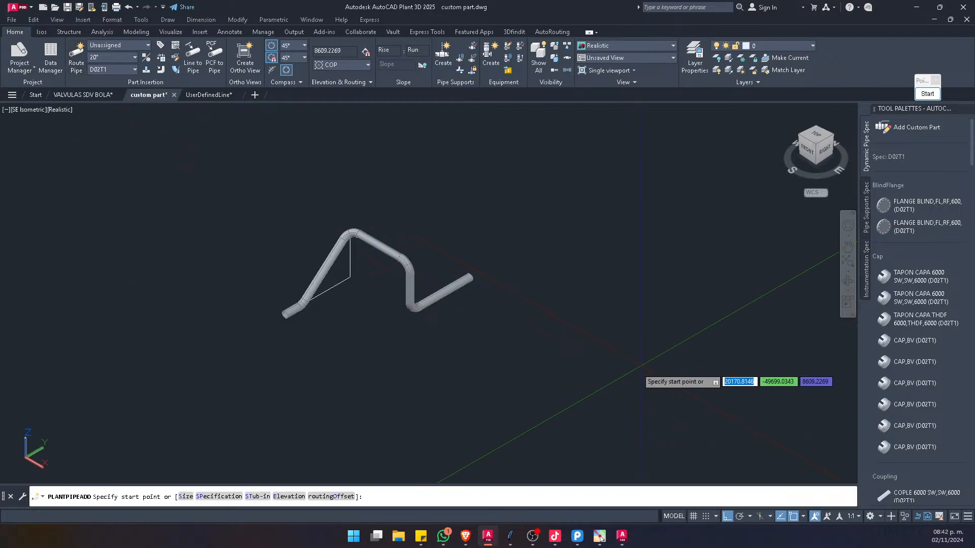
scroll(584, 368, "up", 3)
left_click(353, 360)
left_click(472, 288)
left_click(580, 359)
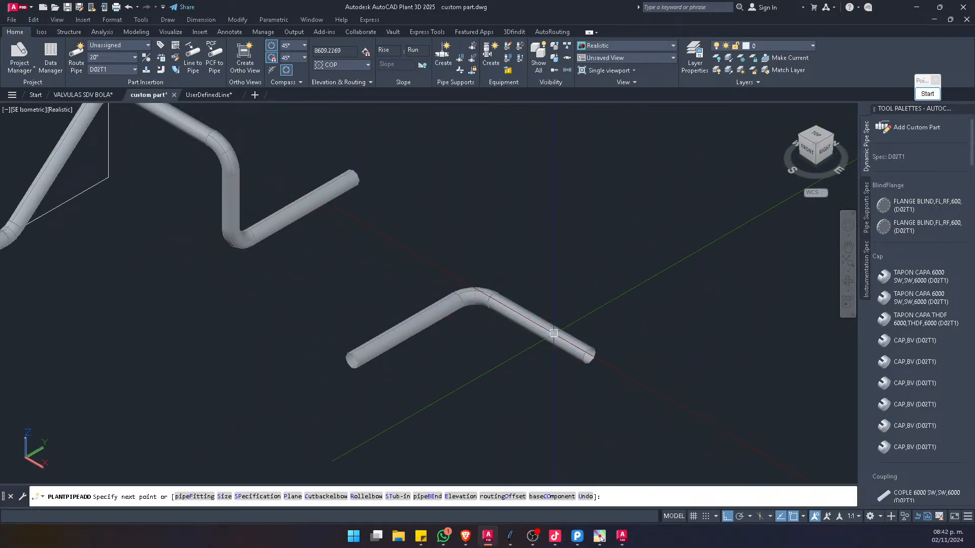
key("Escape")
scroll(543, 326, "up", 3)
key("Escape")
Step: Copy the elbow of the new two-leg route to the empty space beside it
scroll(440, 287, "down", 4)
scroll(413, 285, "up", 3)
left_click(435, 285)
type("co")
key("Return")
left_click(435, 289)
left_click(530, 206)
key("Escape")
middle_click_drag(636, 277, 438, 186)
scroll(386, 203, "up", 2)
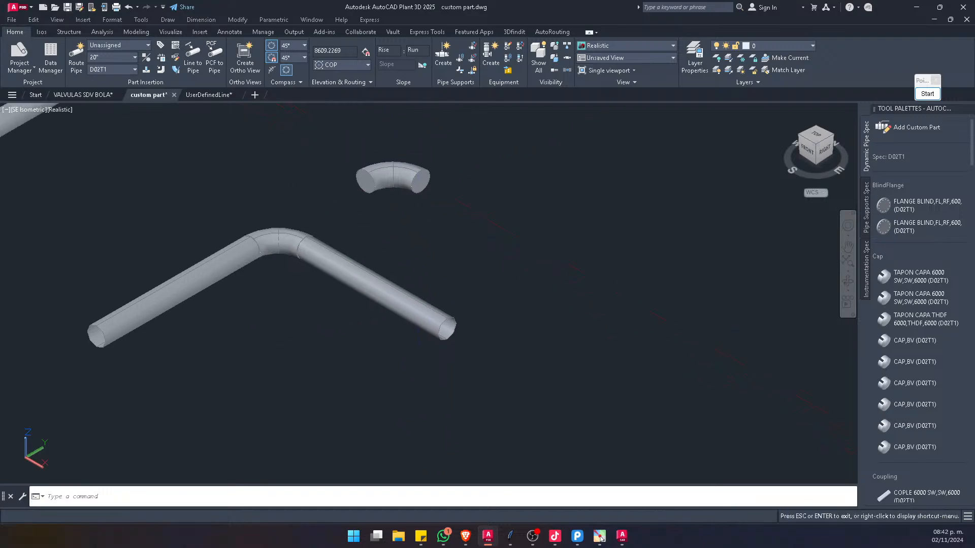
Step: Move the copied elbow by its end grip onto the open end of the route's second leg
left_click(383, 175)
left_click(381, 168)
scroll(457, 377, "up", 2)
left_click(457, 377)
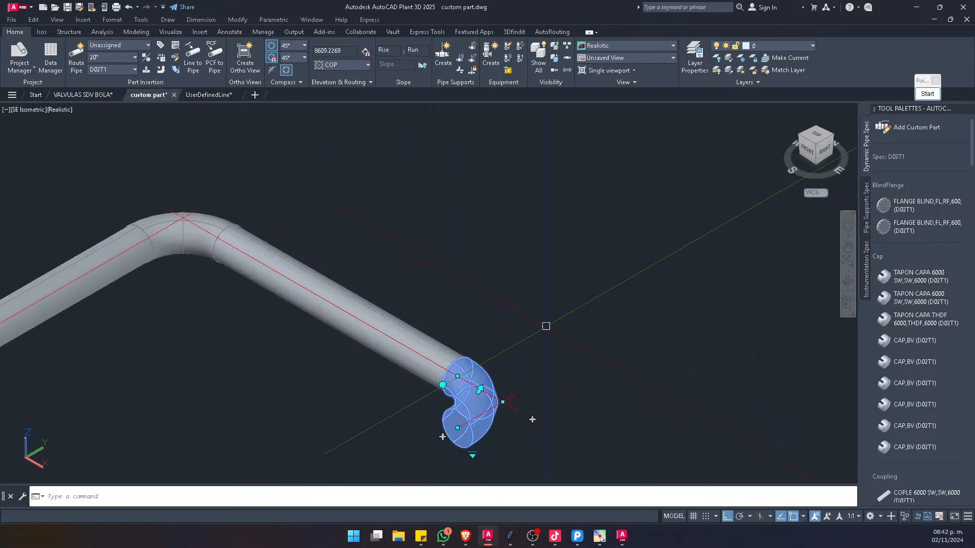
key("Escape")
Step: Continue the pipe route from the moved elbow's open end with a horizontal leg, a vertical rise and two upper legs
scroll(485, 344, "down", 4)
scroll(474, 191, "up", 6)
scroll(604, 307, "down", 4)
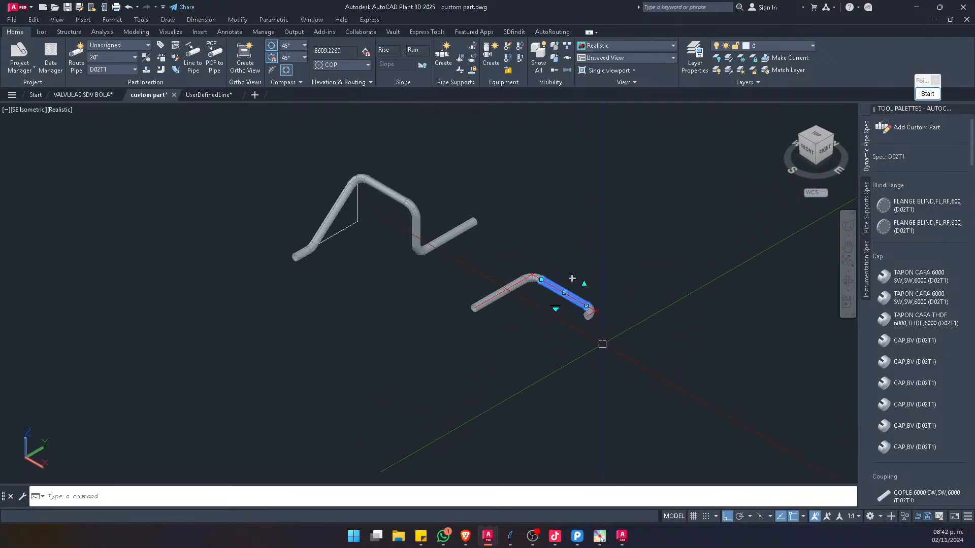
scroll(600, 339, "up", 3)
left_click(609, 315)
left_click(605, 316)
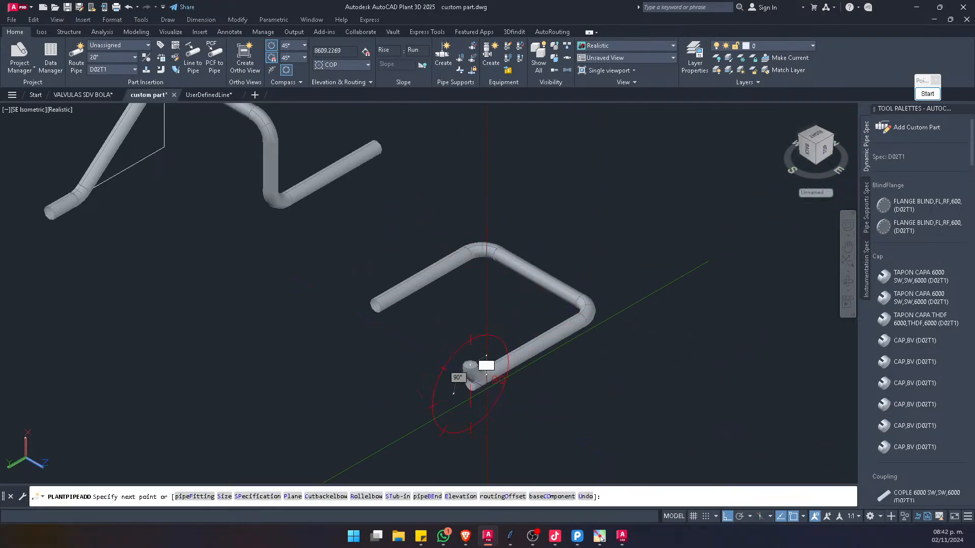
left_click(470, 198)
left_click(586, 132)
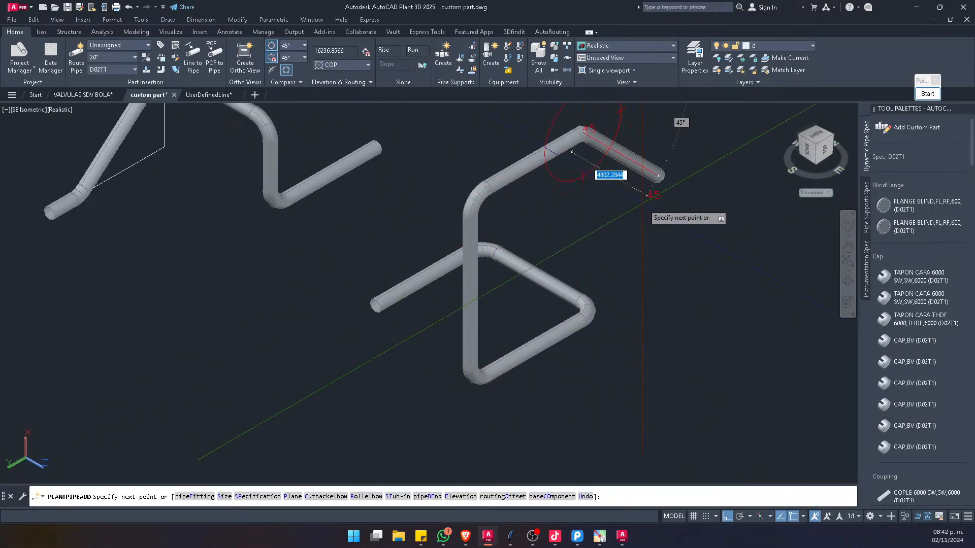
left_click(705, 202)
key("Escape")
scroll(572, 239, "down", 4)
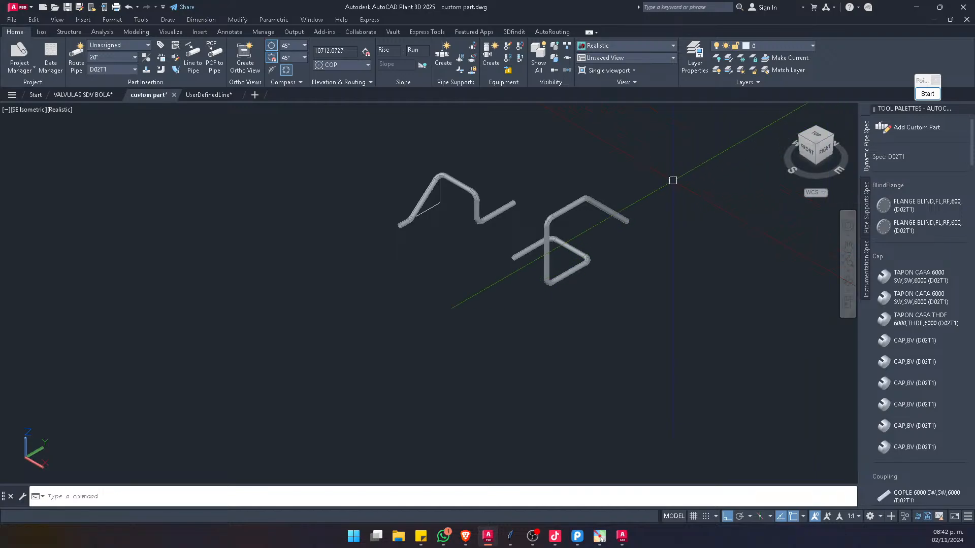
Step: Insert a FLANGE BLIND,FL,RF,600 from the D02T1 spec on the open start of the new route with rotation angle 0
scroll(518, 265, "up", 8)
left_click(927, 205)
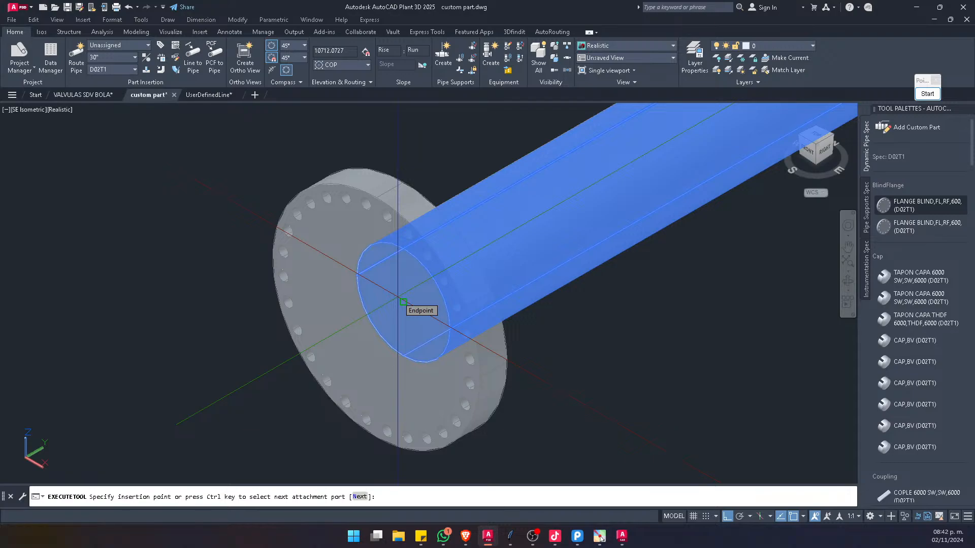
left_click(402, 302)
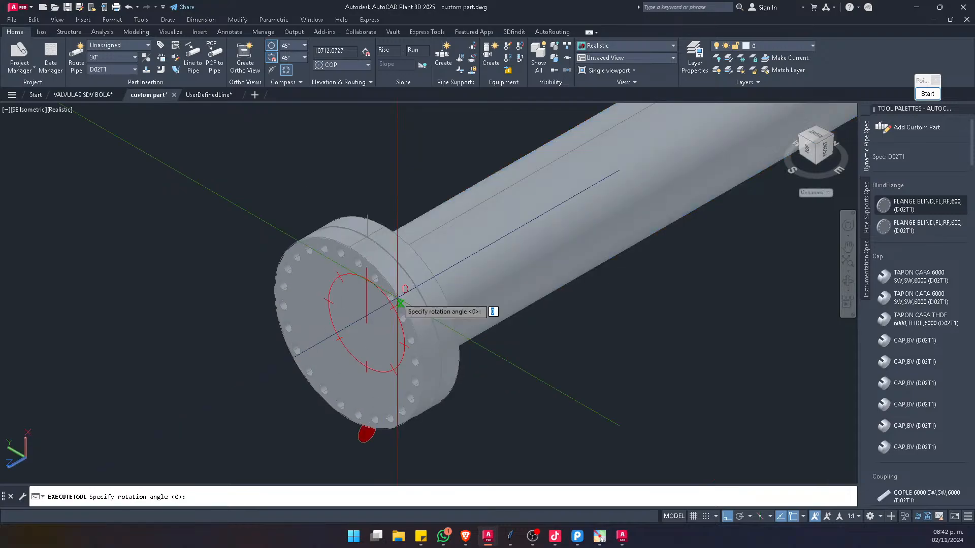
key("Return")
middle_click_drag(446, 330, 412, 279, "shift")
scroll(332, 229, "down", 7)
middle_click_drag(333, 230, 377, 320, "shift")
scroll(395, 274, "down", 6)
scroll(378, 319, "up", 4)
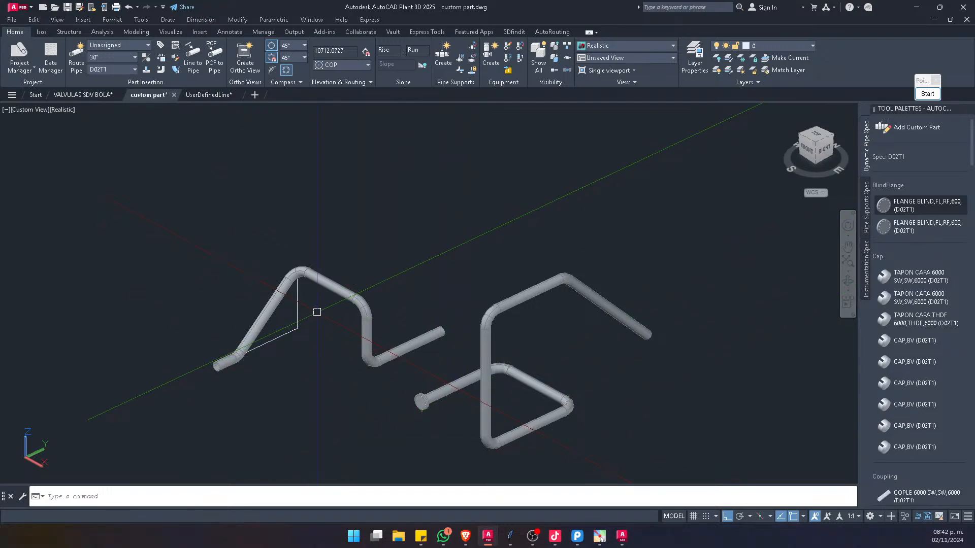
Step: Switch to the Brave browser and open the McMaster-Carr bookmark from the BLOQUES AUTOCAD folder
left_click(463, 537)
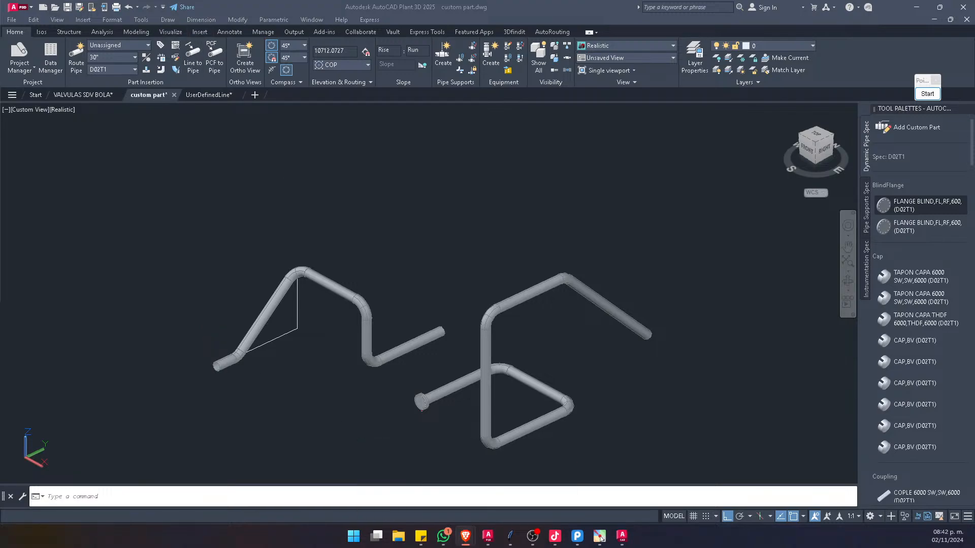
left_click(465, 537)
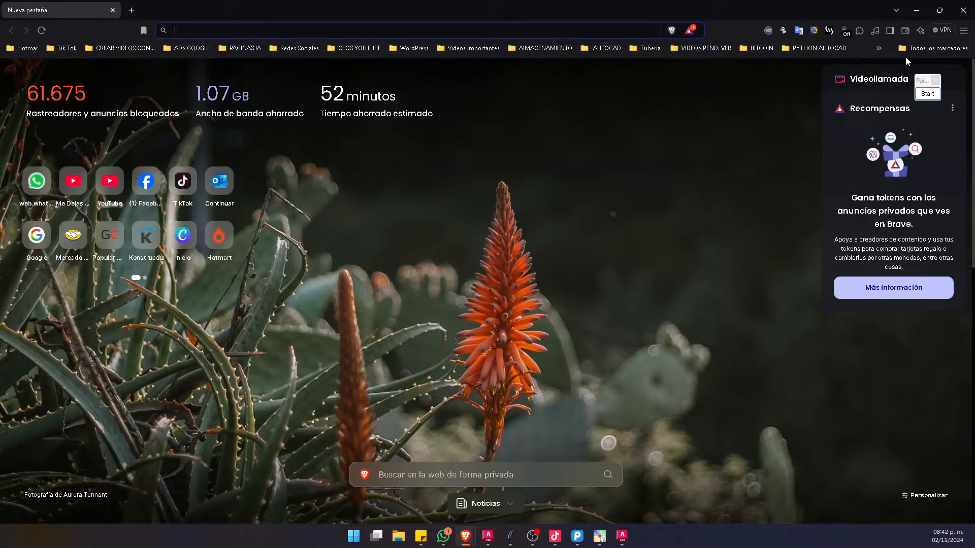
left_click(920, 50)
left_click(762, 123)
left_click(874, 50)
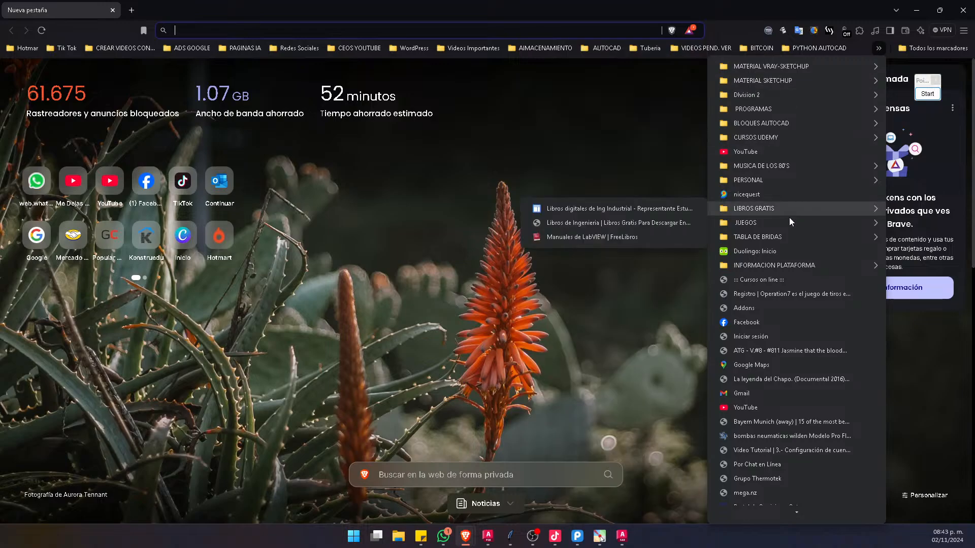
mouse_move(772, 122)
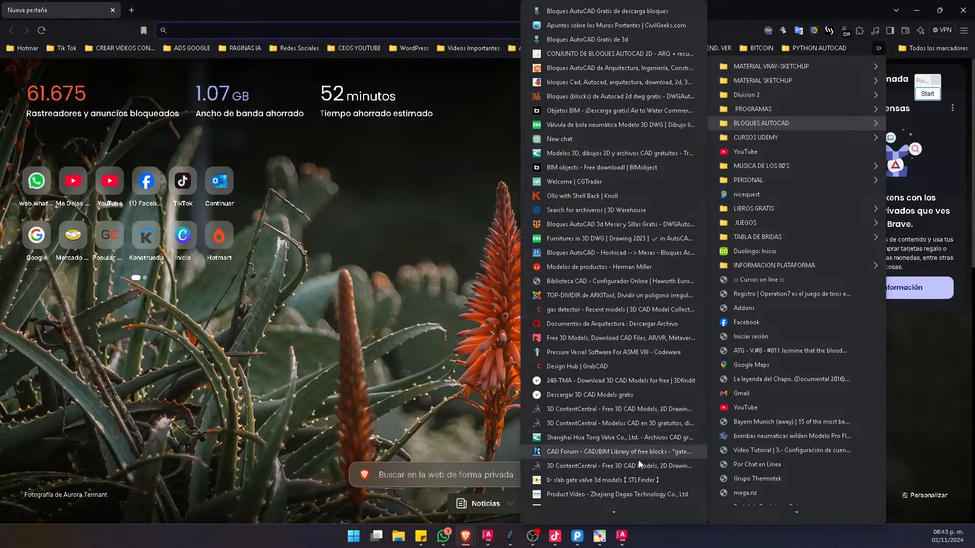
scroll(629, 508, "down", 3)
scroll(628, 508, "down", 10)
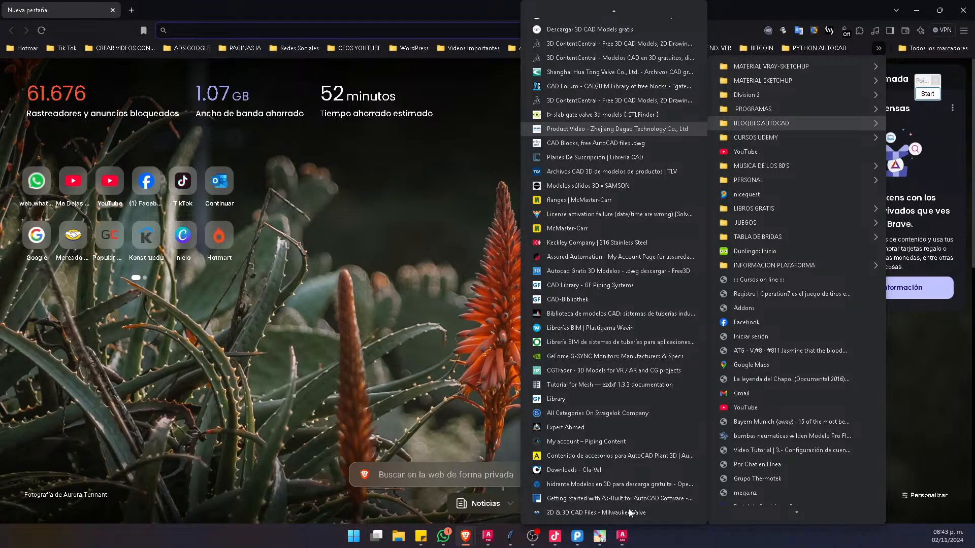
left_click(629, 228)
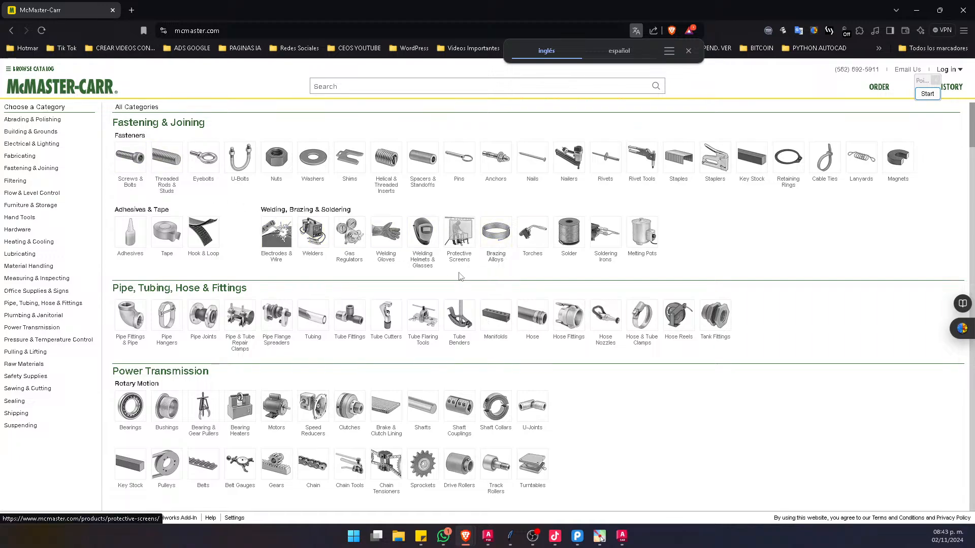
Step: Open the Pipe Joints category under Pipe, Tubing, Hose & Fittings and look through the listed pipe and fitting families
left_click(203, 325)
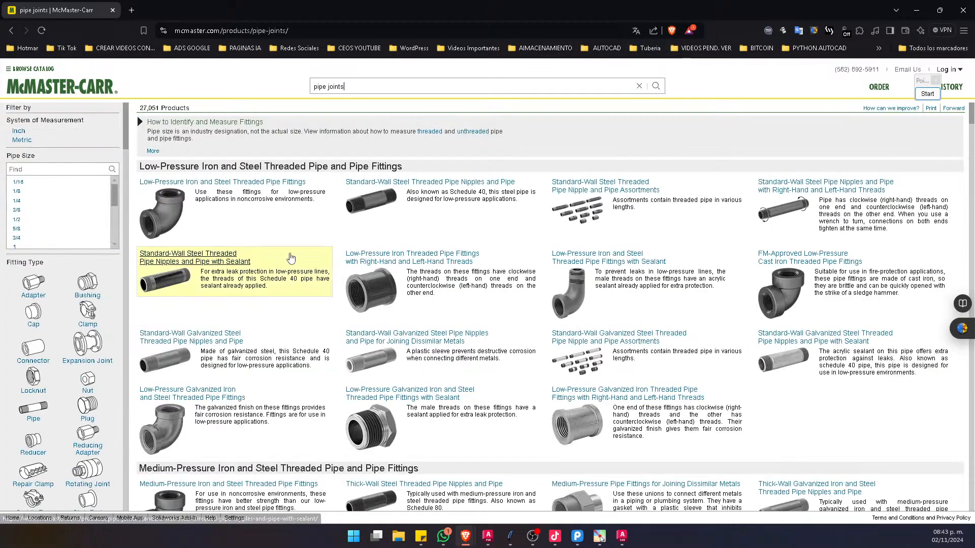
scroll(523, 272, "down", 5)
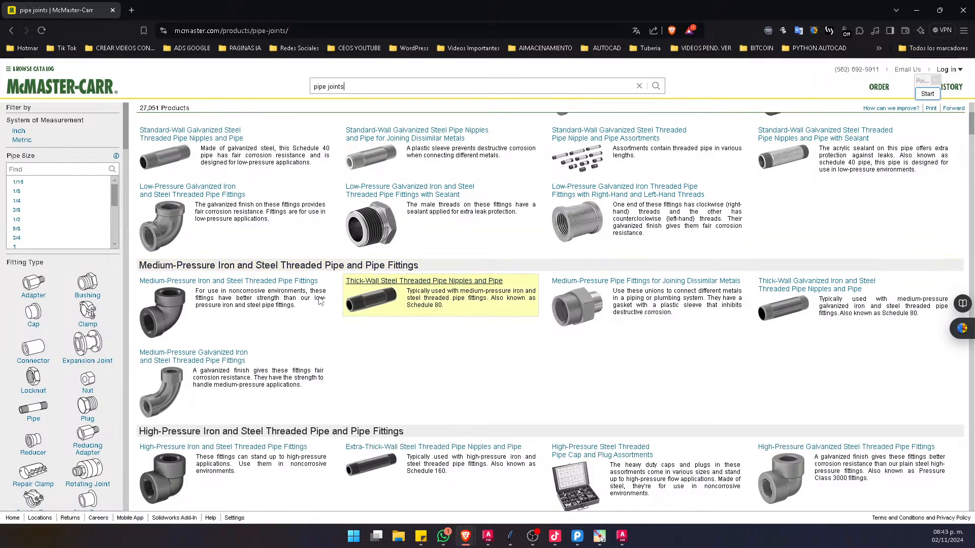
scroll(382, 306, "down", 5)
scroll(382, 306, "down", 5)
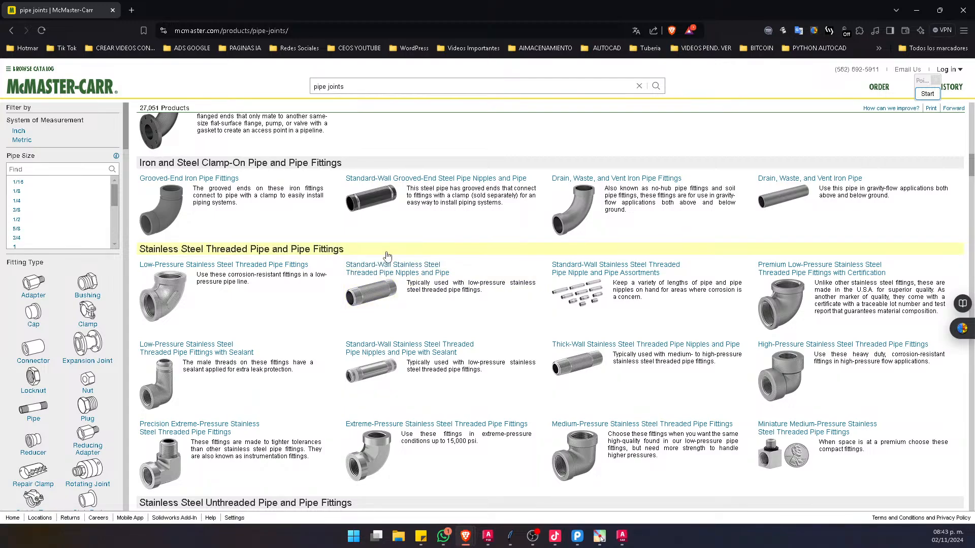
scroll(569, 259, "down", 5)
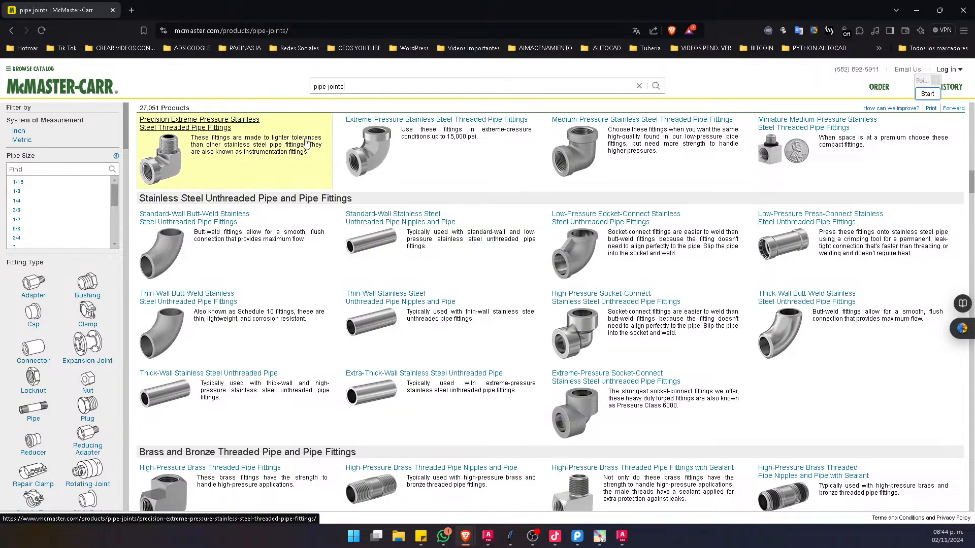
Step: Open the 3D ContentCentral bookmark from the BLOQUES AUTOCAD folder in a new browser tab
left_click(131, 10)
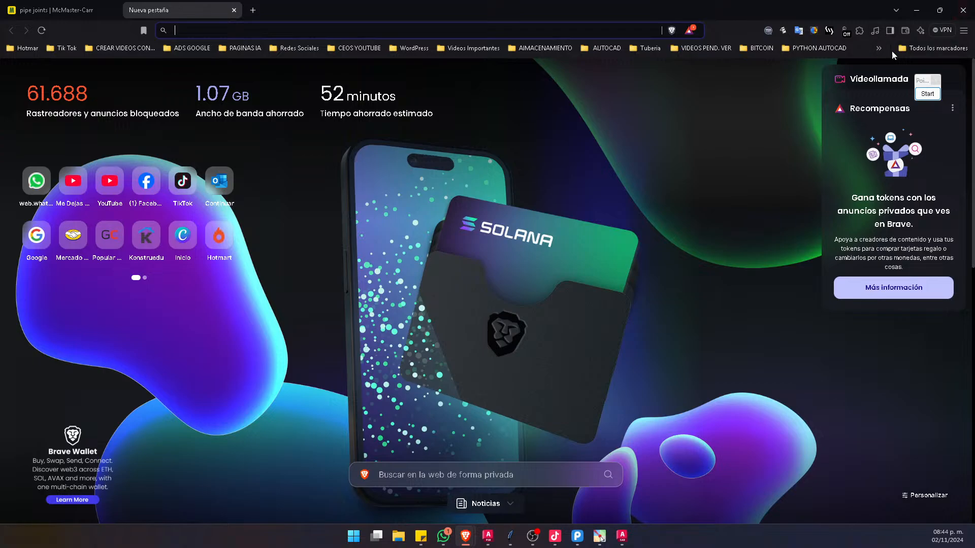
left_click(877, 49)
mouse_move(794, 125)
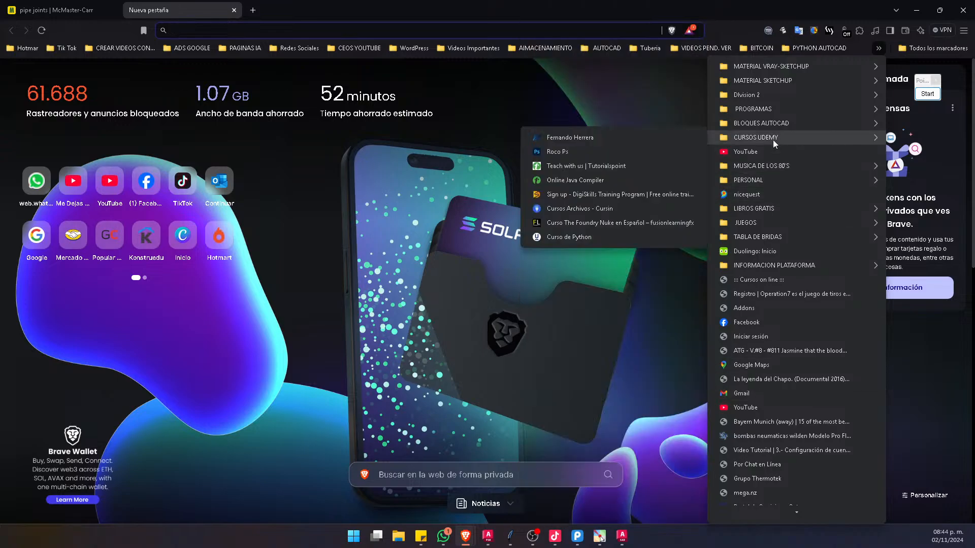
mouse_move(756, 138)
mouse_move(742, 121)
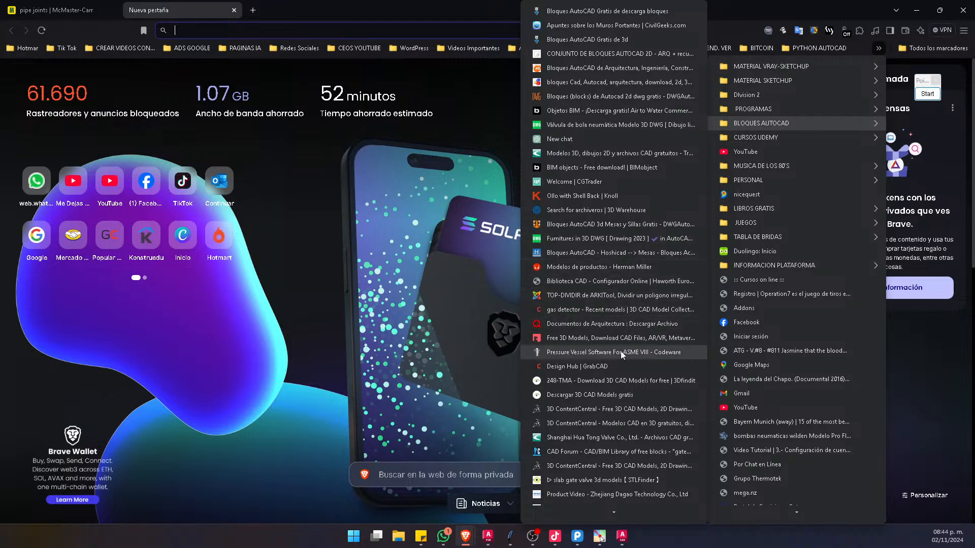
left_click(583, 422)
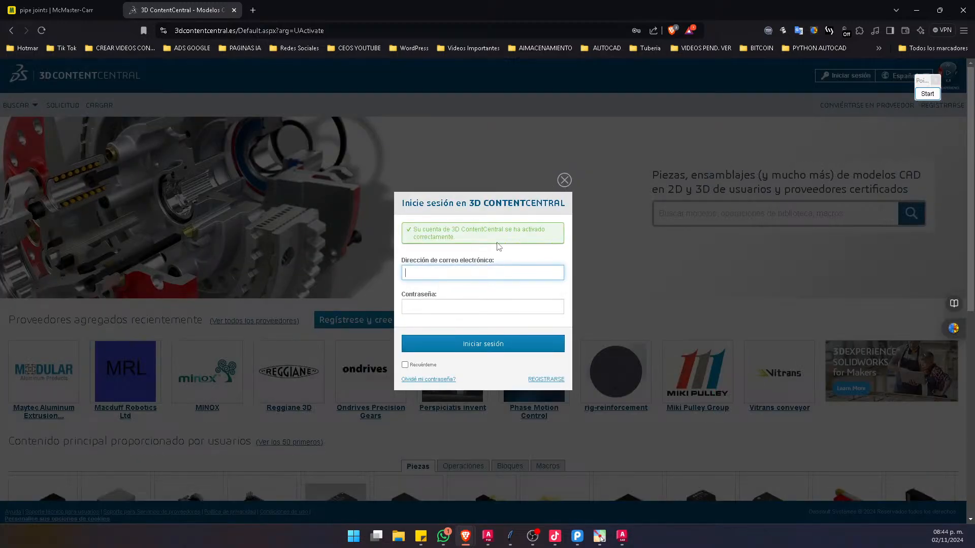
Step: Sign in to 3D ContentCentral with the saved e-mail address and account password
left_click(486, 351)
left_click(452, 272)
left_click(452, 294)
left_click(463, 353)
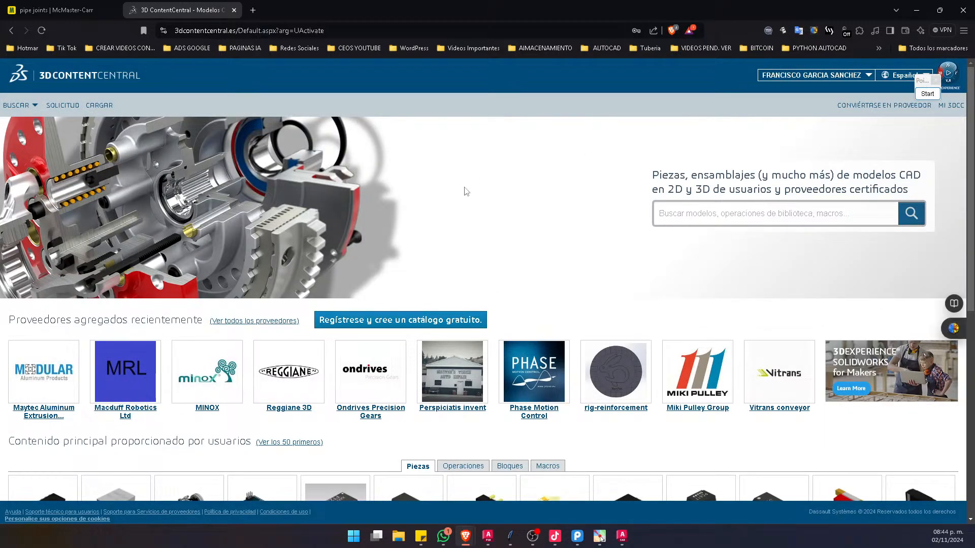
scroll(483, 275, "down", 2)
scroll(459, 275, "up", 2)
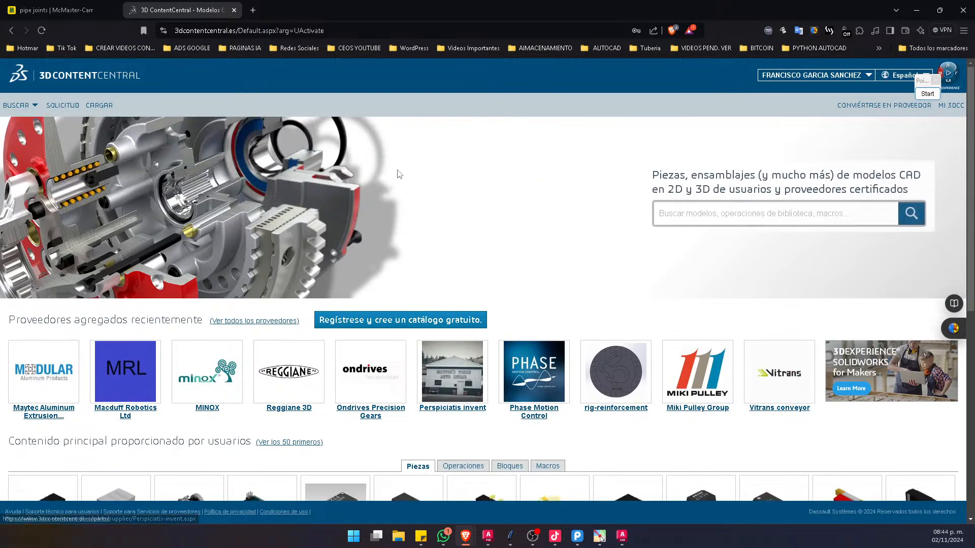
Step: Search the 3D ContentCentral model library for "valvula de selenoide" and for "selenoide" alone
left_click(718, 209)
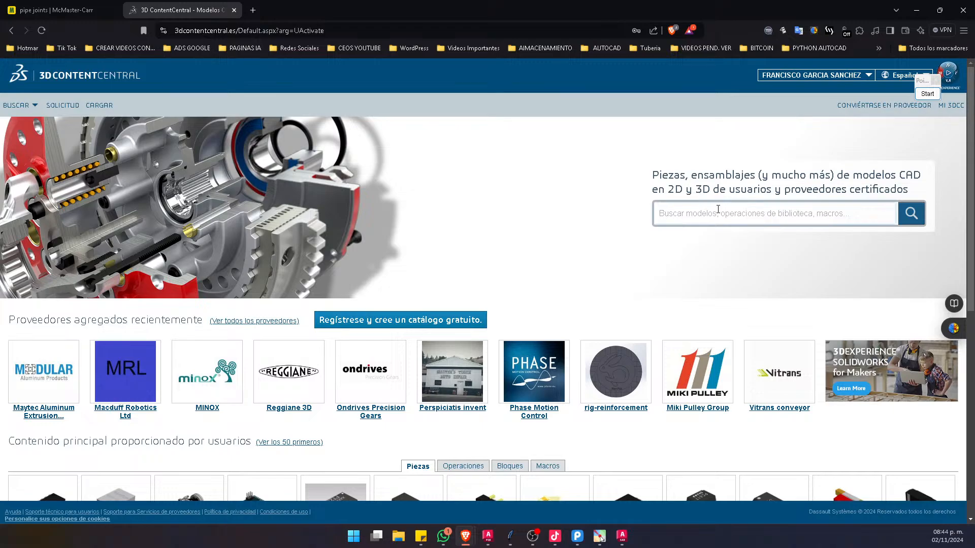
type("90")
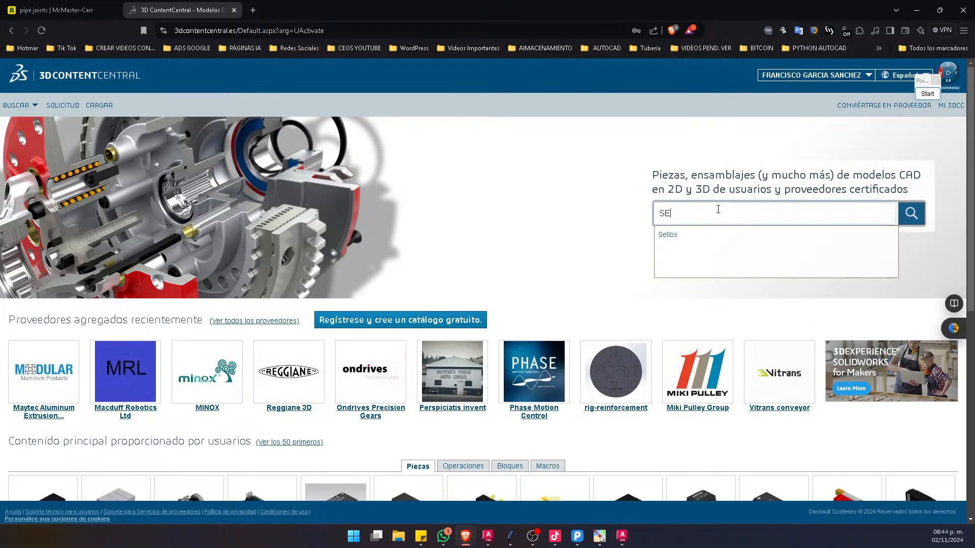
key("BackSpace")
key("BackSpace")
type("valvula de sele")
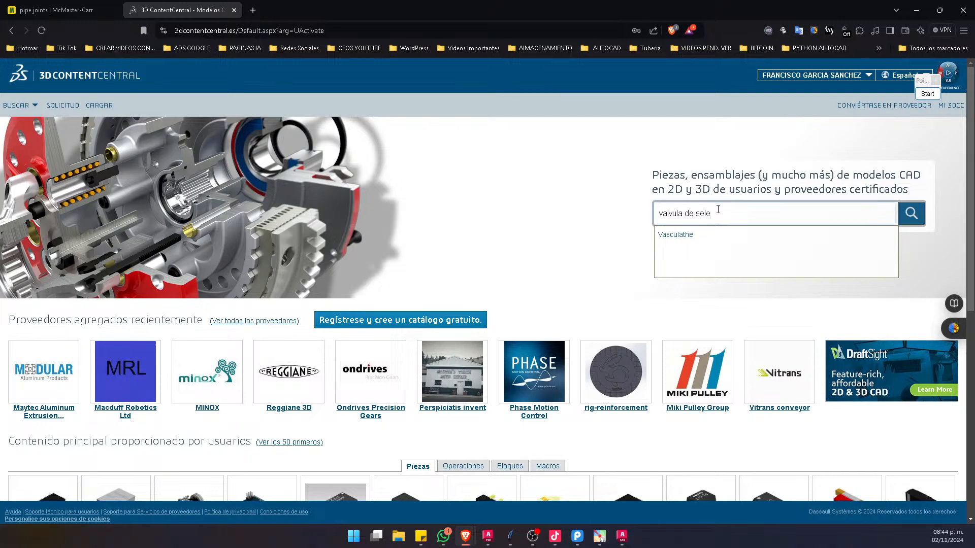
type("noide")
key("Return")
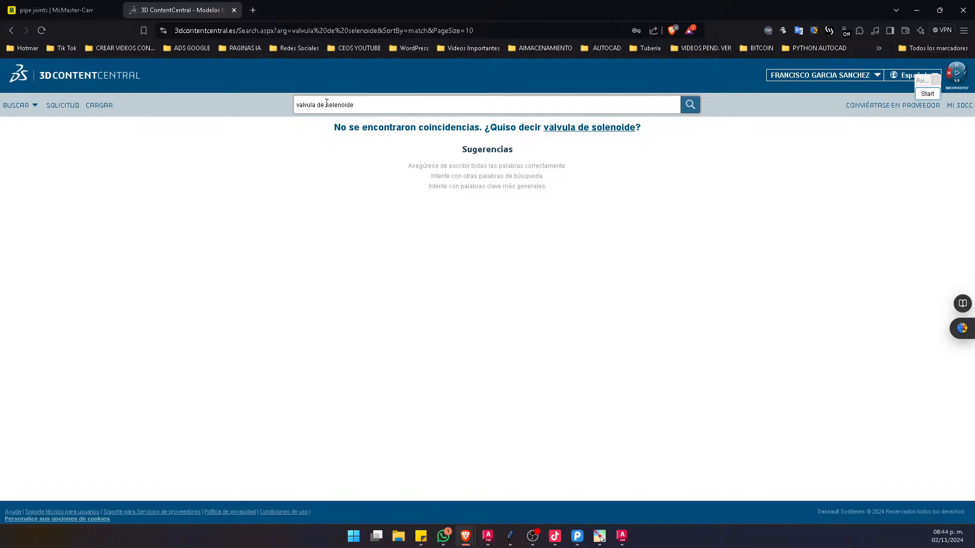
left_click_drag(323, 105, 231, 110)
key("BackSpace")
left_click(688, 106)
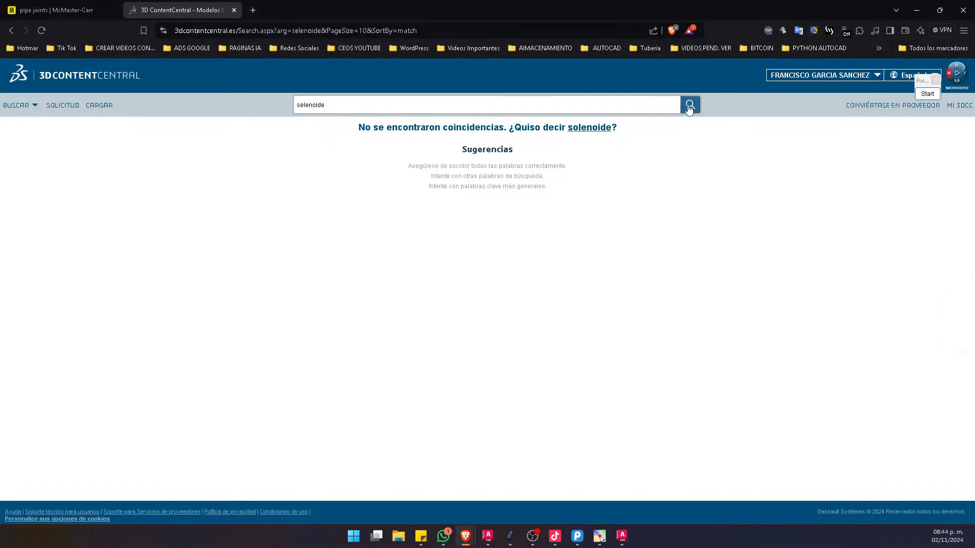
Step: Search the model library for "valve" and open the Actuated 1-1/2" Ball Valve Package from the results
left_click_drag(371, 110, 235, 116)
type("valve")
key("Return")
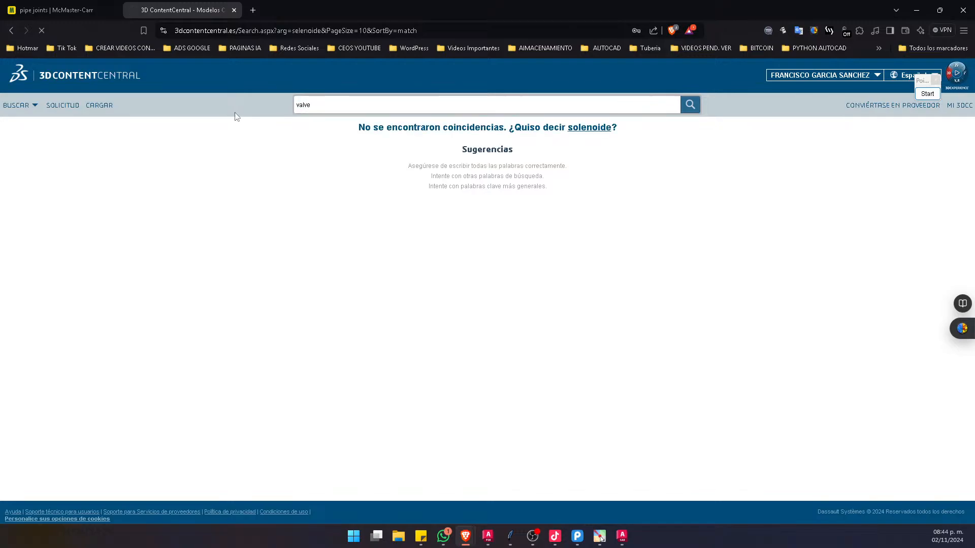
scroll(309, 270, "down", 3)
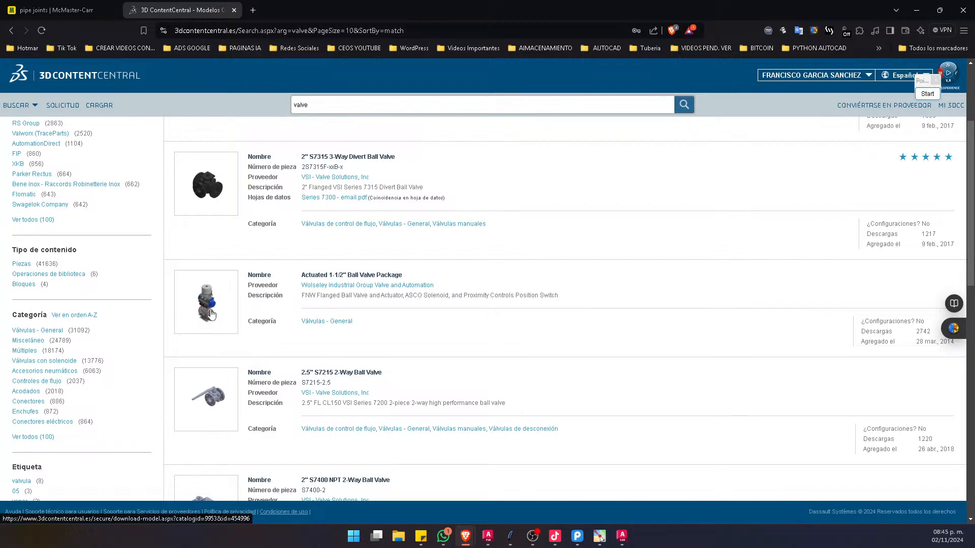
scroll(211, 313, "down", 15)
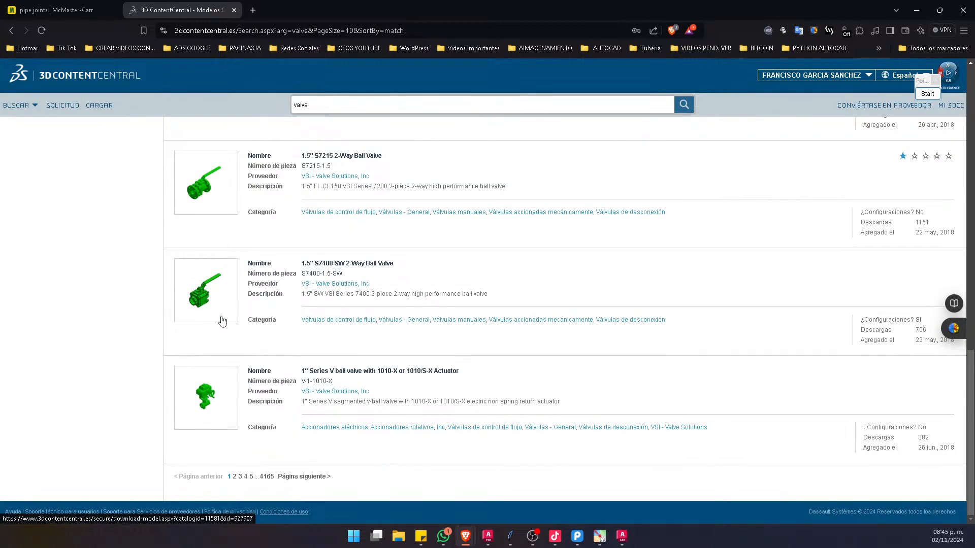
scroll(222, 320, "up", 12)
left_click(218, 280)
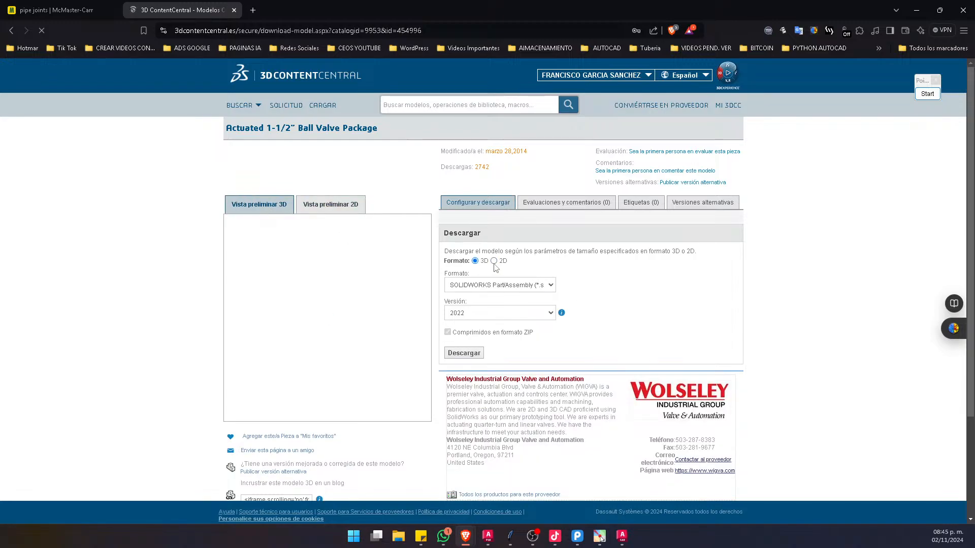
Step: Download the ball valve package as a 3D STEP (*.step) model, version AP214, and close the download dialog
left_click(527, 284)
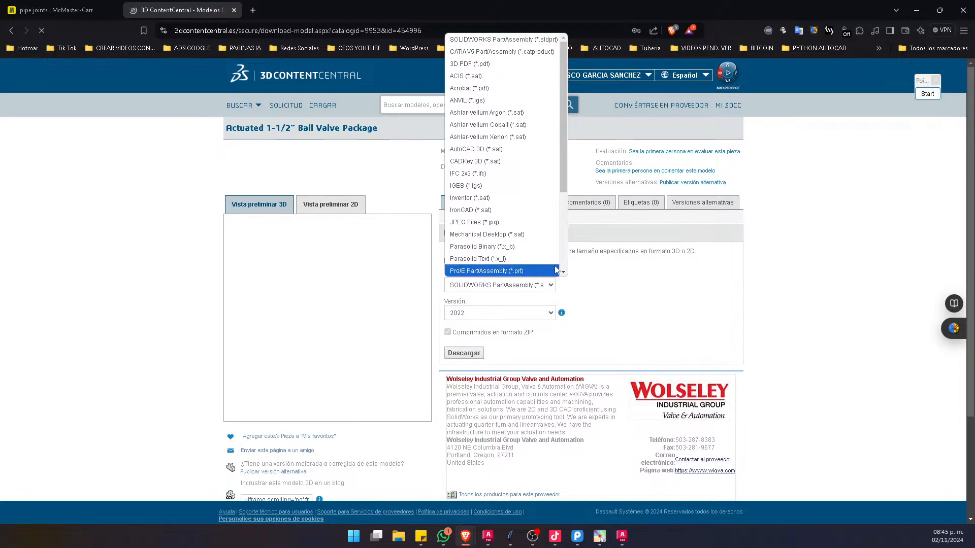
scroll(532, 41, "down", 3)
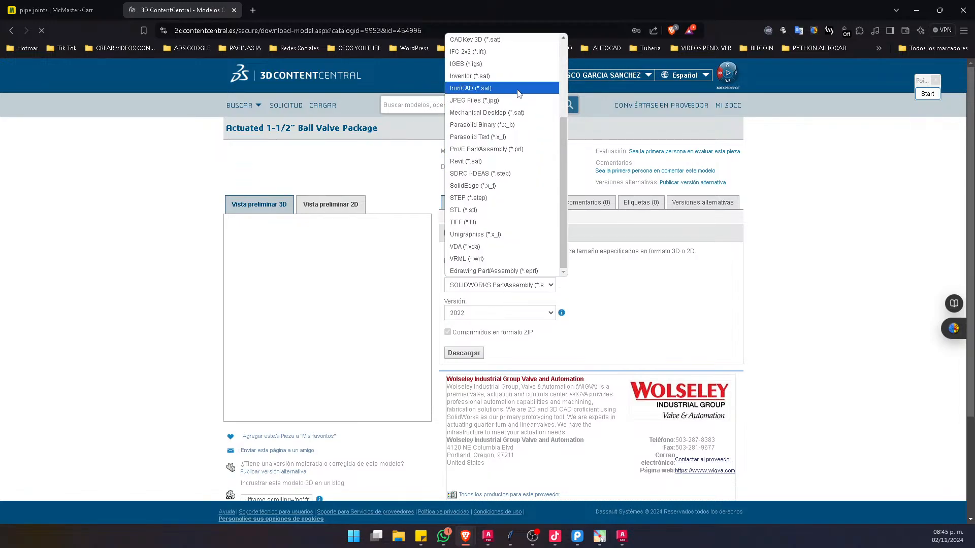
left_click(524, 203)
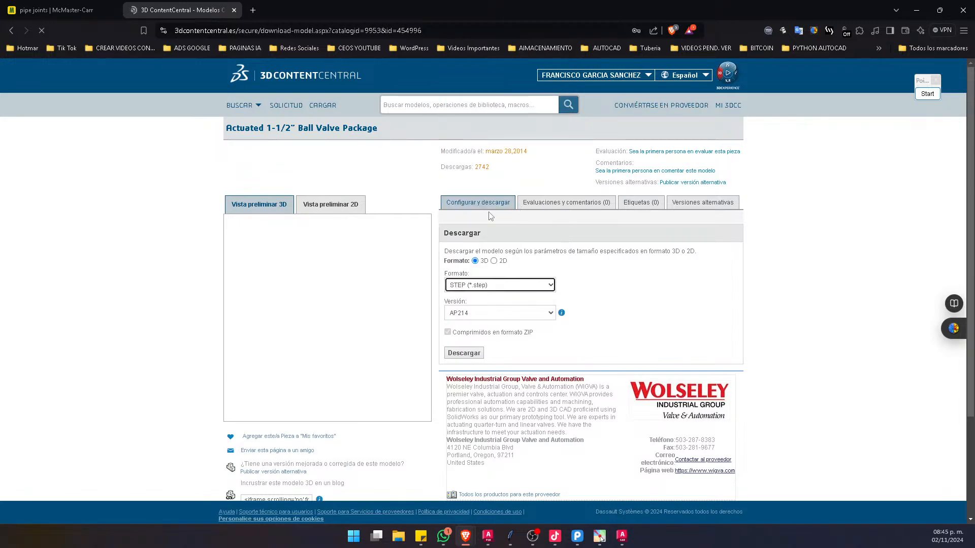
left_click(543, 314)
left_click(500, 324)
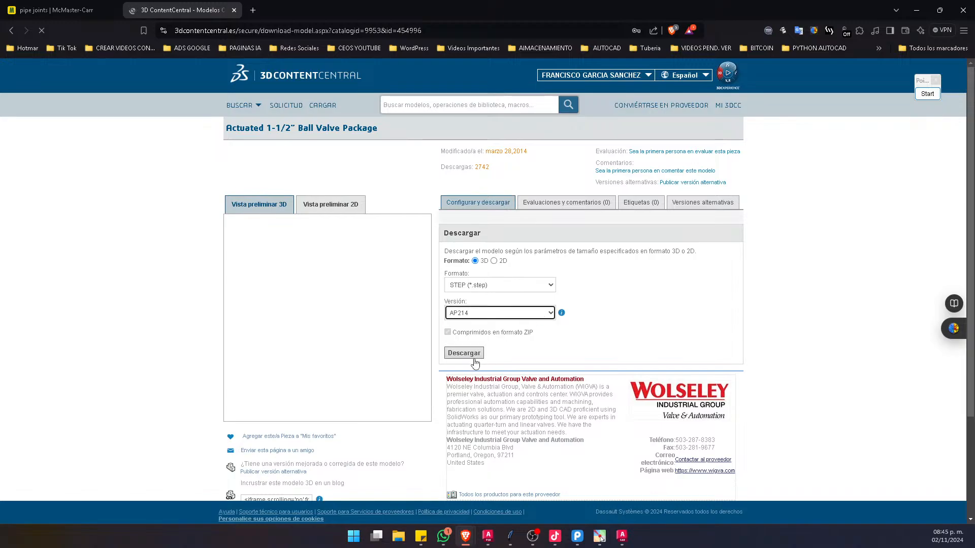
left_click(474, 354)
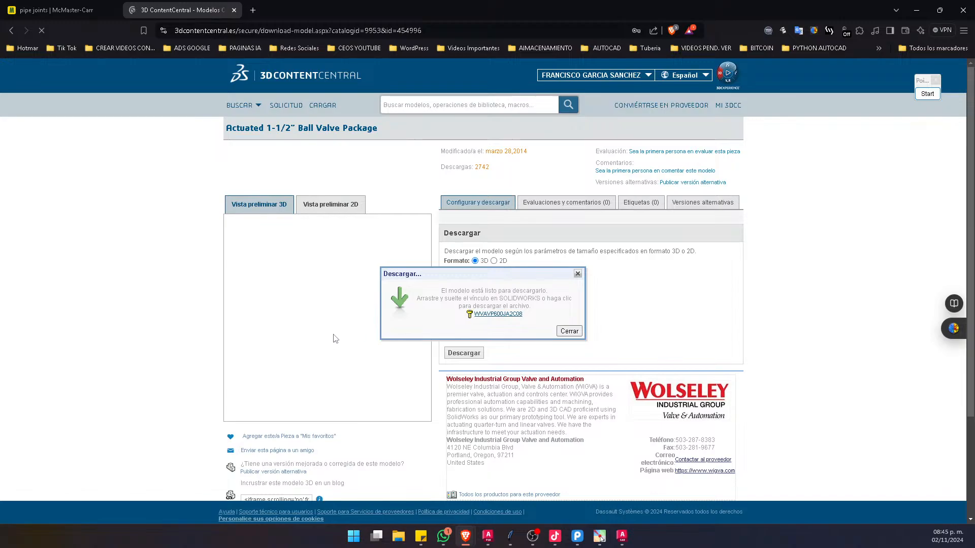
left_click(505, 317)
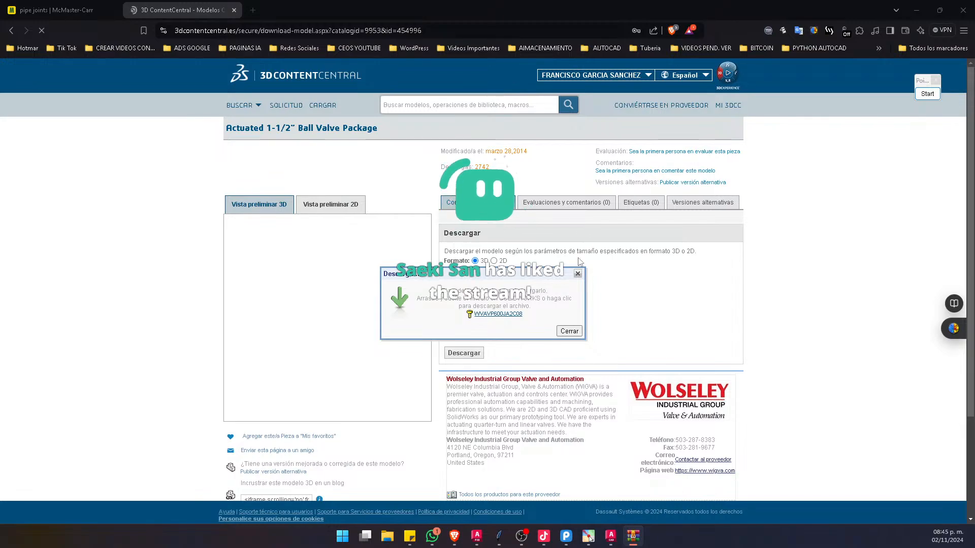
left_click(577, 273)
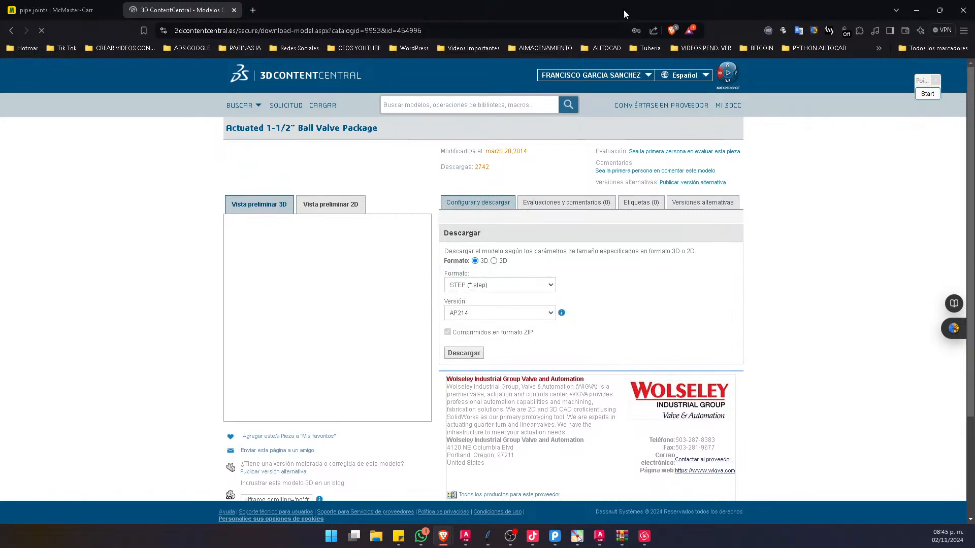
Step: Clear the open windows and extract the valve's STEP file from the downloaded Wolseley zip archive to the desktop
left_click(917, 10)
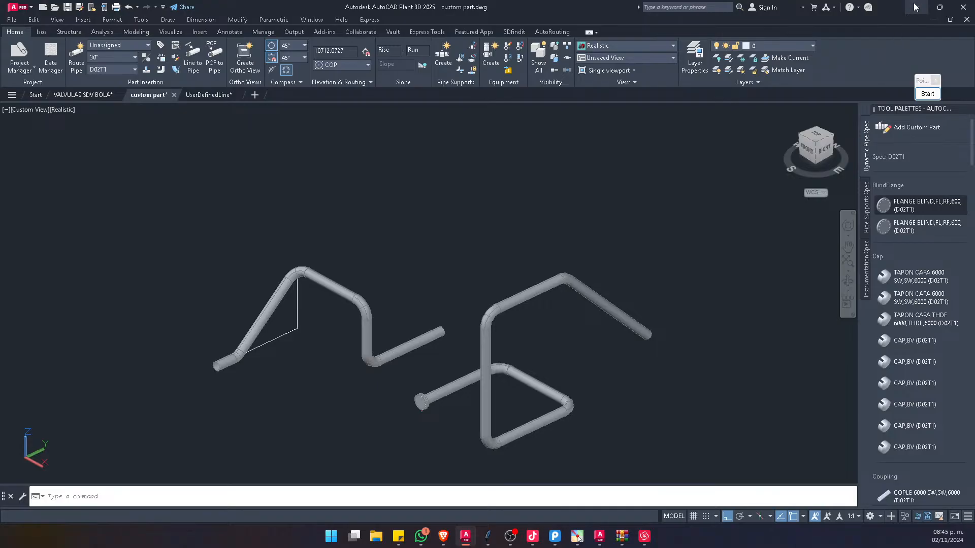
left_click(915, 7)
left_click(621, 536)
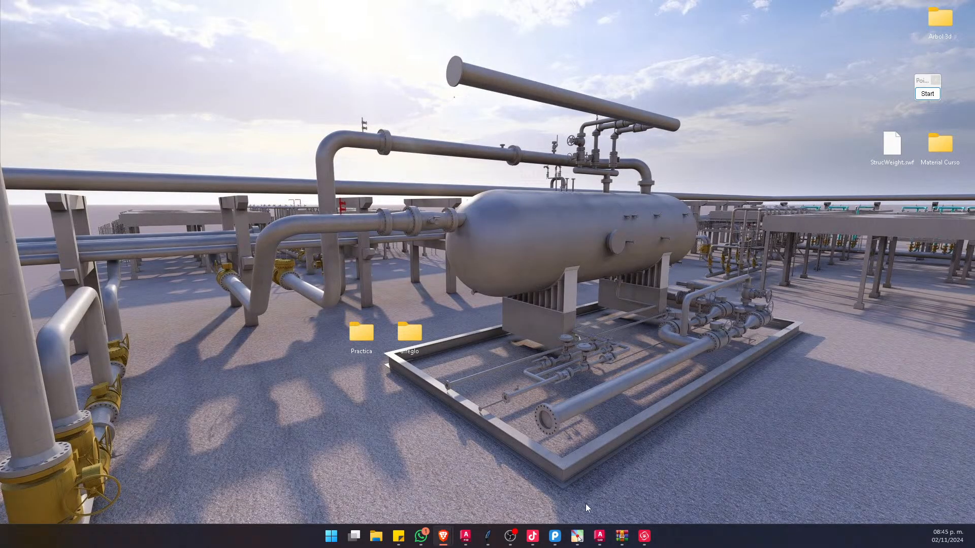
left_click(622, 538)
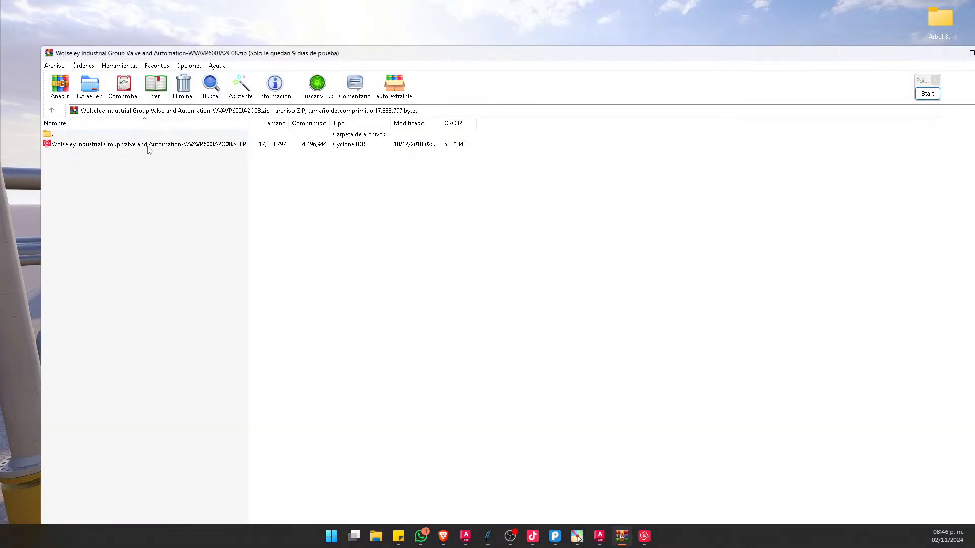
double_click(149, 145)
left_click_drag(895, 56, 803, 56)
left_click(901, 53)
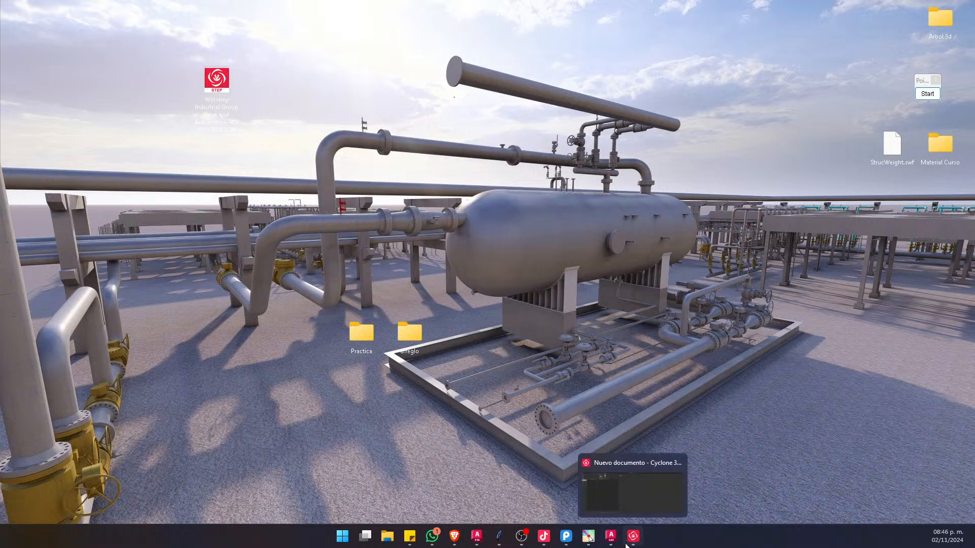
Step: Switch to the AutoCAD 2025 window with CATALOGO 2019 and create a new blank drawing
left_click(589, 537)
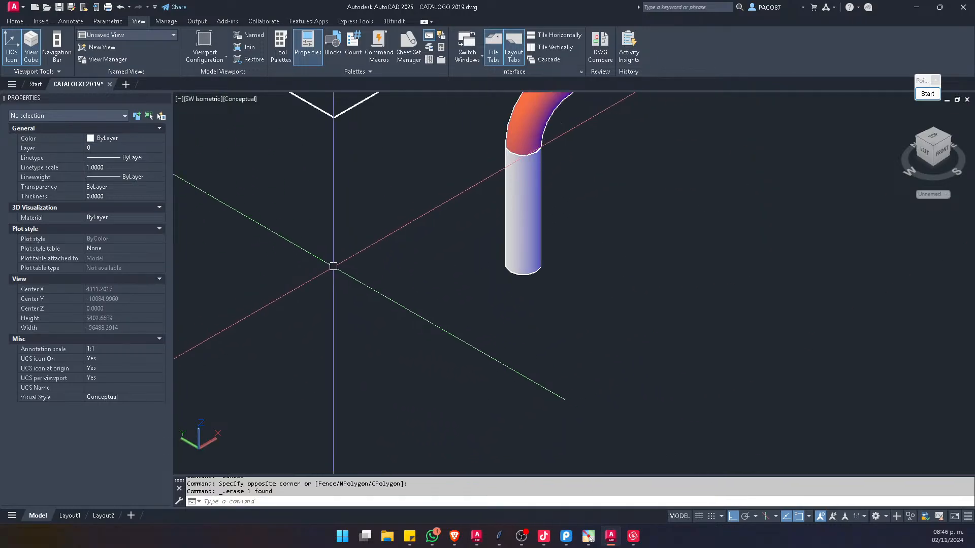
middle_click_drag(291, 121, 344, 261)
scroll(347, 264, "down", 4)
key("Escape")
key("Escape")
key("Escape")
scroll(349, 270, "up", 3)
left_click(125, 84)
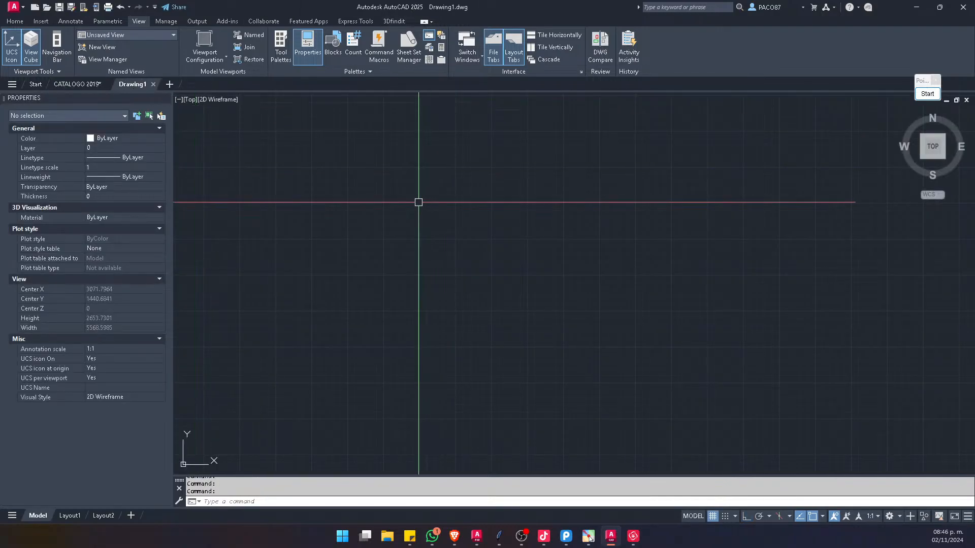
type("-DWFADJUST")
key("Return")
key("Escape")
key("Escape")
key("Escape")
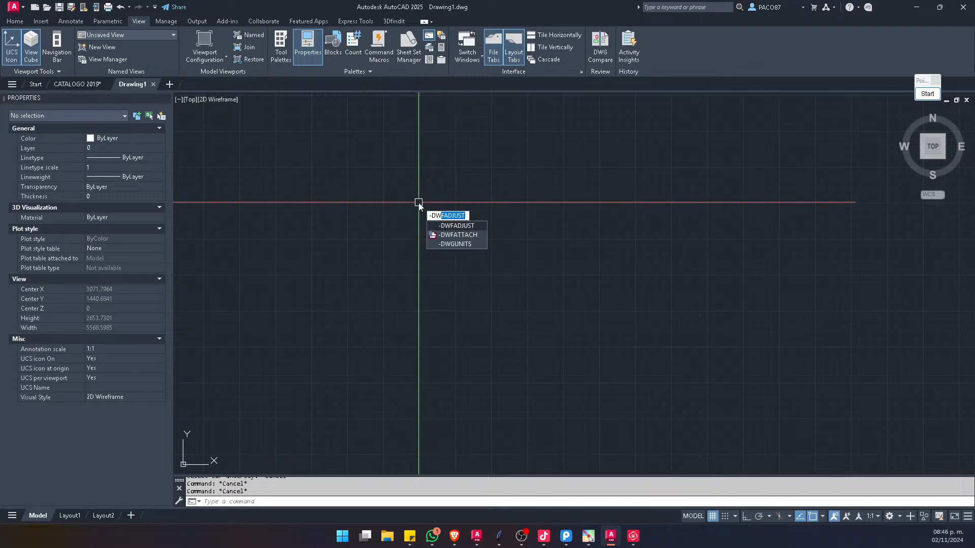
type("u")
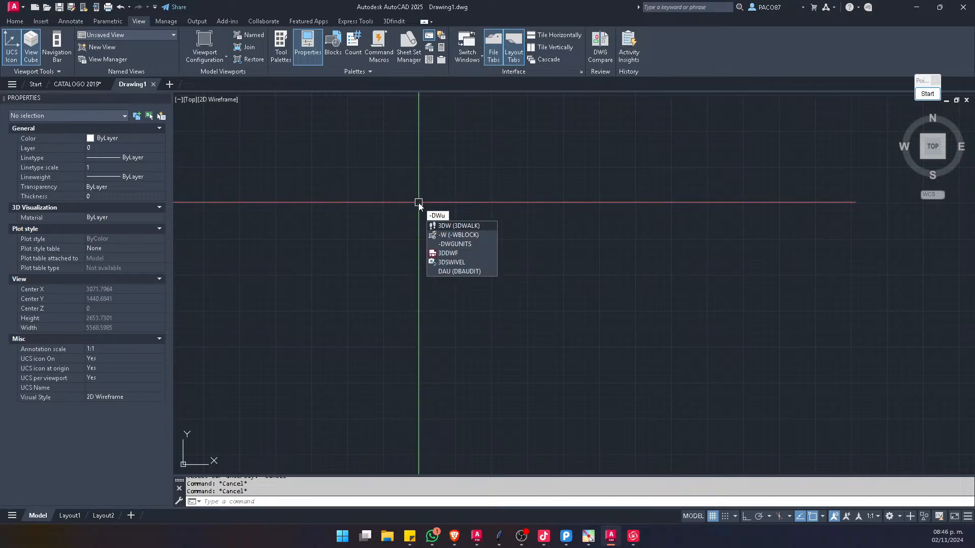
left_click(451, 244)
key("F2")
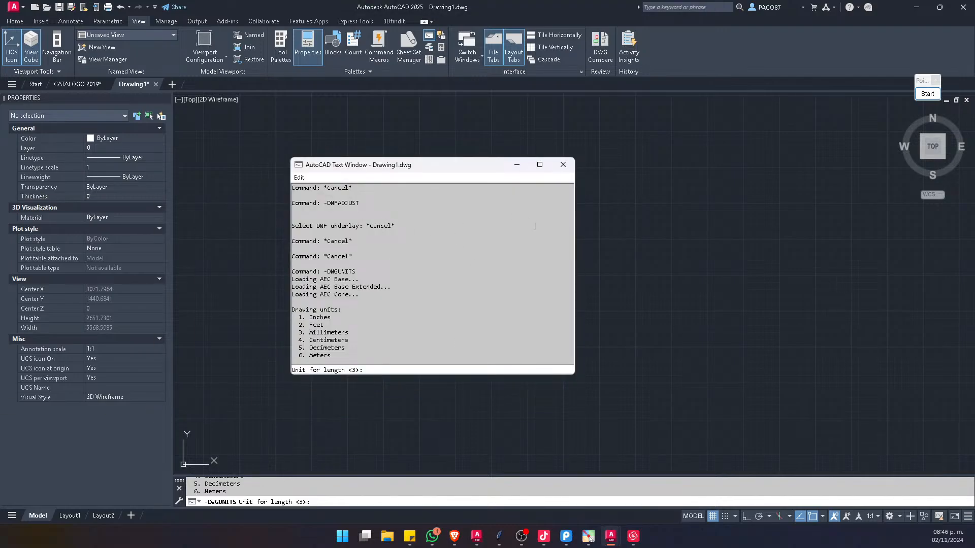
left_click(562, 165)
key("Escape")
key("Escape")
key("Escape")
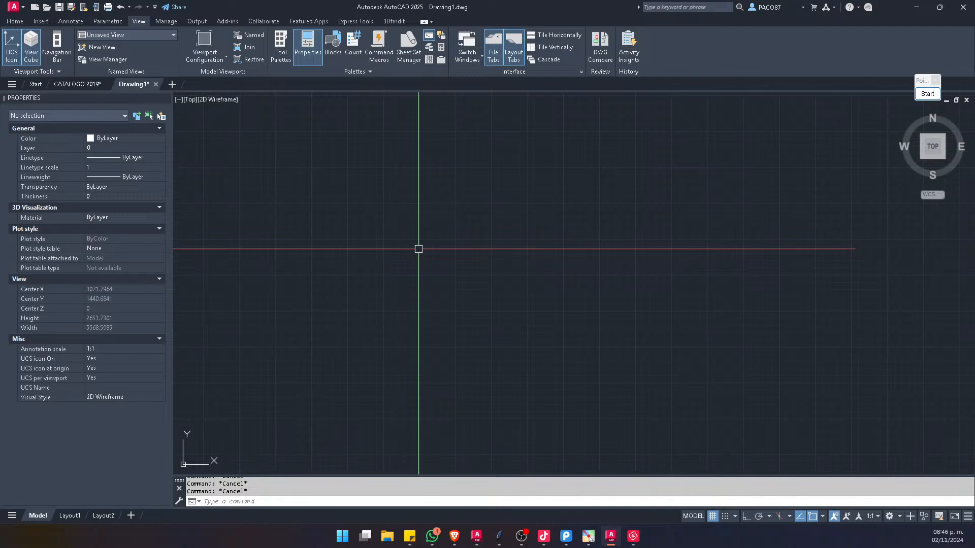
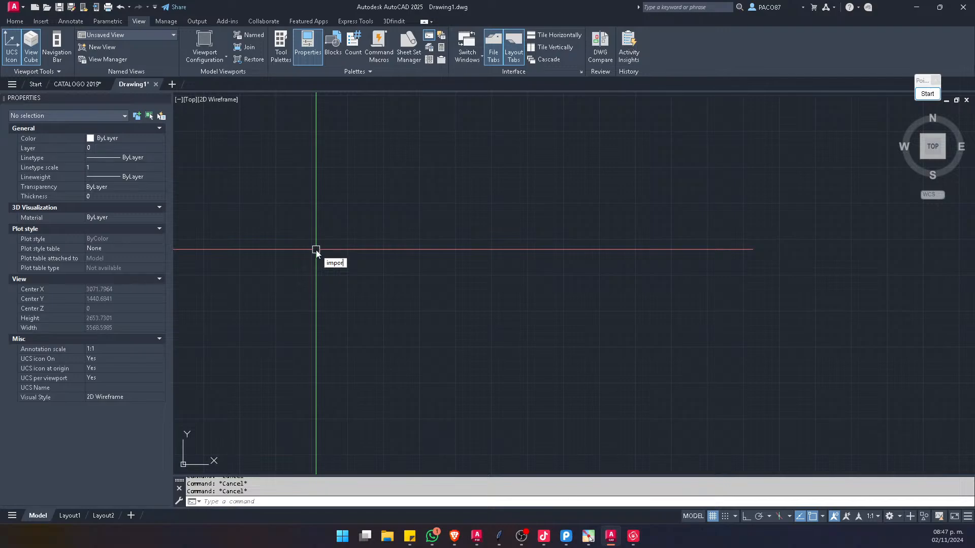
Step: Start importing a file with all file types listed, and browse to the desktop folder
key("Return")
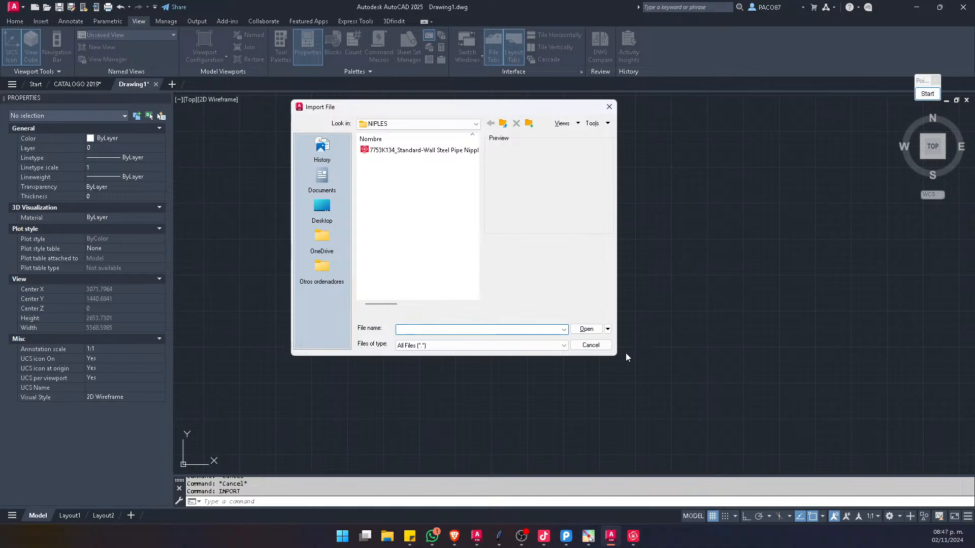
left_click_drag(618, 358, 760, 361)
left_click(554, 358)
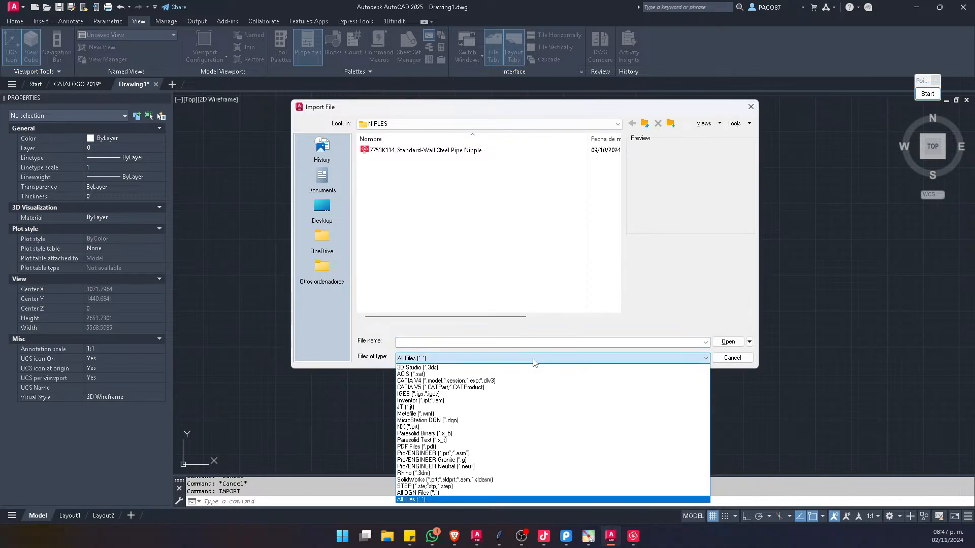
left_click(408, 501)
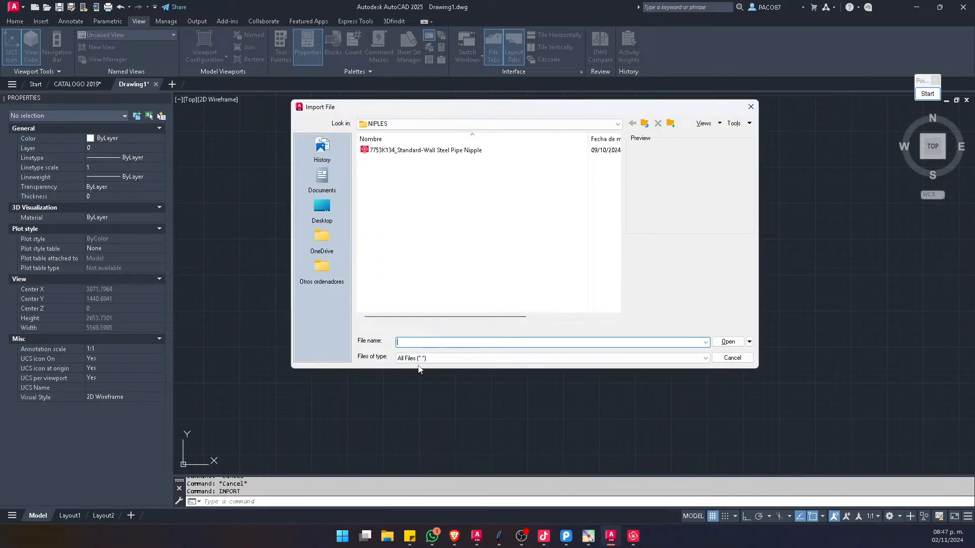
left_click(330, 206)
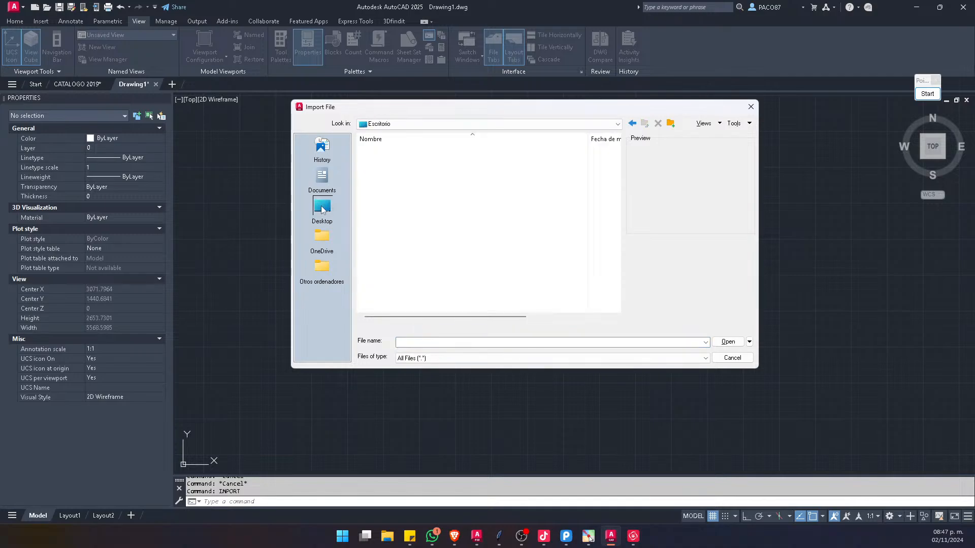
left_click_drag(292, 101, 233, 26)
Step: Import the STEP file Wolseley Industrial Group Valve and Automation-WVAVP600JA2C08 and insert the translated model into the drawing
scroll(446, 276, "down", 15)
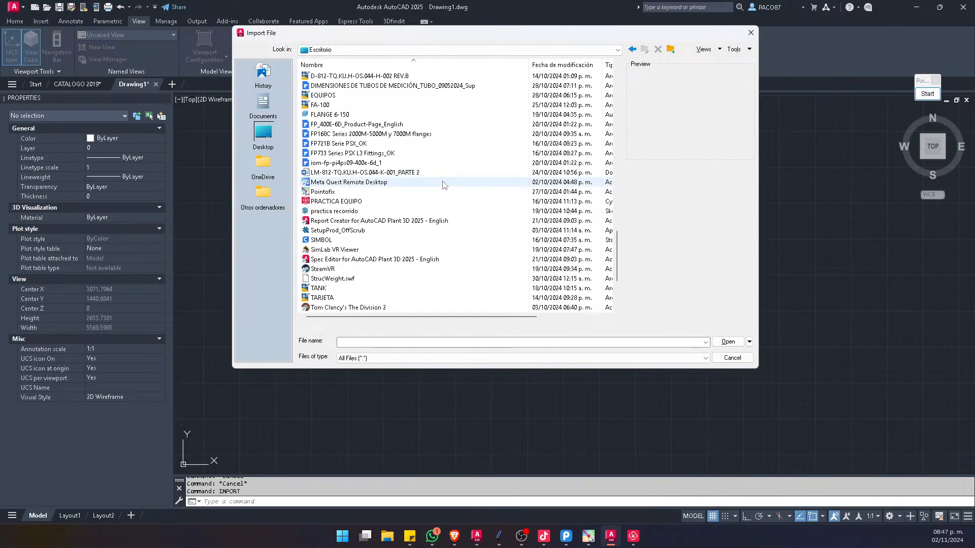
scroll(445, 185, "down", 4)
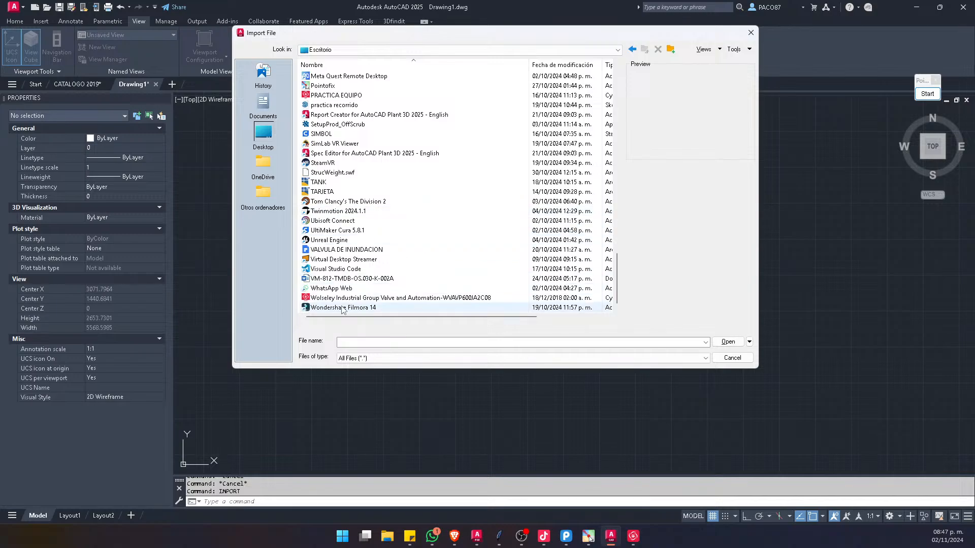
left_click(431, 300)
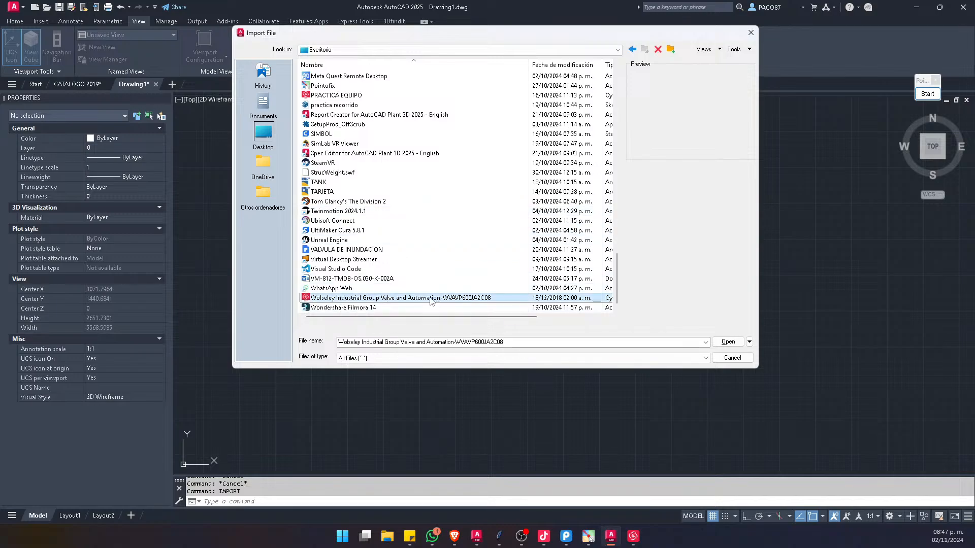
left_click(727, 342)
left_click(549, 281)
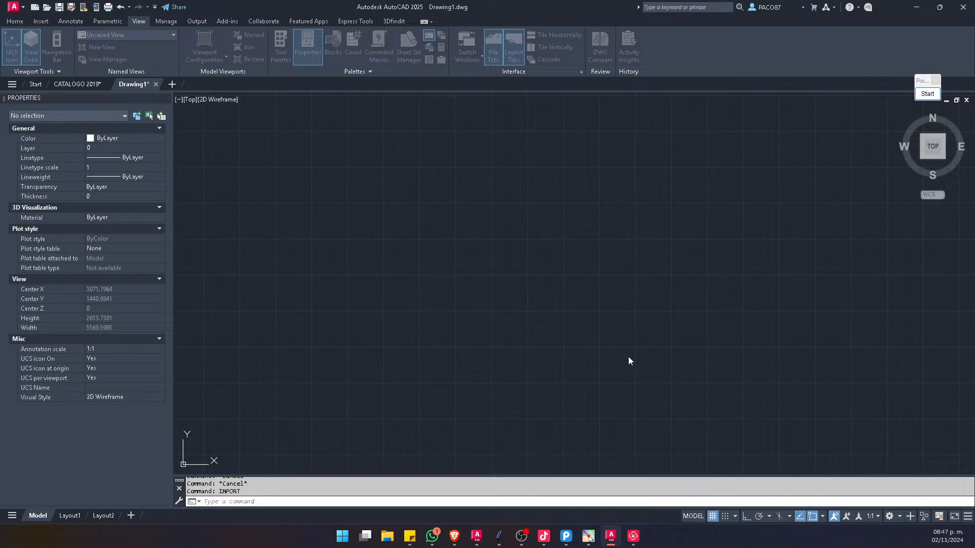
left_click(504, 311)
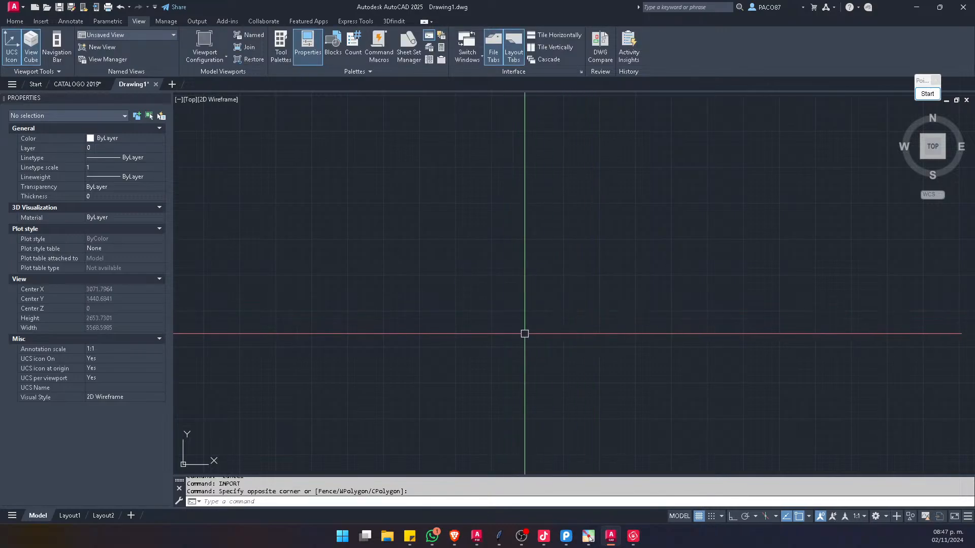
key("Escape")
scroll(512, 277, "down", 5)
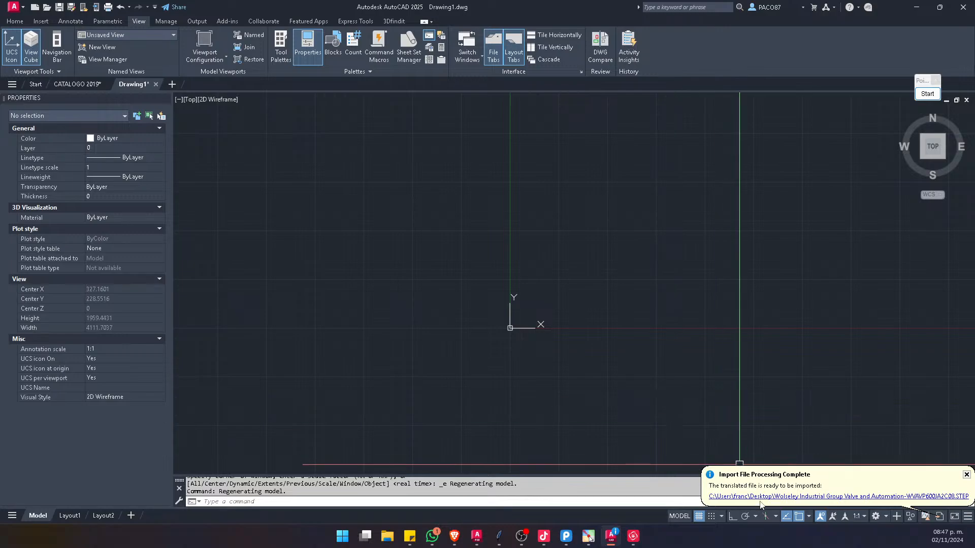
left_click(784, 502)
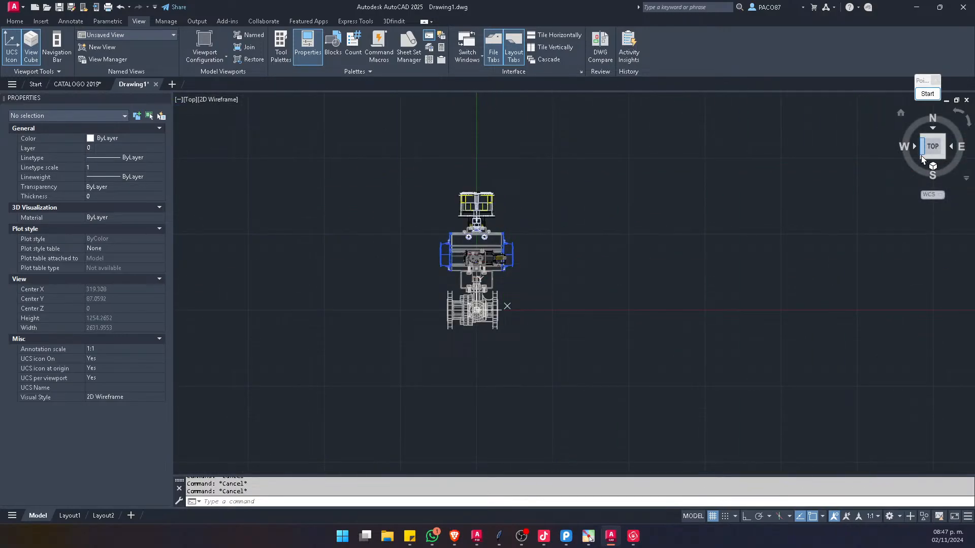
Step: Show the imported valve in SW isometric view with the Realistic visual style
left_click(922, 158)
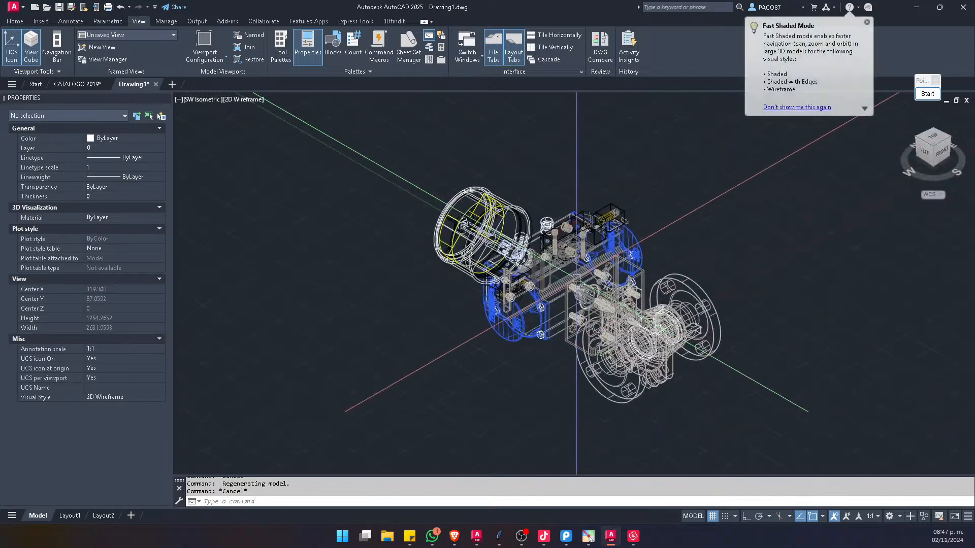
key("Return")
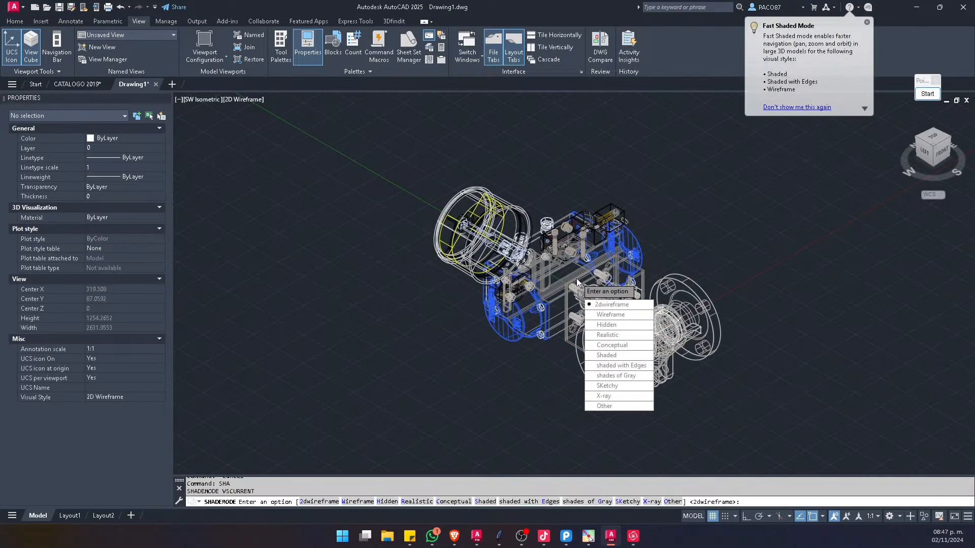
type("r")
key("Return")
key("Escape")
key("Escape")
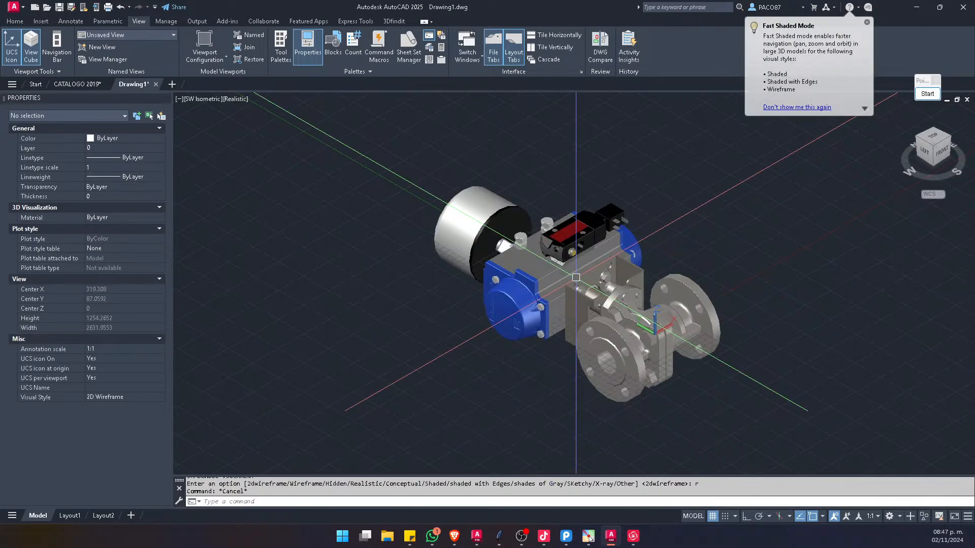
Step: Rotate the whole valve assembly about the X axis with 3DROTATE so that its actuator stands upright
type("3drotate")
key("Return")
left_click(753, 431)
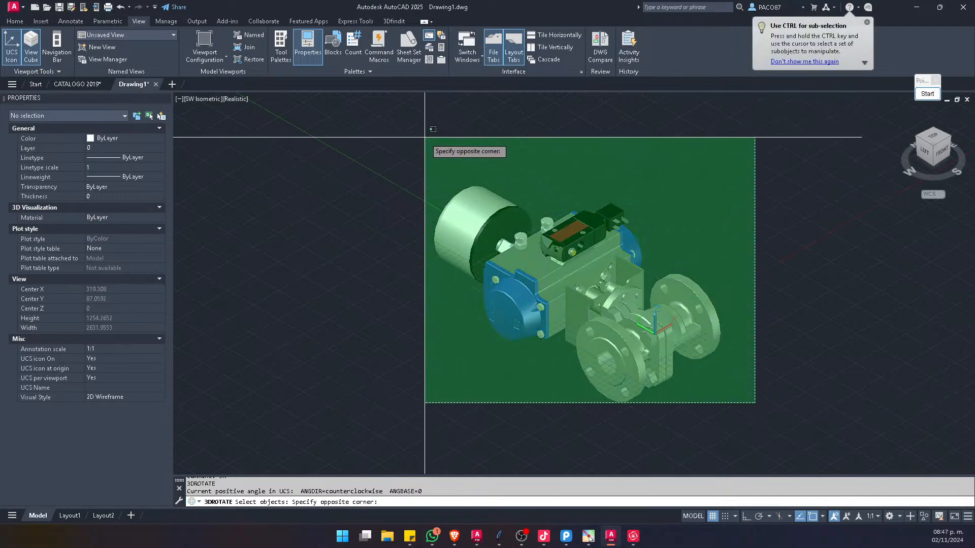
left_click(428, 148)
key("Return")
left_click(573, 281)
left_click(563, 259)
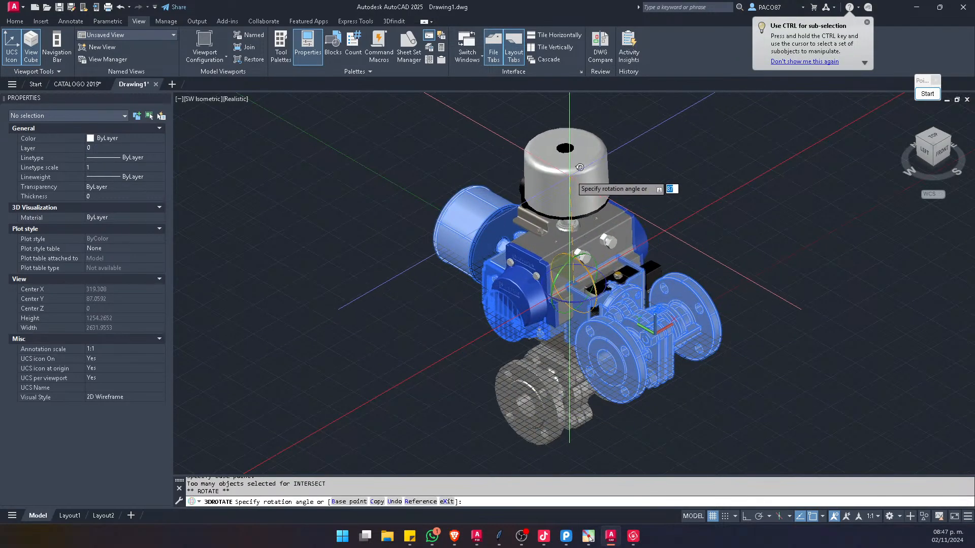
key("Escape")
key("Escape")
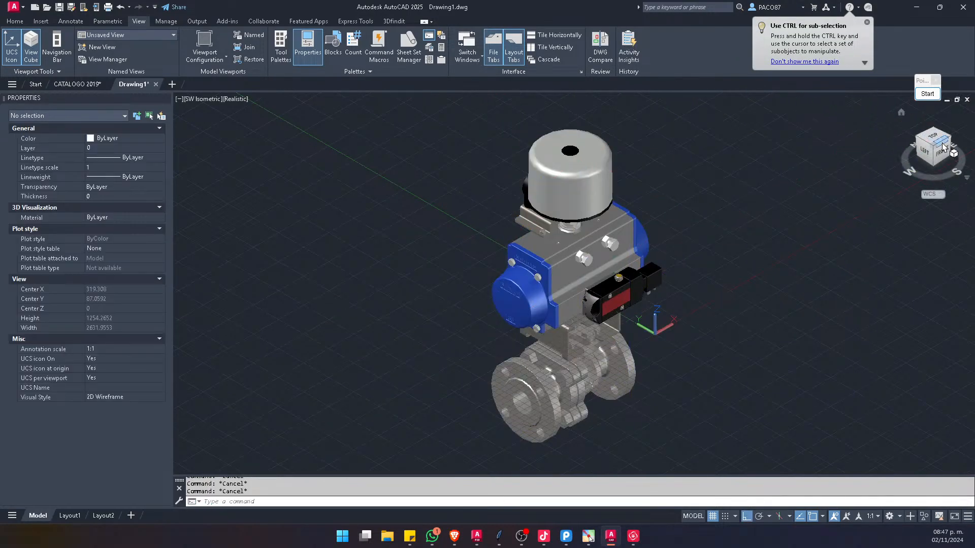
Step: Check the valve from top and front, and draw a rectangle on the ground plane beside it
left_click(938, 140)
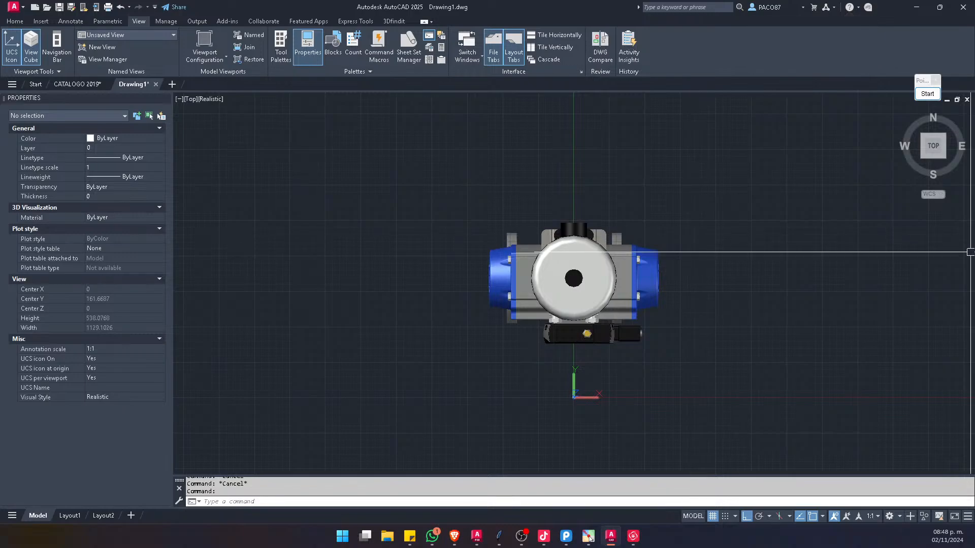
left_click(935, 165)
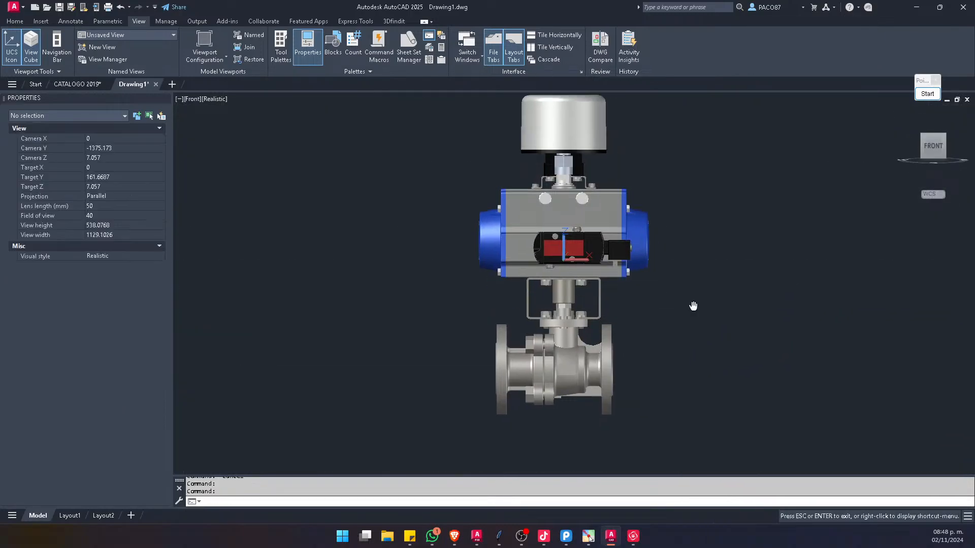
middle_click_drag(406, 279, 448, 329, "shift")
scroll(426, 351, "down", 3)
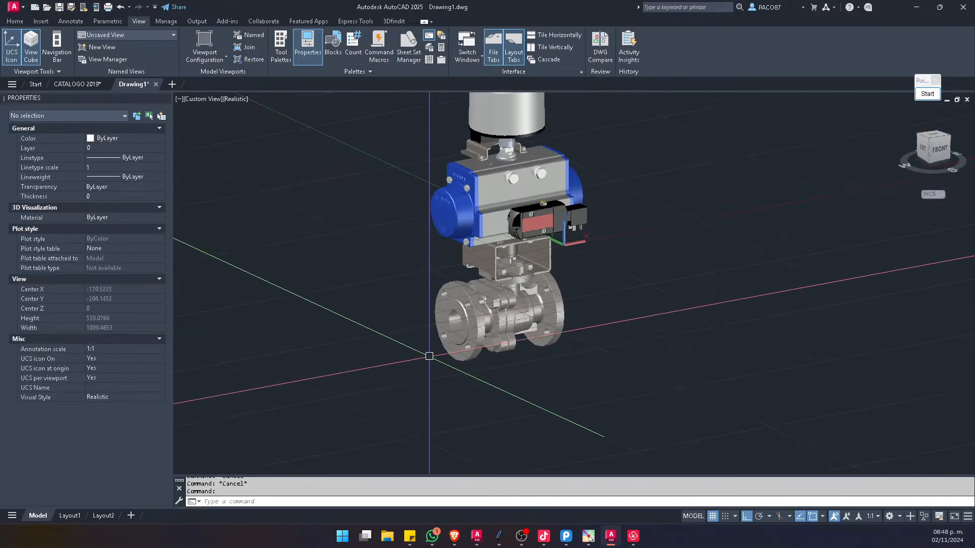
type("rec")
key("Return")
left_click(349, 343)
left_click(298, 390)
key("Escape")
key("Escape")
Step: Extrude the rectangle beside the valve upward into a solid box
type("ext")
key("Return")
left_click(304, 351)
key("Return")
left_click(345, 243)
Step: Align the UCS to the box's front face and orient the view squarely to that plane
left_click(534, 292)
left_click(535, 291)
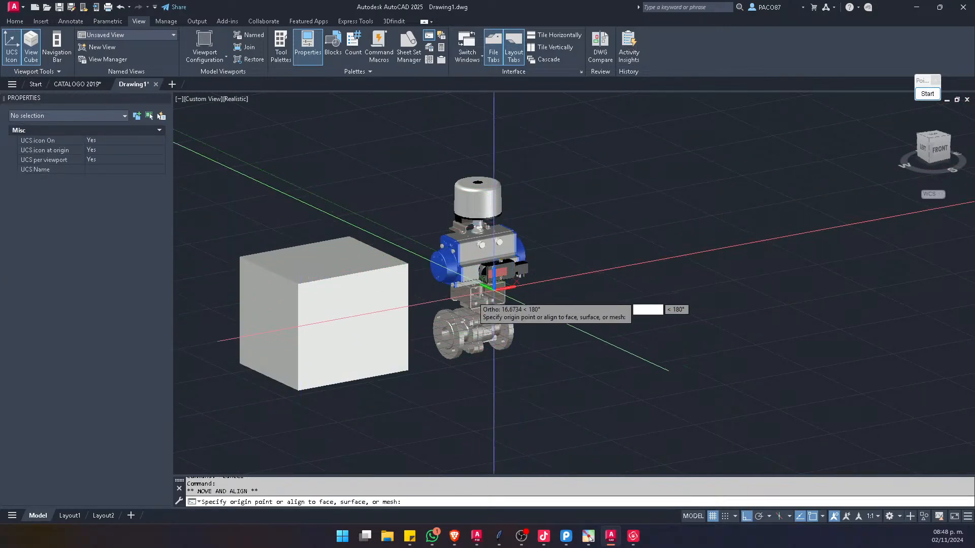
key("Escape")
left_click(939, 149)
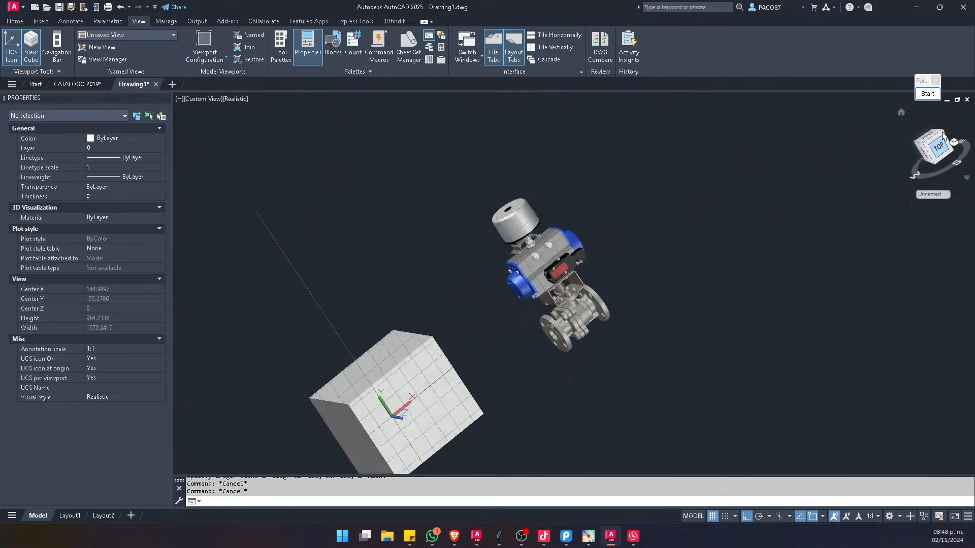
left_click(959, 109)
left_click(965, 107)
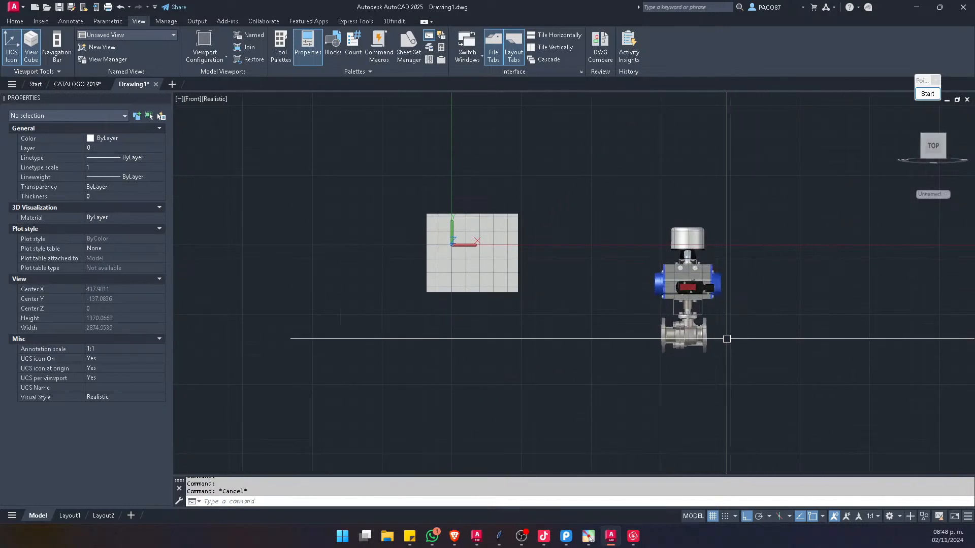
Step: Add a horizontal linear dimension between the valve's outer flange faces, placed below the body
scroll(692, 288, "up", 10)
scroll(629, 229, "down", 6)
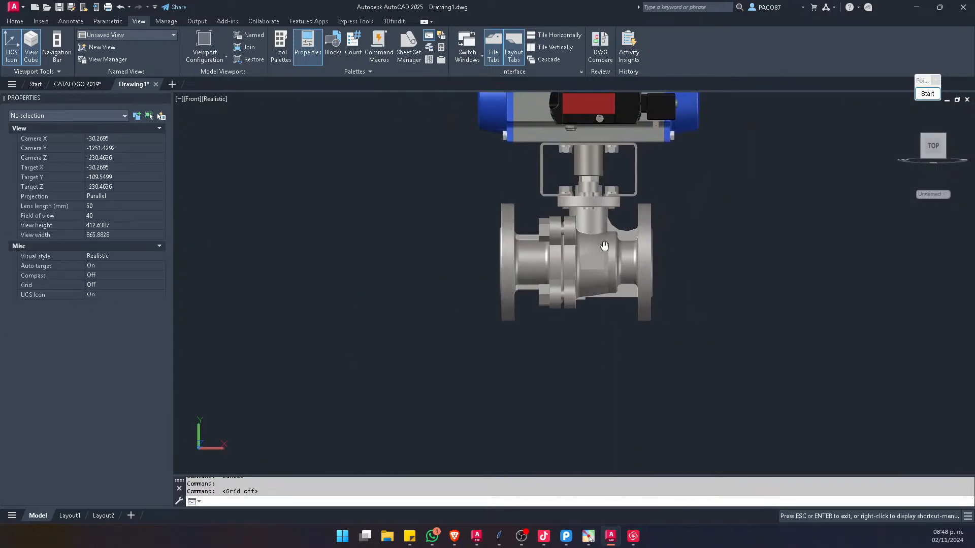
scroll(586, 266, "up", 6)
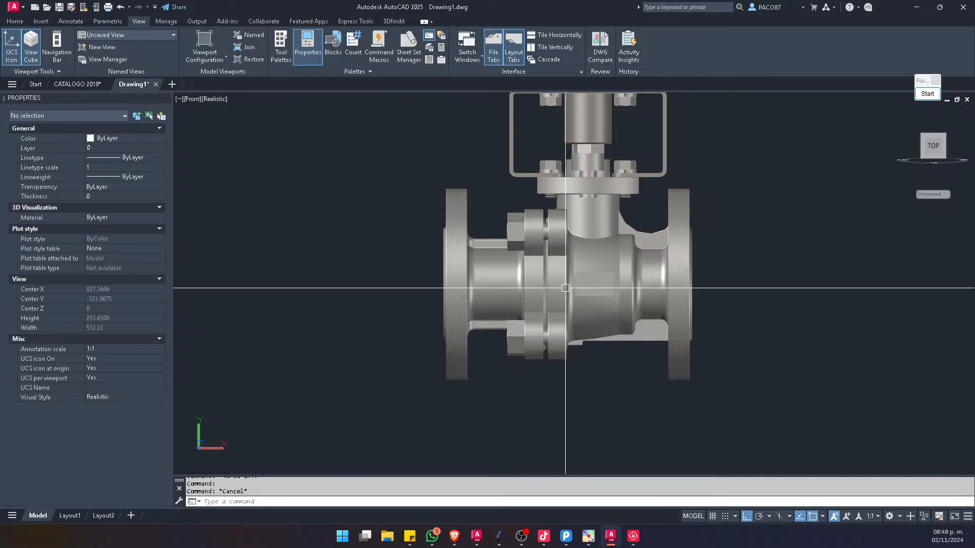
key("Escape")
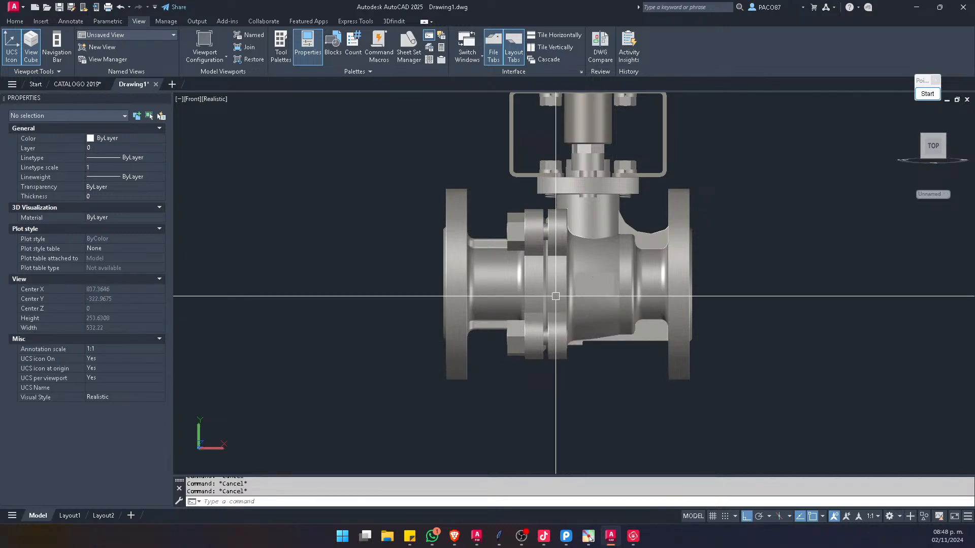
type("dl")
key("Return")
scroll(447, 292, "up", 3)
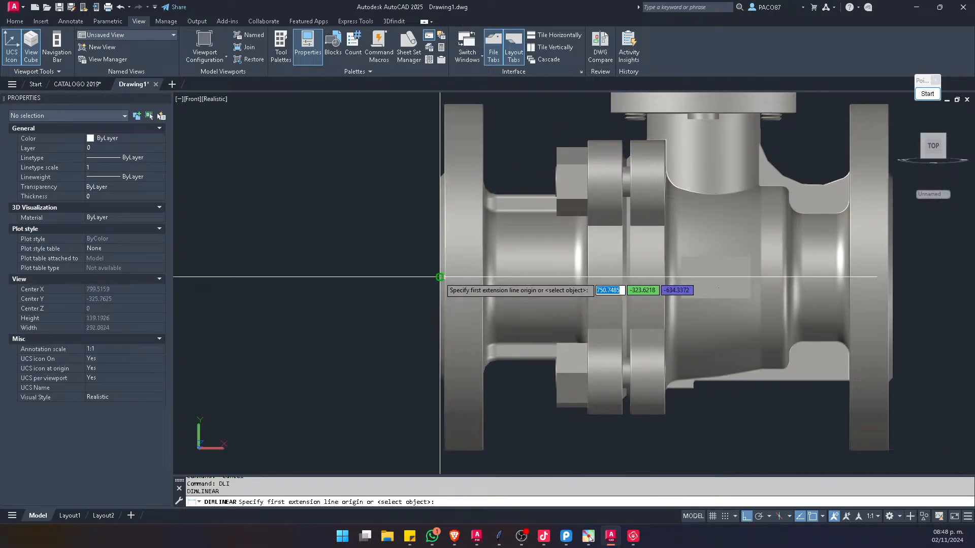
left_click(445, 277)
left_click(892, 277)
scroll(892, 277, "down", 4)
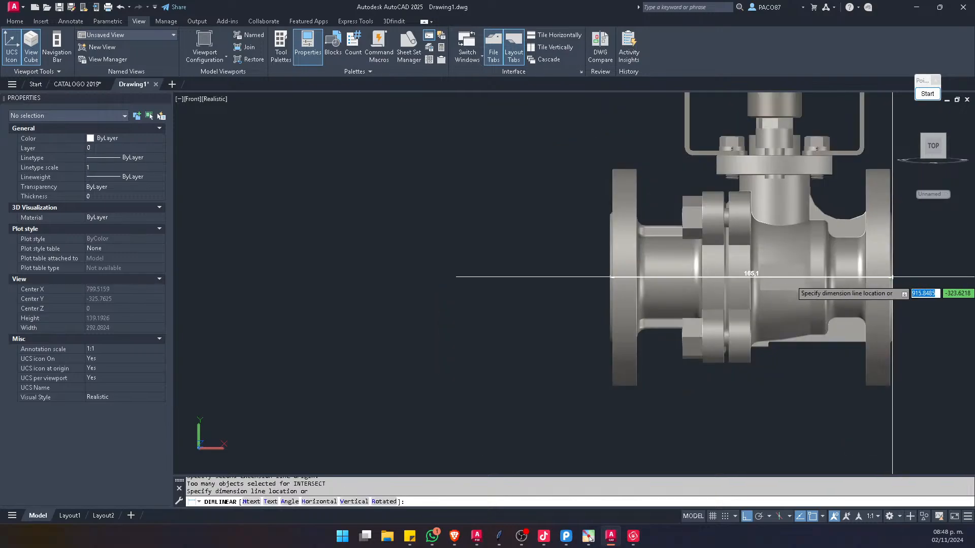
left_click(893, 359)
Step: Read the flange-to-flange dimension below the valve up close and delete it
scroll(779, 365, "up", 8)
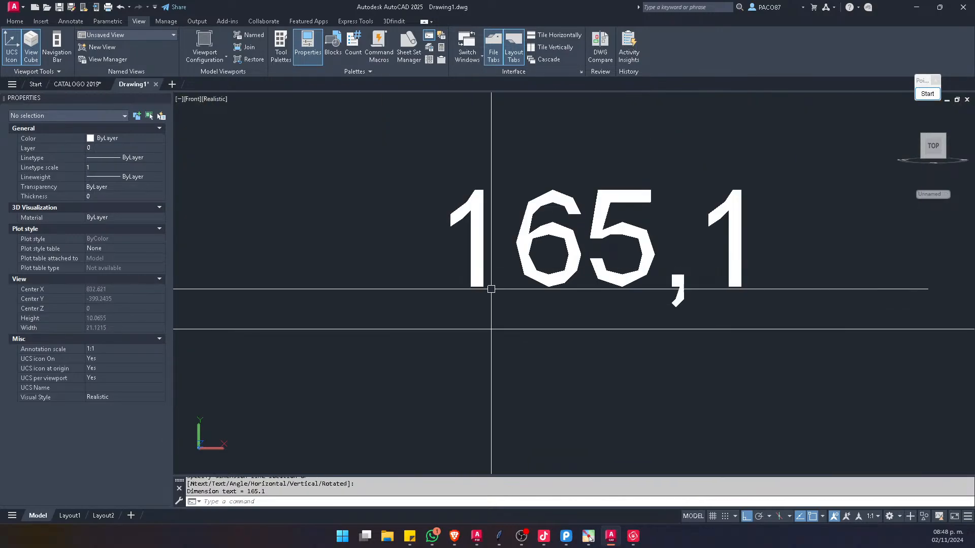
scroll(481, 302, "down", 8)
middle_click_drag(485, 195, 487, 293)
key("Escape")
key("Escape")
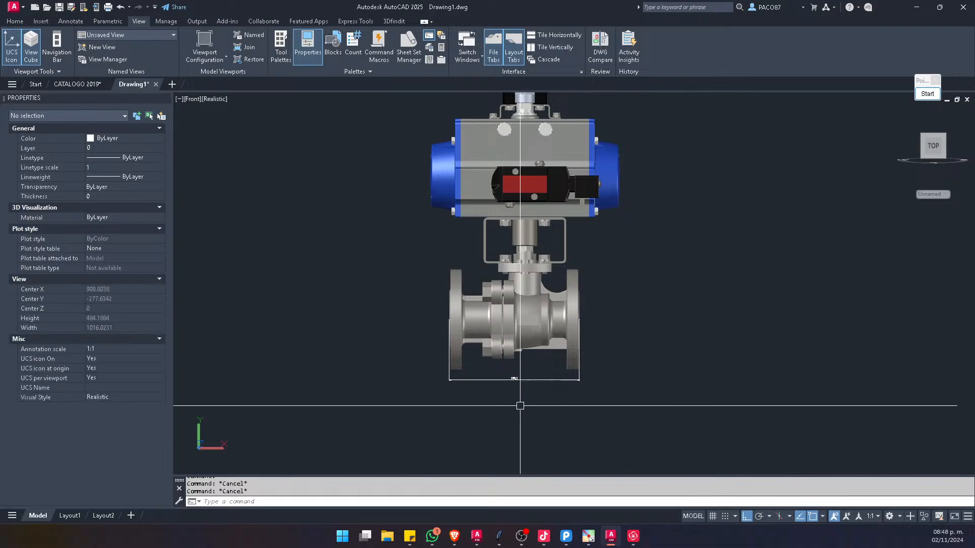
left_click(528, 379)
left_click(499, 391)
left_click(500, 390)
key("Delete")
Step: Copy the actuated ball valve block from Drawing1 and paste it near the piping in custom part.dwg in AutoCAD Plant 3D
left_click(532, 286)
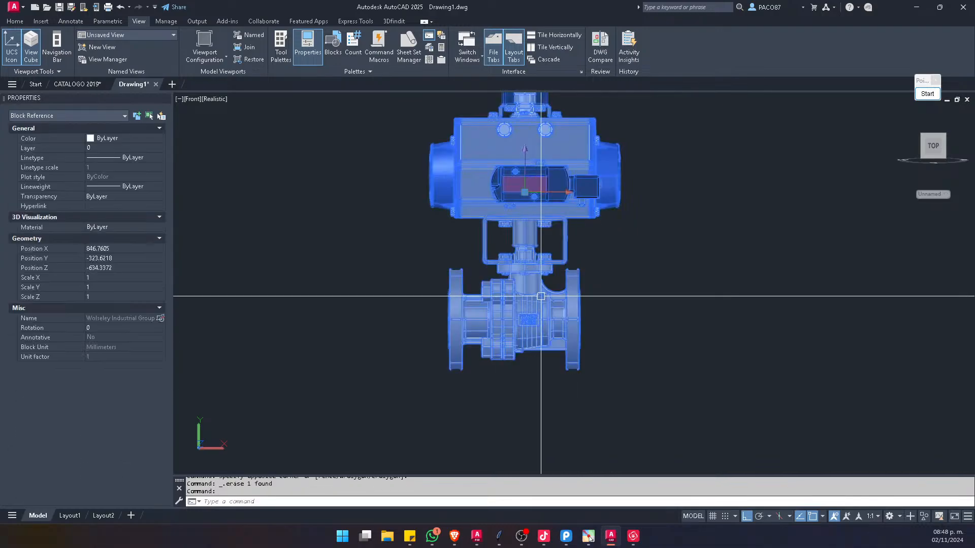
key("ctrl+c")
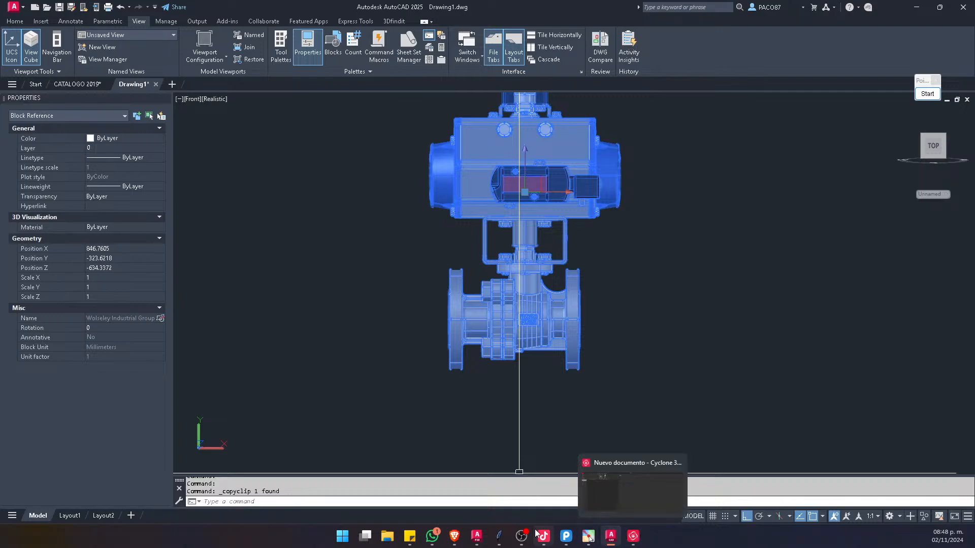
mouse_move(476, 536)
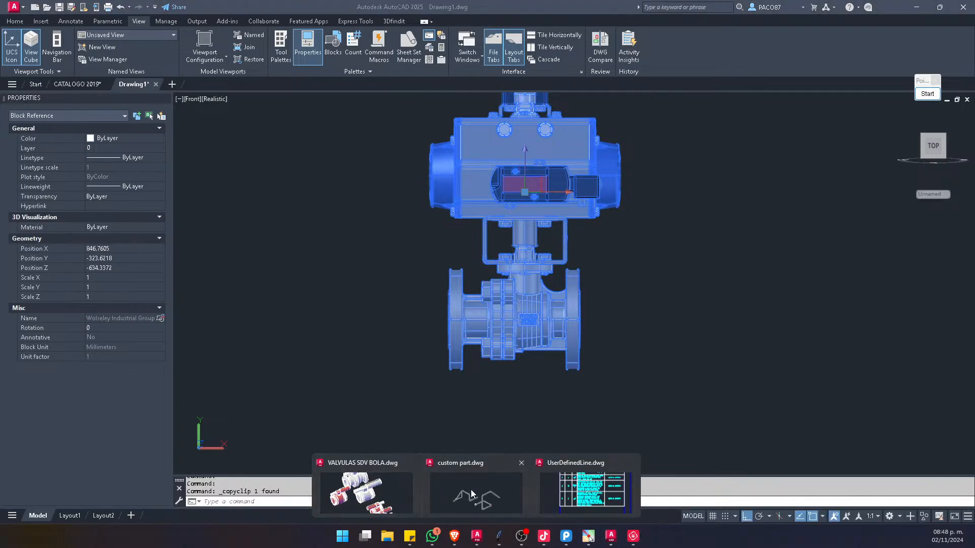
left_click(475, 490)
key("ctrl+v")
scroll(385, 346, "up", 5)
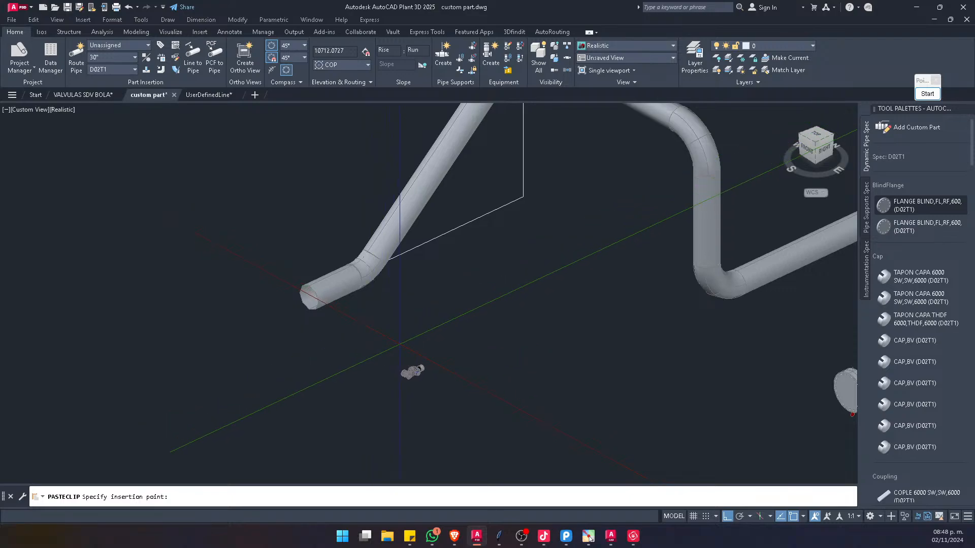
left_click(412, 372)
scroll(412, 372, "up", 6)
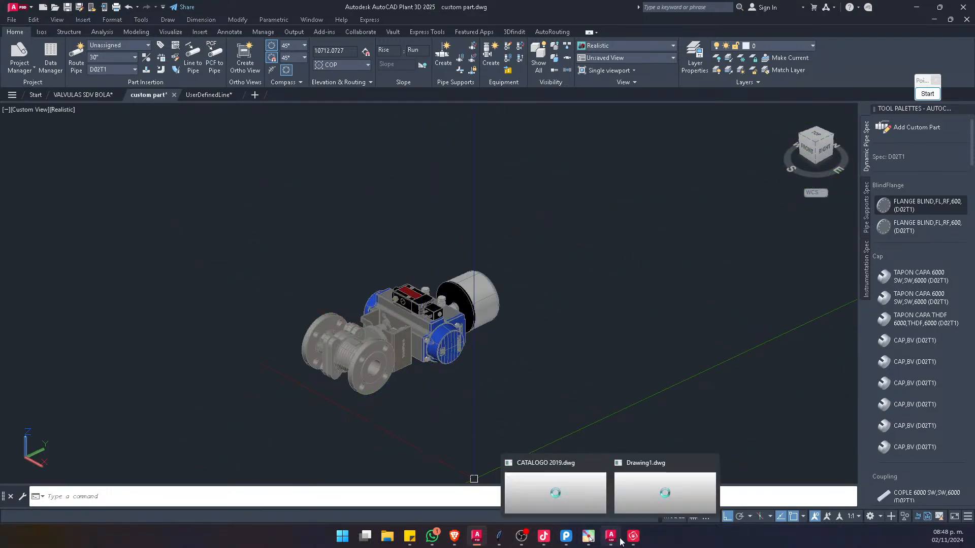
Step: Switch to the browser, examine the Actuated 1-1/2" Ball Valve Package download page down to its specifications, and return to the drawing
left_click(563, 485)
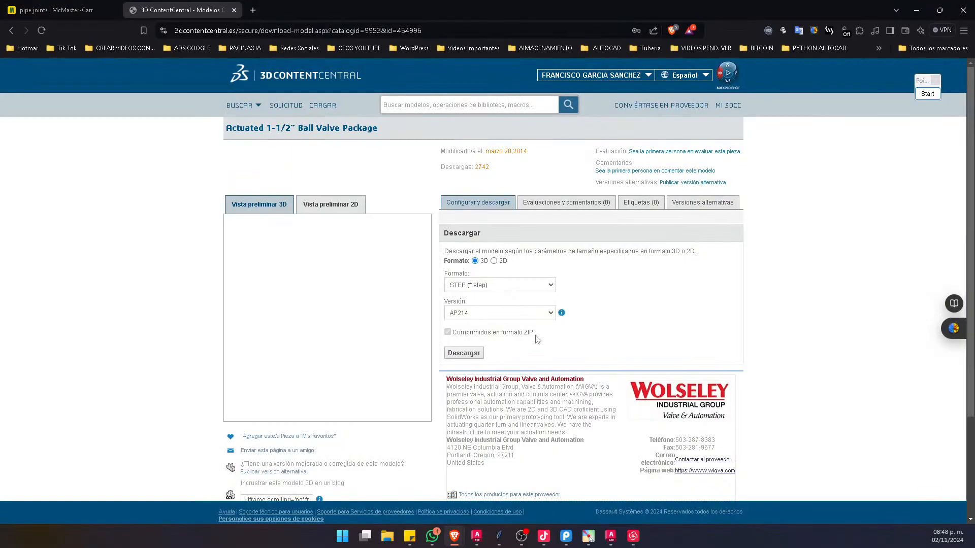
scroll(535, 244, "down", 1)
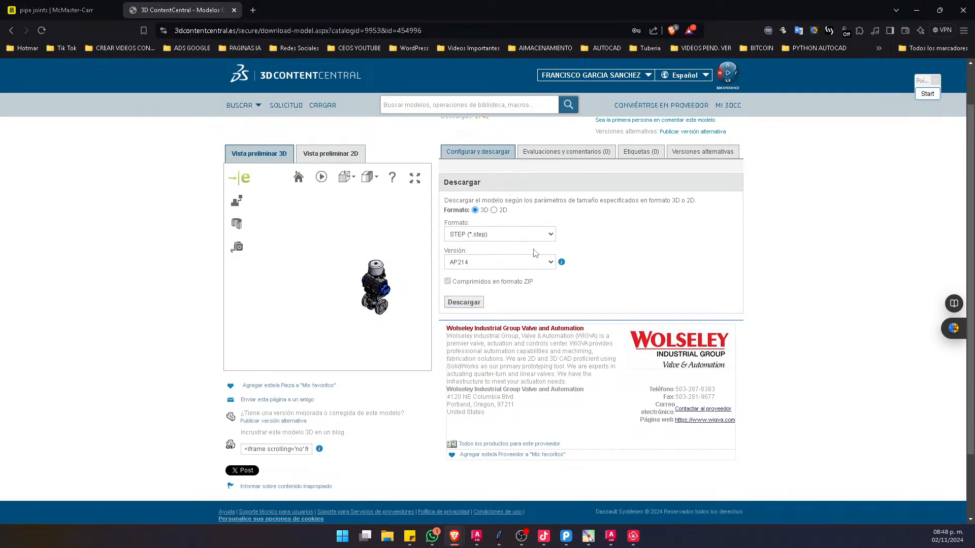
scroll(542, 369, "down", 2)
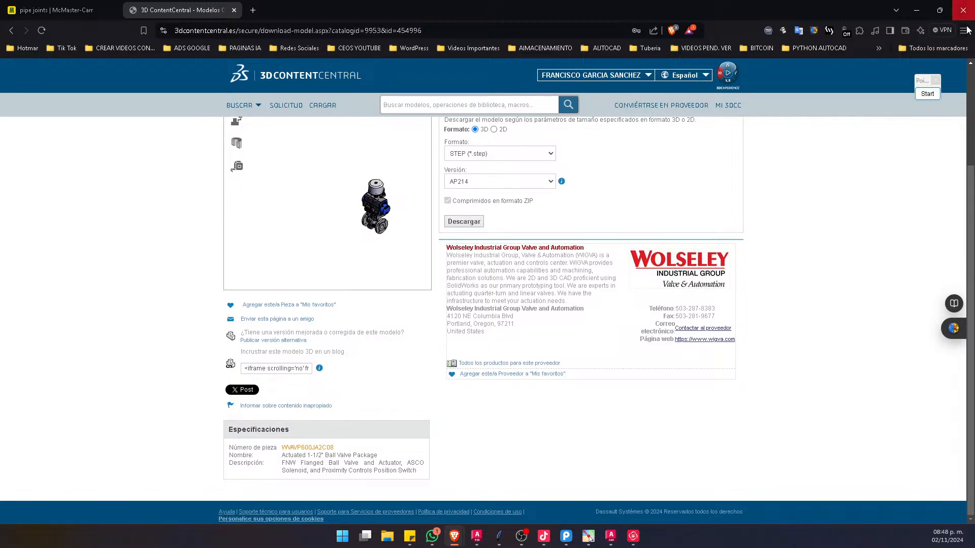
left_click(916, 10)
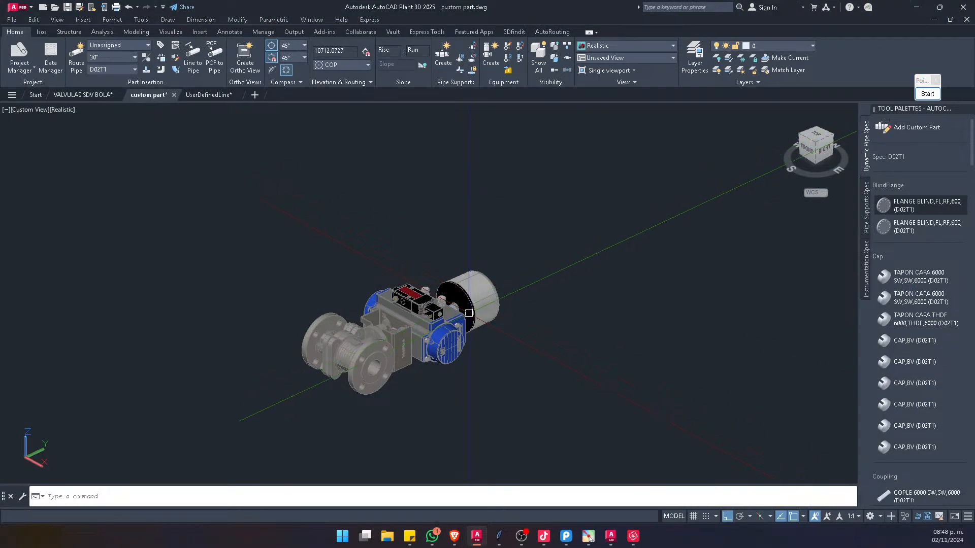
Step: Rotate the pasted valve in 3D so that it stands upright with its actuator above the body
key("Return")
left_click(443, 324)
key("Return")
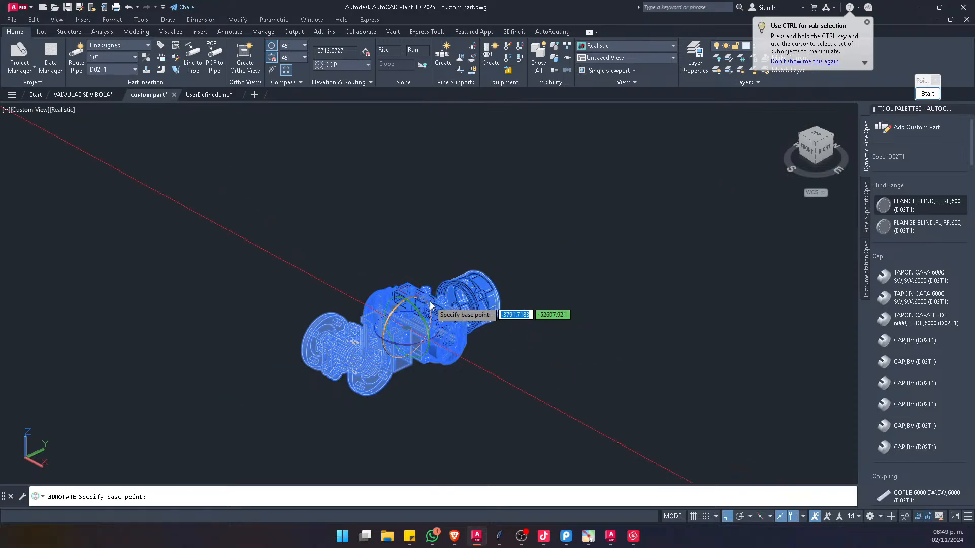
left_click(429, 304)
left_click(421, 217)
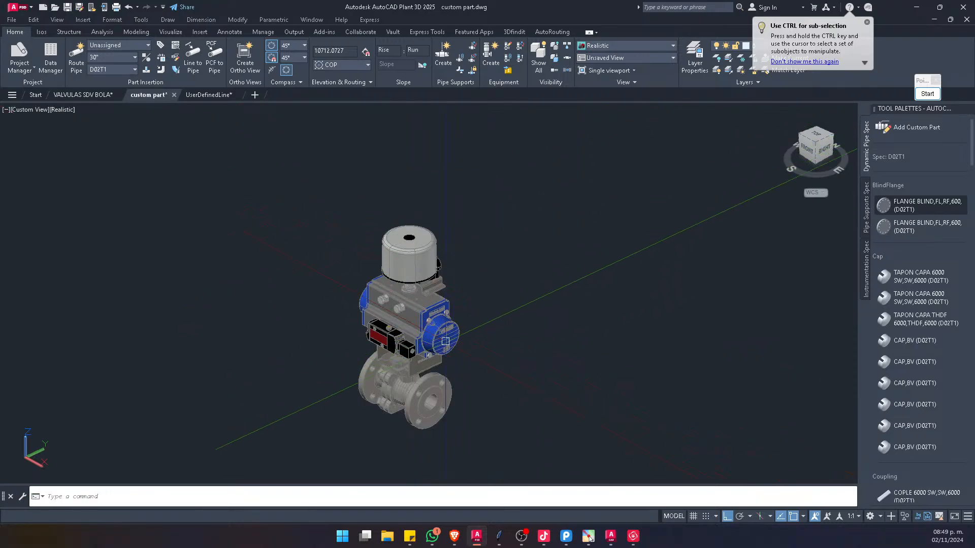
Step: Rotate the upright valve about its vertical axis with 3DROTATE to reorient its flanged ends and control box
key("Return")
left_click(437, 388)
key("Return")
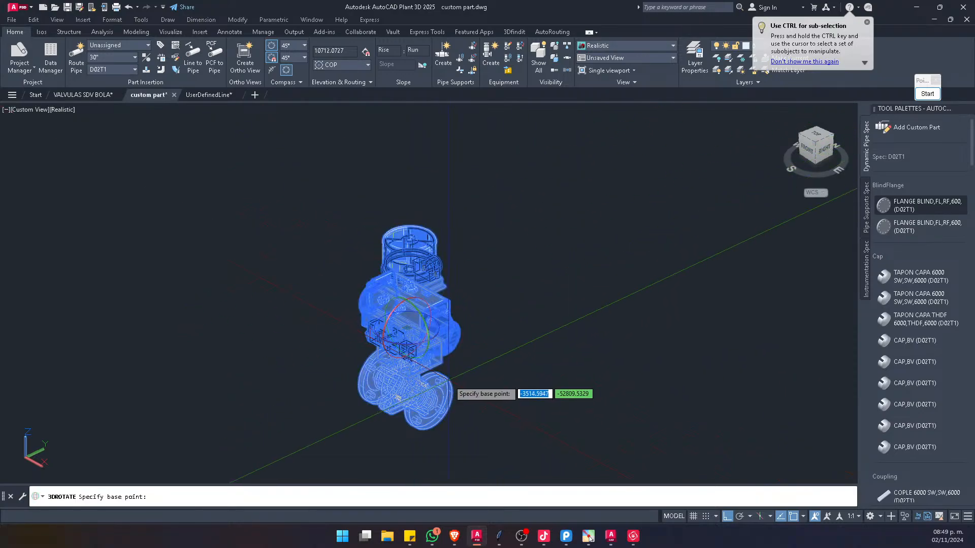
left_click(446, 337)
left_click(446, 338)
left_click(537, 270)
scroll(405, 304, "up", 5)
scroll(405, 303, "down", 6)
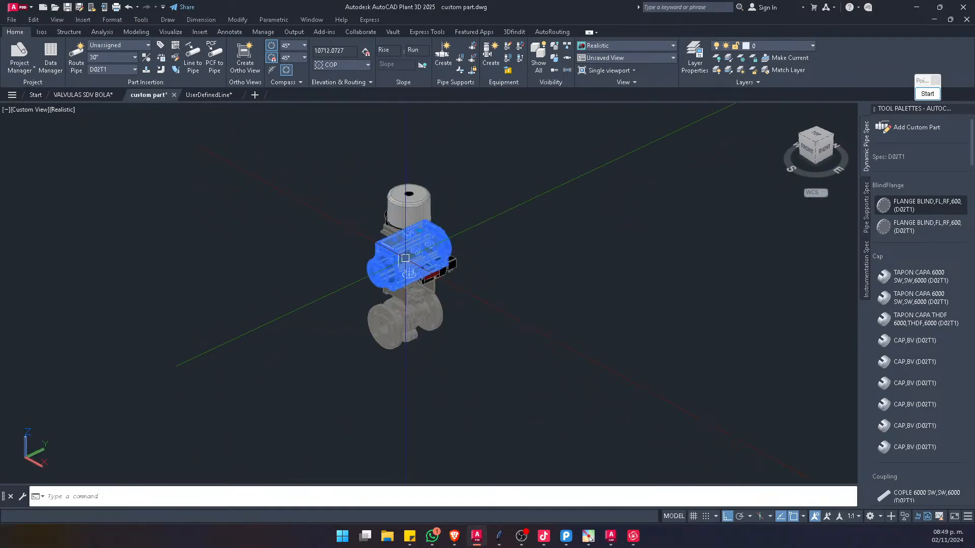
Step: Show the object properties and assign all the valve's component blocks to layer 0 with colour ByBlock
key("ctrl+1")
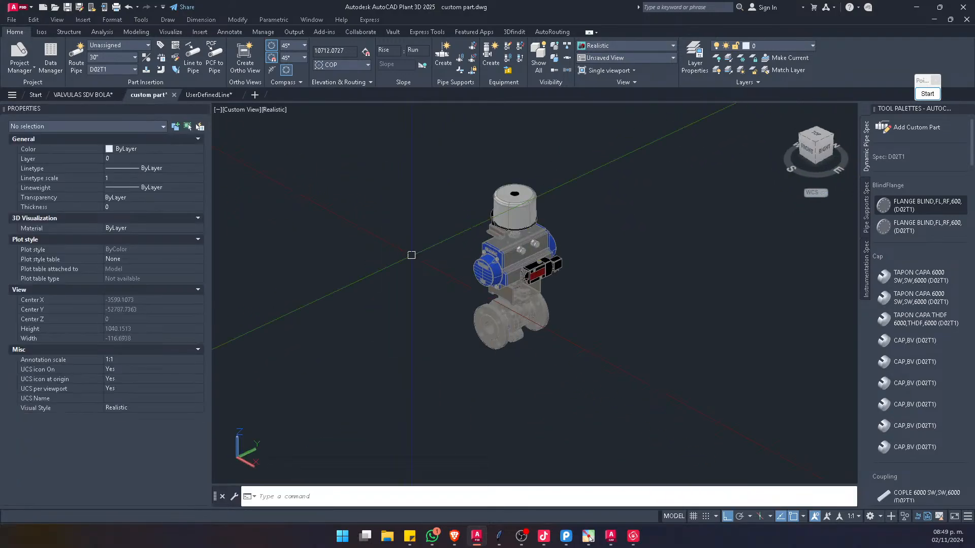
left_click(597, 201)
left_click(439, 380)
left_click(126, 158)
left_click(138, 149)
key("Escape")
key("Escape")
Step: Explode the control box block mounted on the side of the actuator
scroll(587, 289, "up", 6)
left_click(454, 223)
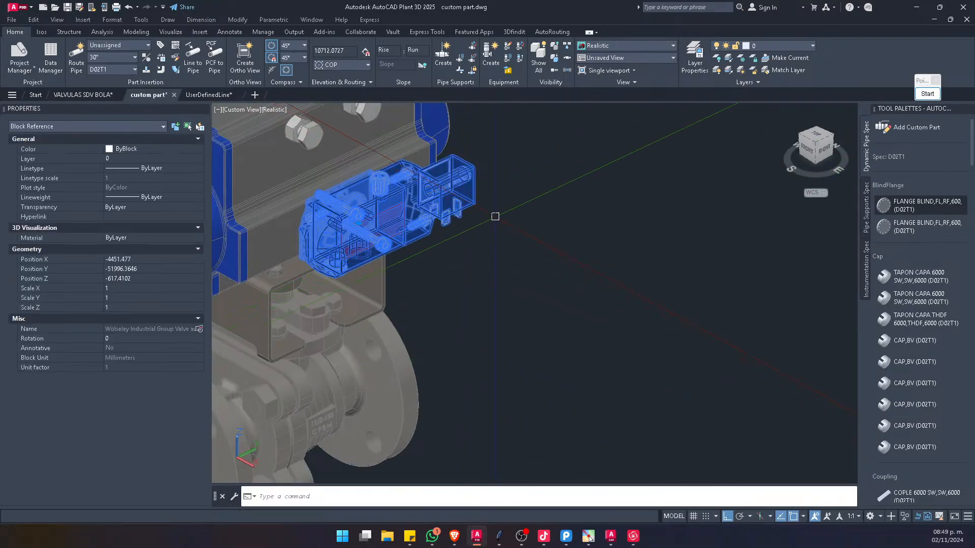
scroll(488, 213, "down", 3)
middle_click_drag(503, 239, 580, 239, "shift")
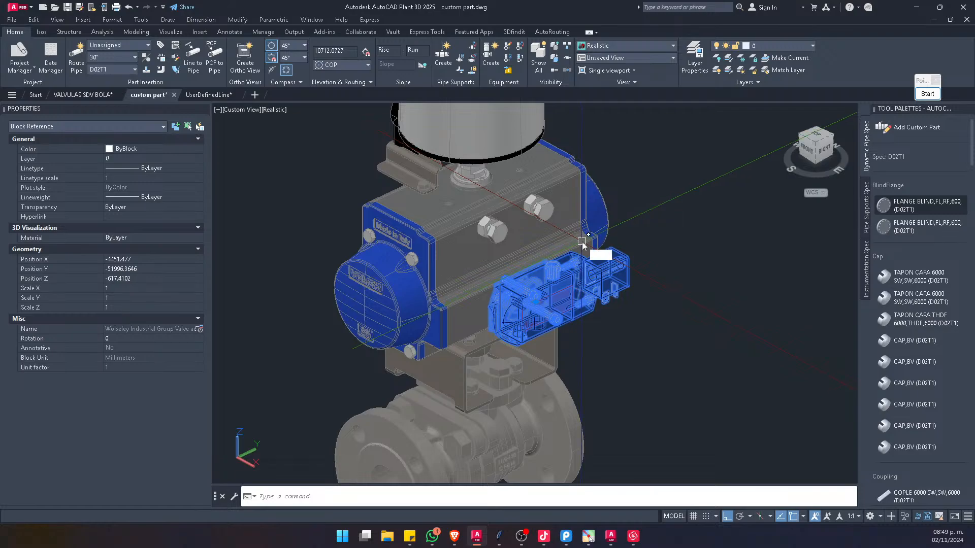
scroll(582, 244, "up", 4)
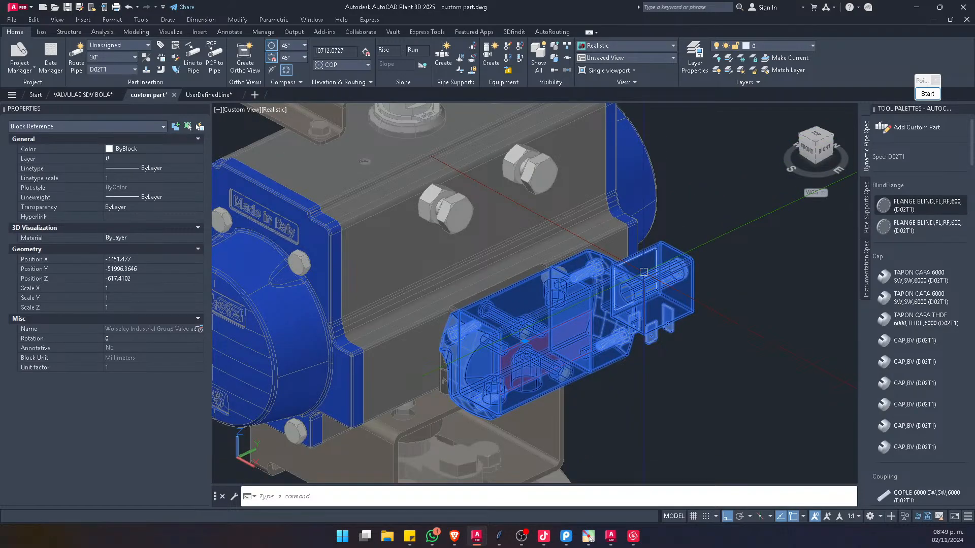
type("x")
key("Return")
left_click(644, 271)
key("Escape")
Step: Explode the actuator body block with the blue end caps into its individual solids
scroll(604, 270, "down", 4)
scroll(462, 270, "up", 3)
left_click(460, 268)
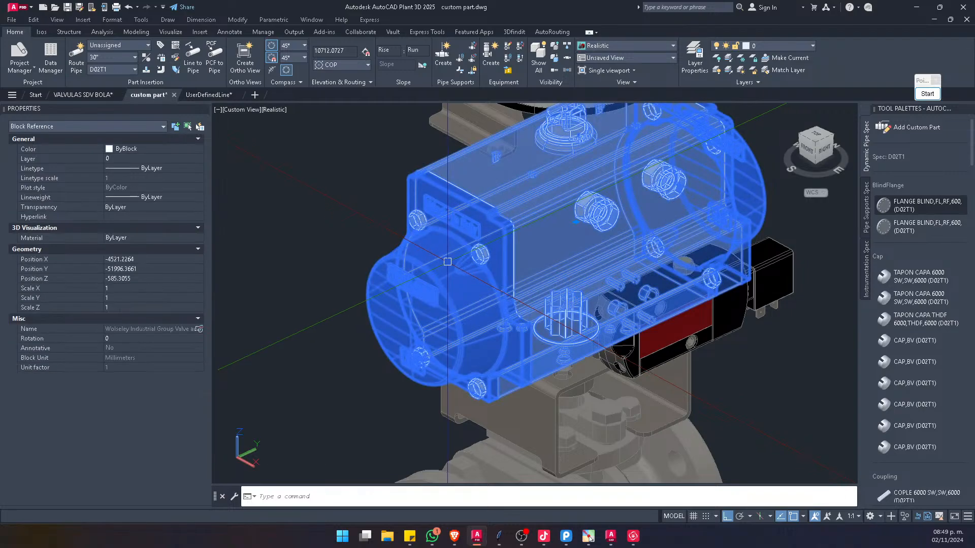
type("x")
key("Return")
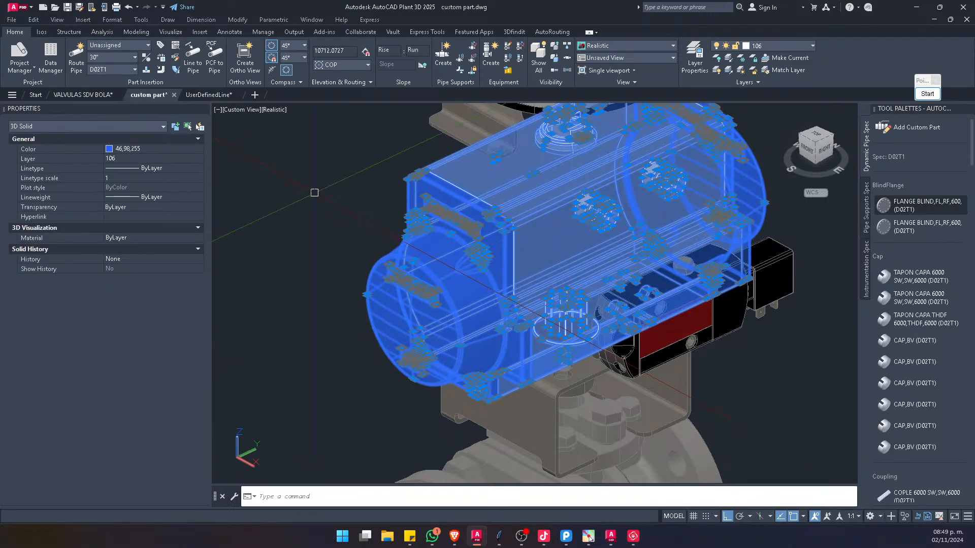
Step: Select the whole valve assembly with the exploded actuator parts and set its layer to 0 and colour to ByBlock
scroll(413, 199, "down", 10)
left_click(533, 151)
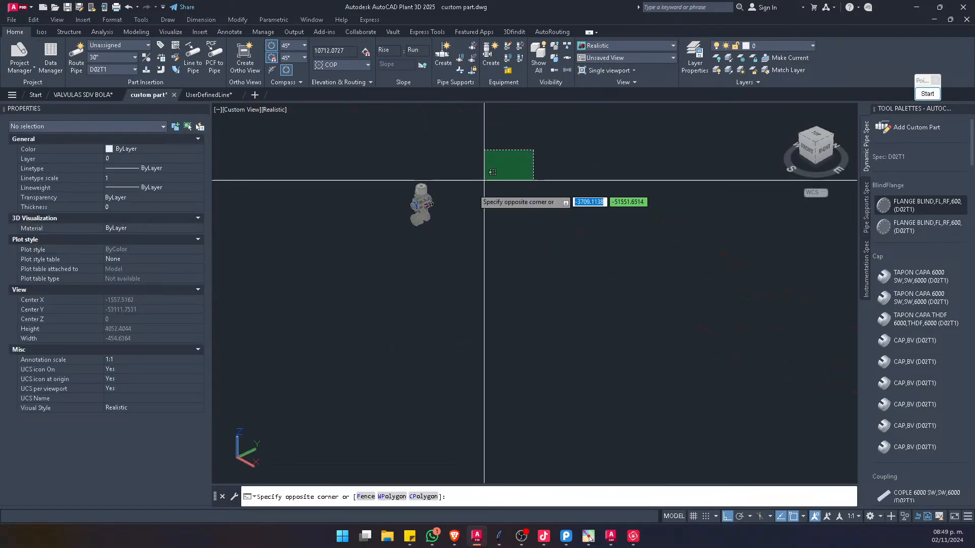
left_click(360, 251)
left_click(154, 158)
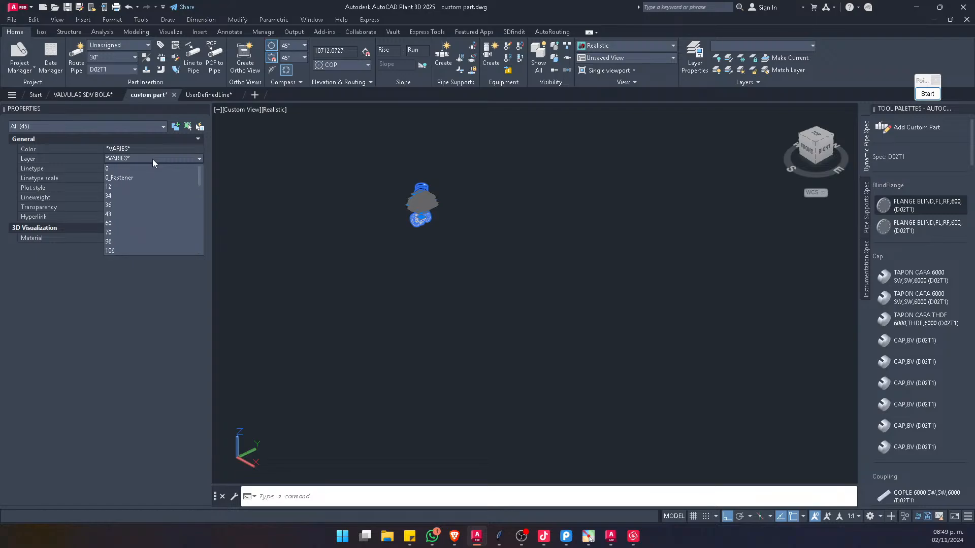
left_click(151, 168)
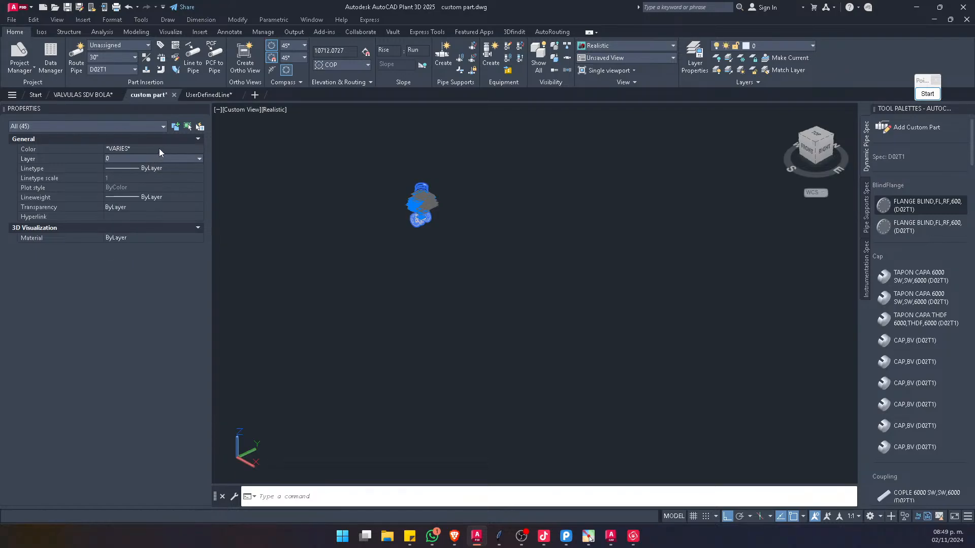
left_click(160, 148)
left_click(147, 167)
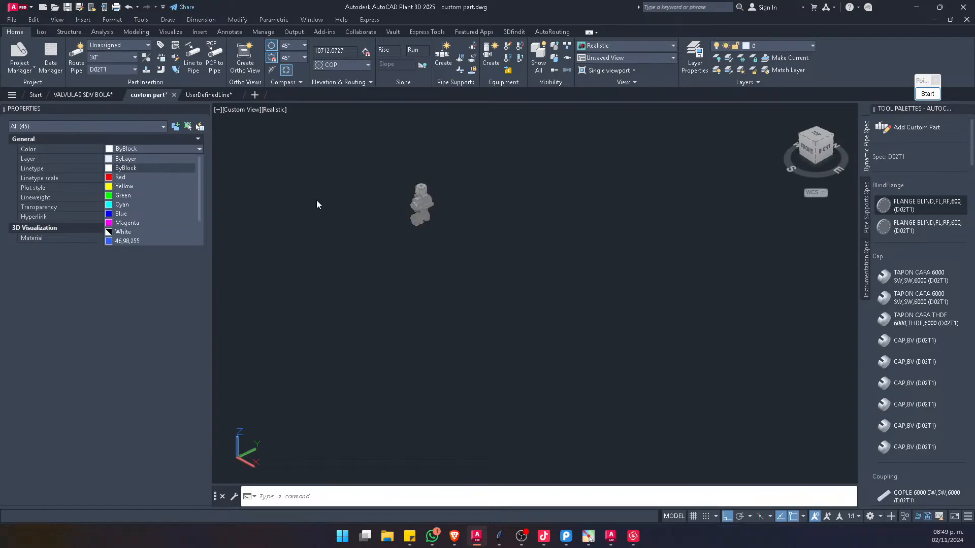
scroll(413, 198, "up", 5)
key("Escape")
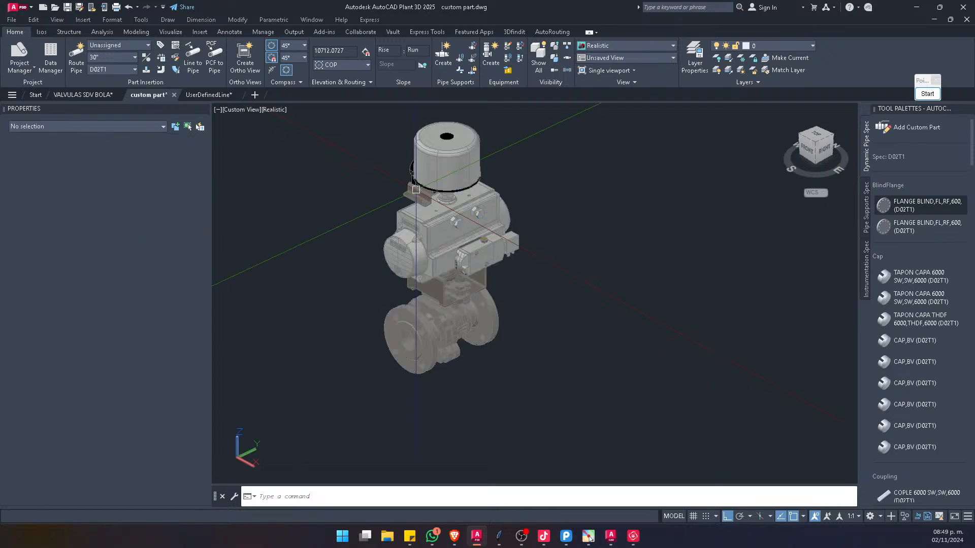
Step: Explode the cylindrical position switch block on top of the actuator
scroll(440, 181, "up", 8)
scroll(429, 213, "down", 2)
scroll(425, 226, "up", 6)
scroll(425, 225, "down", 6)
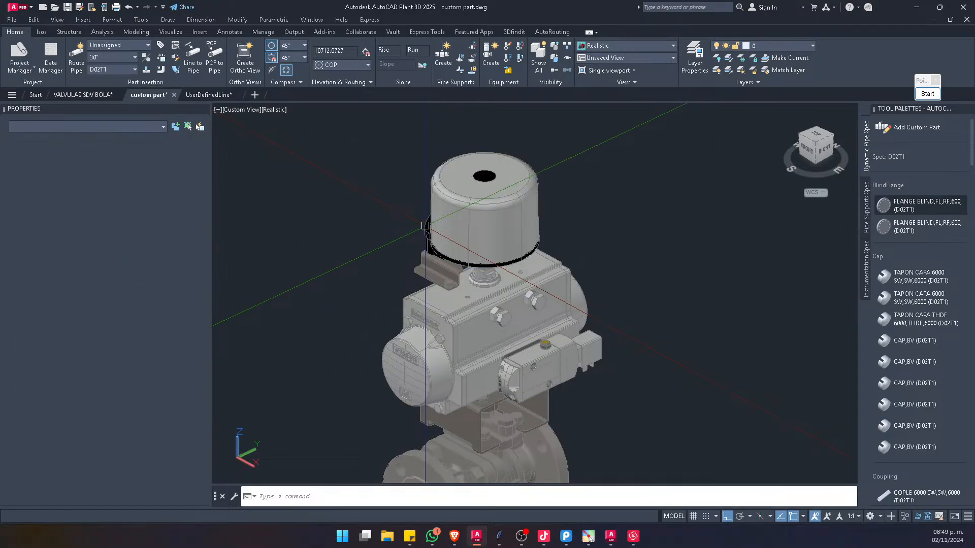
left_click(457, 222)
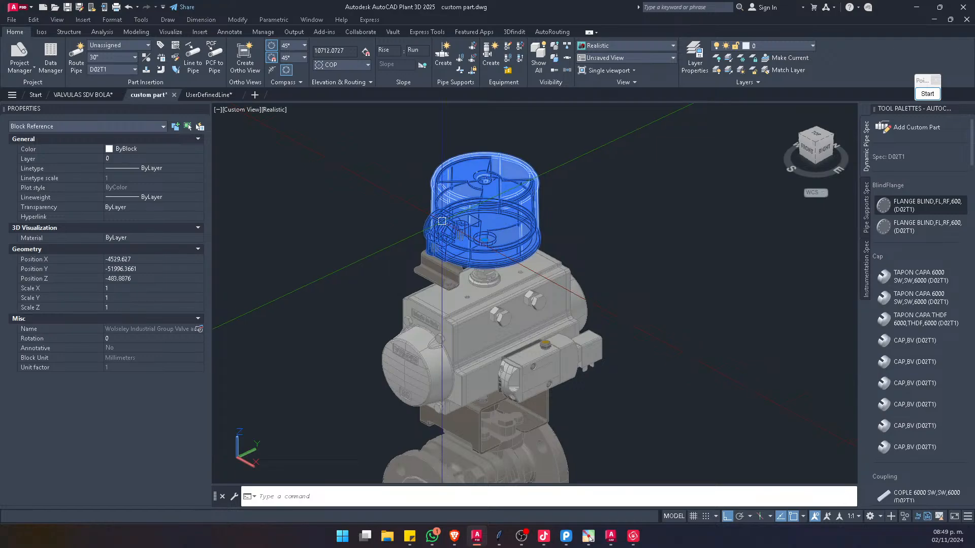
type("x")
key("Return")
left_click(423, 233)
key("Escape")
scroll(452, 220, "down", 2)
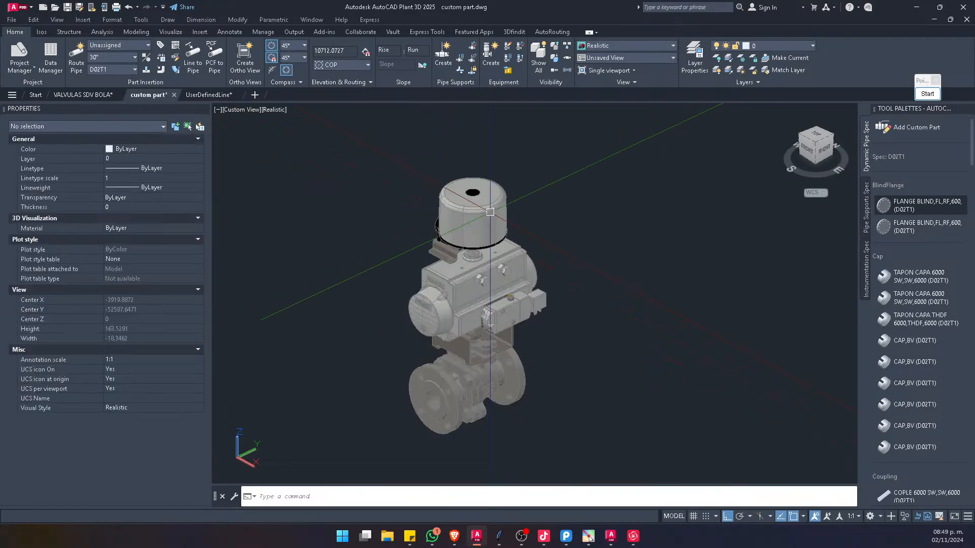
Step: Explode the flanged valve body block at the base of the assembly into solids
left_click(589, 146)
left_click(468, 341)
key("Escape")
left_click(479, 383)
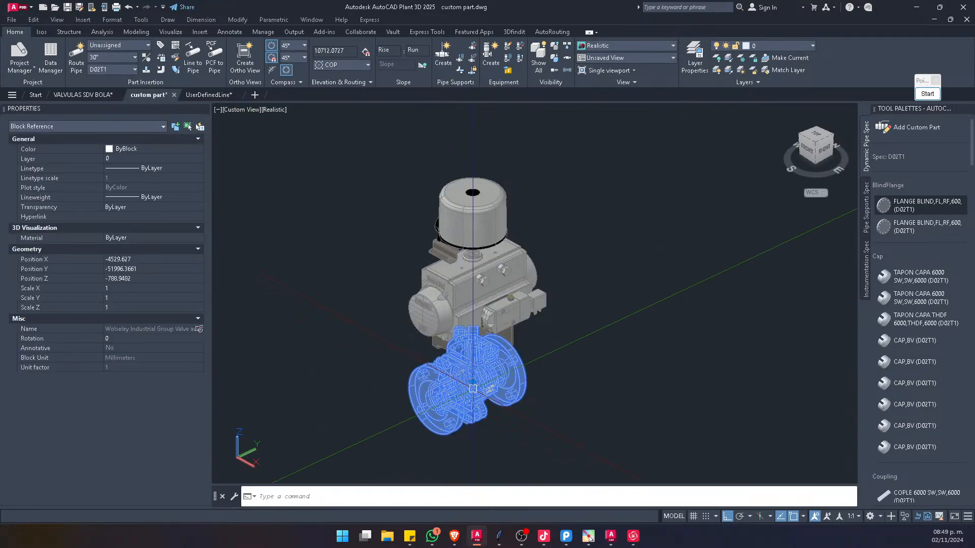
type("x")
key("Return")
left_click(473, 374)
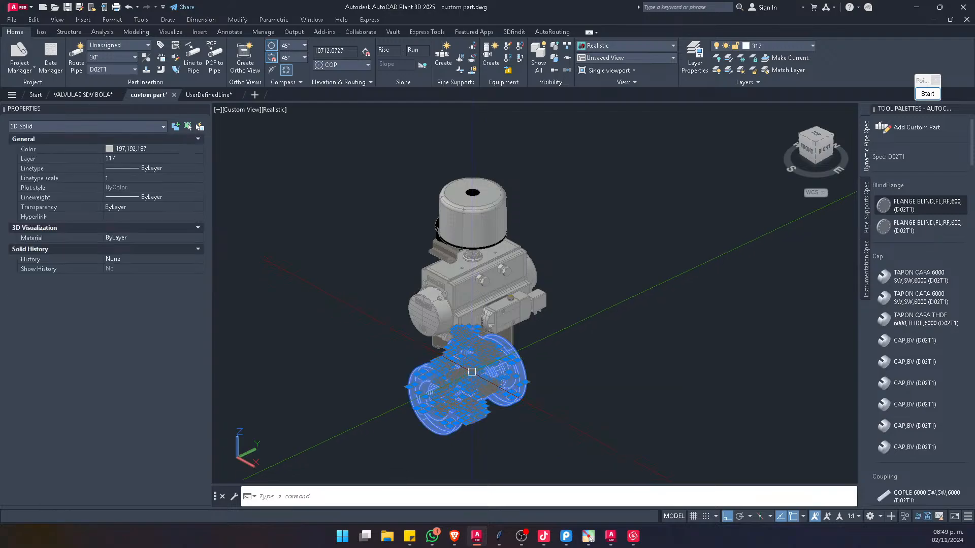
key("Escape")
Step: Set every part of the assembly, including the exploded switch and valve body, to layer 0 and colour ByBlock
scroll(519, 360, "down", 2)
left_click(609, 481)
left_click(505, 331)
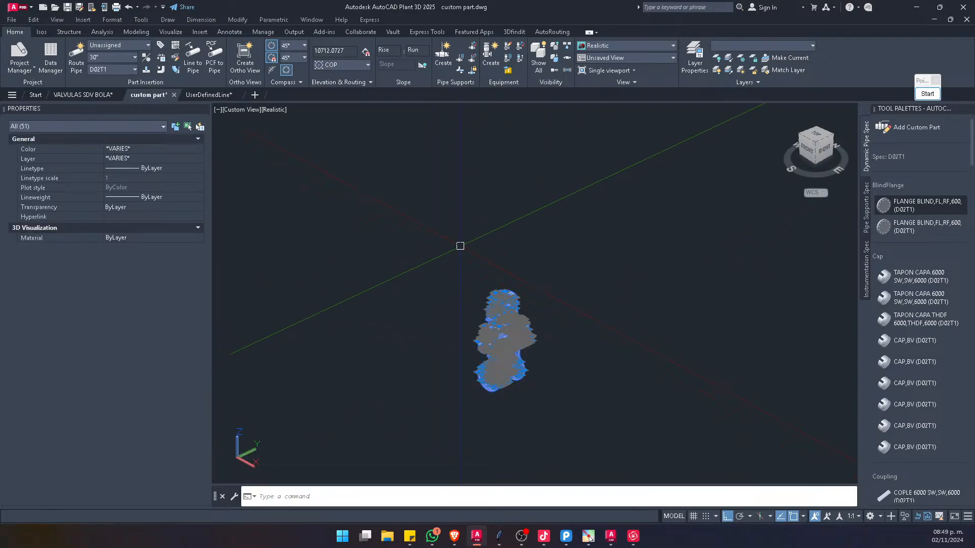
left_click(586, 224)
left_click(407, 420)
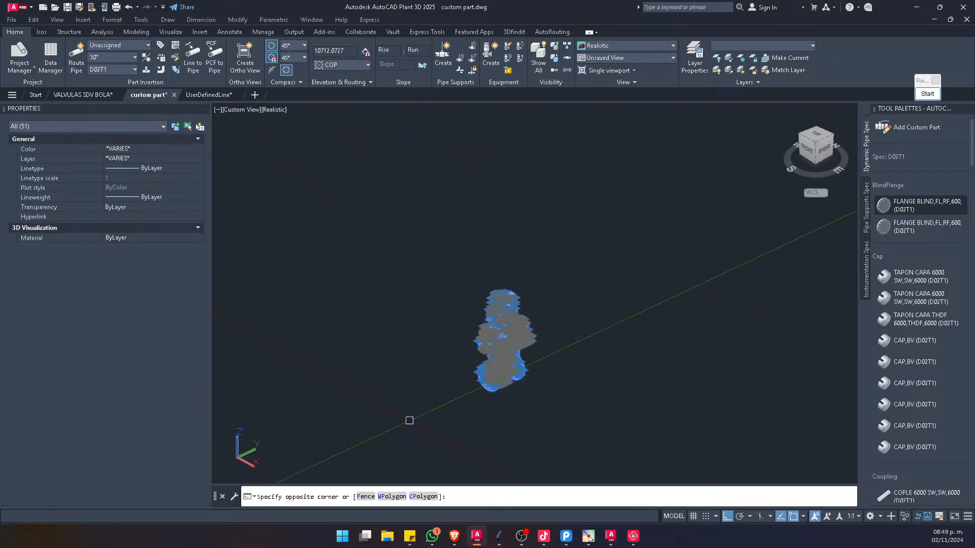
left_click(144, 157)
left_click(144, 170)
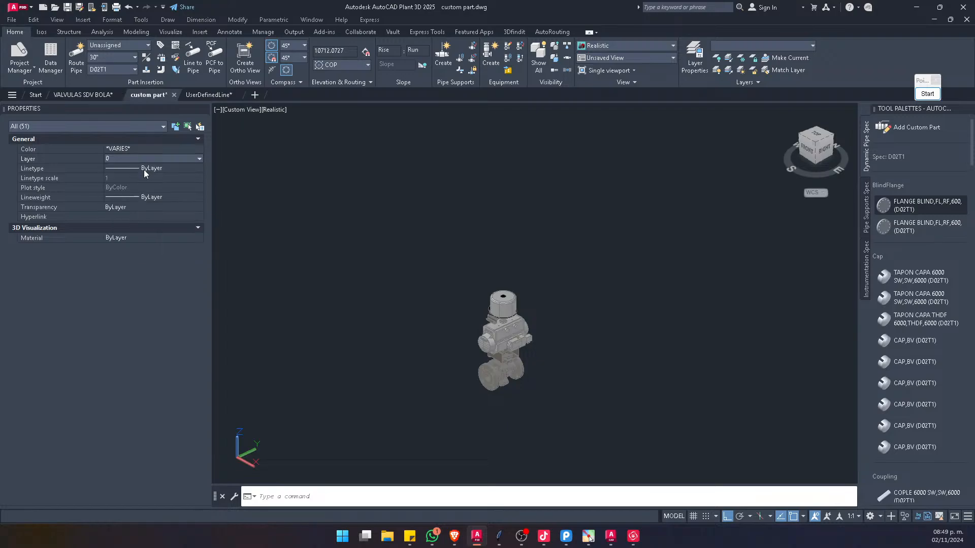
left_click(149, 150)
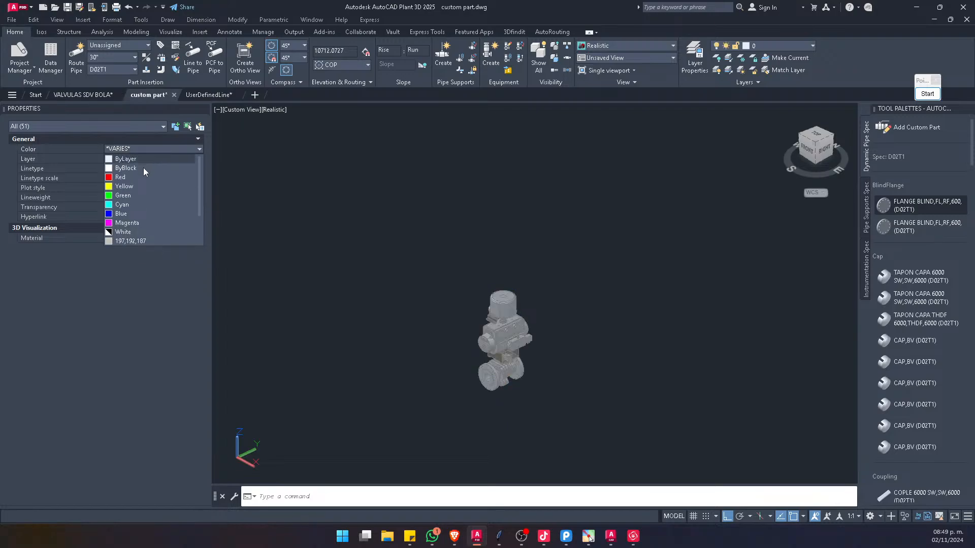
left_click(143, 168)
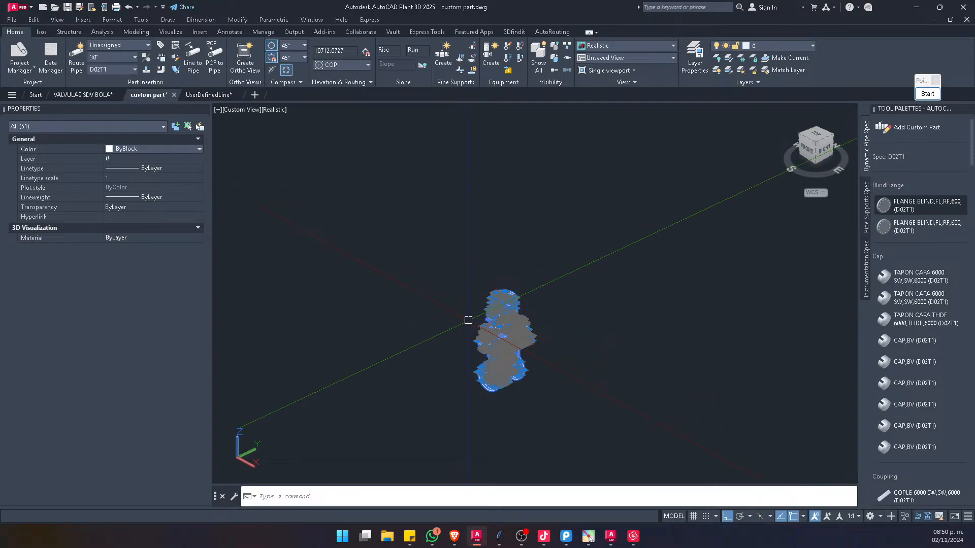
key("Escape")
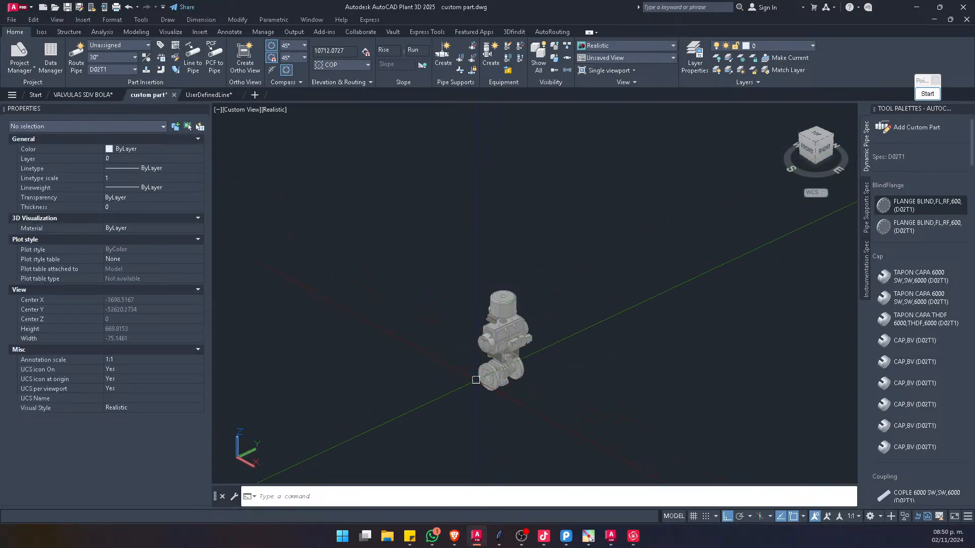
Step: Examine the individual actuator, bracket and switch parts of the valve assembly by selecting them one at a time
scroll(471, 317, "up", 4)
scroll(473, 315, "up", 2)
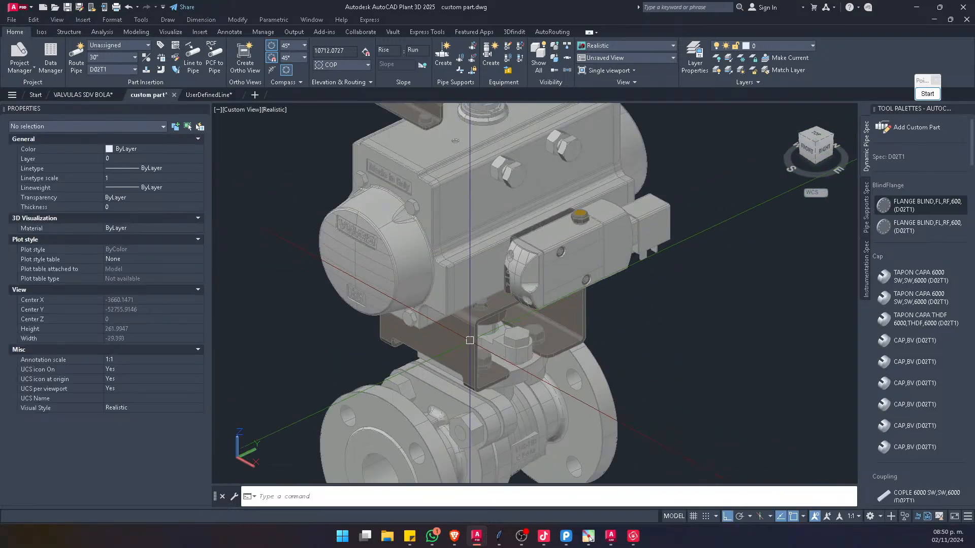
left_click(463, 316)
scroll(463, 316, "down", 4)
key("Escape")
scroll(461, 330, "up", 4)
left_click(457, 326)
key("Escape")
left_click(432, 162)
key("Escape")
scroll(427, 167, "up", 5)
left_click(430, 180)
scroll(430, 180, "down", 4)
key("Escape")
scroll(426, 190, "up", 5)
left_click(425, 193)
scroll(426, 193, "down", 4)
Step: Select the whole valve assembly and set all of its parts to layer 0 and colour ByBlock
left_click(605, 409)
left_click(374, 146)
scroll(374, 145, "down", 2)
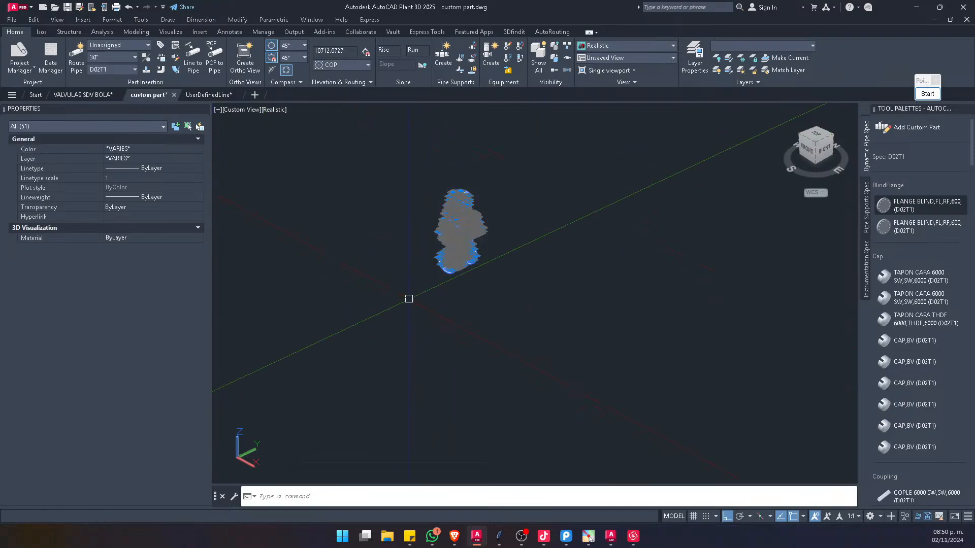
left_click(178, 160)
scroll(183, 183, "up", 3)
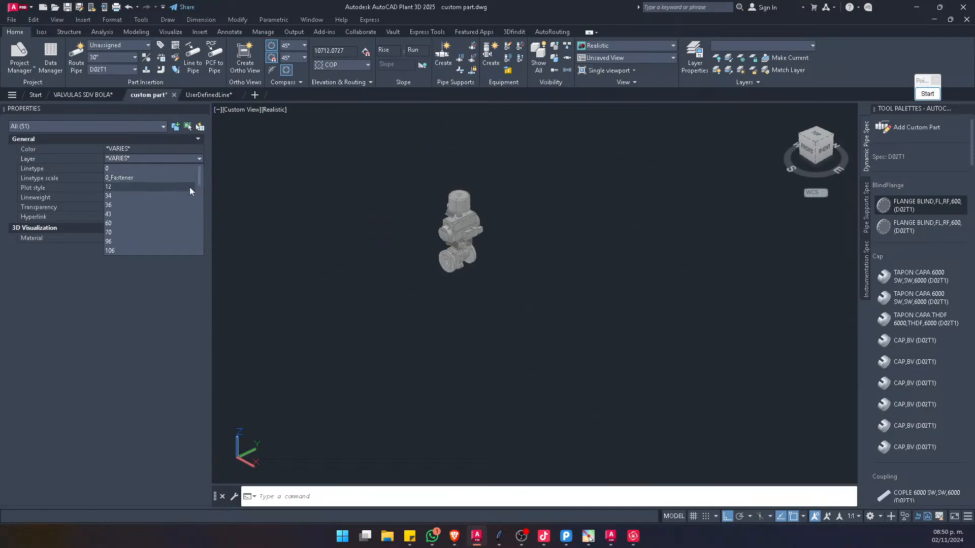
left_click(167, 167)
left_click(166, 149)
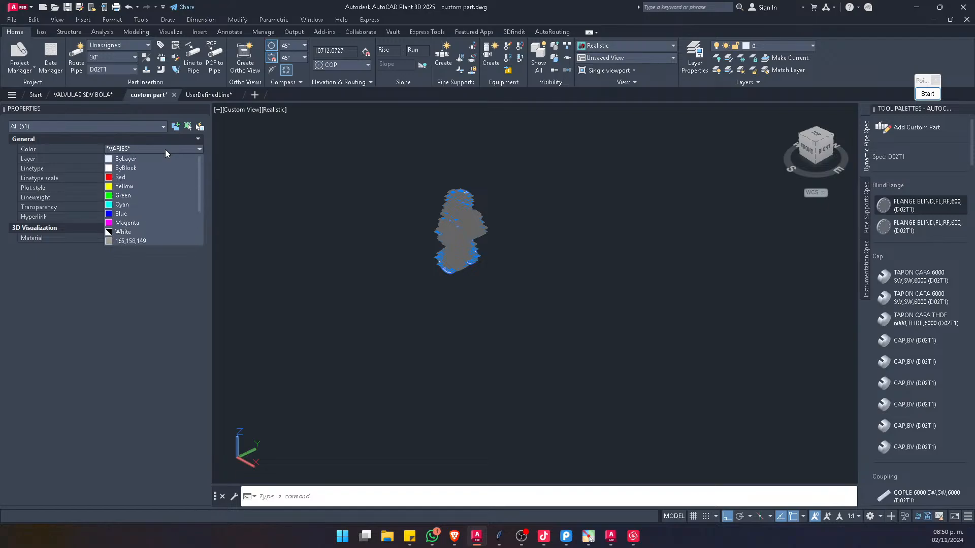
left_click(449, 206)
key("Escape")
Step: Purge all unused named items from the drawing, repeating the purge to clear nested leftovers
scroll(391, 213, "up", 8)
scroll(496, 260, "up", 2)
scroll(496, 260, "down", 6)
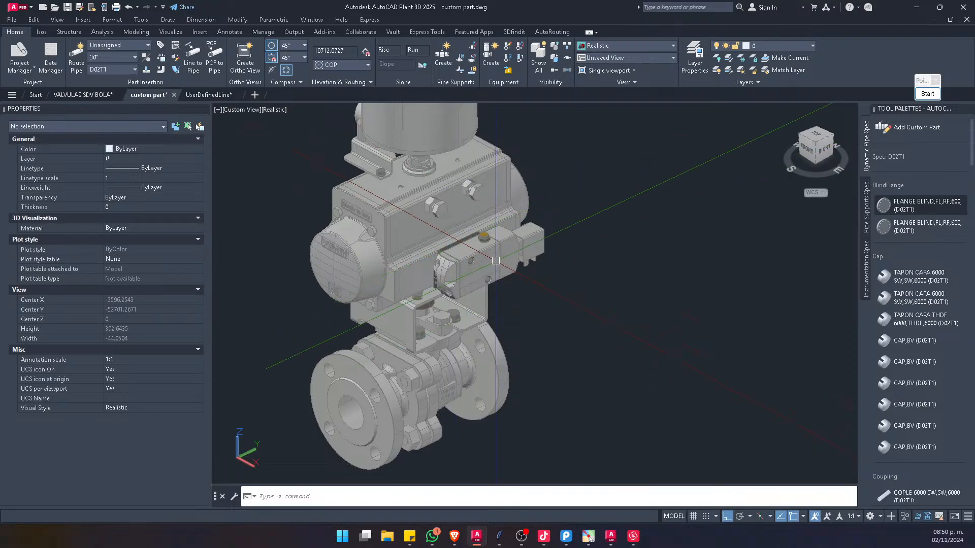
middle_click_drag(496, 261, 562, 255)
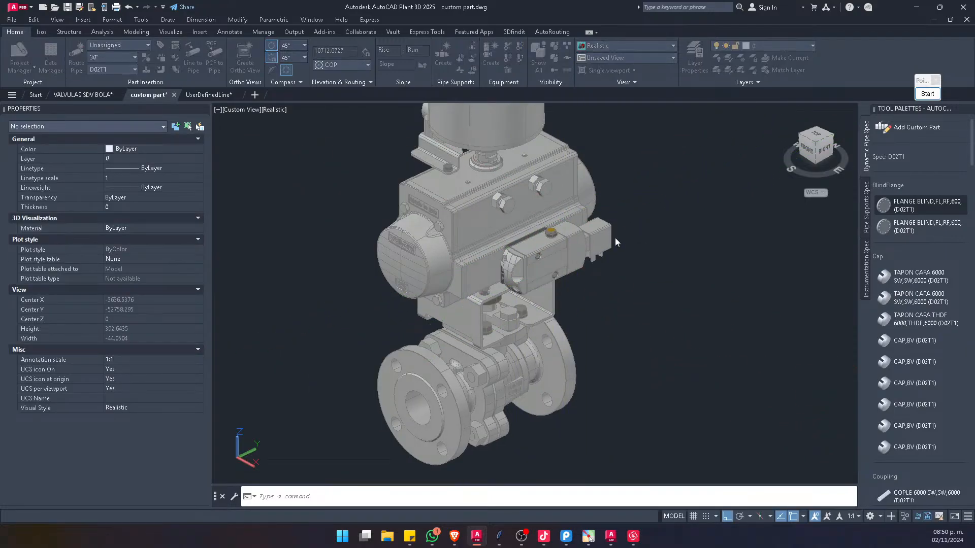
left_click_drag(120, 256, 377, 185)
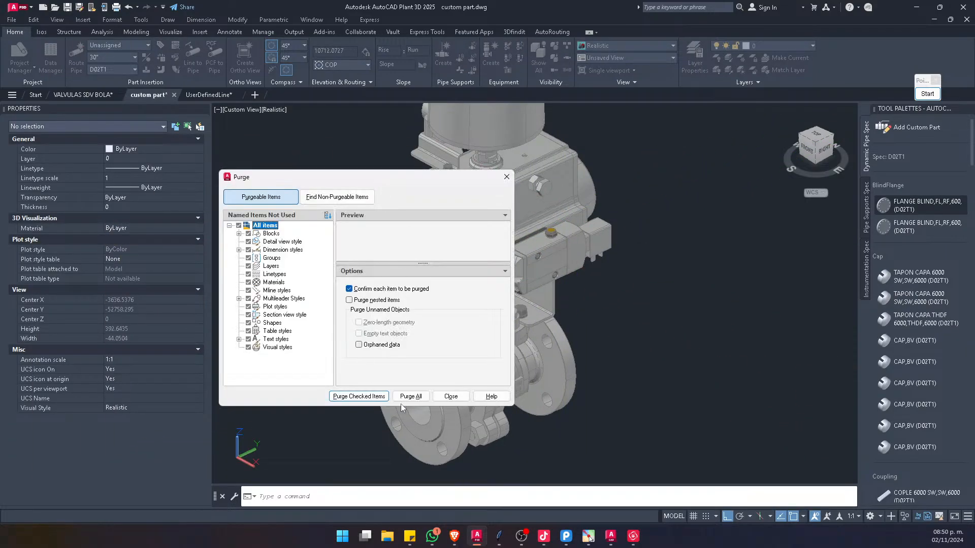
left_click(409, 397)
left_click(463, 275)
left_click(411, 396)
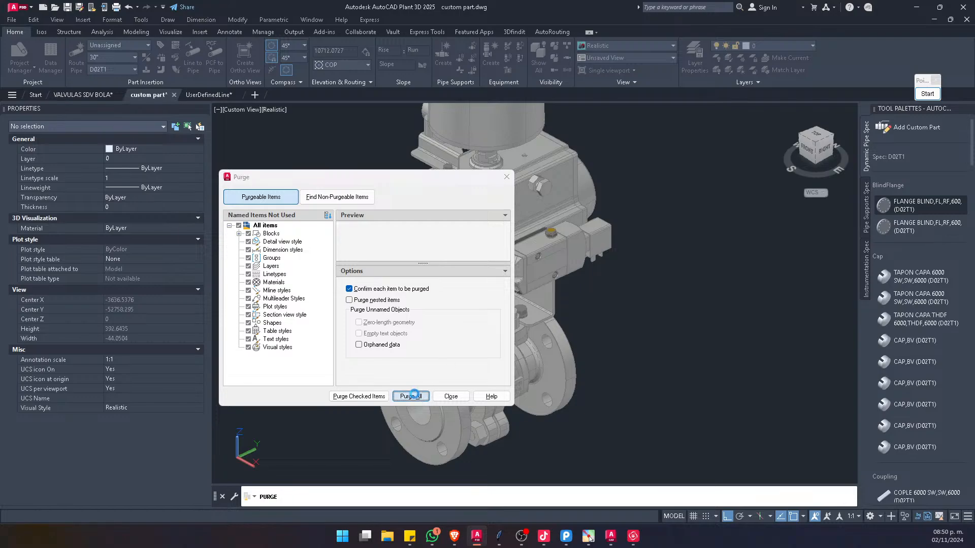
left_click(449, 263)
left_click(410, 396)
left_click(437, 256)
left_click(411, 397)
left_click(444, 255)
left_click(451, 396)
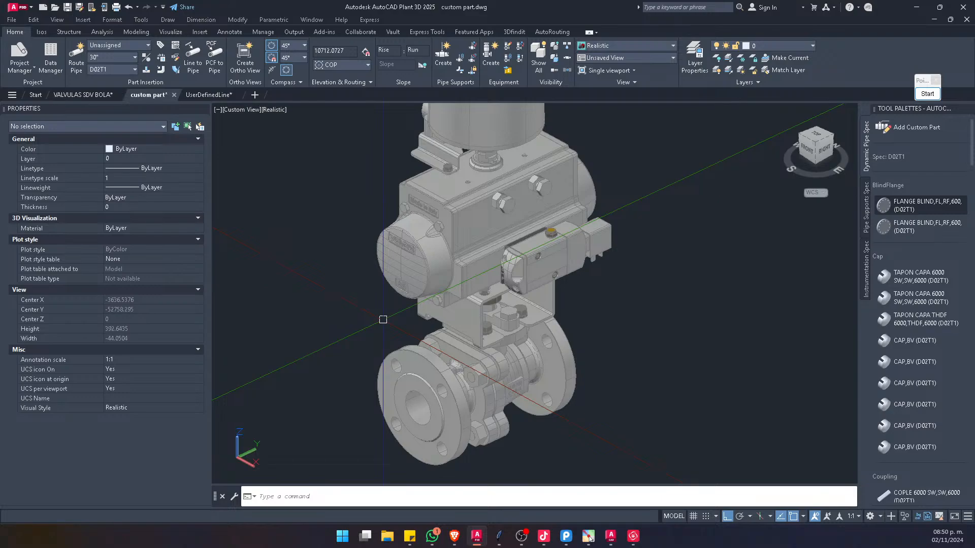
Step: Define a single block from all the objects of the valve assembly, converting them to the block
scroll(383, 320, "down", 2)
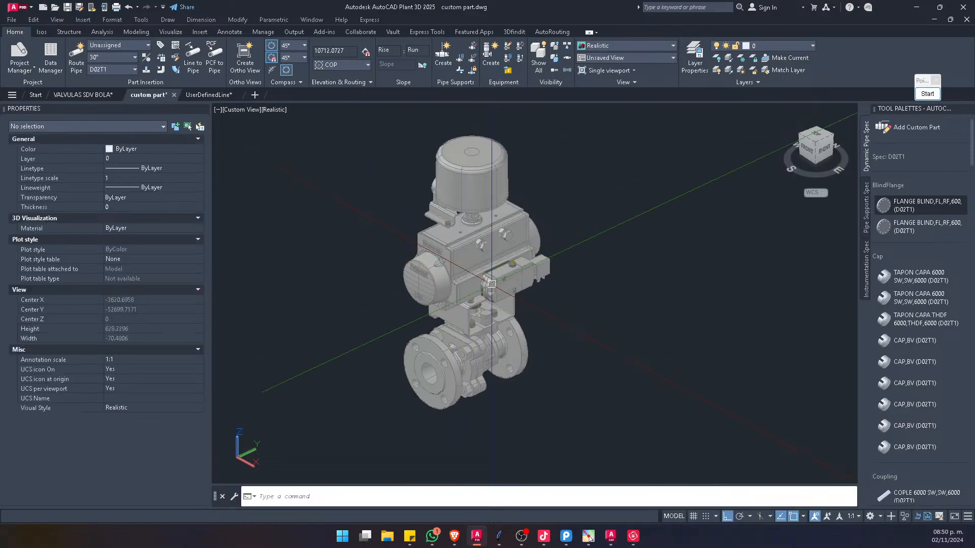
type("bl")
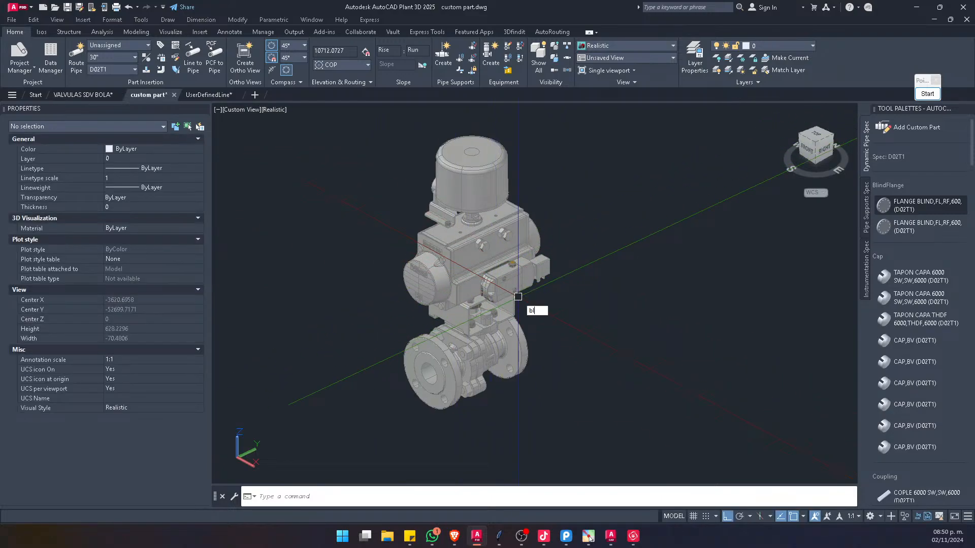
type("o")
key("Return")
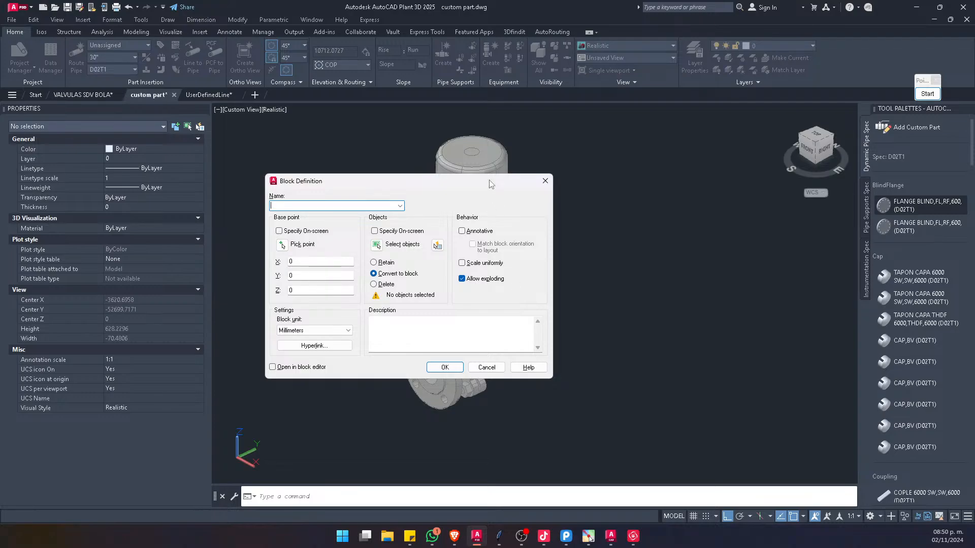
type("va")
key("BackSpace")
key("BackSpace")
left_click(376, 245)
left_click(599, 124)
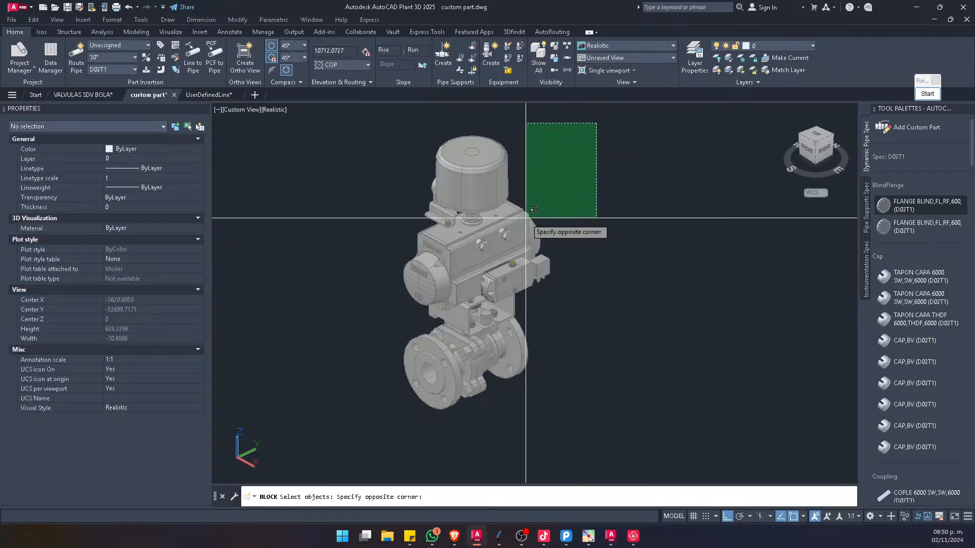
left_click(357, 461)
key("Return")
left_click(442, 366)
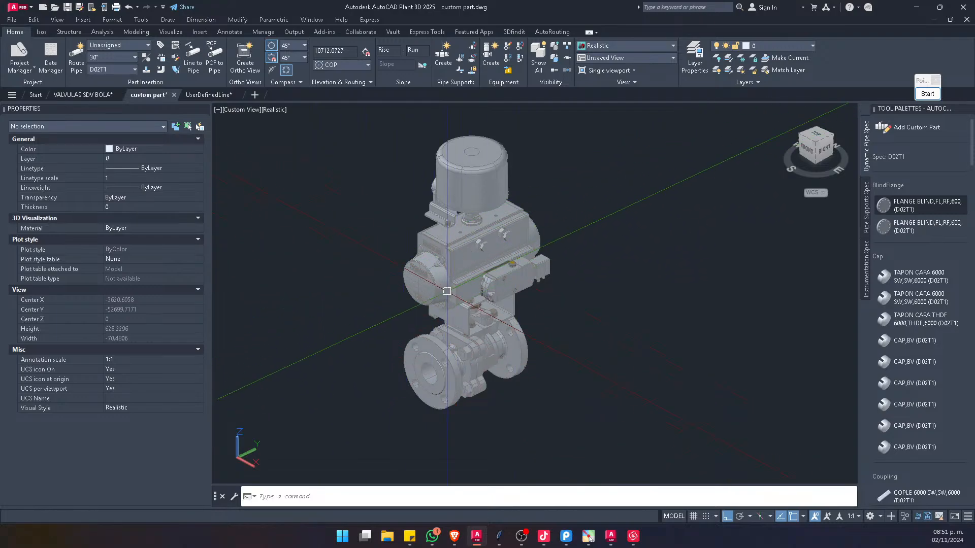
left_click(441, 249)
key("Escape")
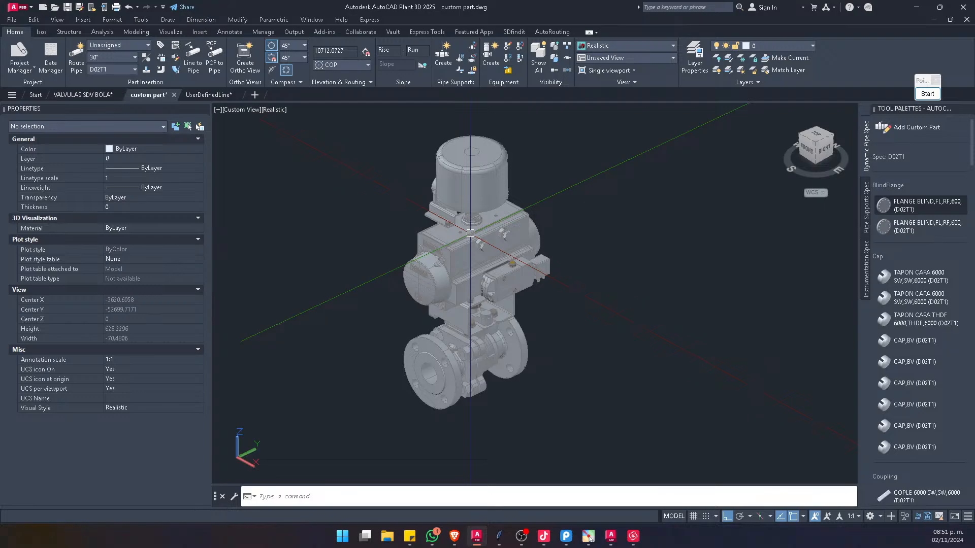
Step: Run PLANTPARTCONVERT on the valve block and add a port at the bore centre of the front flange, accepting an outward direction
type("plantpartconvert")
key("Return")
left_click(479, 275)
left_click(498, 299)
scroll(408, 376, "up", 4)
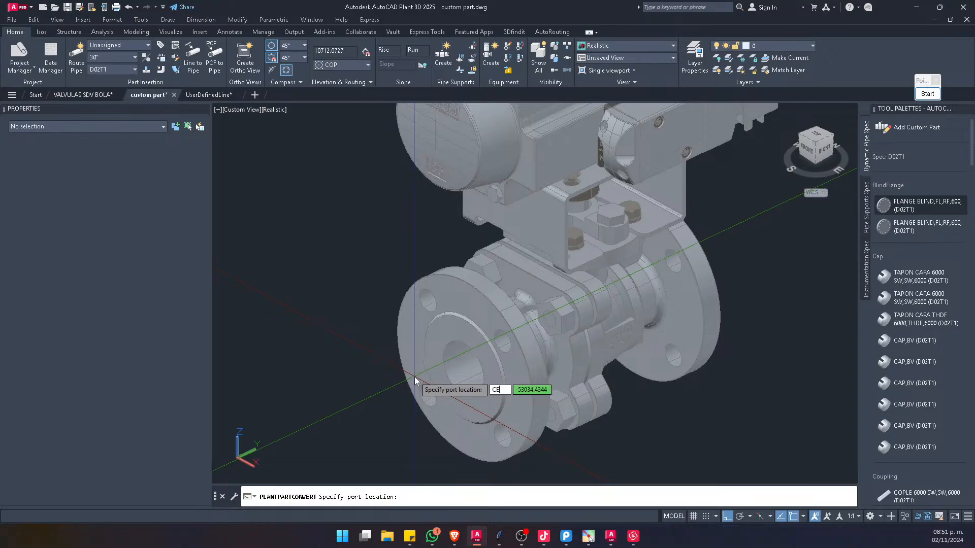
scroll(456, 378, "up", 5)
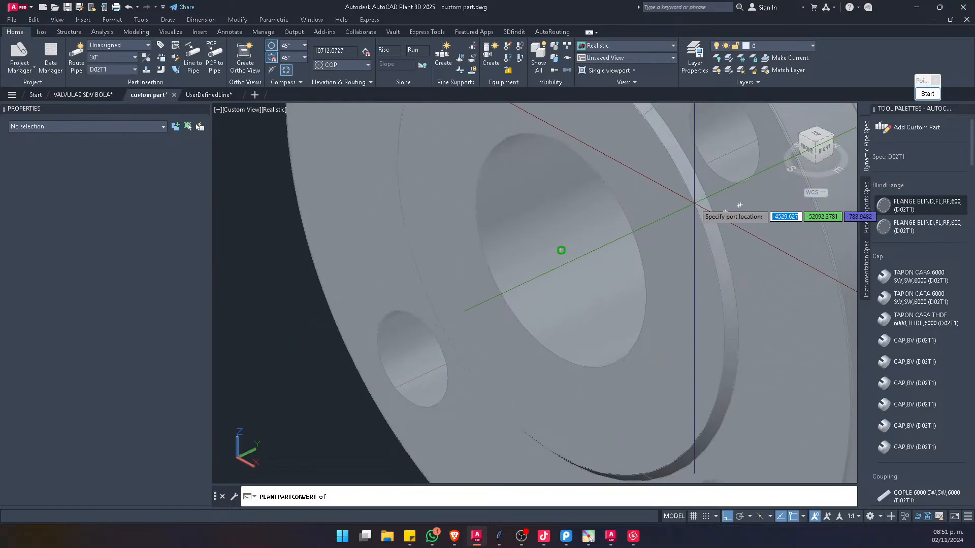
scroll(528, 294, "down", 3)
left_click(610, 233)
left_click(450, 388)
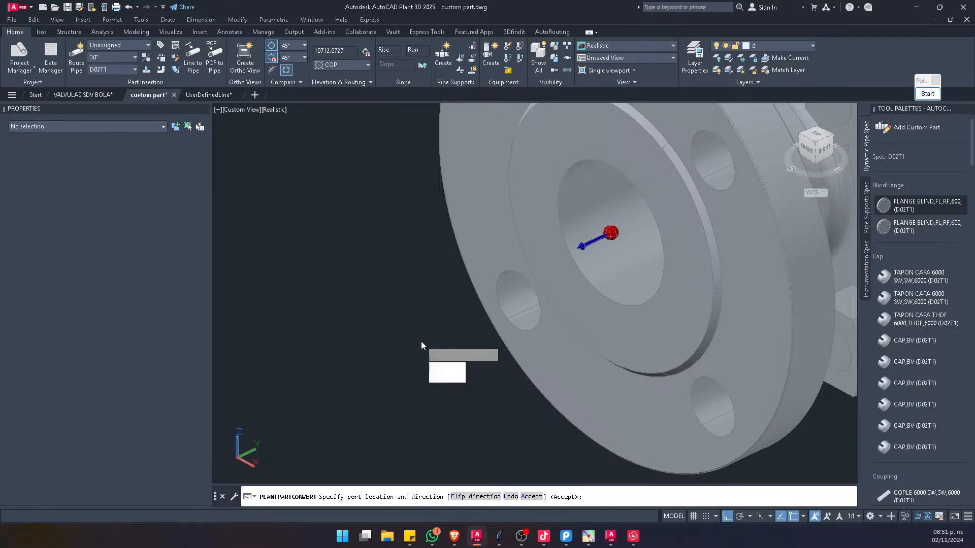
left_click(446, 367)
Step: Add a second outward-facing port at the bore centre of the opposite flange and finish the part conversion
scroll(555, 307, "down", 4)
middle_click_drag(555, 315, 528, 300, "shift")
scroll(612, 292, "up", 4)
middle_click_drag(612, 292, 542, 279, "shift")
middle_click_drag(489, 206, 505, 276)
type("ECN")
key("BackSpace")
type("cen")
key("Return")
scroll(432, 227, "up", 2)
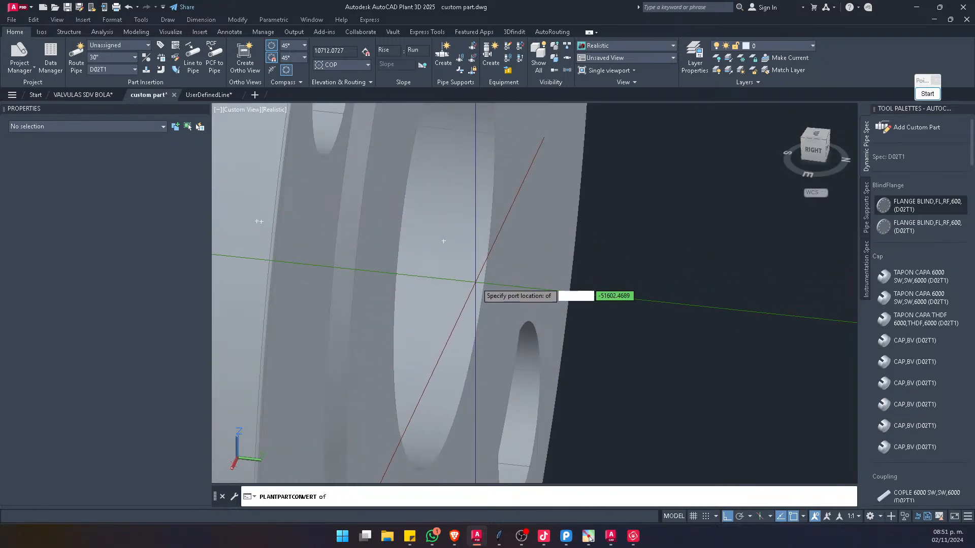
left_click(444, 241)
left_click(622, 261)
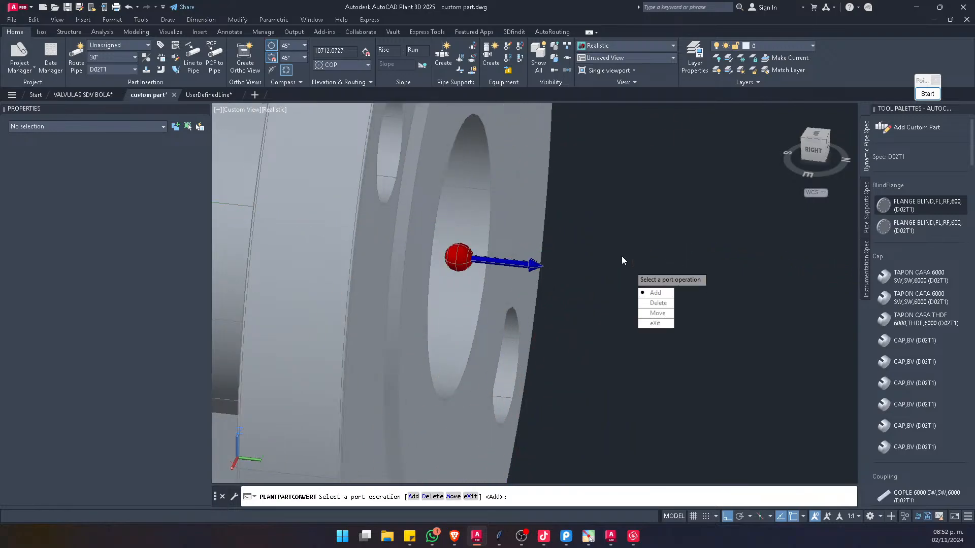
left_click(654, 324)
Step: Open the Custom Parts Builder and replace its current AutoCAD block graphic with the valve block from the model
mouse_move(483, 213)
middle_mouse_down("shift")
mouse_move(482, 233)
mouse_move(495, 203)
middle_mouse_up("shift")
scroll(500, 193, "down", 5)
scroll(504, 185, "up", 2)
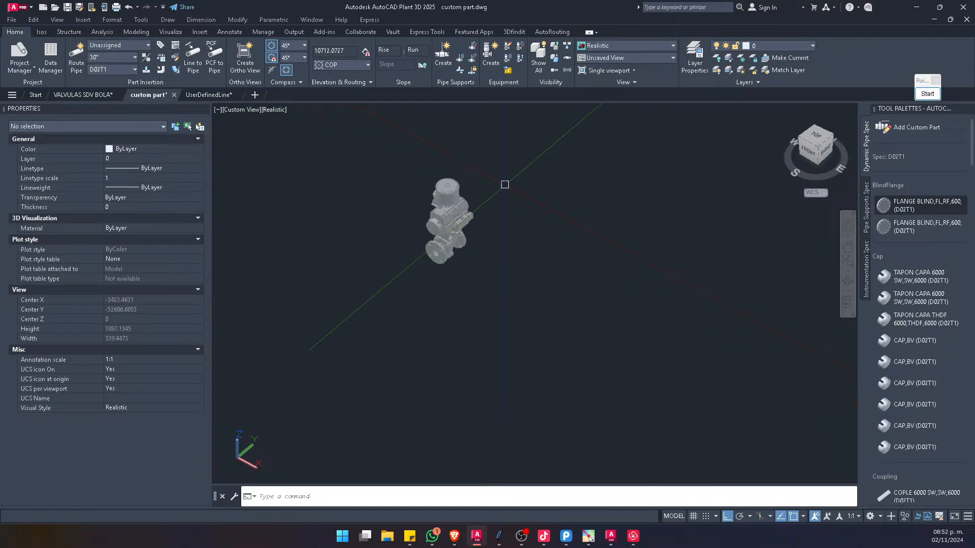
scroll(482, 191, "up", 1)
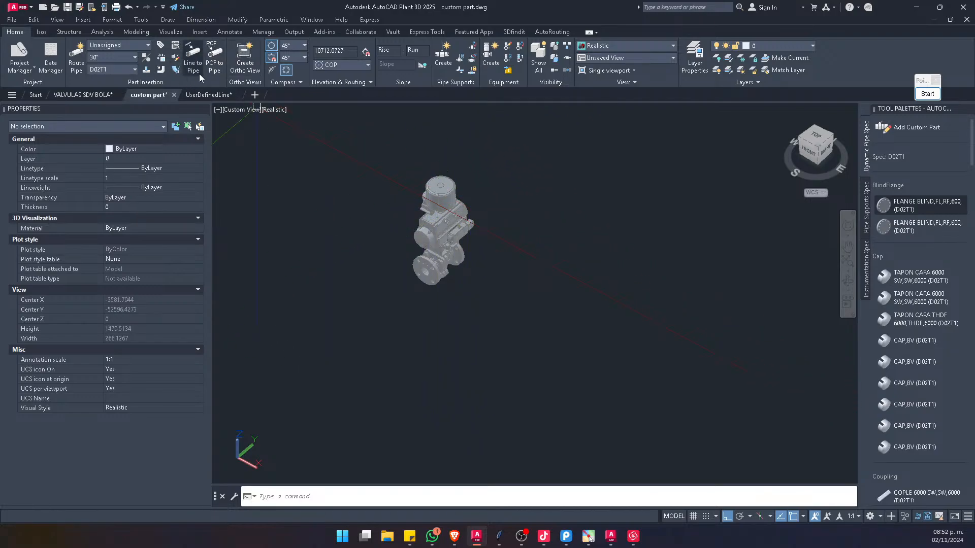
left_click(175, 60)
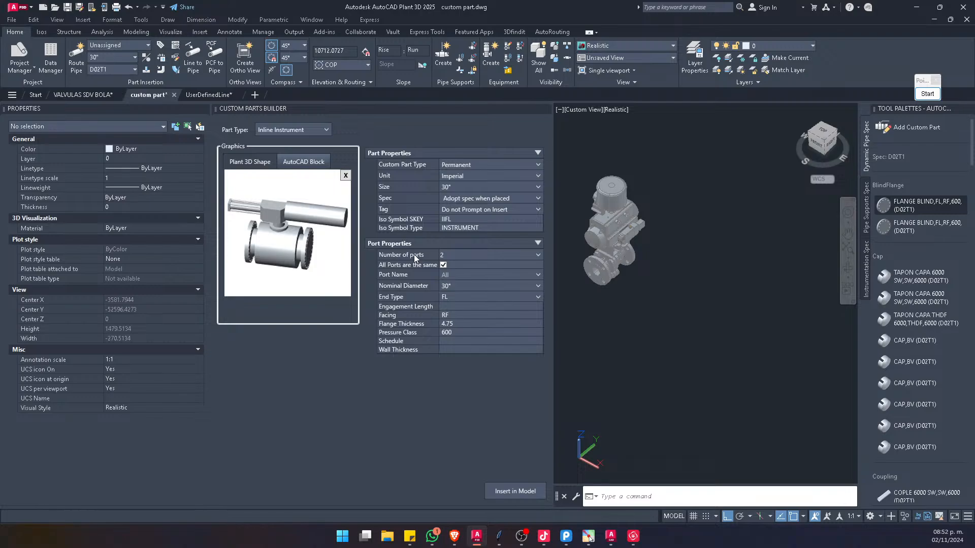
left_click(345, 175)
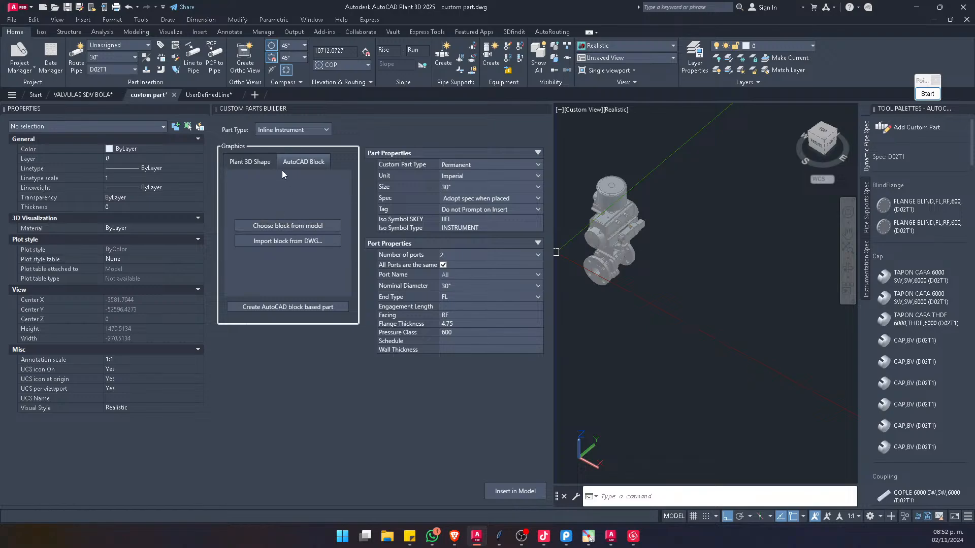
left_click(300, 226)
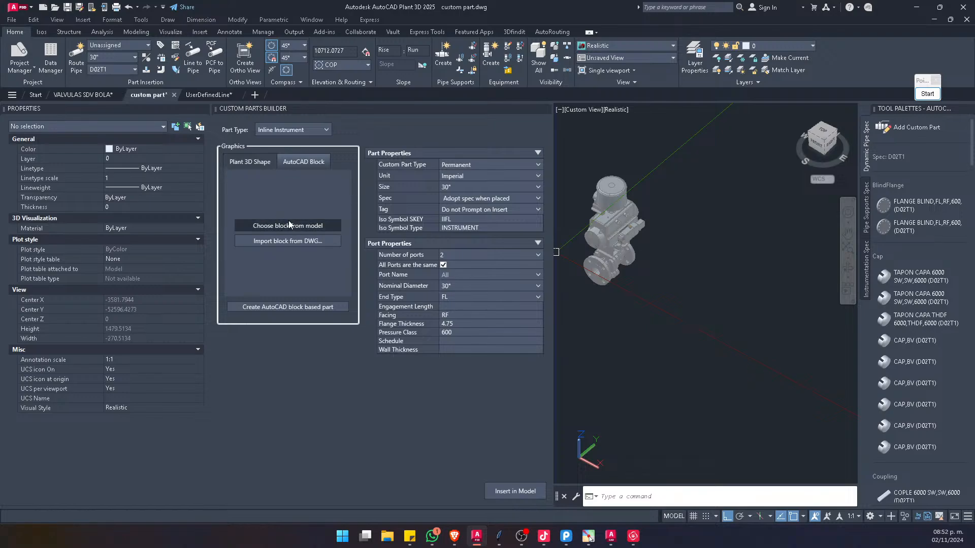
left_click(614, 231)
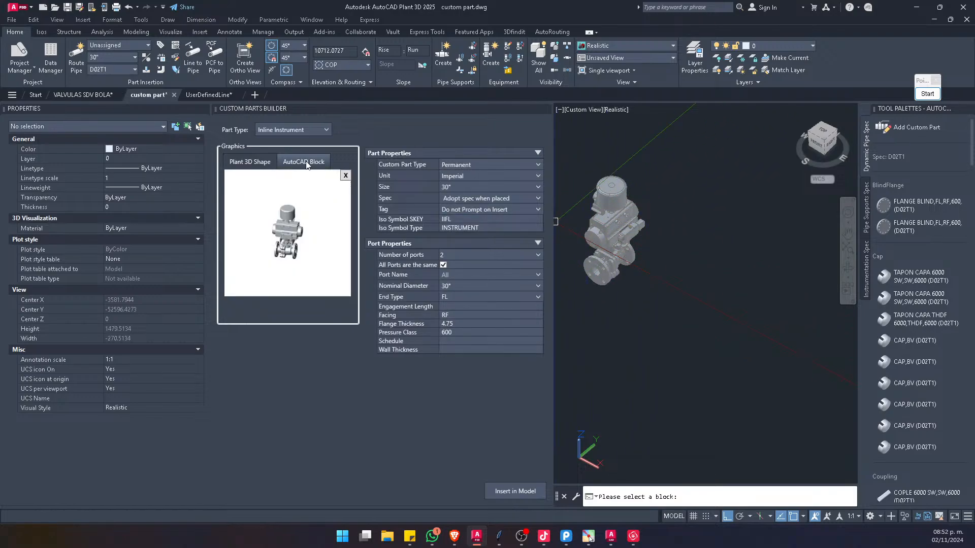
Step: Set the custom part type to Valve, its size to 1 1/2" and its Iso Symbol SKEY to VBFL
left_click(315, 130)
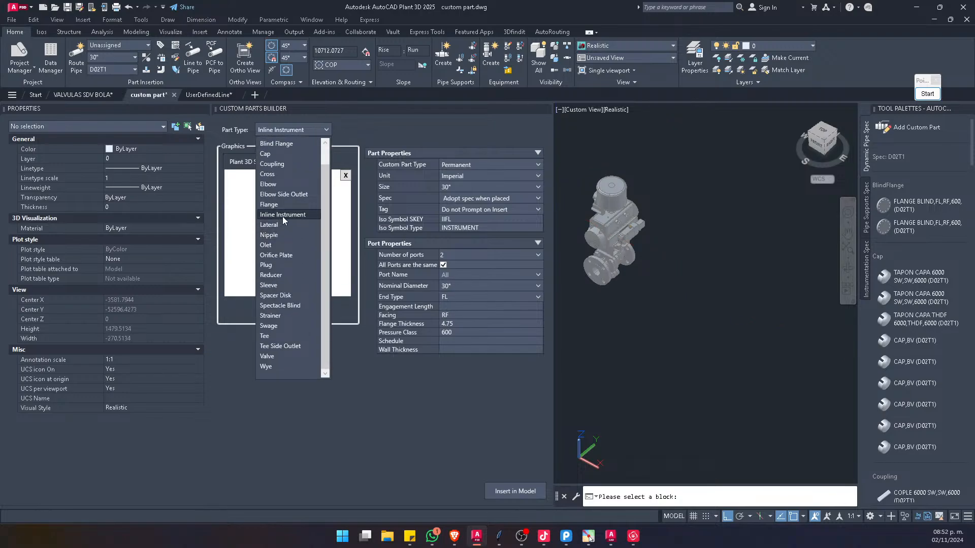
left_click(273, 357)
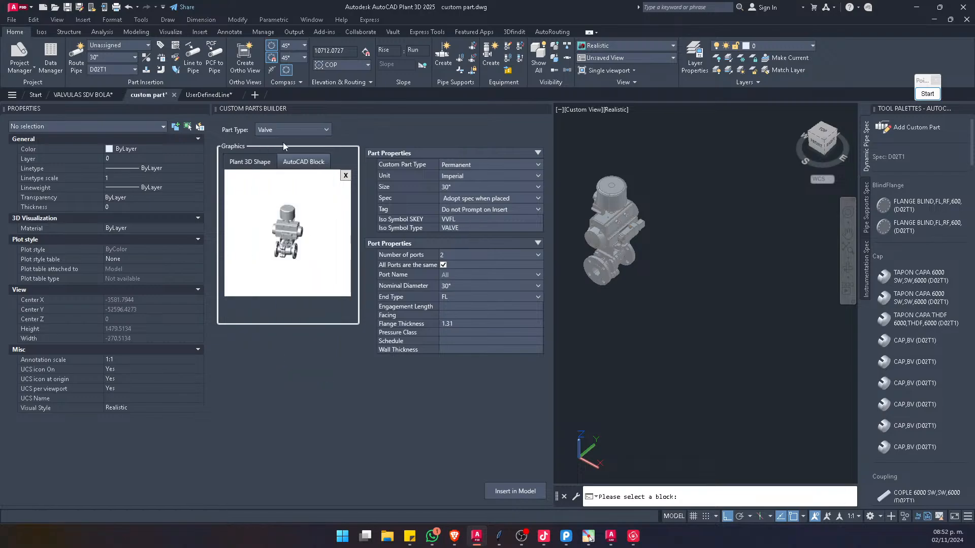
left_click(464, 183)
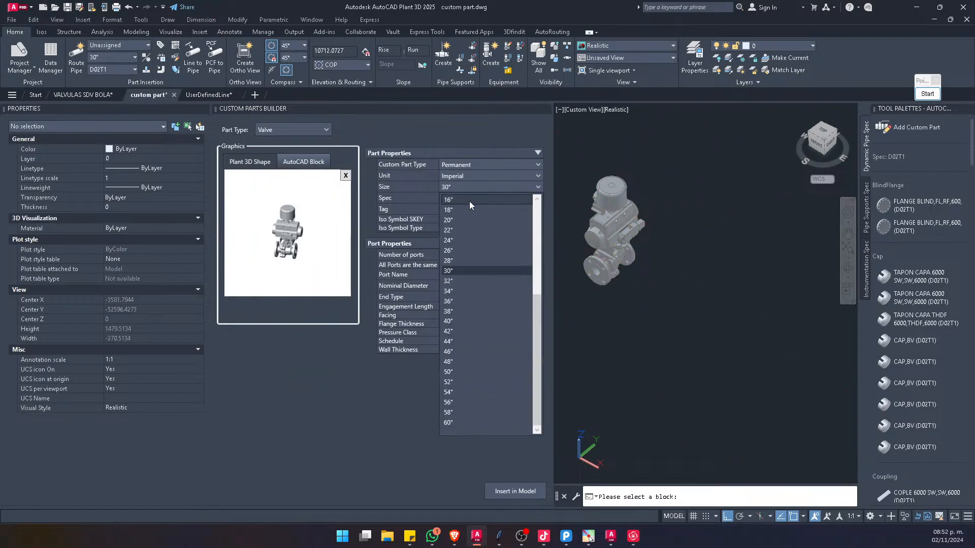
left_click(462, 239)
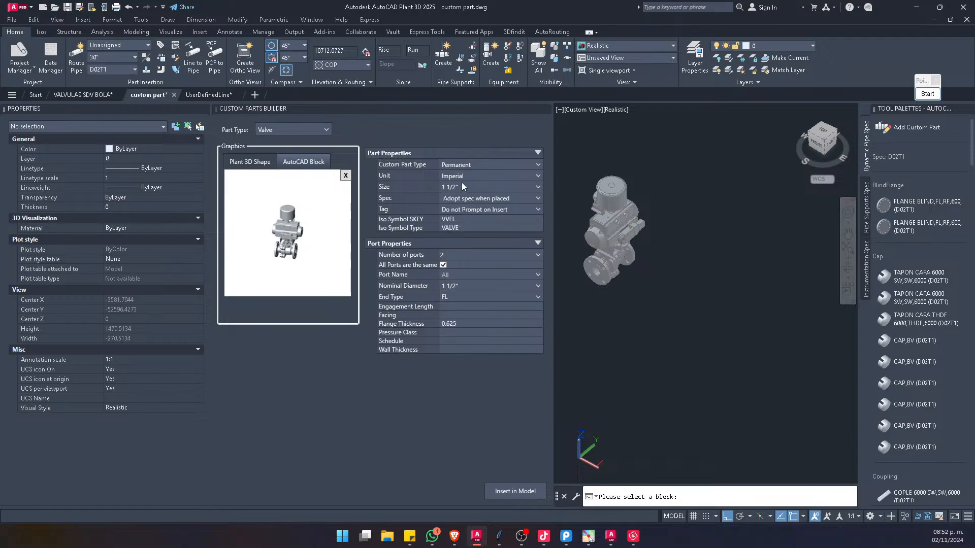
left_click(452, 219)
double_click(447, 219)
type("VBFL")
key("Return")
Step: Set the port facing to RF and the pressure class to 150 for the custom valve
left_click(442, 323)
key("BackSpace")
type("RF")
key("Return")
left_click(449, 333)
type("150")
key("Return")
Step: Switch to Pipedata-Pro and look up the dimensions of an ASME B16.5 1+1/2" 150# RF weldneck flange
left_click(569, 537)
left_click(20, 20)
mouse_move(61, 36)
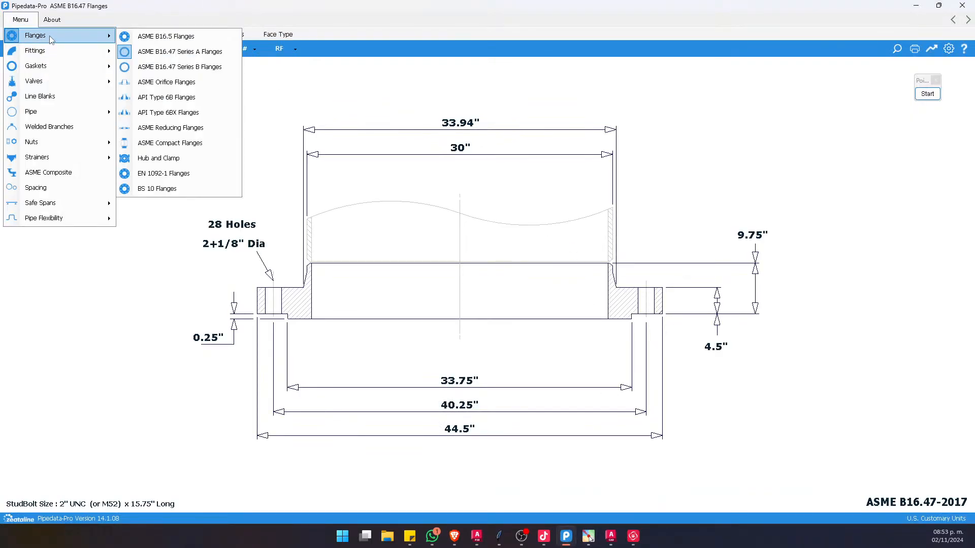
left_click(166, 37)
left_click(213, 48)
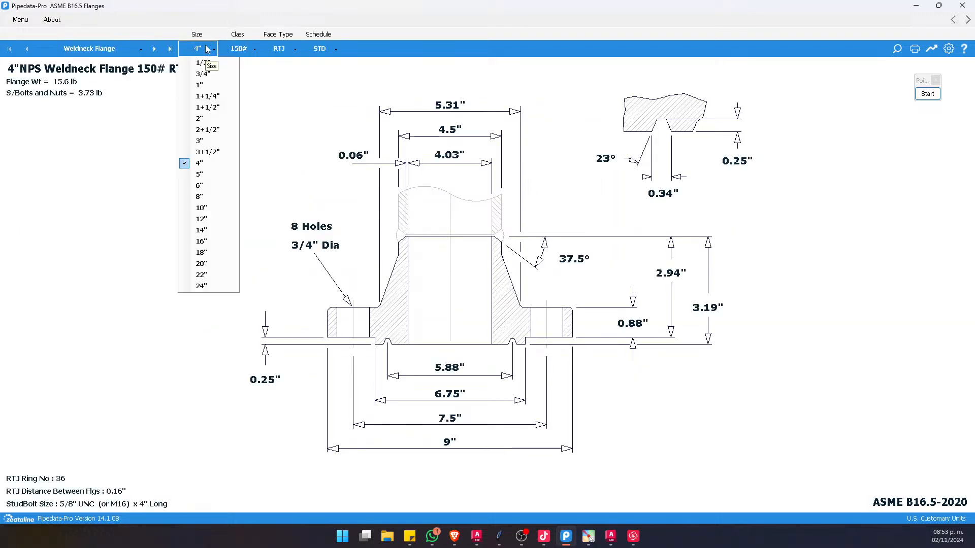
left_click(215, 107)
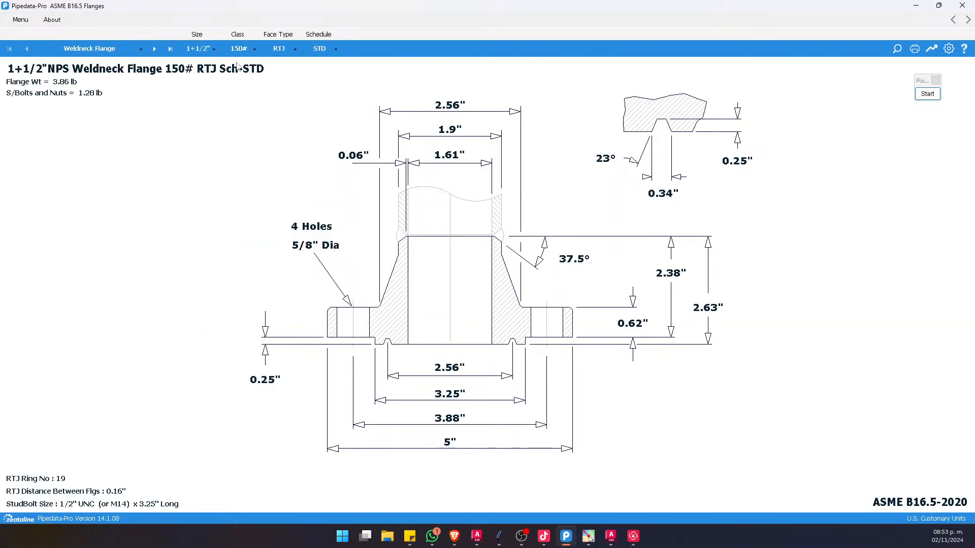
left_click(274, 49)
left_click(277, 62)
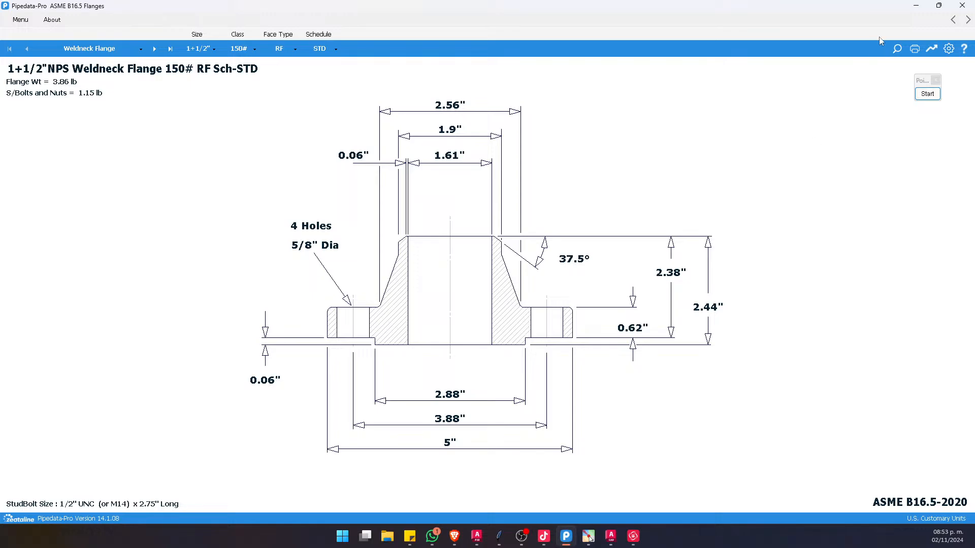
Step: Switch back to Plant 3D and set the custom valve's flange thickness to 0.68
left_click(915, 6)
left_click(451, 323)
type("0.6")
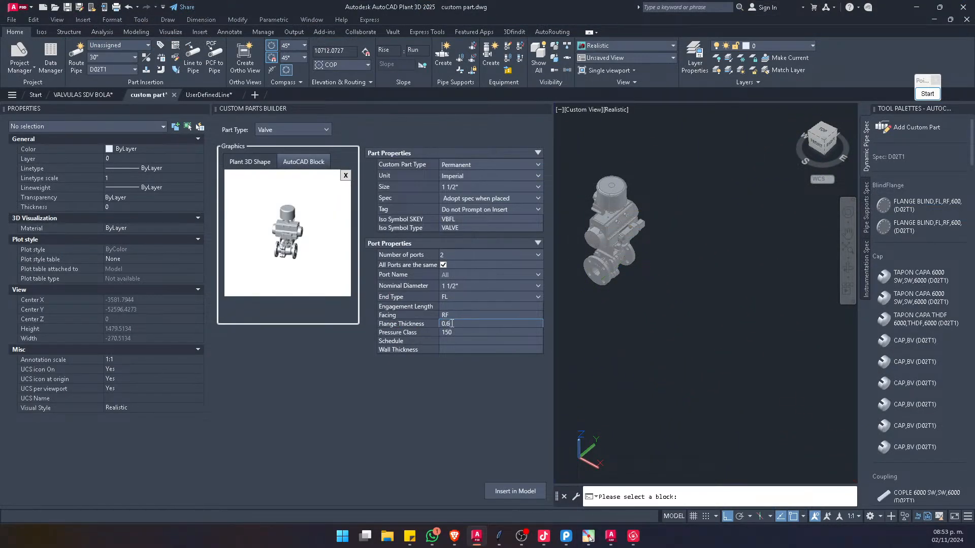
key("Return")
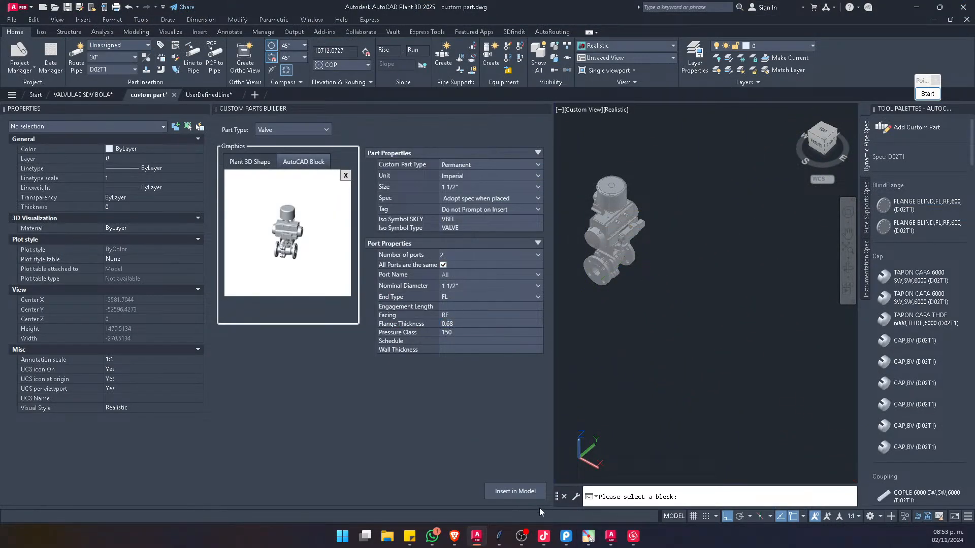
Step: Insert the custom valve into the model in front of the original valve block
left_click(518, 490)
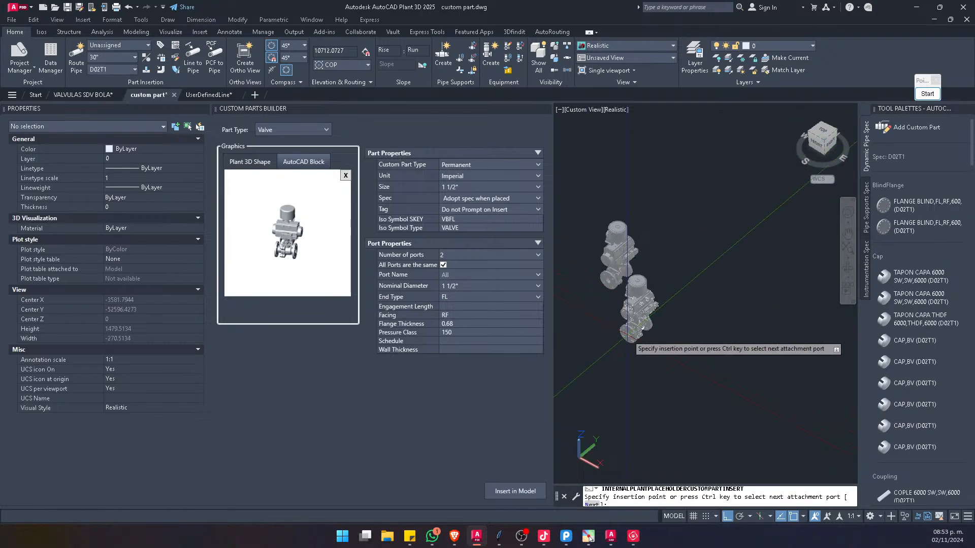
left_click(629, 334)
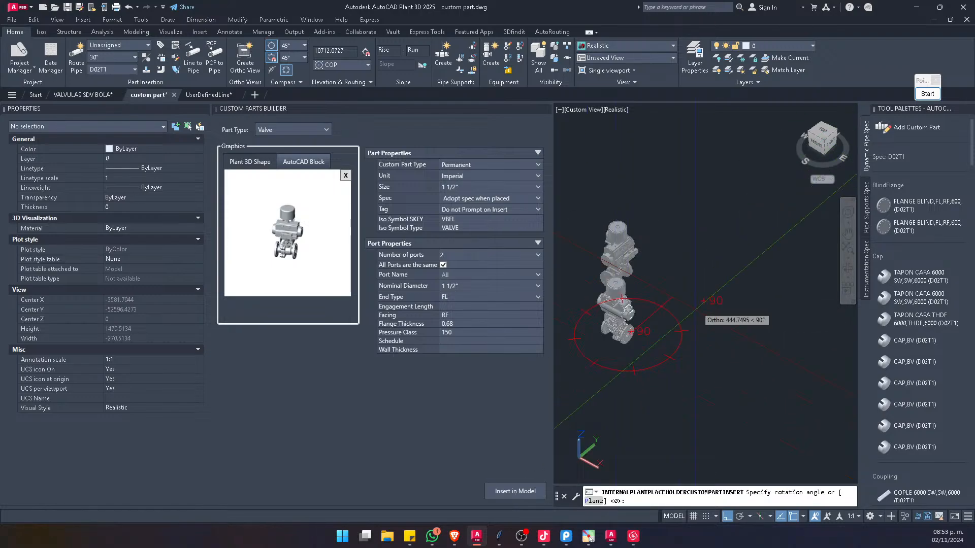
left_click(731, 350)
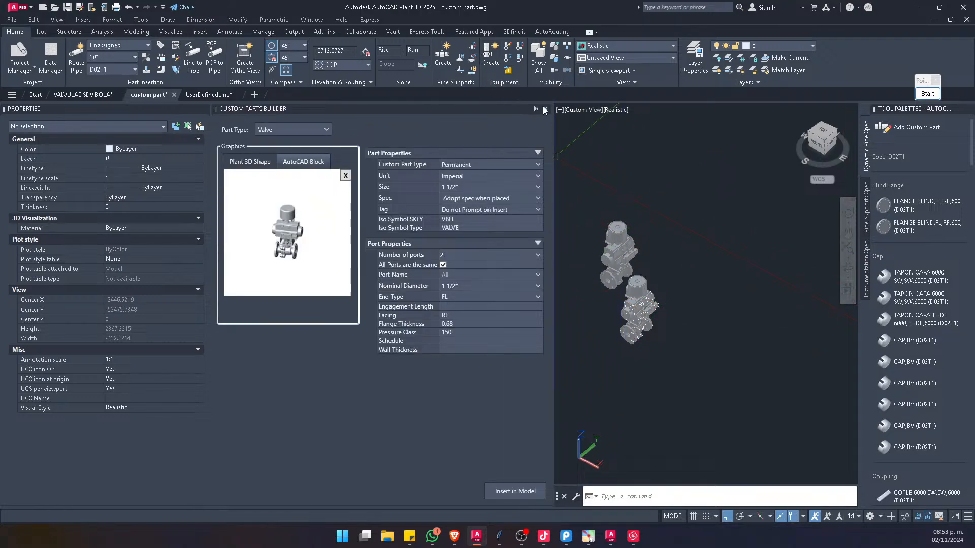
Step: Close the Custom Parts Builder and delete the original valve block
left_click(545, 108)
left_click(448, 252)
key("Delete")
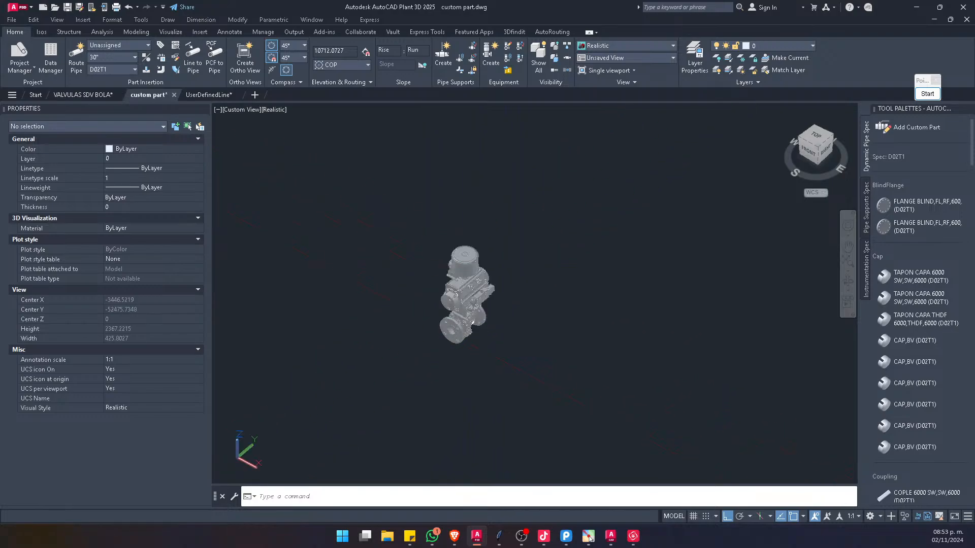
Step: Set the pipe spec to A06T1 and route a short straight pipe from the custom valve's front flange
scroll(466, 335, "up", 8)
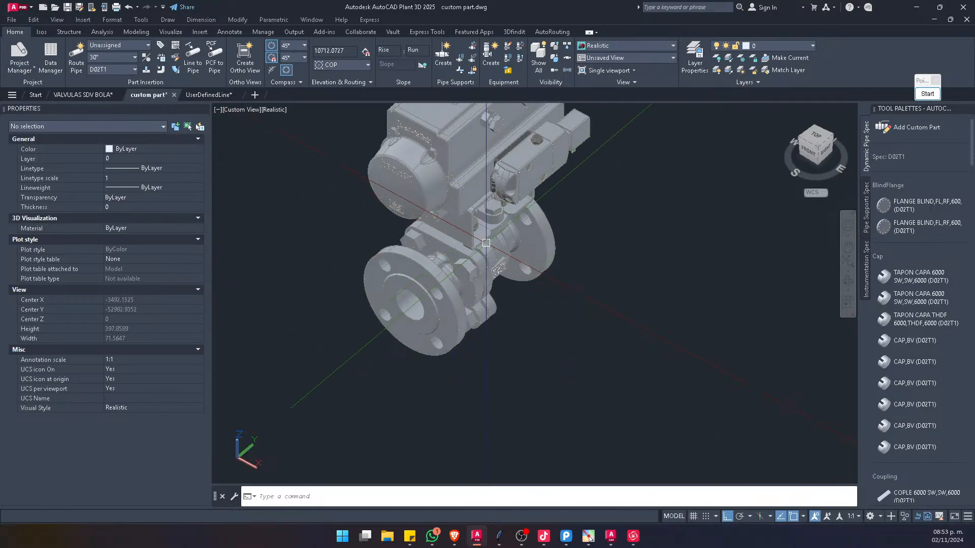
left_click(125, 70)
left_click(120, 79)
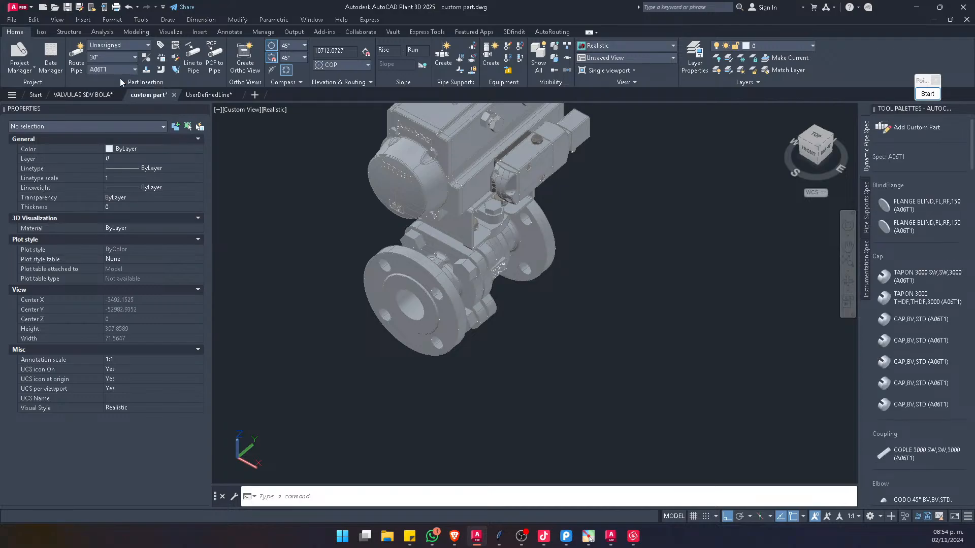
left_click(396, 292)
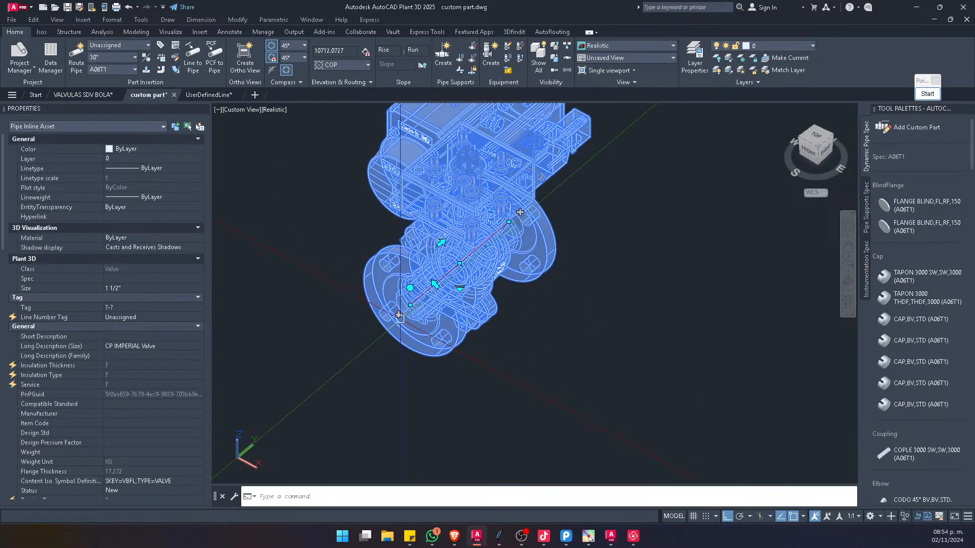
left_click(399, 315)
left_click(310, 375)
key("Escape")
Step: Route pipe from the valve's rear flange, turning 90° into a second straight segment
scroll(484, 276, "up", 3)
left_click(491, 273)
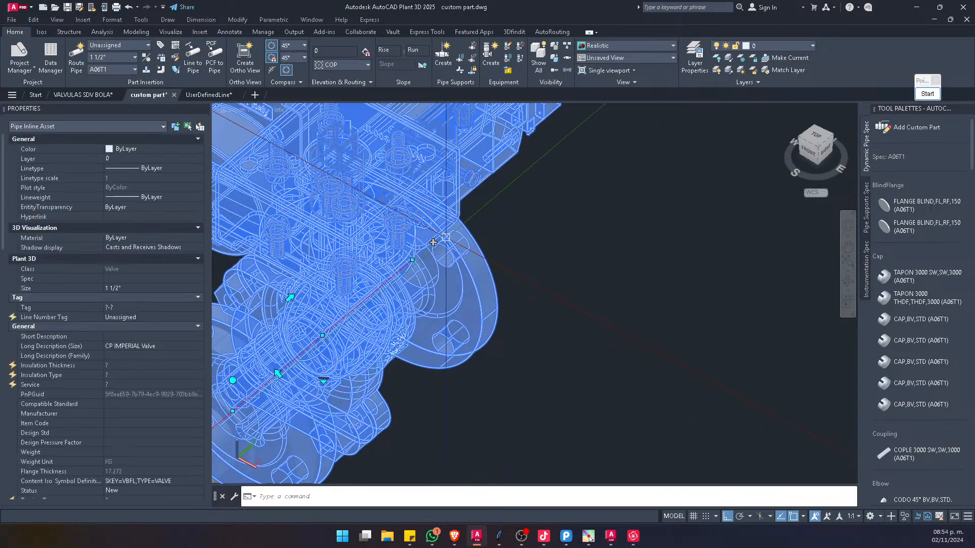
left_click(433, 243)
scroll(508, 238, "down", 3)
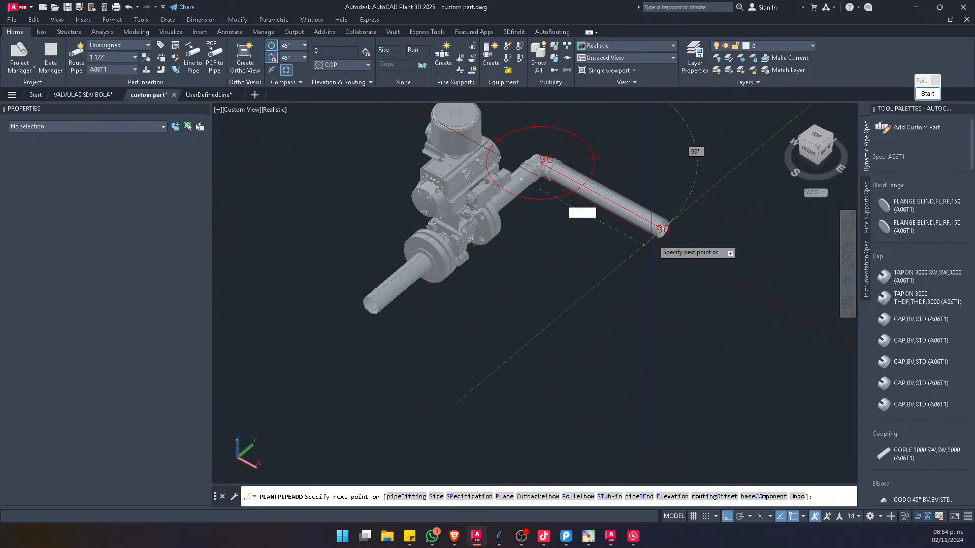
left_click(675, 289)
key("Escape")
Step: Copy the connected custom valve to a free spot beside the new pipe run
scroll(420, 250, "up", 4)
left_click(420, 250)
scroll(420, 249, "down", 4)
type("co")
key("Return")
left_click(443, 231)
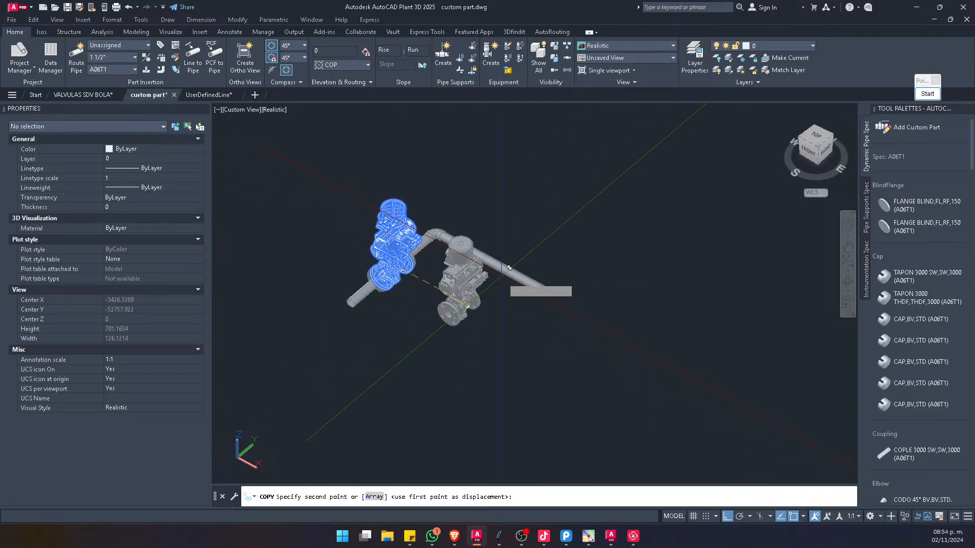
left_click(509, 268)
key("Escape")
Step: Move the copied valve by its center inline onto the straight pipe segment after the 90° elbow
scroll(509, 268, "up", 3)
left_click(477, 315)
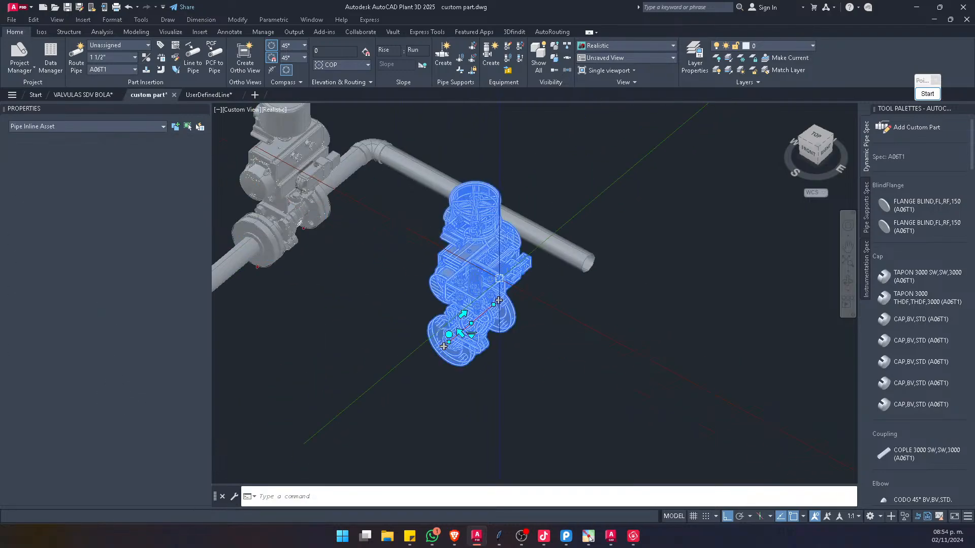
left_click(477, 316)
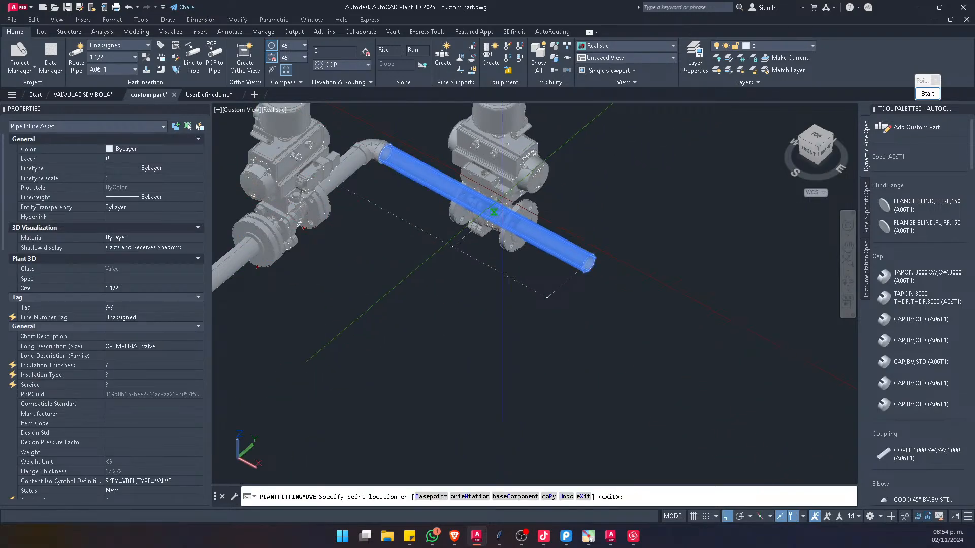
left_click(494, 212)
scroll(496, 225, "up", 5)
middle_click_drag(496, 225, 549, 246, "shift")
scroll(549, 246, "down", 6)
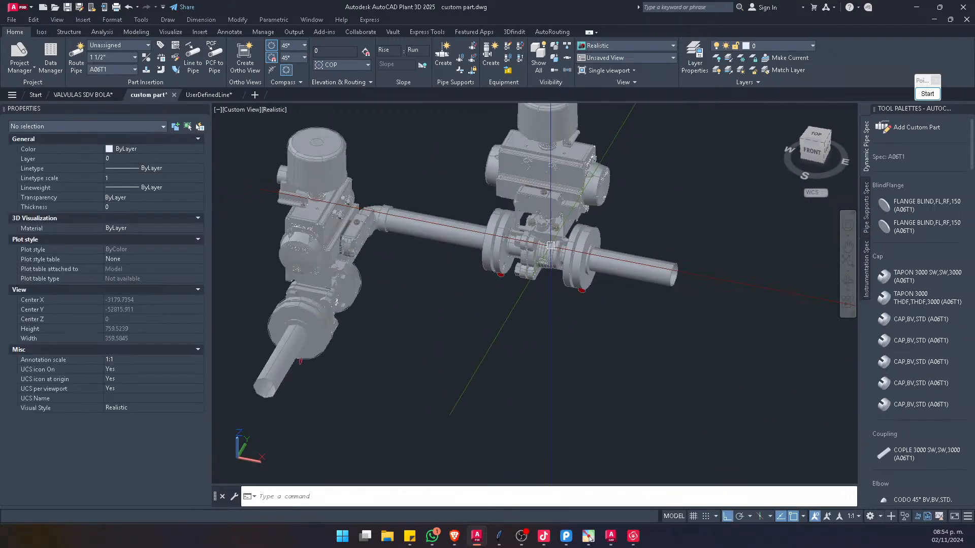
Step: Extend the pipe from its open end with a 45° rising segment followed by a long straight segment
scroll(550, 245, "down", 3)
middle_click_drag(675, 282, 553, 264)
left_click(548, 288)
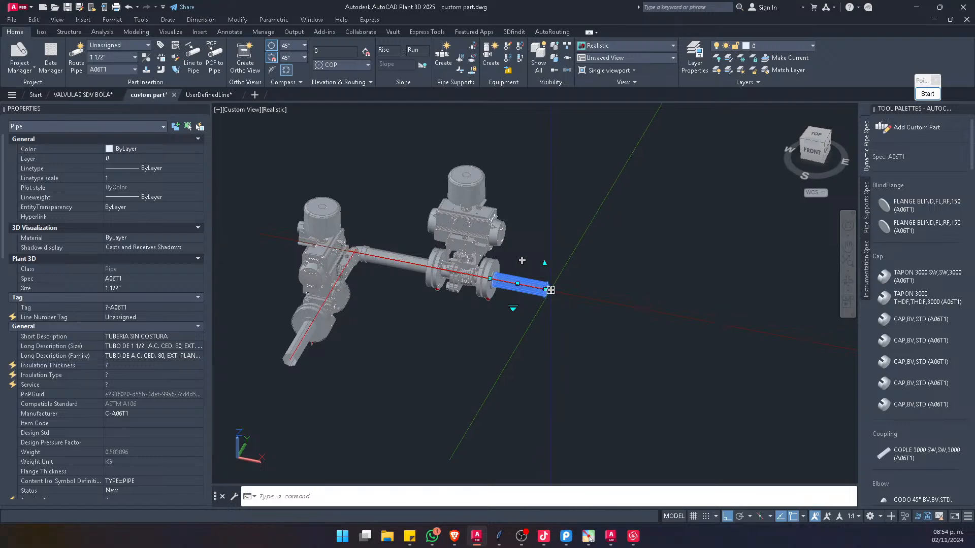
left_click(553, 290)
right_click(585, 283)
left_click(629, 281)
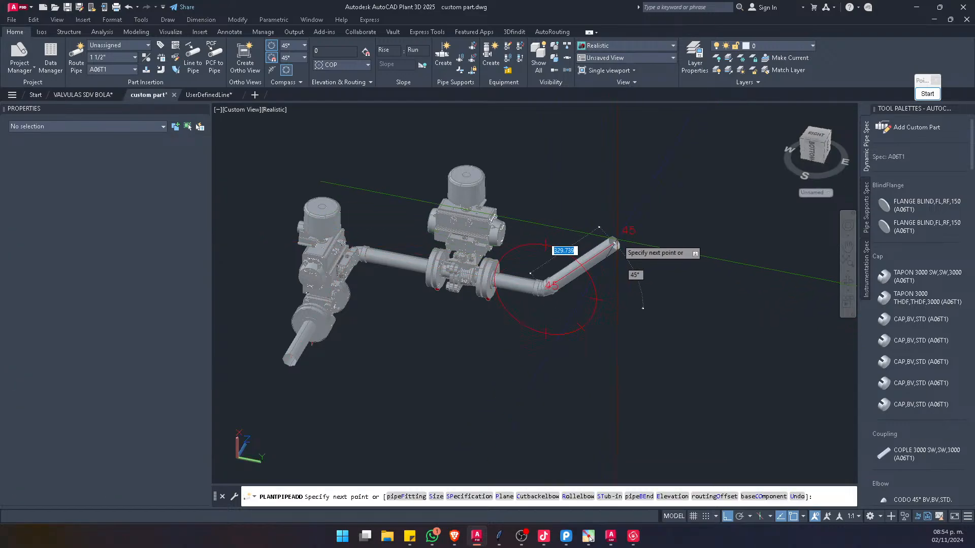
left_click(688, 198)
scroll(688, 198, "down", 4)
middle_click_drag(688, 198, 600, 206, "shift")
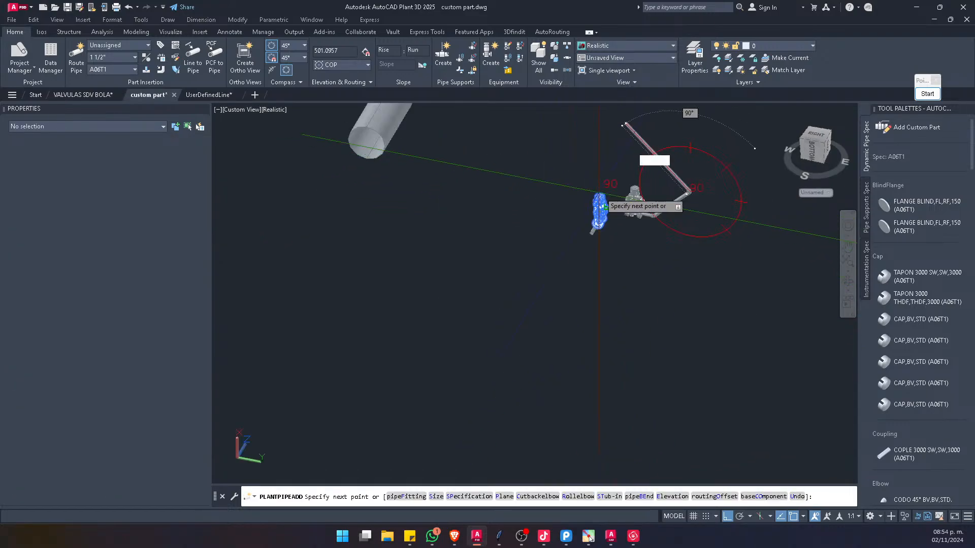
scroll(599, 192, "down", 2)
left_click(743, 211)
key("Escape")
Step: Copy the second inline valve to a free spot near the sloped pipe segment
scroll(686, 206, "up", 8)
scroll(516, 211, "down", 5)
scroll(459, 200, "up", 3)
left_click(317, 194)
type("co")
key("Return")
left_click(298, 235)
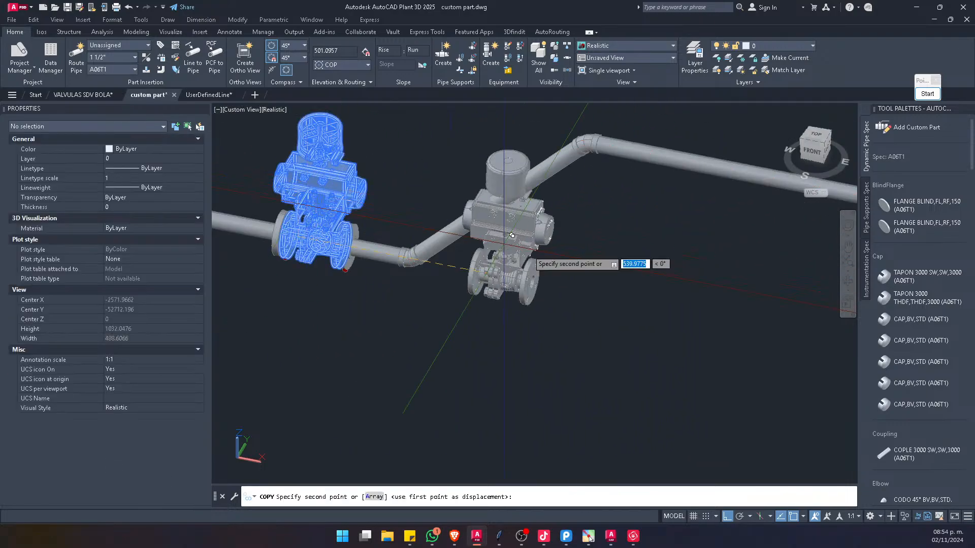
left_click(591, 238)
Step: Move the newest valve copy by its center inline onto the 45° sloped pipe segment
left_click(601, 297)
scroll(601, 297, "up", 3)
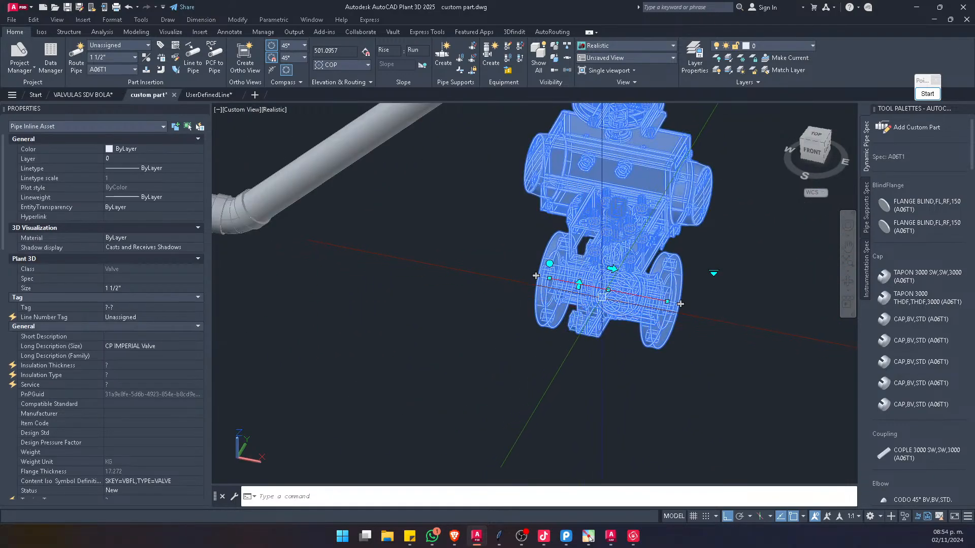
left_click(608, 289)
scroll(608, 290, "down", 4)
scroll(476, 178, "up", 4)
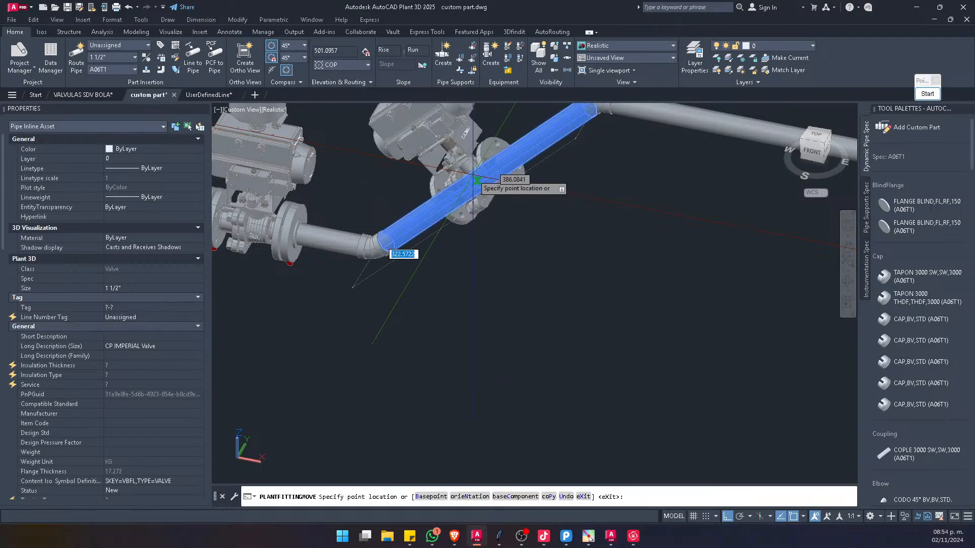
scroll(476, 179, "up", 3)
scroll(480, 181, "down", 1)
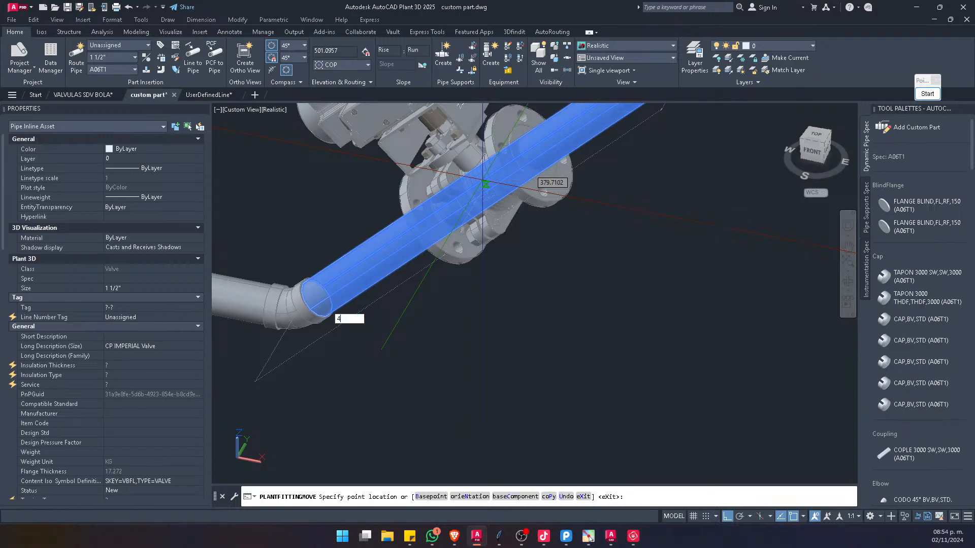
left_click(484, 182)
key("Escape")
Step: Create a Check_A2 Quick Iso of the first valve and its adjoining pipes, and open the resulting UserDefinedLine (2).dwg
scroll(482, 180, "down", 8)
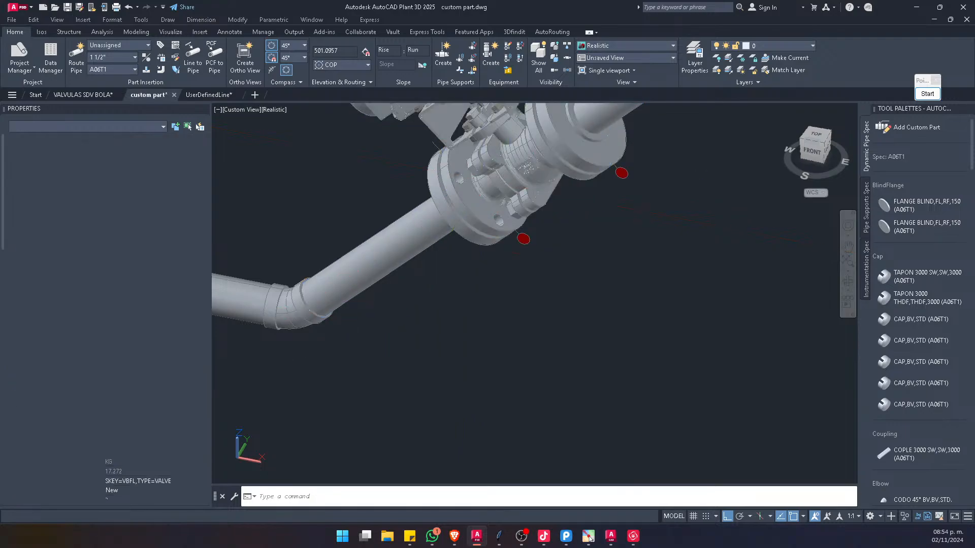
scroll(461, 294, "up", 8)
middle_click_drag(457, 289, 461, 294, "shift")
left_click(467, 357)
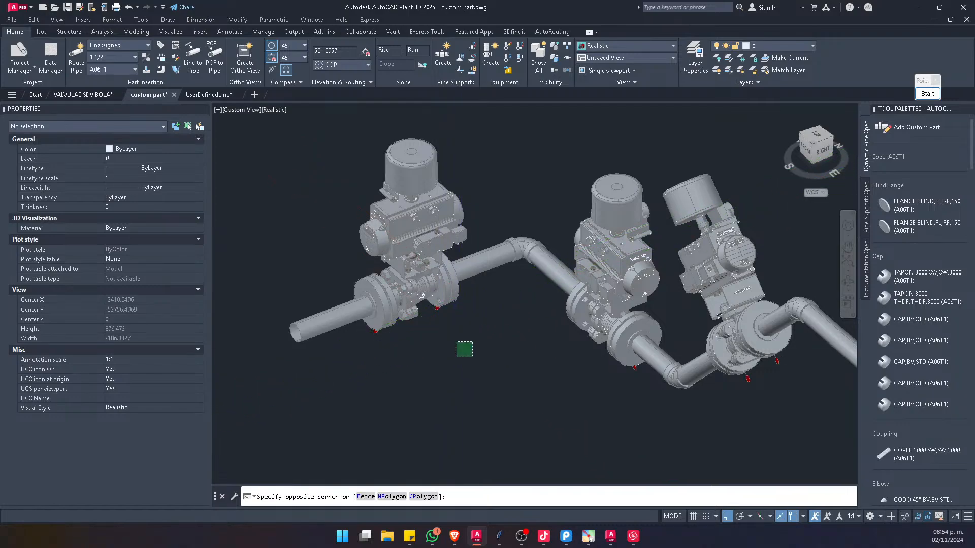
left_click(230, 133)
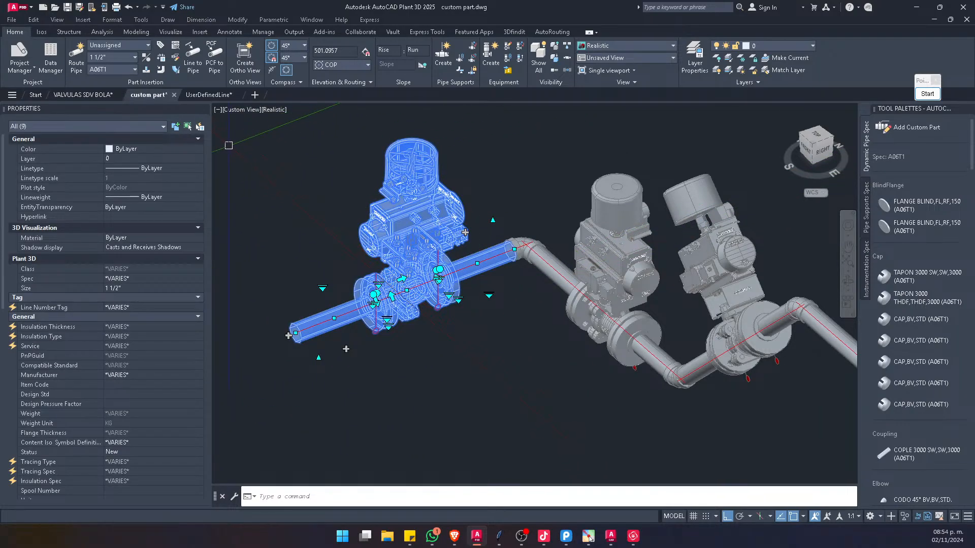
left_click(41, 32)
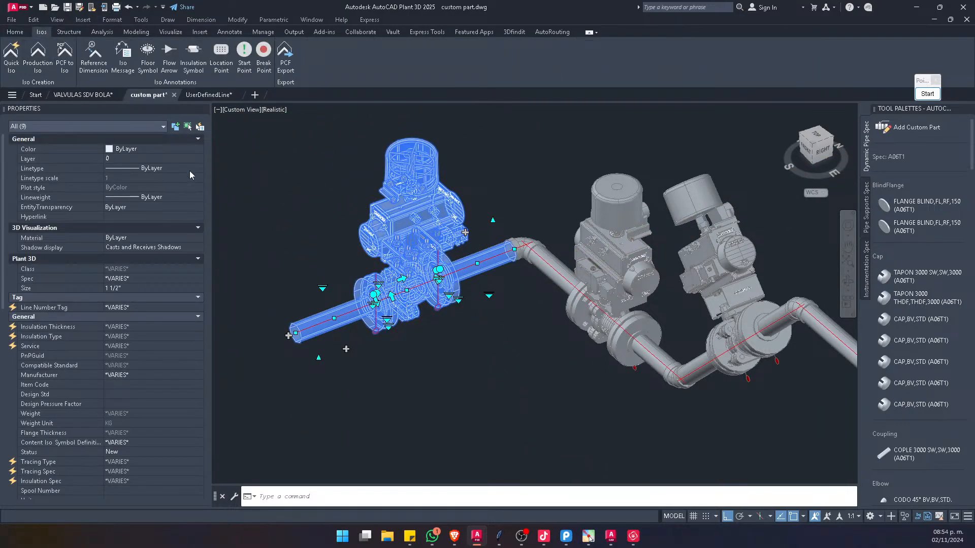
left_click(11, 54)
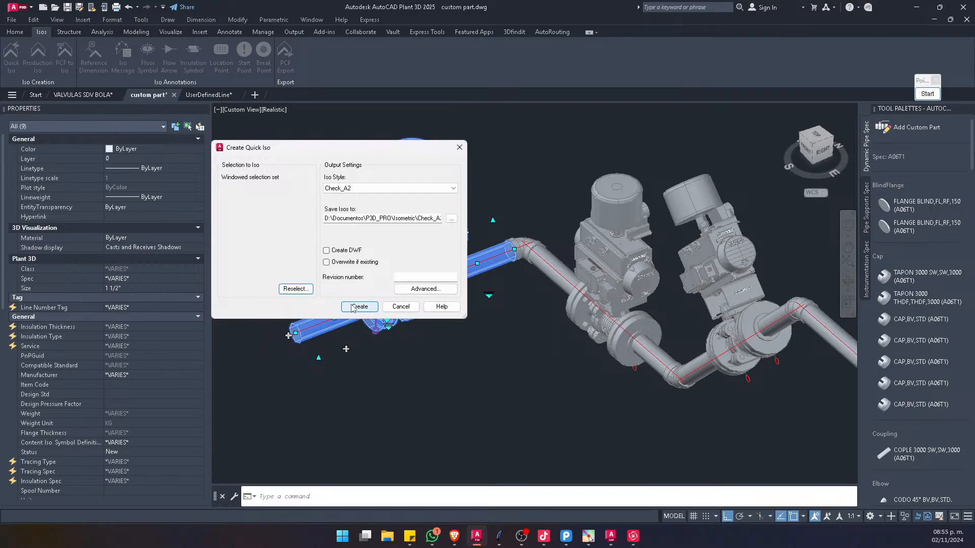
left_click(358, 307)
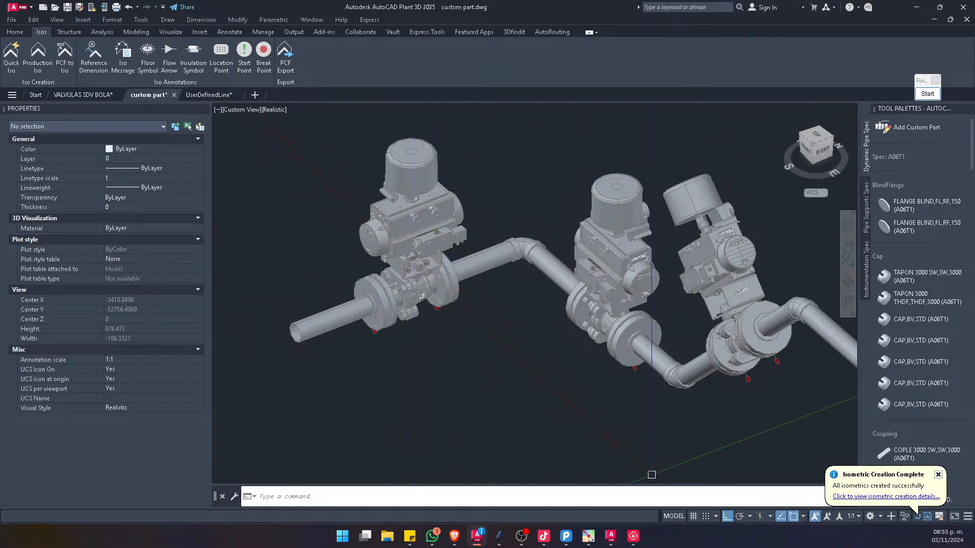
left_click(861, 497)
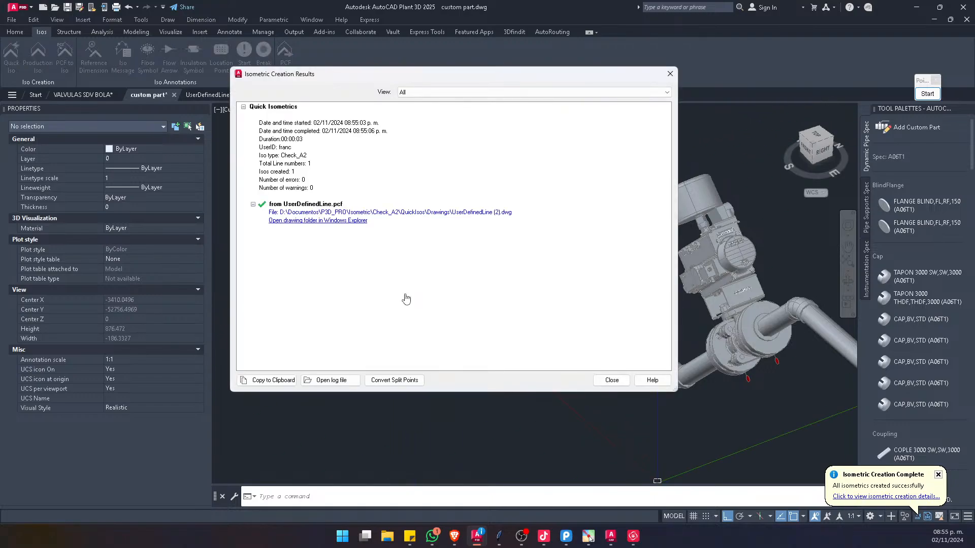
left_click(420, 212)
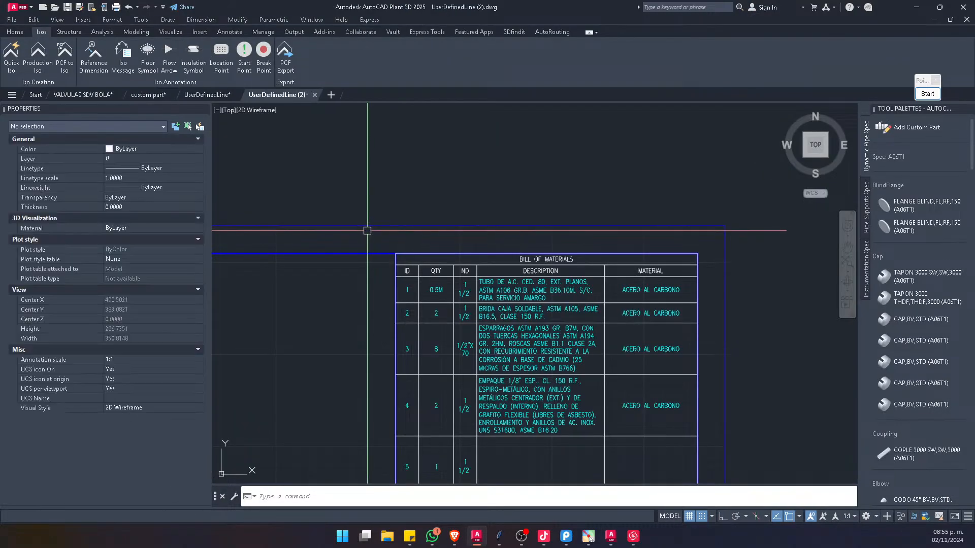
Step: Examine the isometric's valve symbol, flanged connections, annotations, dimension and bill of materials
scroll(385, 219, "down", 3)
scroll(442, 203, "up", 6)
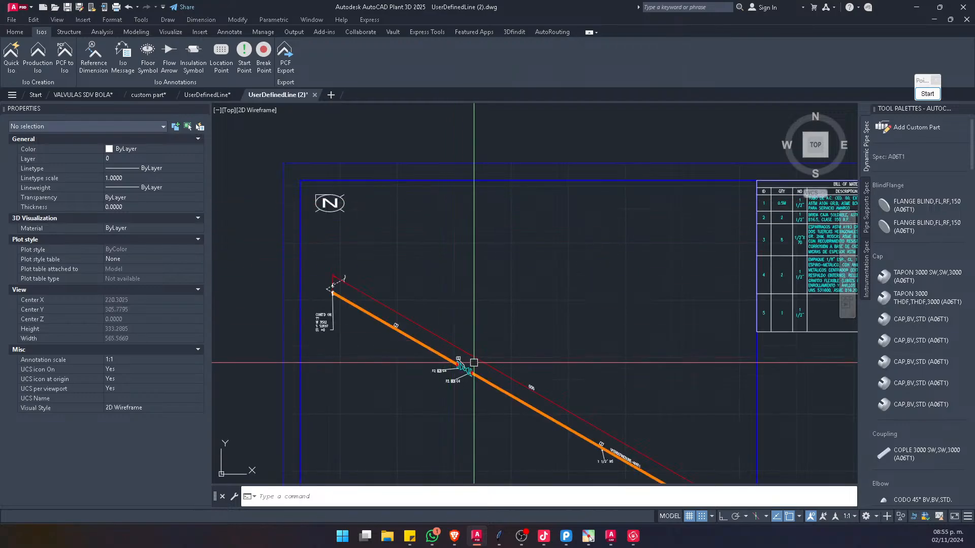
scroll(406, 331, "up", 2)
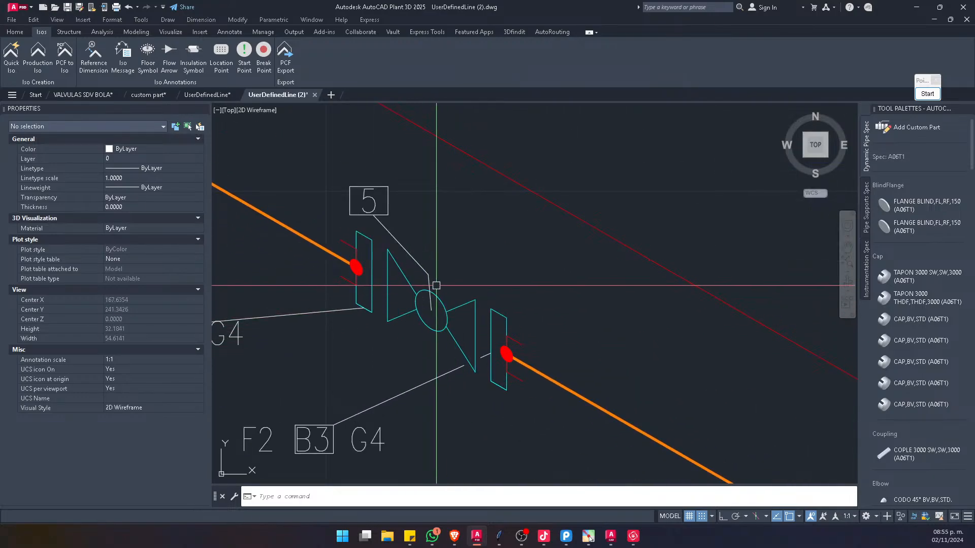
scroll(398, 275, "down", 4)
scroll(399, 275, "up", 5)
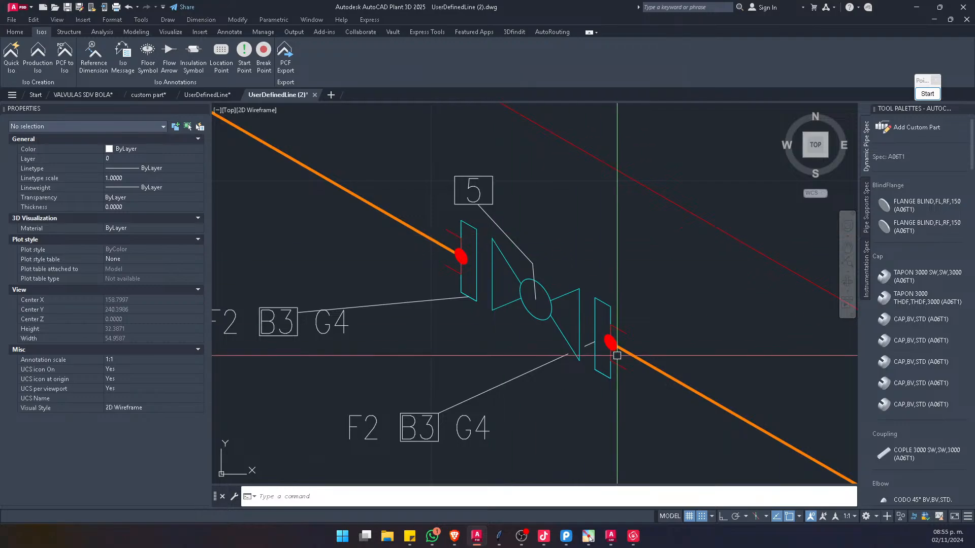
scroll(609, 306, "down", 5)
middle_click_drag(654, 340, 640, 325)
scroll(641, 325, "down", 2)
scroll(434, 239, "up", 8)
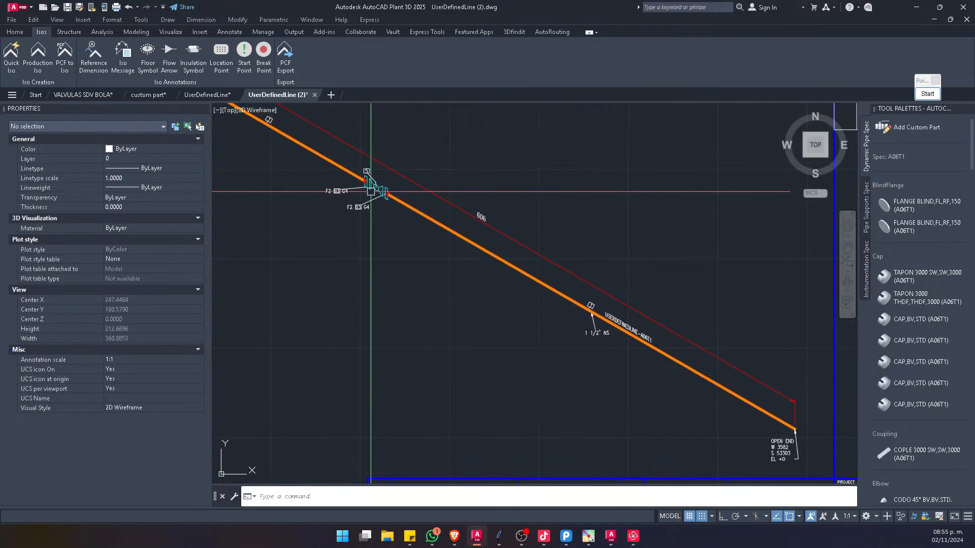
scroll(518, 249, "down", 6)
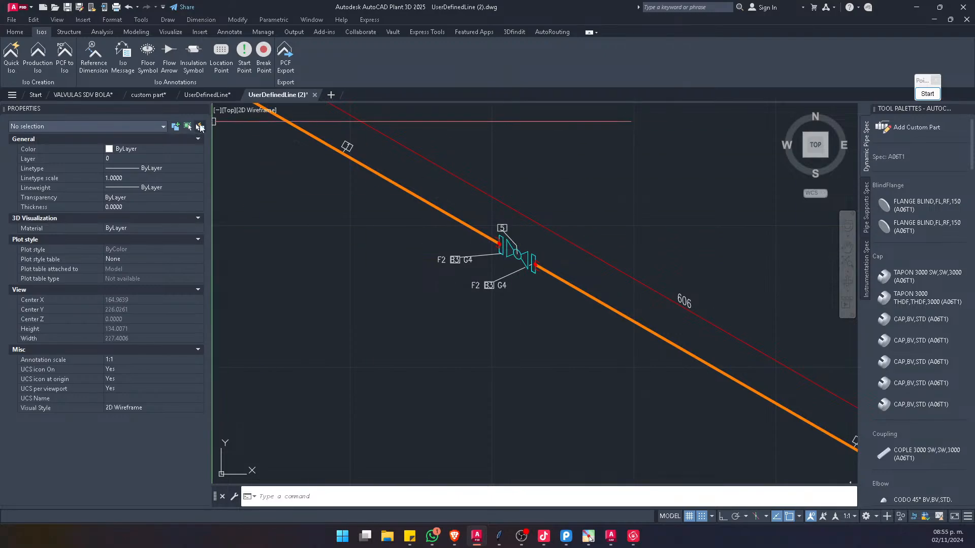
Step: Return to the custom part drawing and shorten the long end pipe after the sloped section by stretching its free end back
left_click(147, 95)
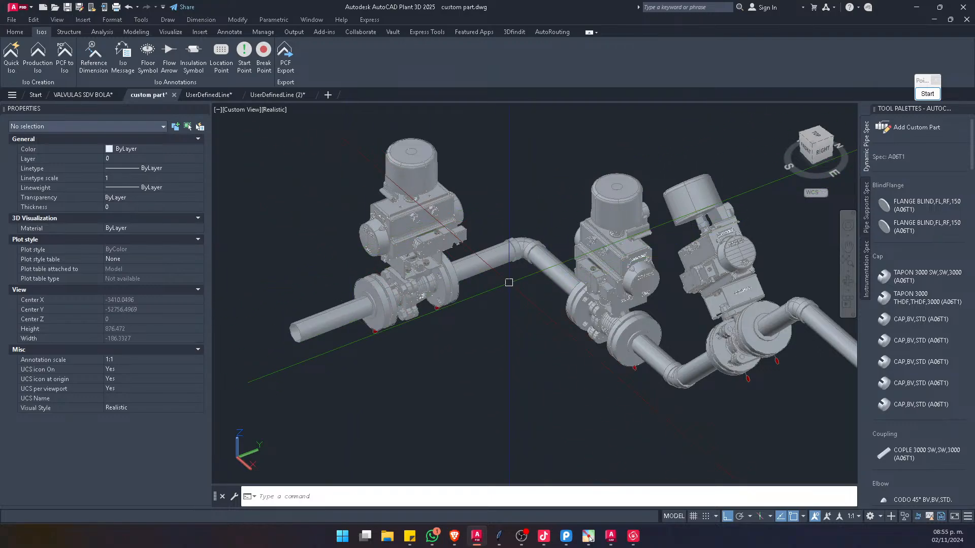
scroll(508, 282, "down", 4)
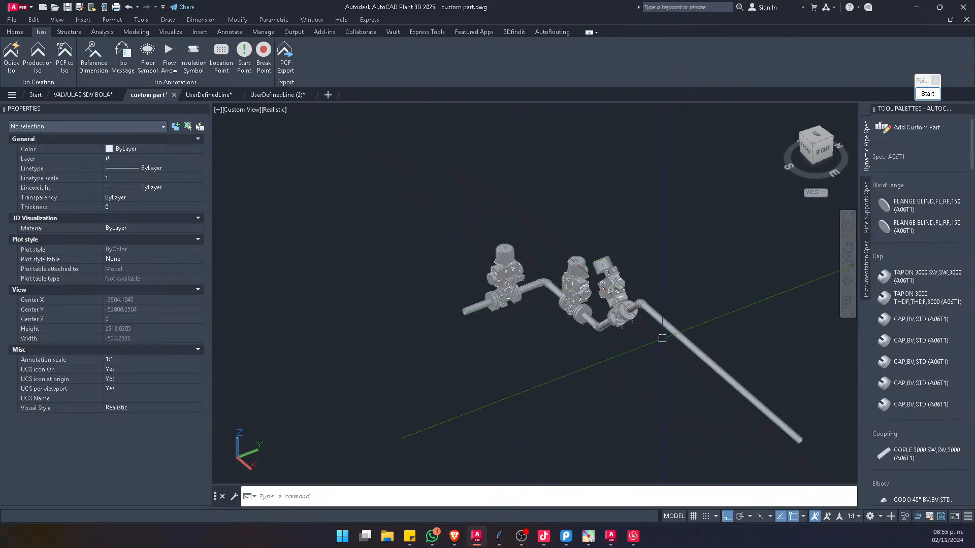
scroll(573, 351, "up", 1)
type("s")
key("space")
left_click(707, 348)
left_click(581, 431)
key("space")
left_click(615, 400)
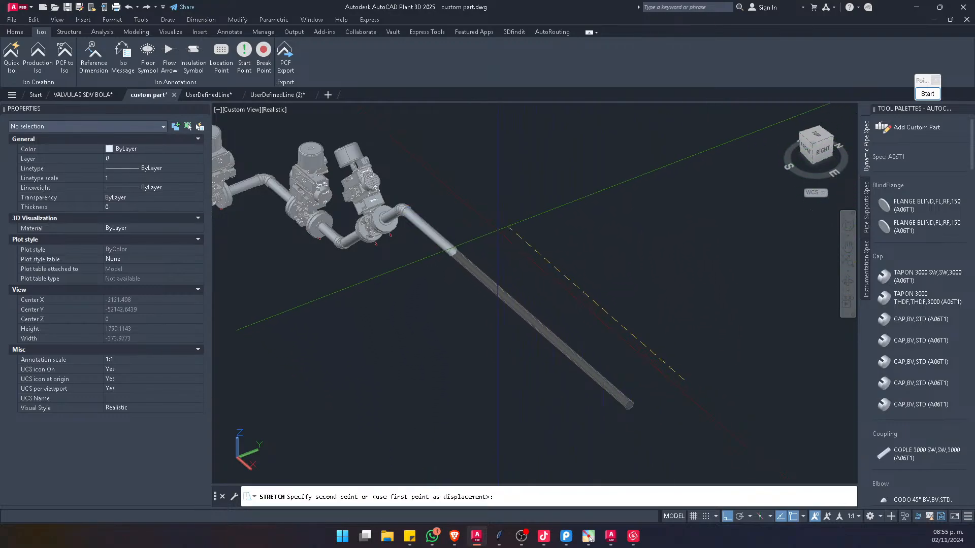
left_click(442, 230)
Step: Continue the pipe run from the shortened pipe's open end with a horizontal 90° turn and another straight segment
scroll(441, 231, "up", 3)
left_click(441, 230)
left_click(483, 297)
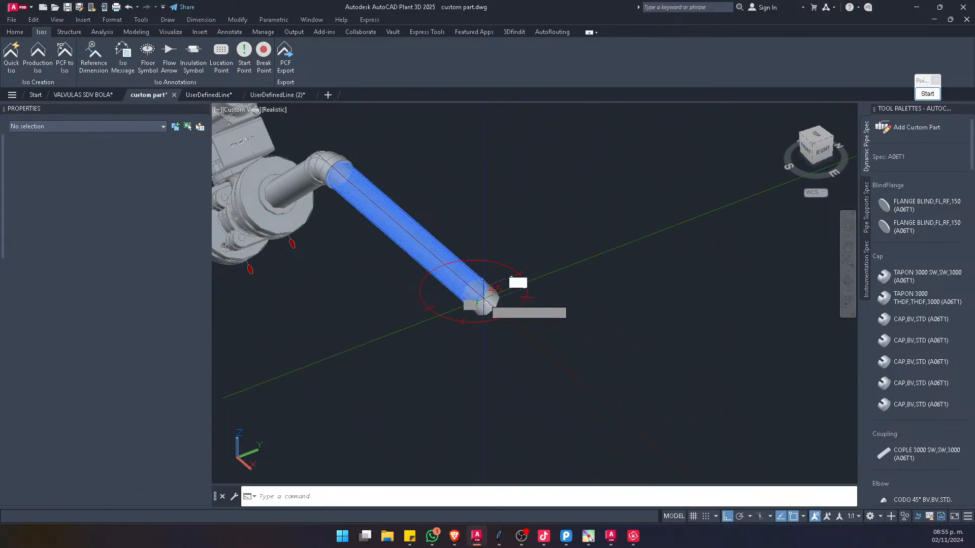
scroll(620, 222, "down", 3)
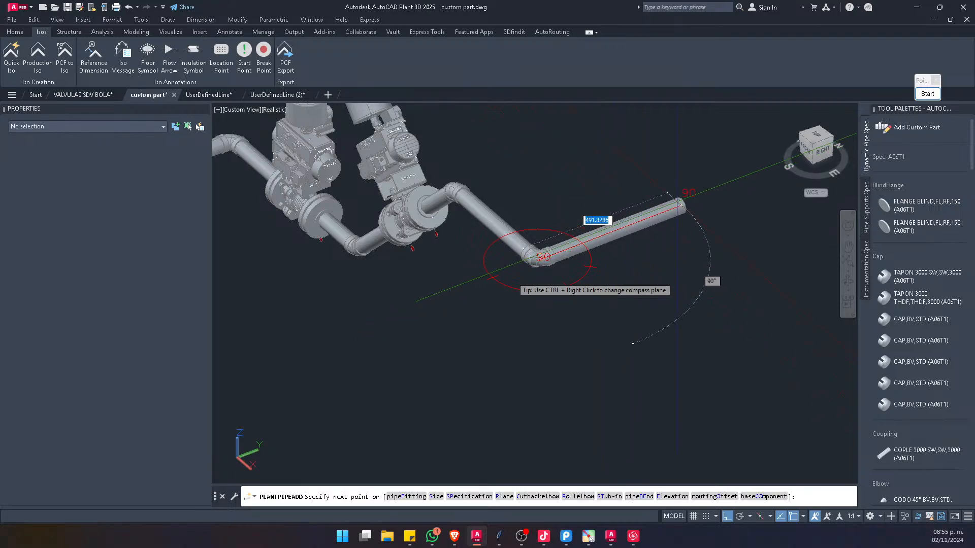
left_click(705, 195)
key("Escape")
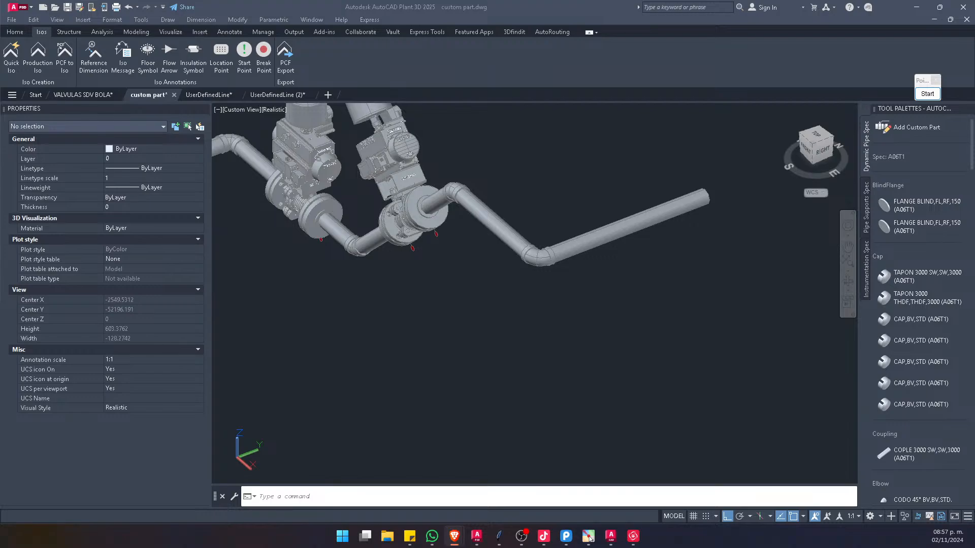
Step: Switch to the browser and look through the Diseño De Tuberia 3D channel's home page, including its live stream and recommended videos
key("alt+Tab")
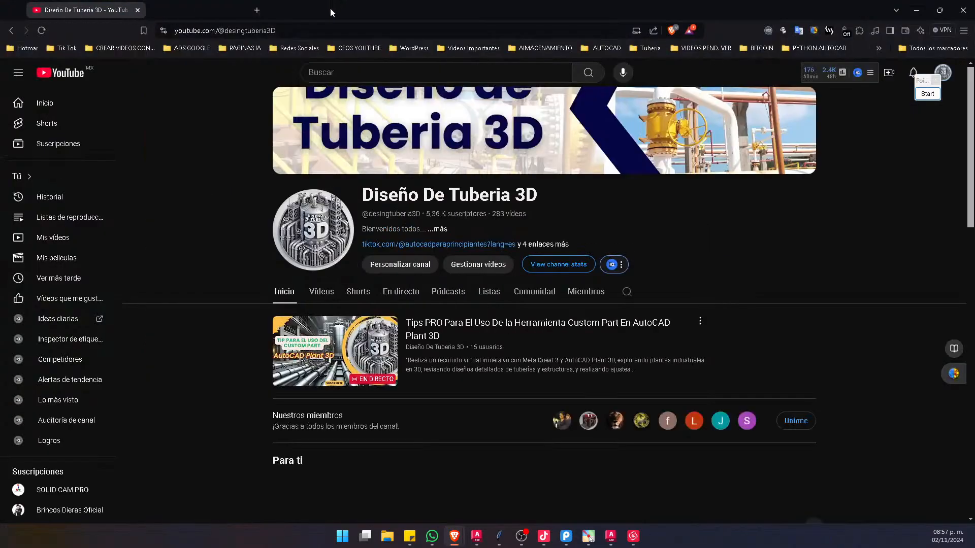
scroll(393, 292, "down", 4)
scroll(382, 268, "up", 4)
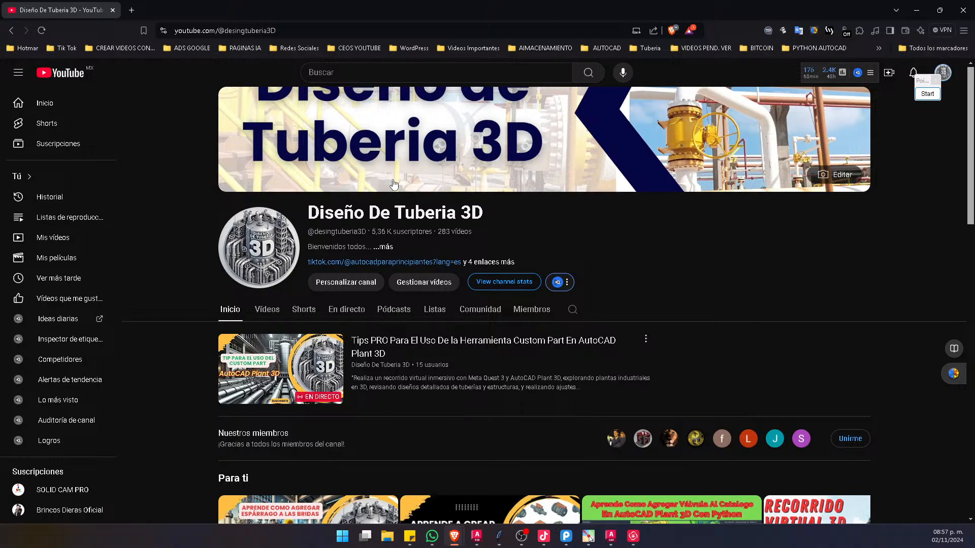
scroll(496, 213, "down", 3)
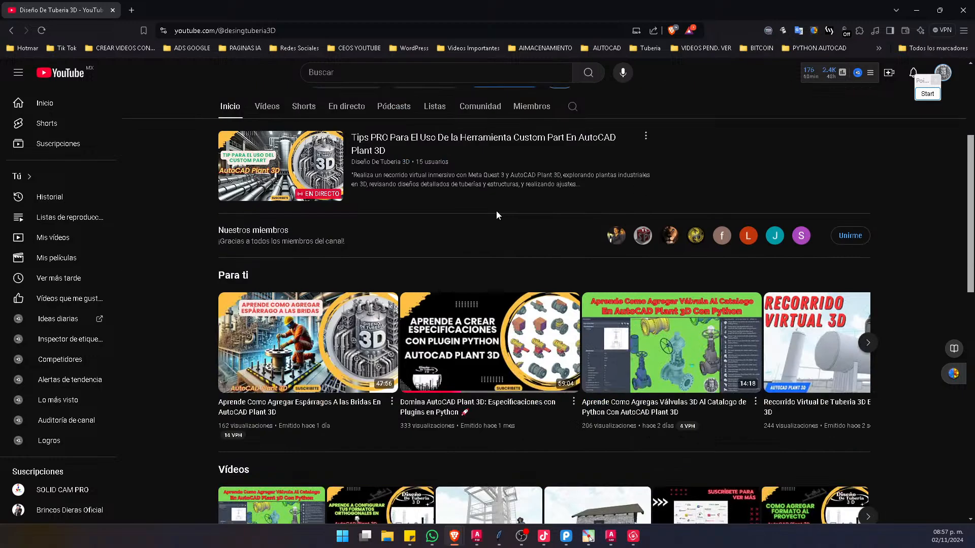
scroll(495, 213, "down", 4)
scroll(476, 244, "up", 3)
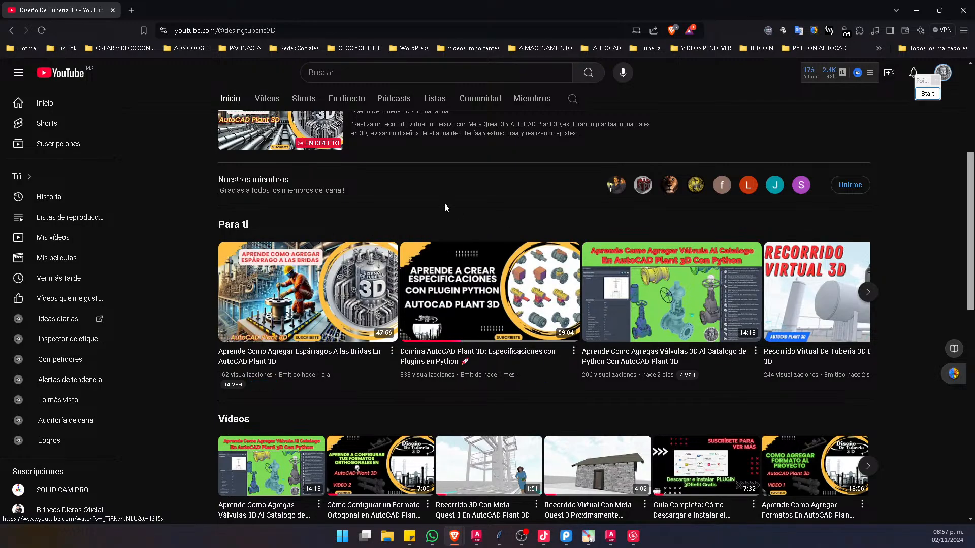
scroll(436, 228, "up", 5)
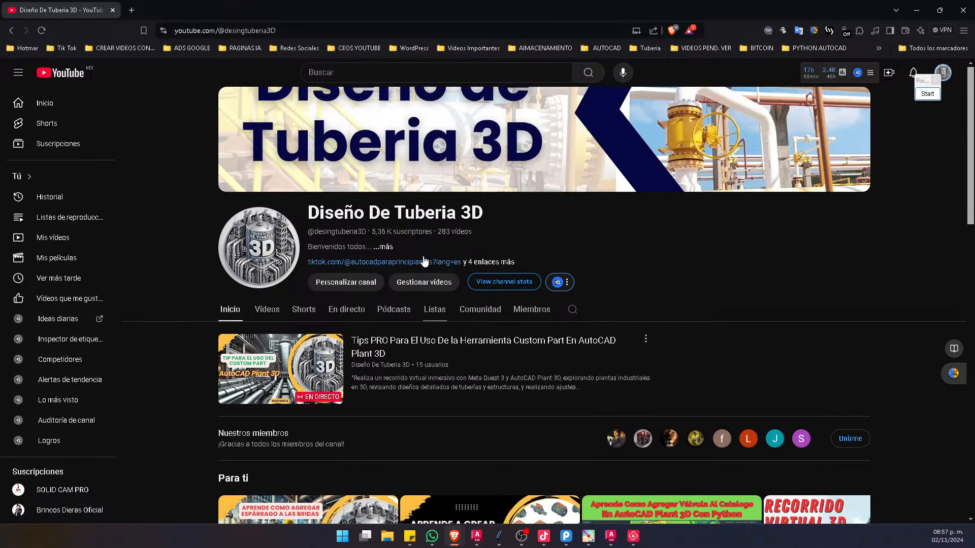
scroll(592, 370, "down", 5)
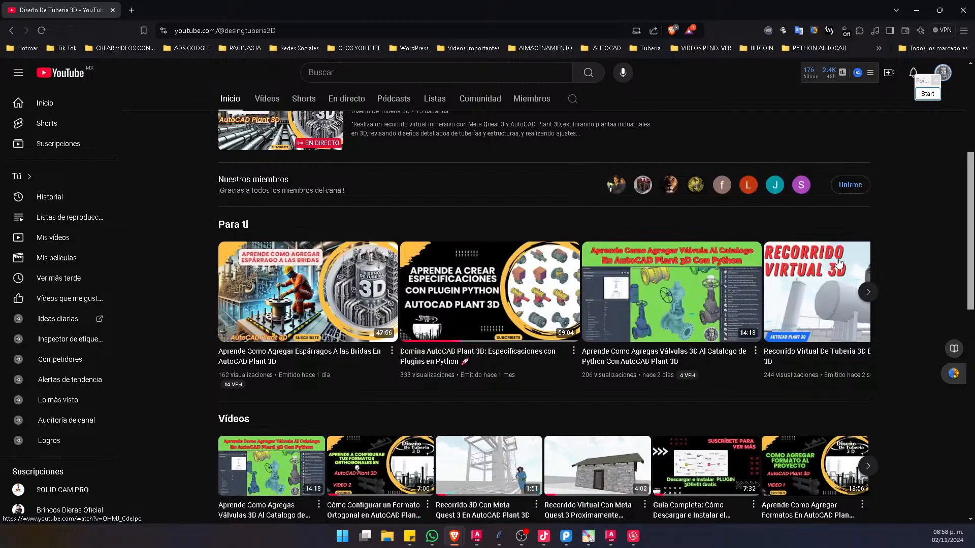
scroll(841, 260, "up", 2)
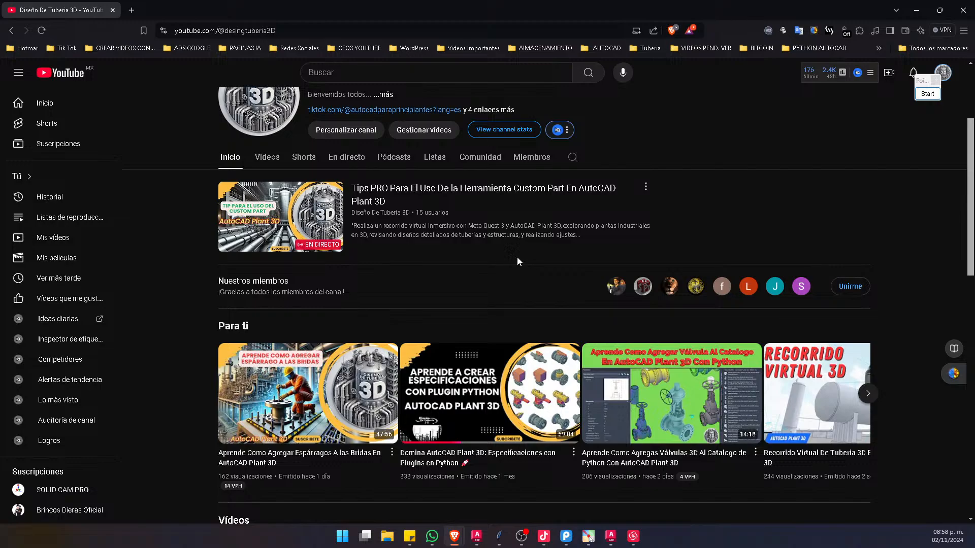
scroll(516, 261, "up", 3)
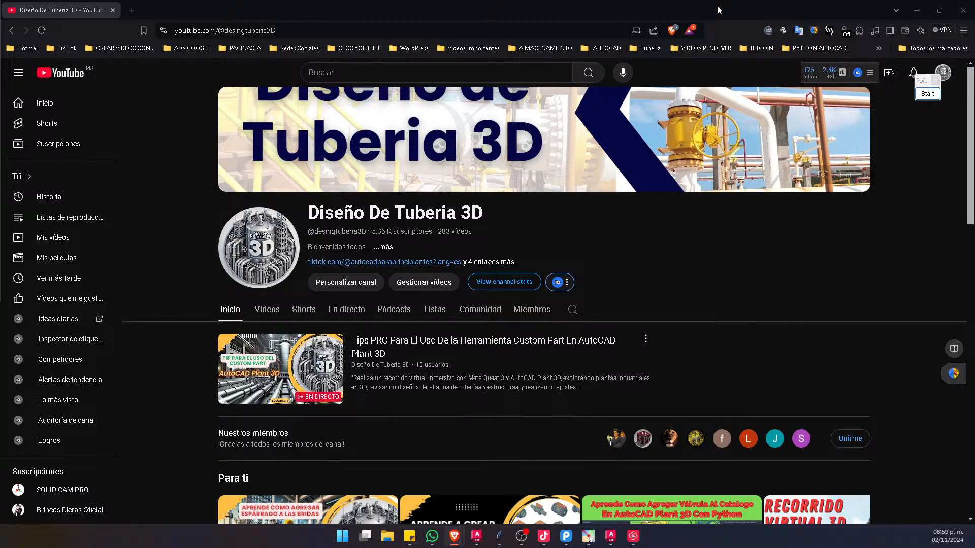
Step: Return to the custom part drawing in AutoCAD Plant 3D and examine the three actuated valves installed in the pipe run
left_click(915, 11)
scroll(463, 290, "down", 6)
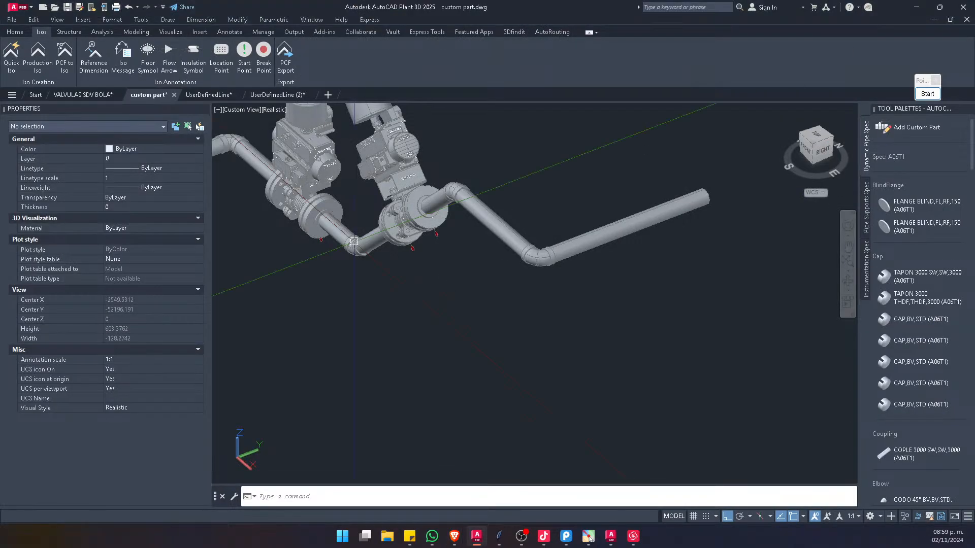
scroll(416, 311, "up", 6)
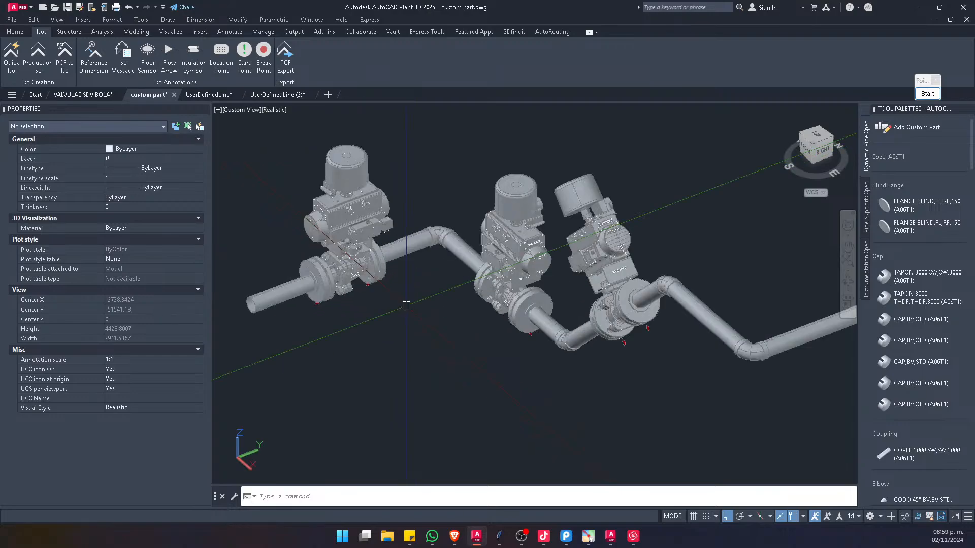
middle_click_drag(458, 272, 454, 299)
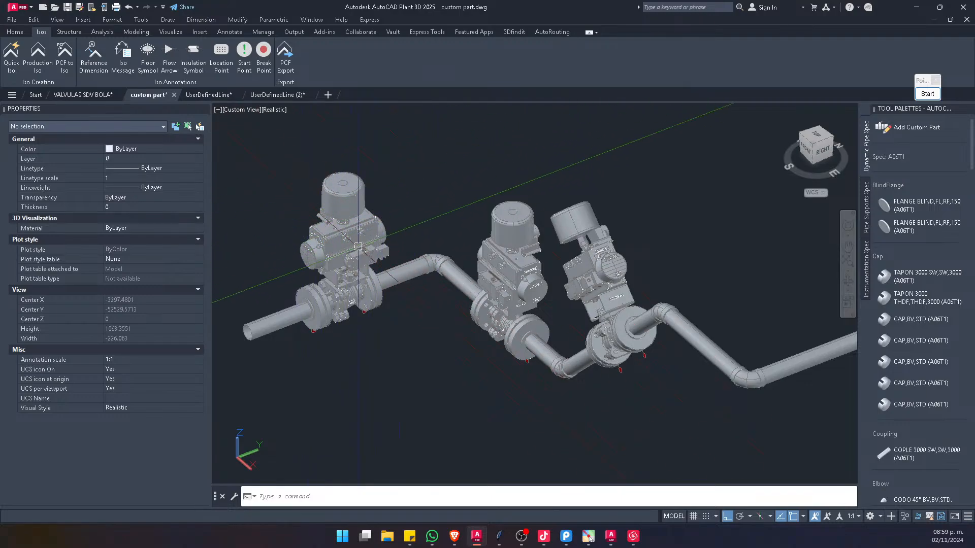
scroll(326, 259, "up", 2)
scroll(350, 238, "down", 2)
middle_click_drag(350, 239, 447, 223)
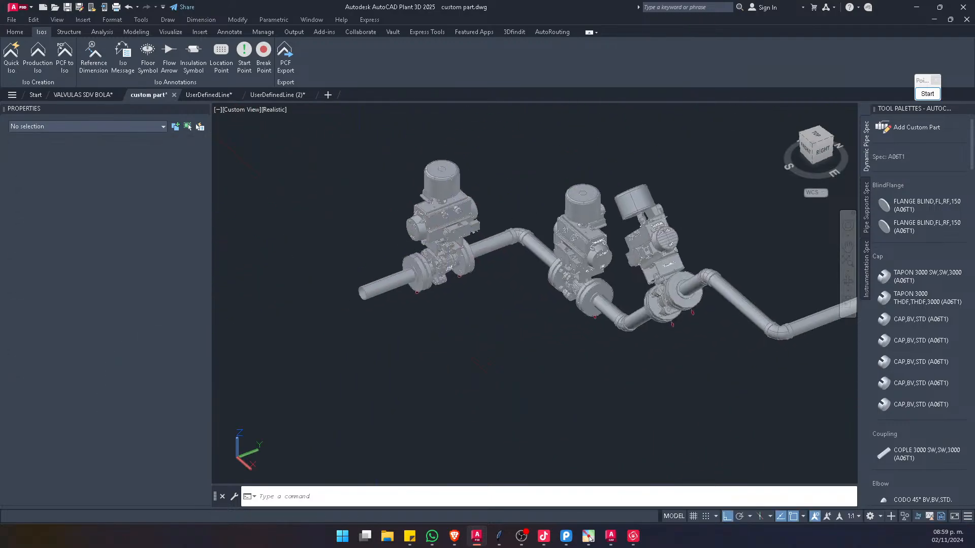
scroll(449, 223, "up", 5)
scroll(433, 224, "down", 3)
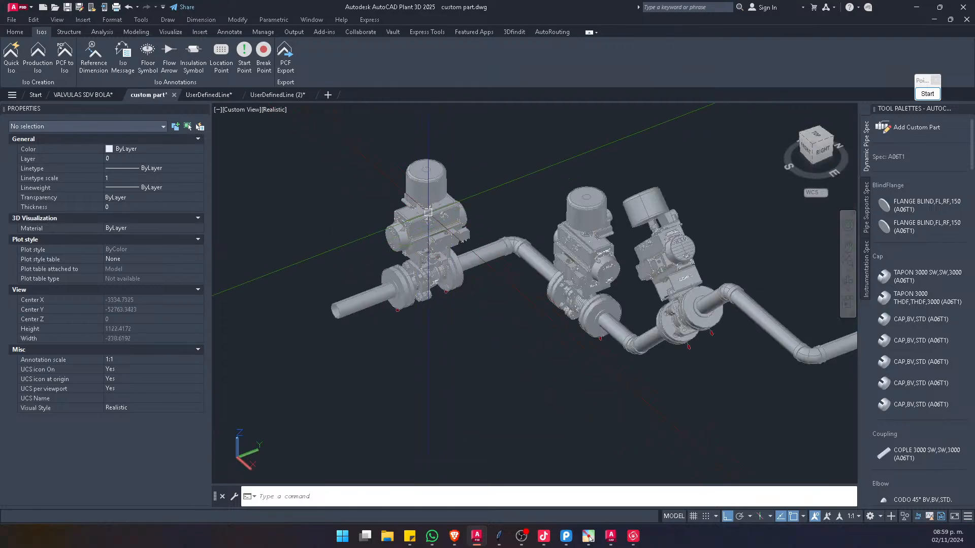
scroll(436, 224, "up", 1)
mouse_move(435, 224)
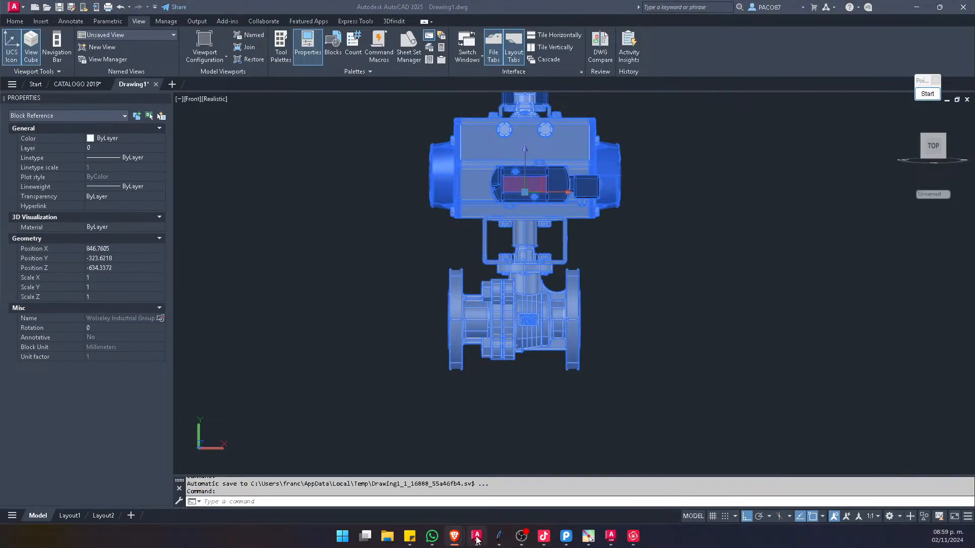
Step: Switch back to the YouTube channel's home page in the browser
mouse_move(462, 539)
left_click(624, 474)
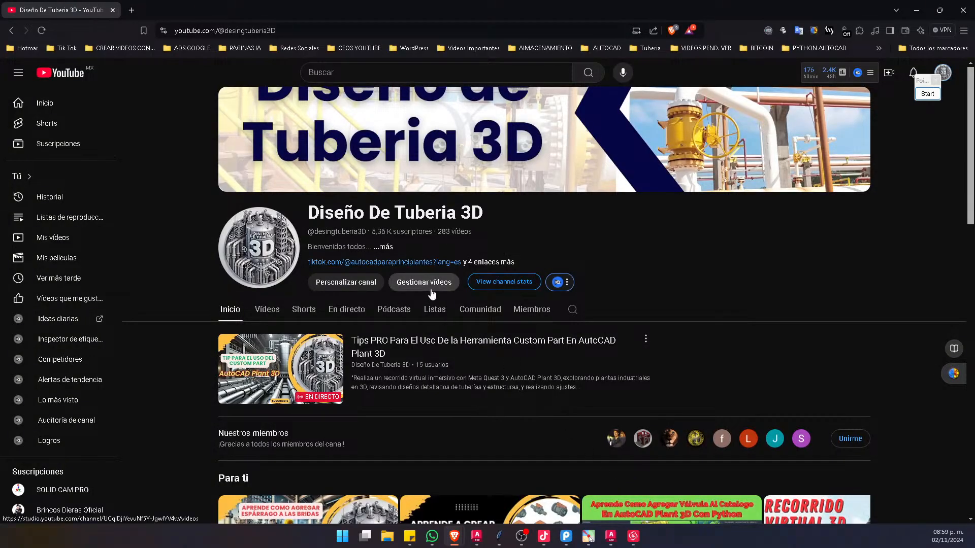